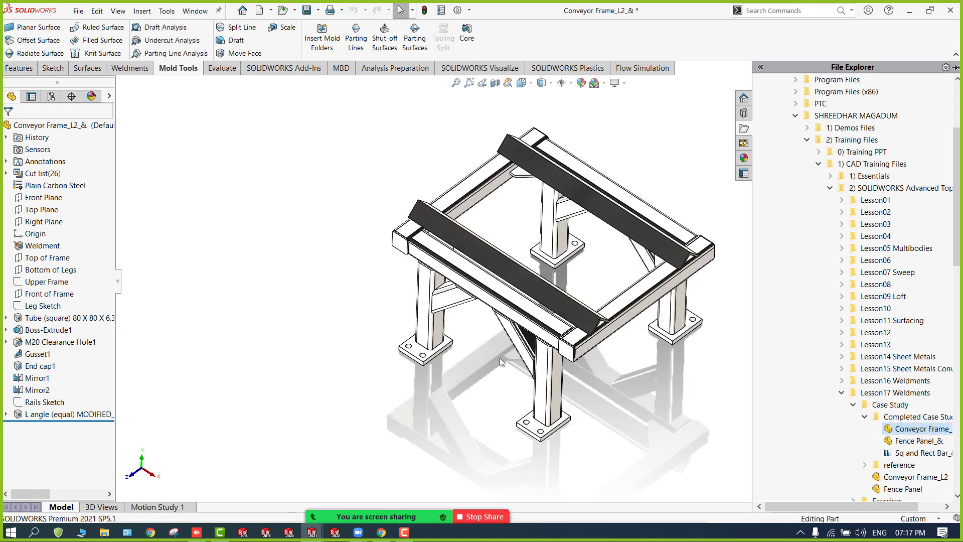
# Step: Tile the completed conveyor frame beside the Conveyor Frame_L2 part, and maximize Conveyor Frame_L2
pyautogui.moveTo(365, 204); pyautogui.dragTo(353, 175, button='middle')
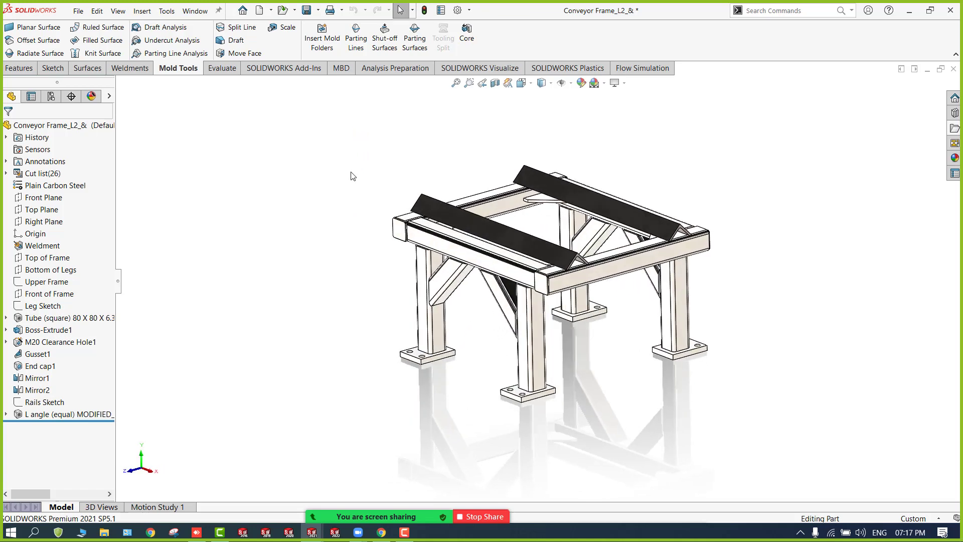
pyautogui.click(901, 70)
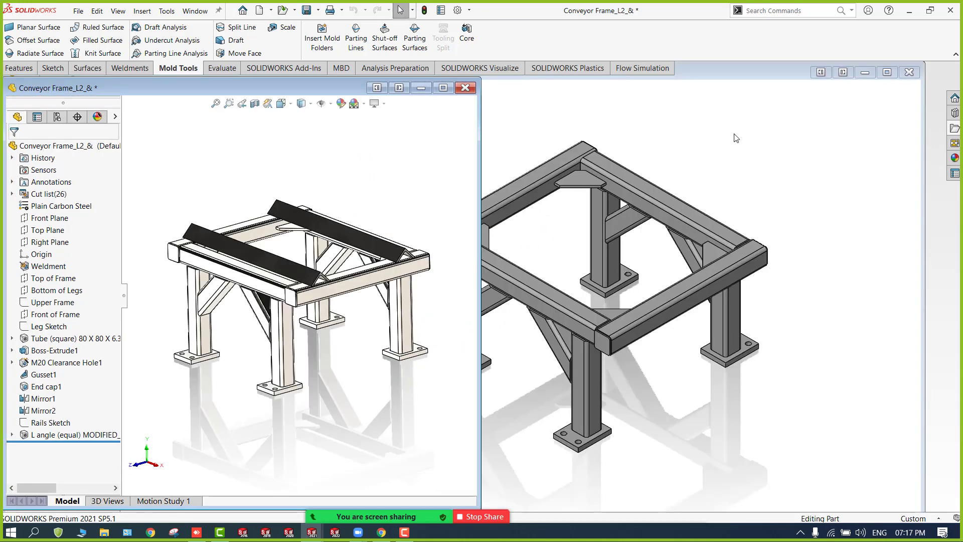
pyautogui.click(887, 73)
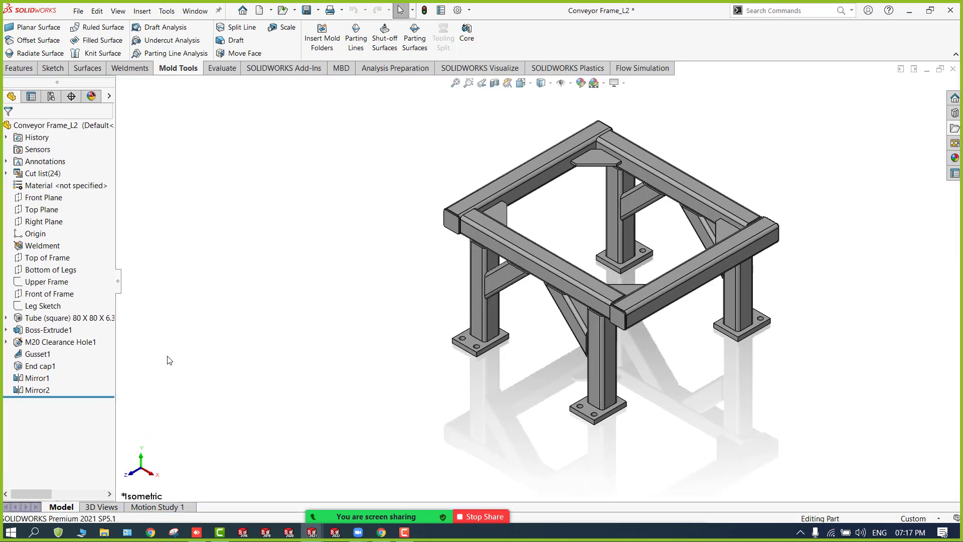
# Step: Delete all solid features of Conveyor Frame_L2, from the square tube structural member through Mirror2, keeping the layout sketches and planes
pyautogui.click(38, 390)
pyautogui.keyDown('shift'); pyautogui.click(26, 354); pyautogui.keyUp('shift')
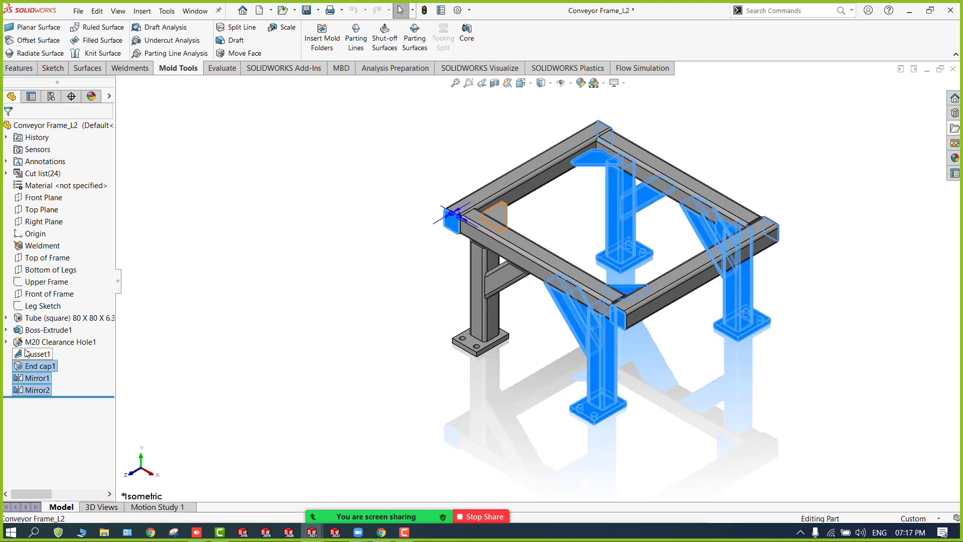
pyautogui.keyDown('ctrl'); pyautogui.click(27, 354); pyautogui.keyUp('ctrl')
pyautogui.keyDown('ctrl'); pyautogui.click(29, 342); pyautogui.keyUp('ctrl')
pyautogui.keyDown('ctrl'); pyautogui.click(31, 330); pyautogui.keyUp('ctrl')
pyautogui.keyDown('ctrl'); pyautogui.click(32, 319); pyautogui.keyUp('ctrl')
pyautogui.press('Delete')
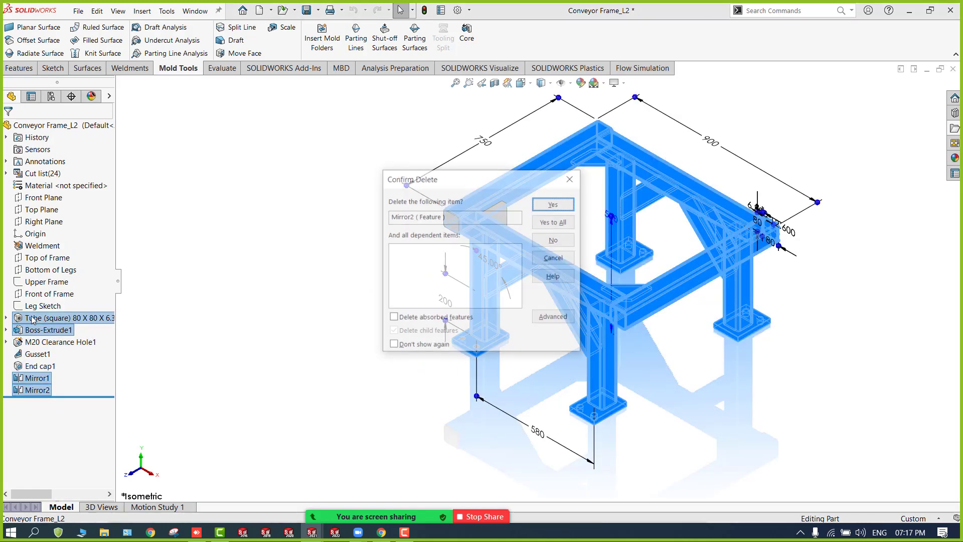
pyautogui.click(546, 224)
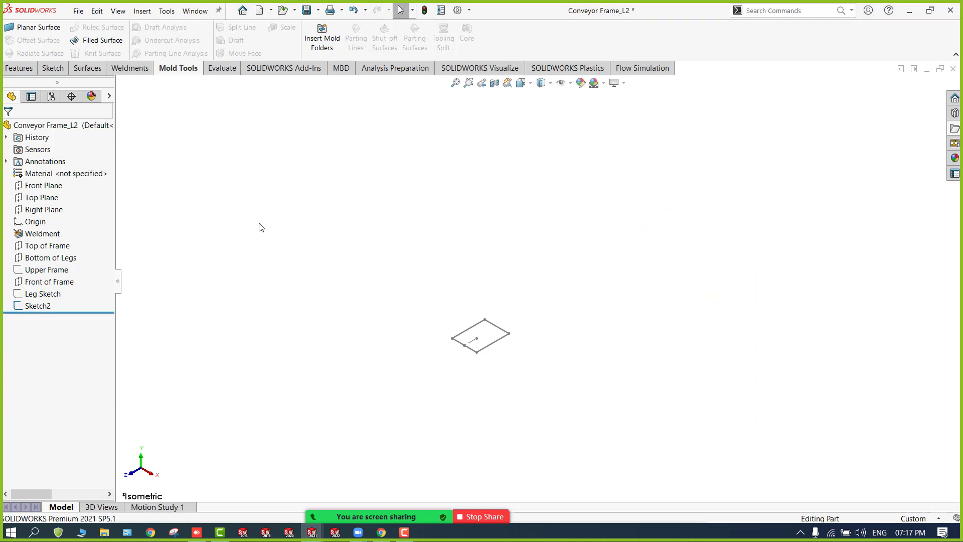
# Step: Show the Upper Frame sketch and the Leg Sketch
pyautogui.click(46, 270)
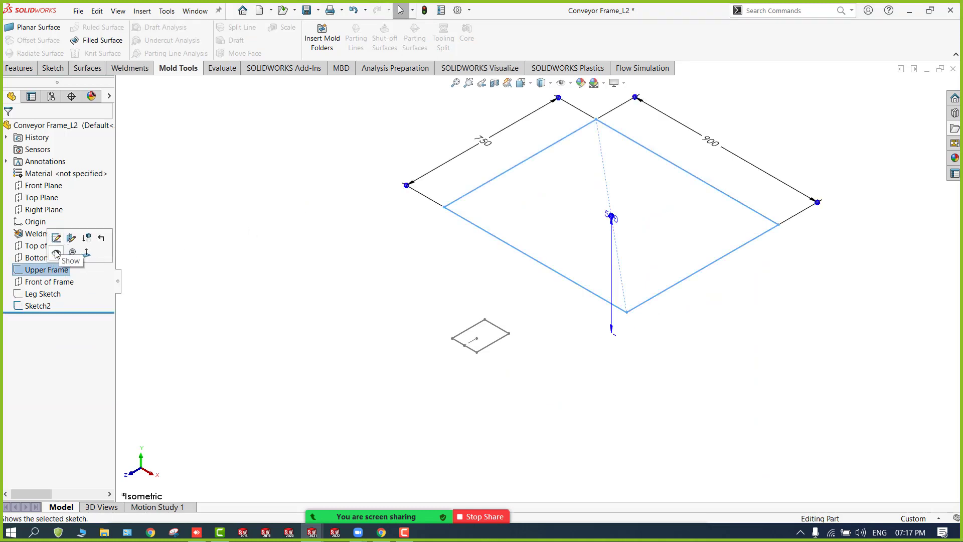
pyautogui.click(57, 251)
pyautogui.click(43, 294)
pyautogui.click(53, 276)
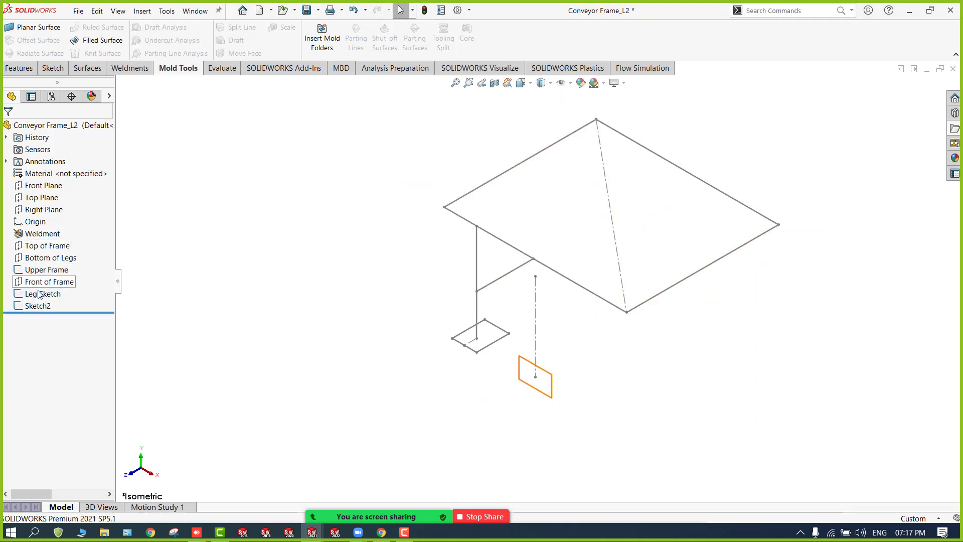
pyautogui.click(31, 306)
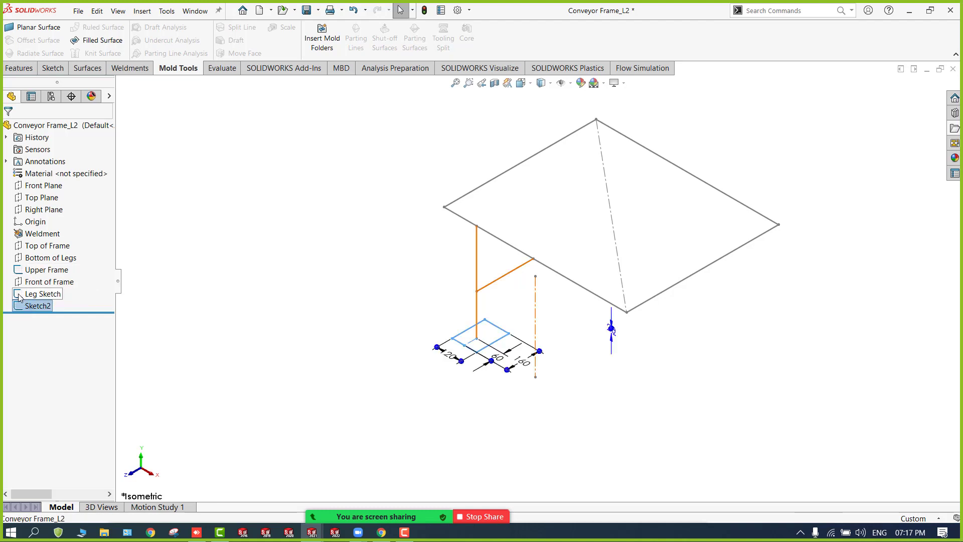
pyautogui.click(21, 295)
pyautogui.click(189, 345)
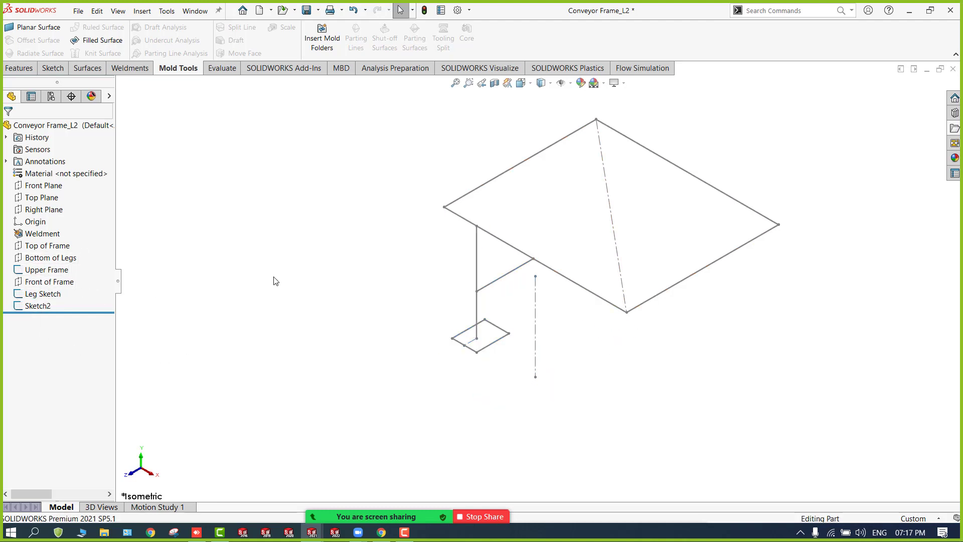
# Step: Arrange the completed frame and the sketch-only part side by side with their feature trees hidden, and bring up the weldment tools
pyautogui.click(914, 69)
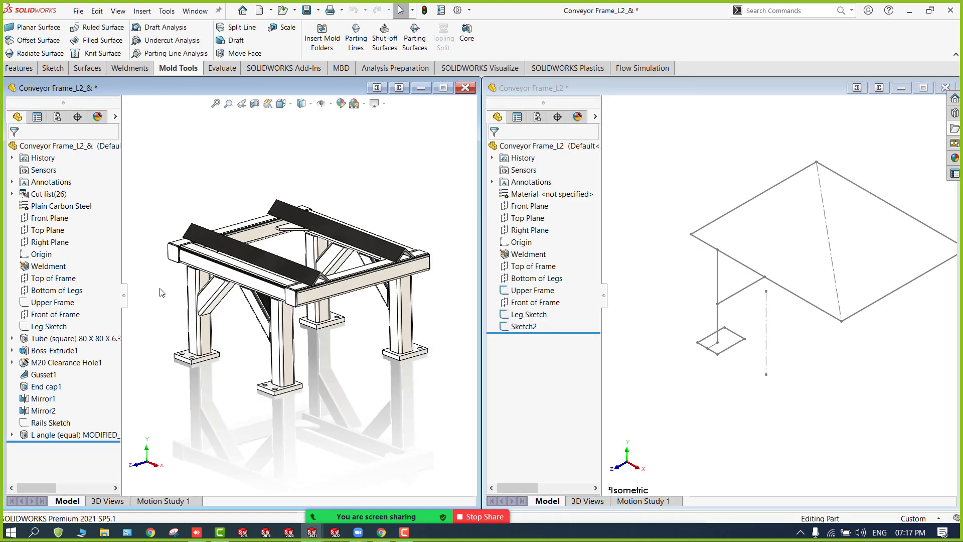
pyautogui.click(125, 297)
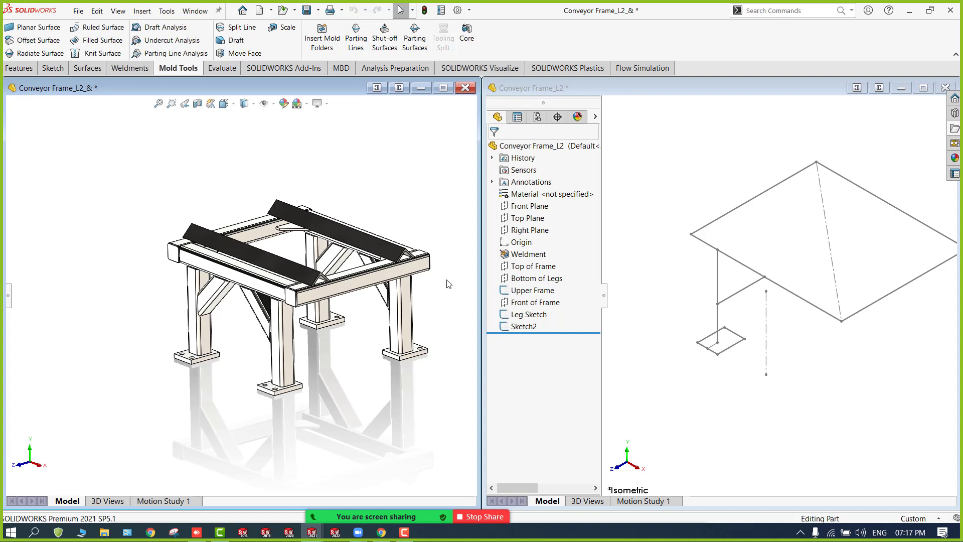
pyautogui.scroll(-1, 452, 282)
pyautogui.click(606, 298)
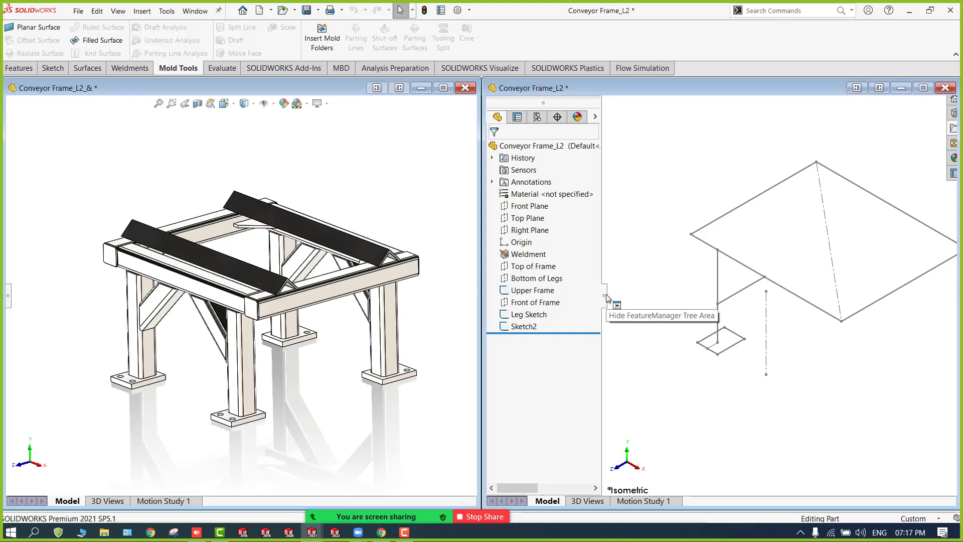
pyautogui.click(606, 298)
pyautogui.scroll(-3, 853, 279)
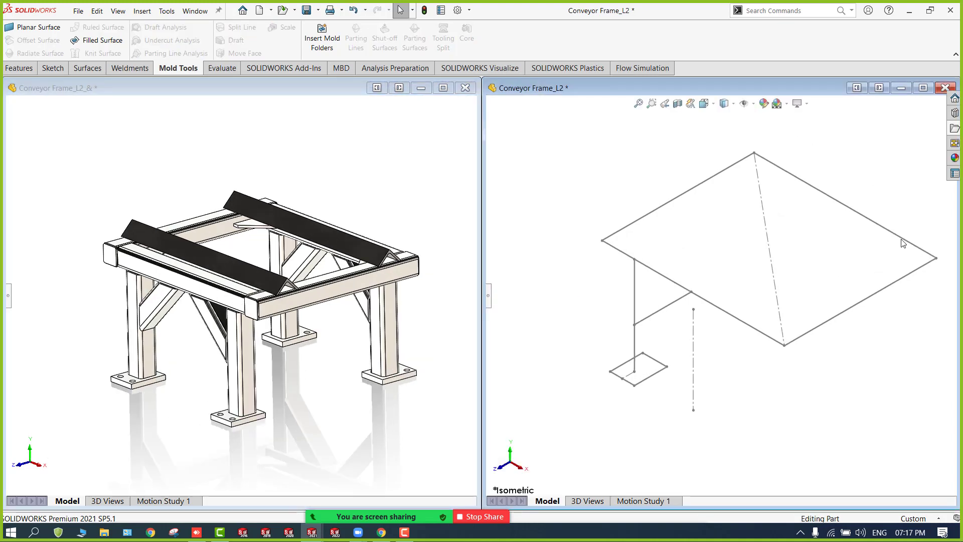
pyautogui.click(126, 72)
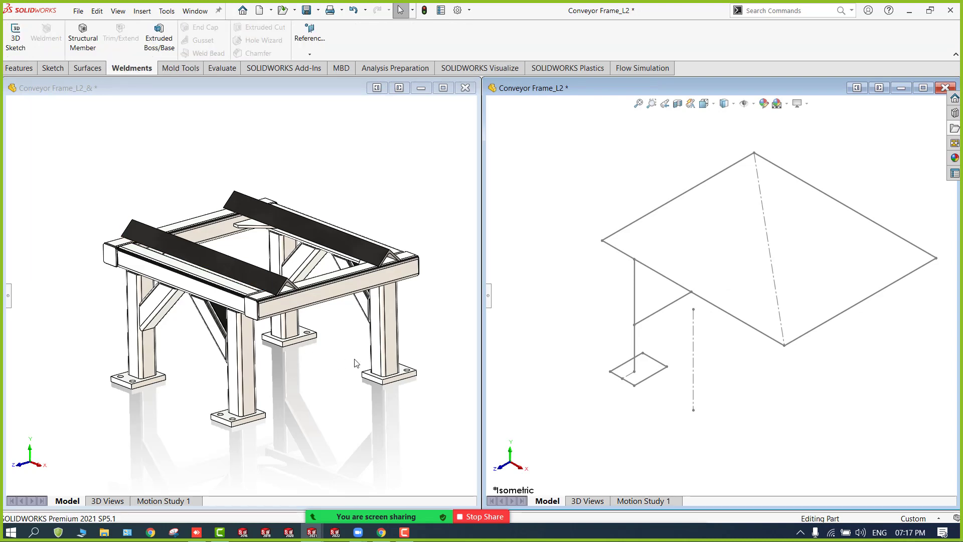
pyautogui.scroll(-2, 354, 361)
pyautogui.moveTo(326, 337)
pyautogui.mouseDown(button='middle')
pyautogui.moveTo(318, 344)
pyautogui.moveTo(308, 332)
pyautogui.mouseUp(button='middle')
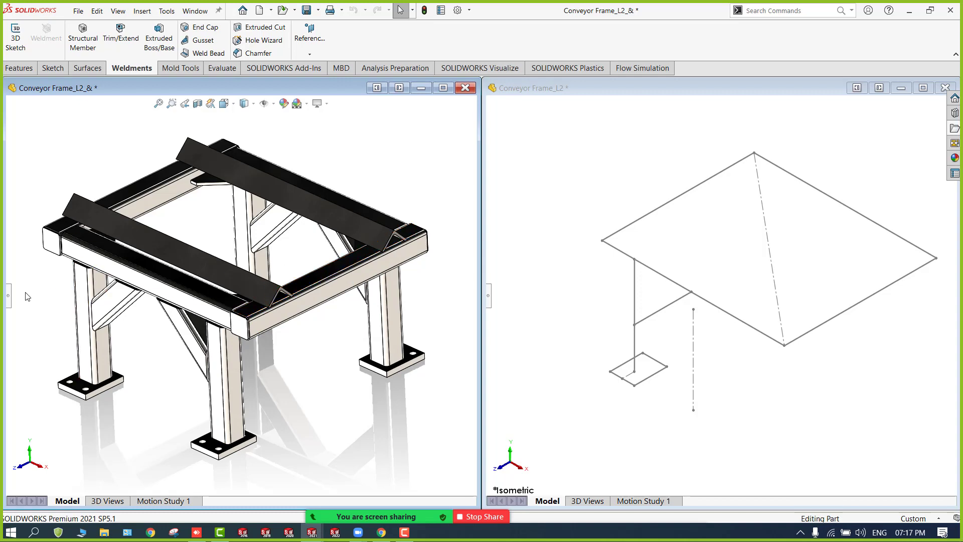
# Step: Examine the square tube feature's groups and the ANSI profile types in the completed frame, then cancel the edit
pyautogui.click(8, 300)
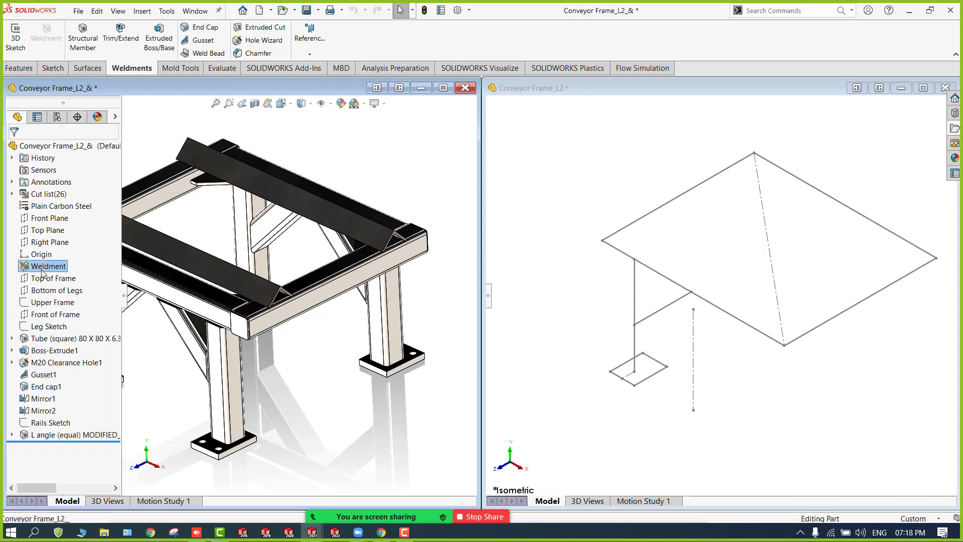
pyautogui.click(43, 340)
pyautogui.rightClick(43, 340)
pyautogui.click(50, 295)
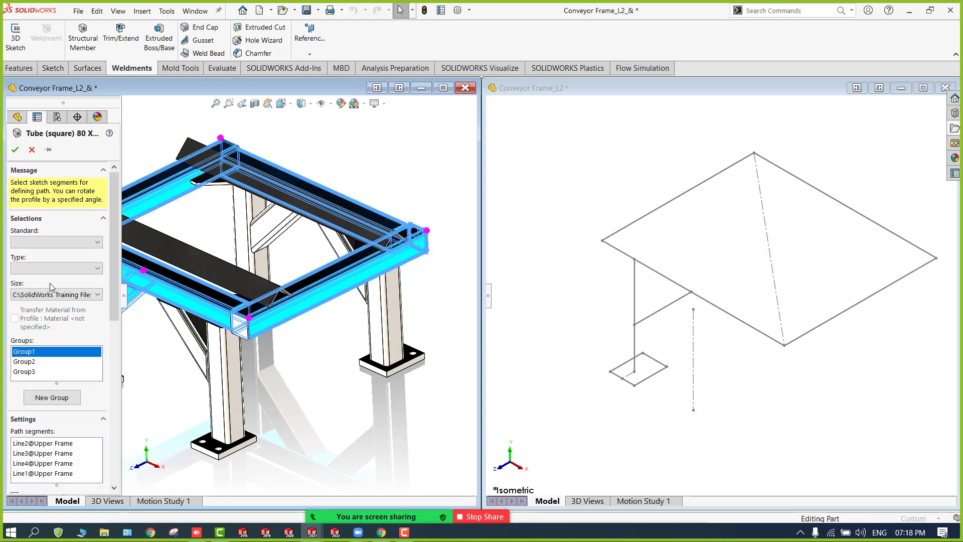
pyautogui.click(42, 268)
pyautogui.click(45, 241)
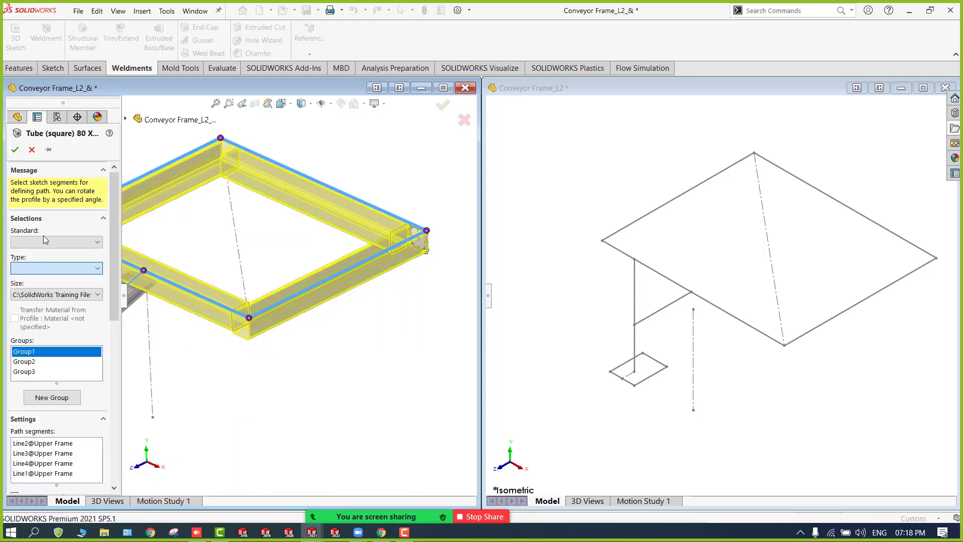
pyautogui.click(45, 240)
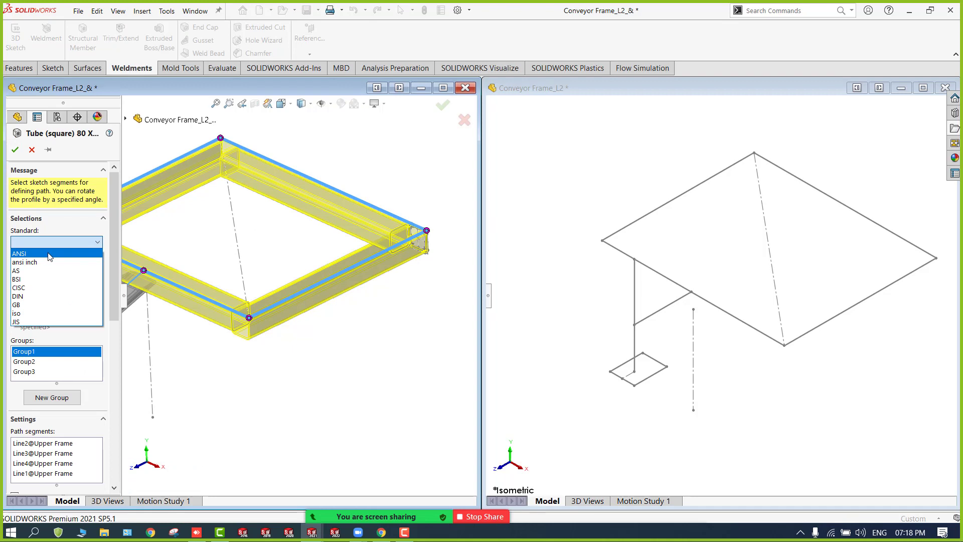
pyautogui.click(50, 253)
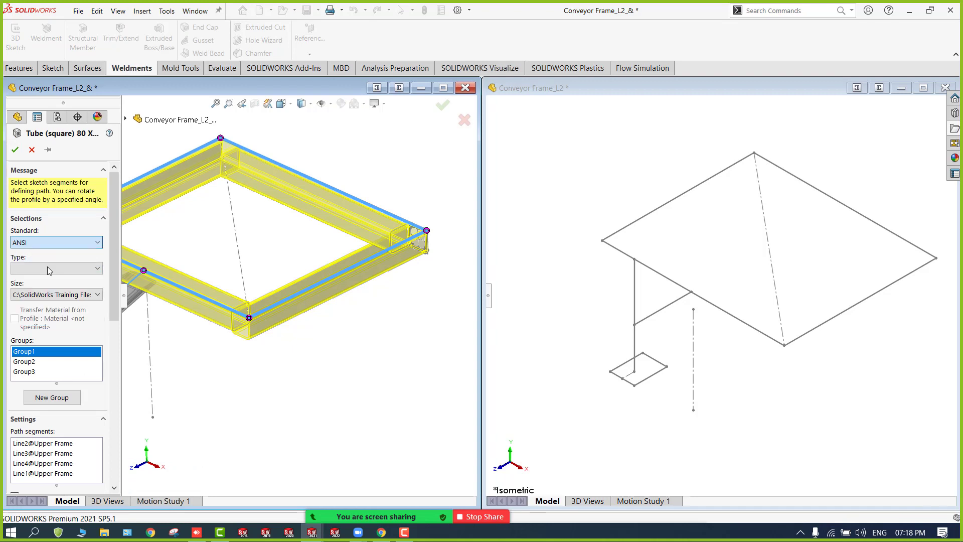
pyautogui.click(48, 269)
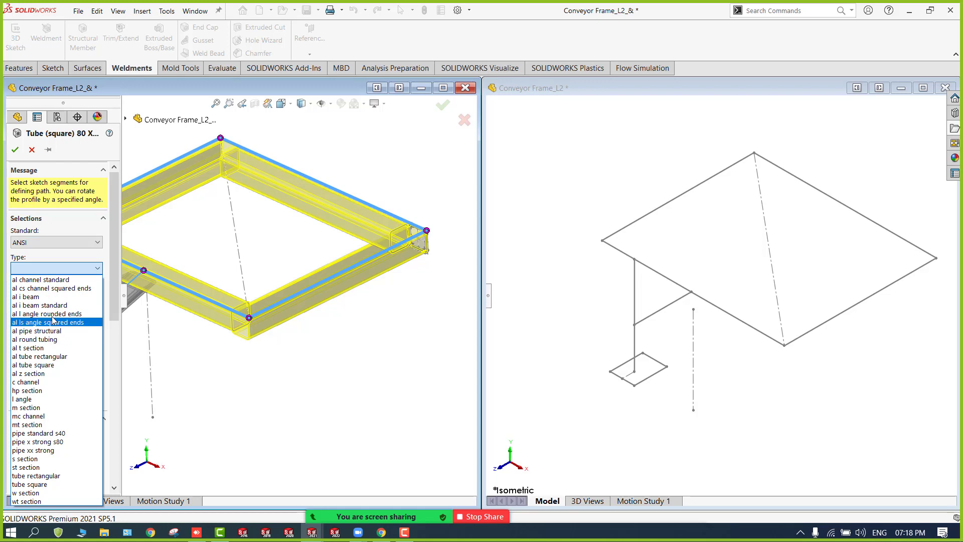
pyautogui.click(29, 155)
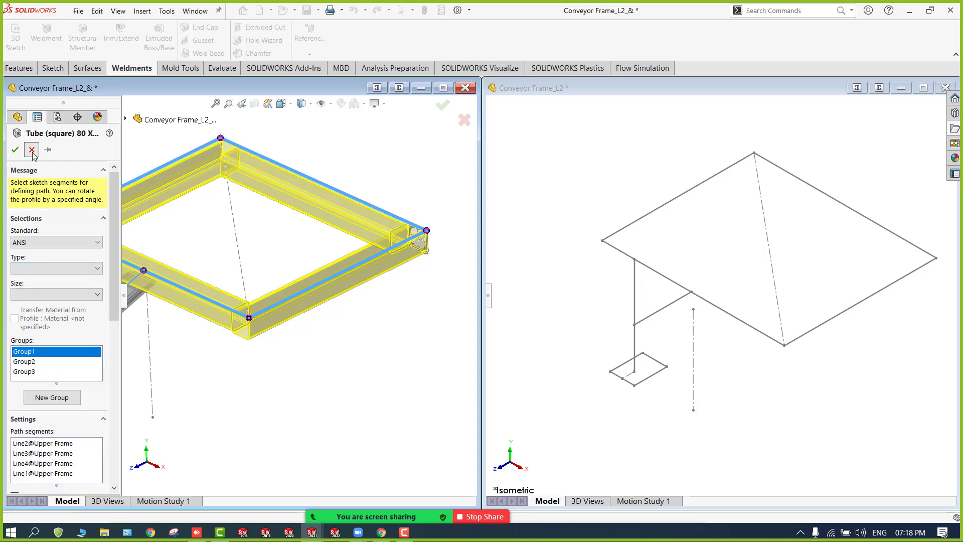
pyautogui.click(32, 149)
# Step: Check which profile the completed upper frame uses by selecting its front tube and widening the feature tree to read the full name
pyautogui.scroll(3, 221, 225)
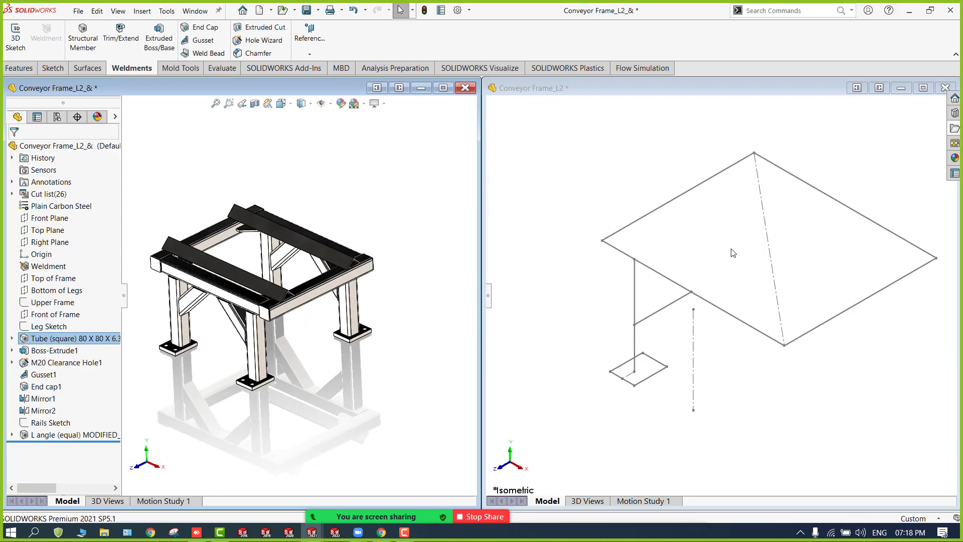
pyautogui.scroll(-1, 230, 299)
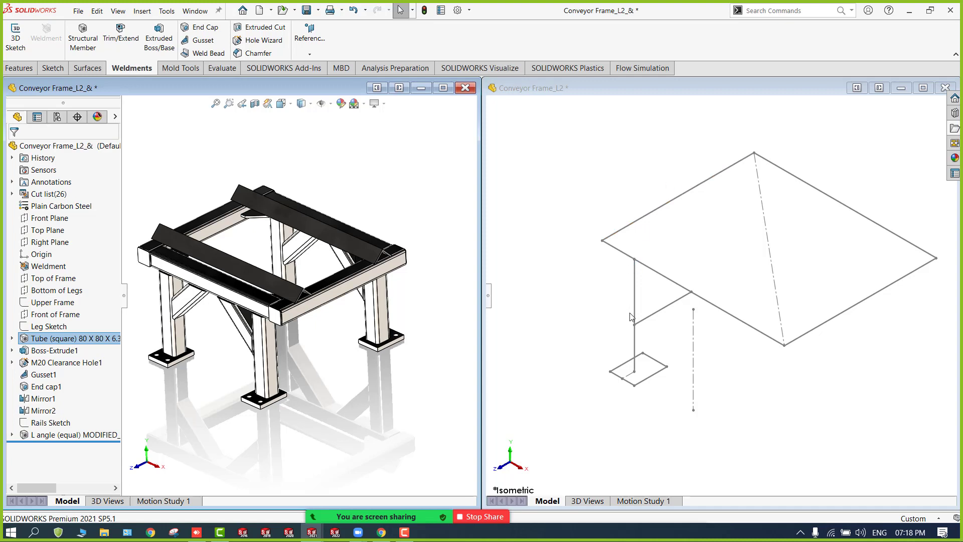
pyautogui.scroll(-3, 815, 269)
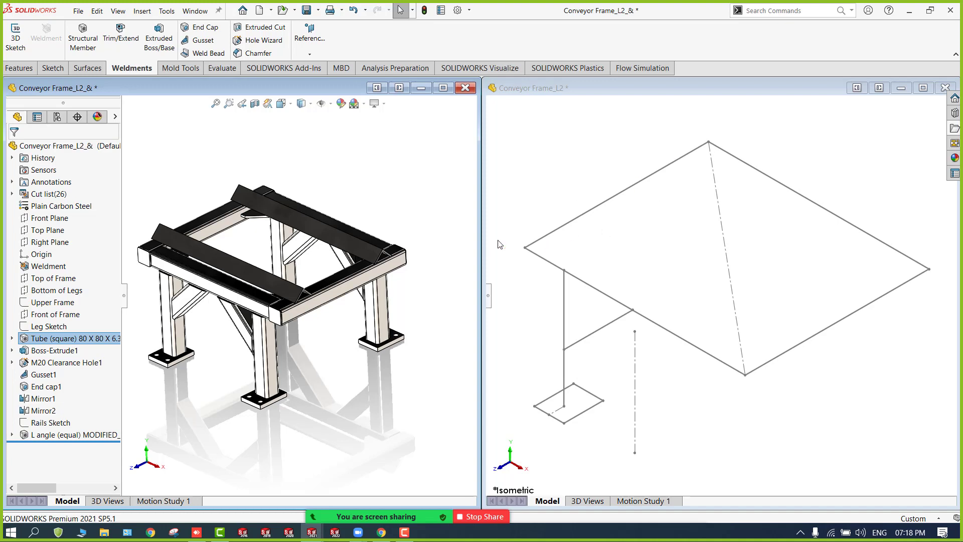
pyautogui.click(417, 203)
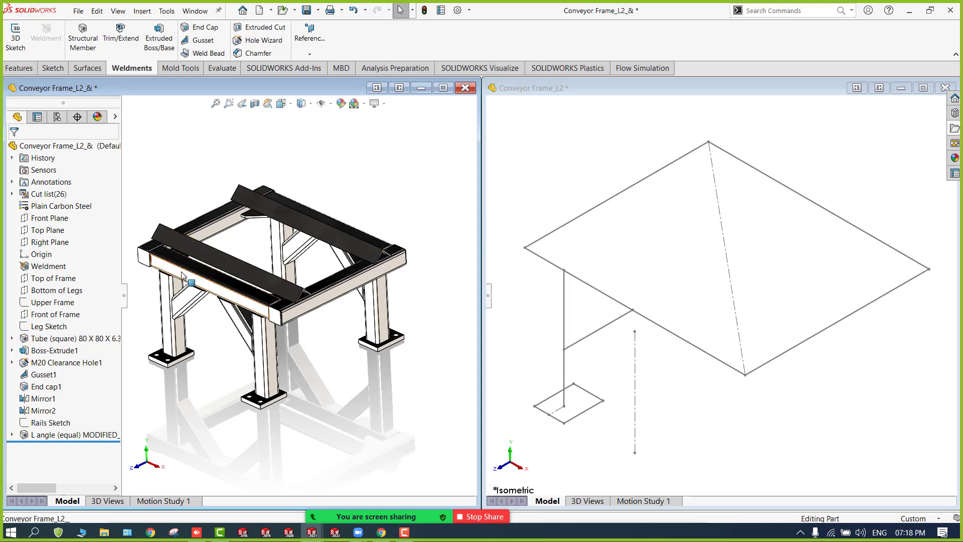
pyautogui.click(211, 284)
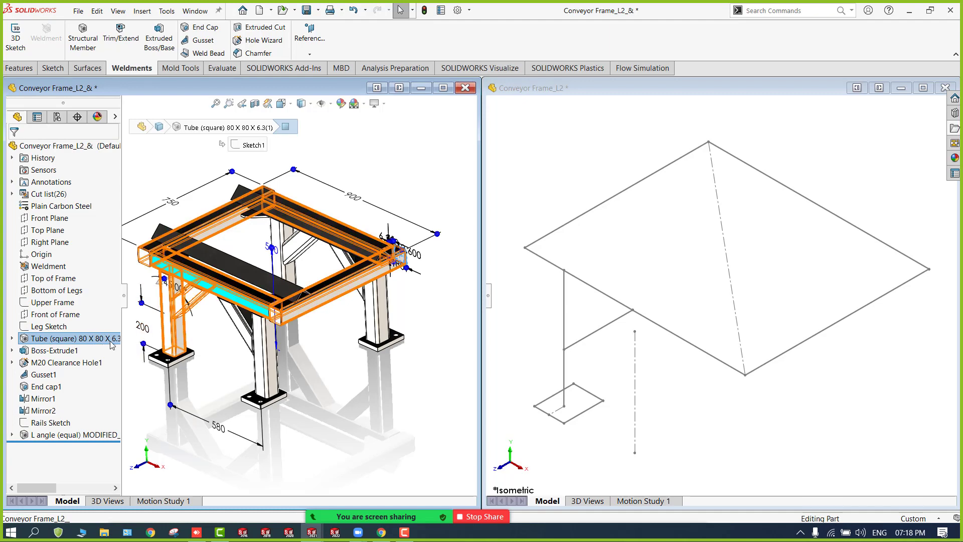
pyautogui.moveTo(130, 356)
pyautogui.mouseDown()
pyautogui.moveTo(142, 360)
pyautogui.moveTo(120, 360)
pyautogui.moveTo(134, 359)
pyautogui.mouseUp()
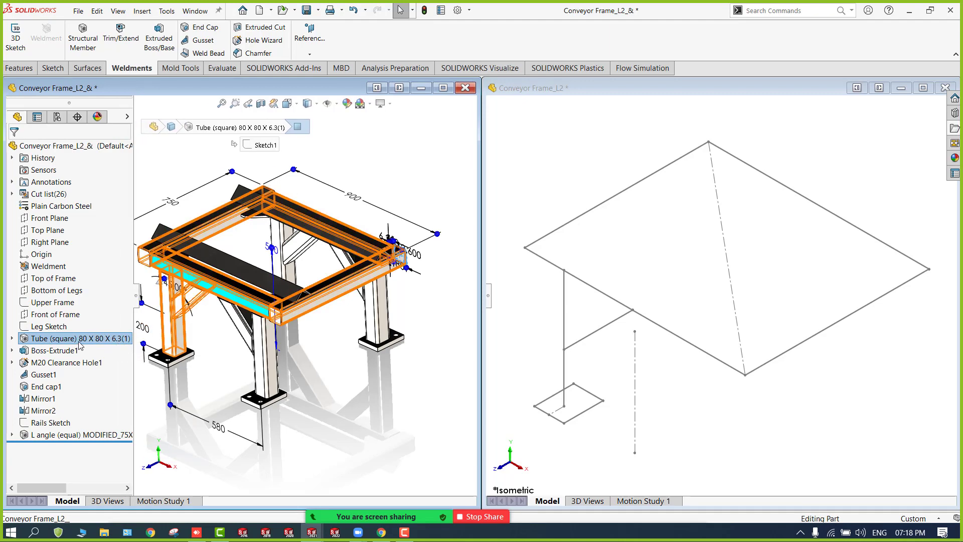
# Step: In the sketch-only part, start a structural member and check the iso square tube sizes, picking 80 x 80 x 5
pyautogui.click(556, 183)
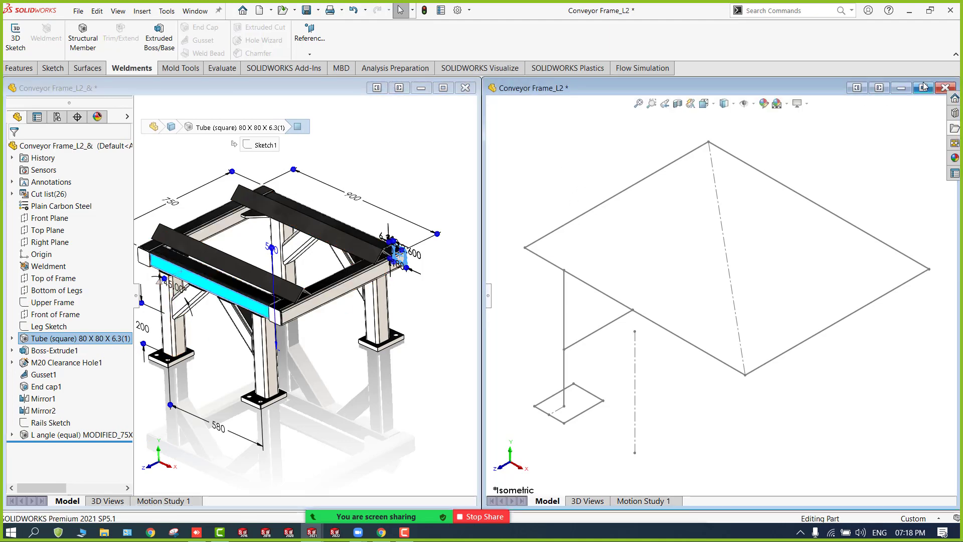
pyautogui.click(490, 296)
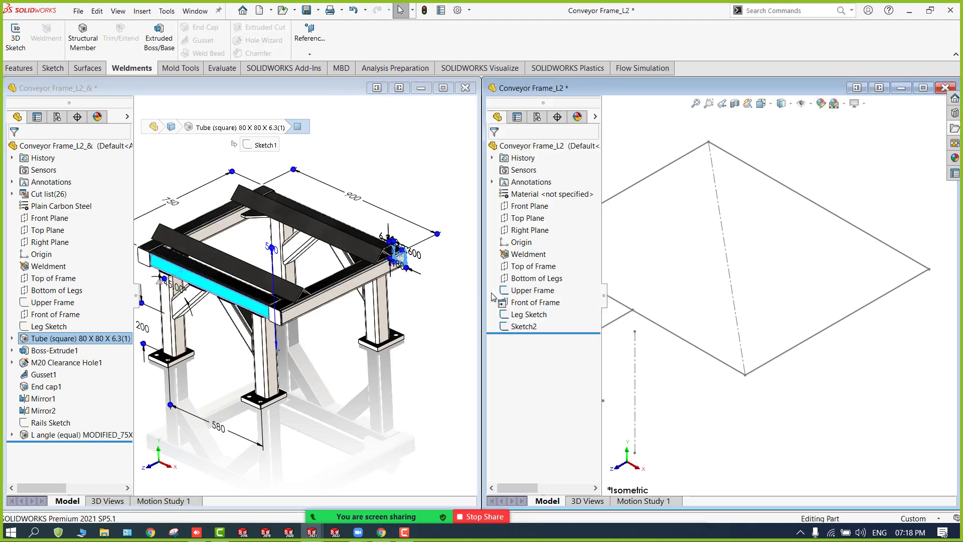
pyautogui.scroll(3, 648, 243)
pyautogui.scroll(-2, 625, 276)
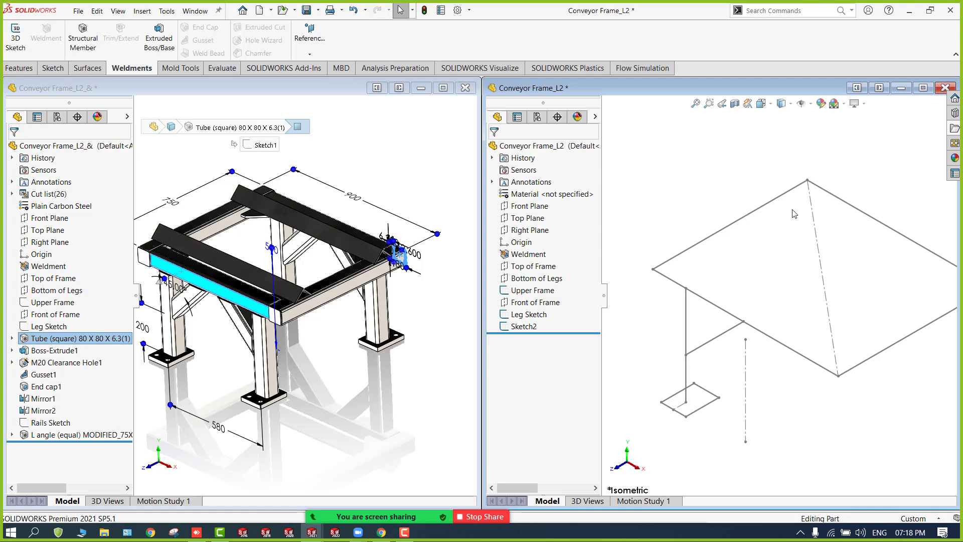
pyautogui.click(91, 44)
pyautogui.click(514, 235)
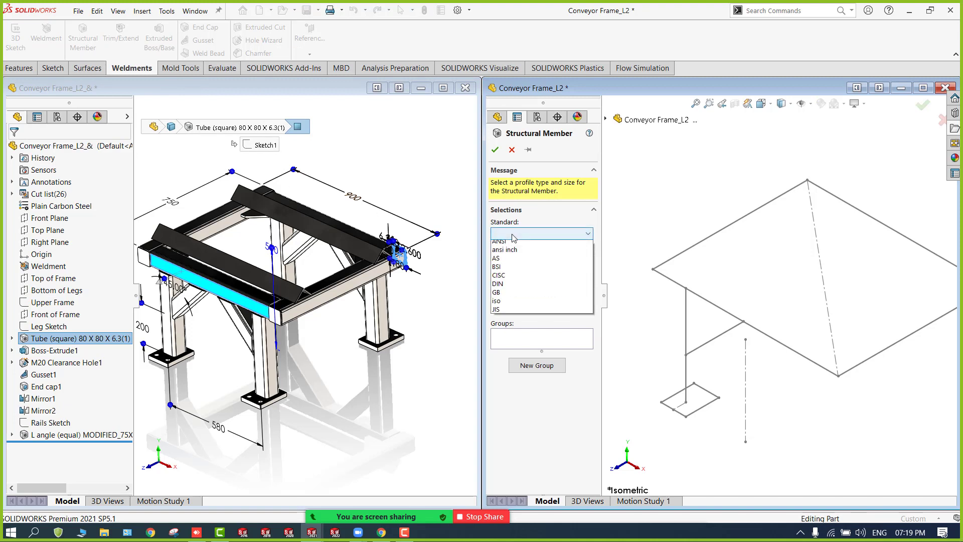
pyautogui.click(527, 305)
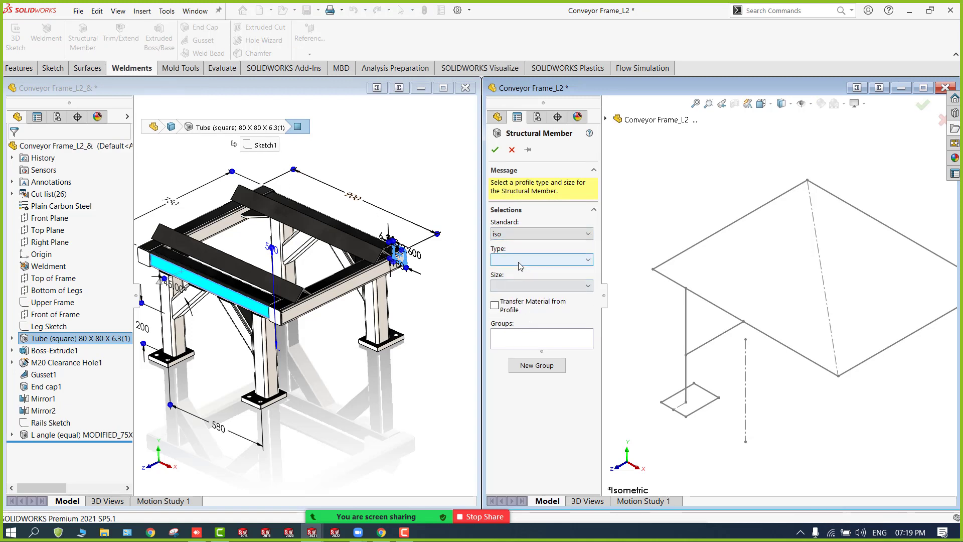
pyautogui.click(521, 265)
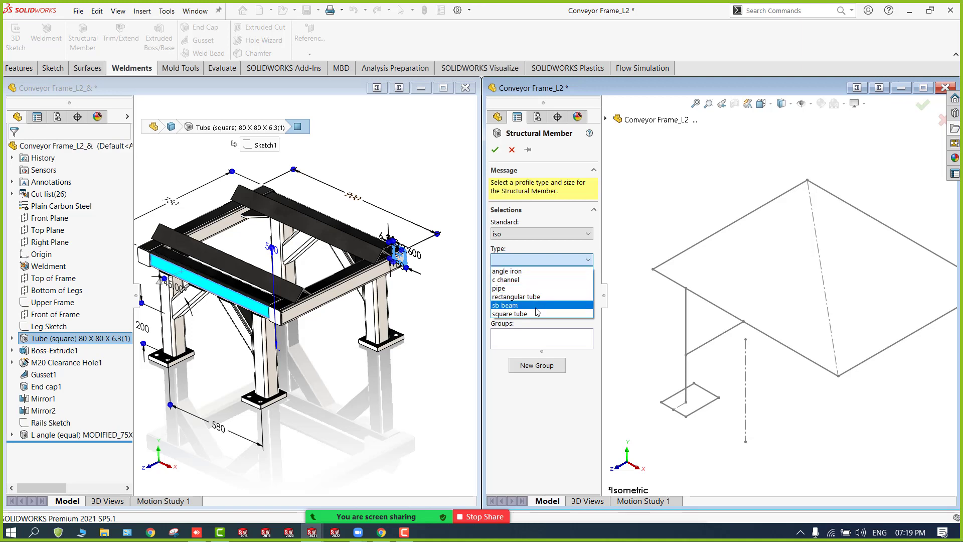
pyautogui.click(527, 314)
pyautogui.click(525, 286)
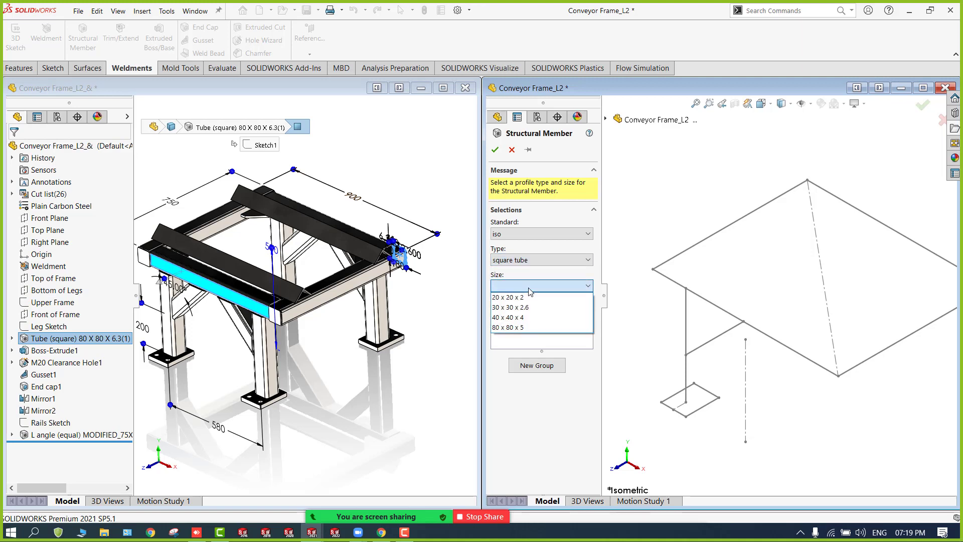
pyautogui.click(526, 327)
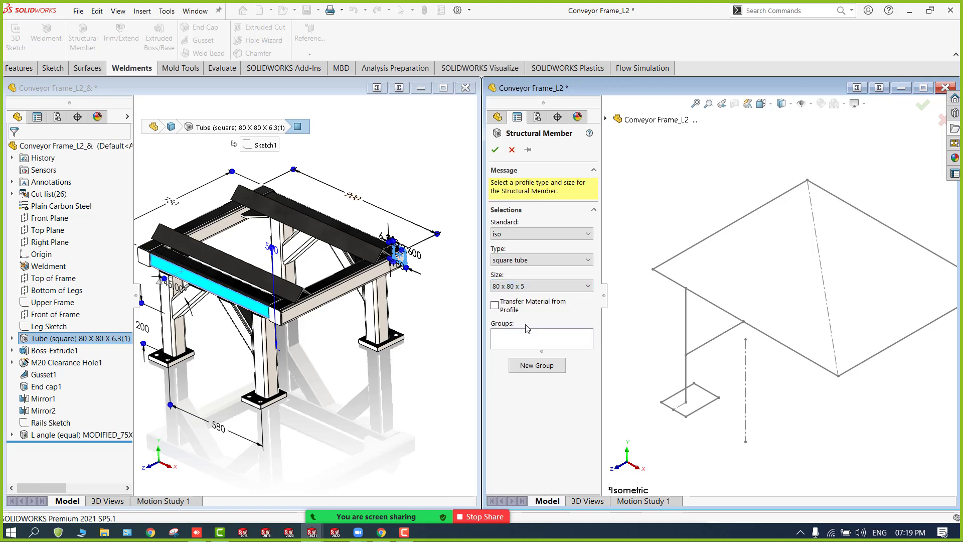
# Step: Check the other installed profile standards and types, switch to ANSI, then maximize the part and cancel the structural member
pyautogui.click(516, 235)
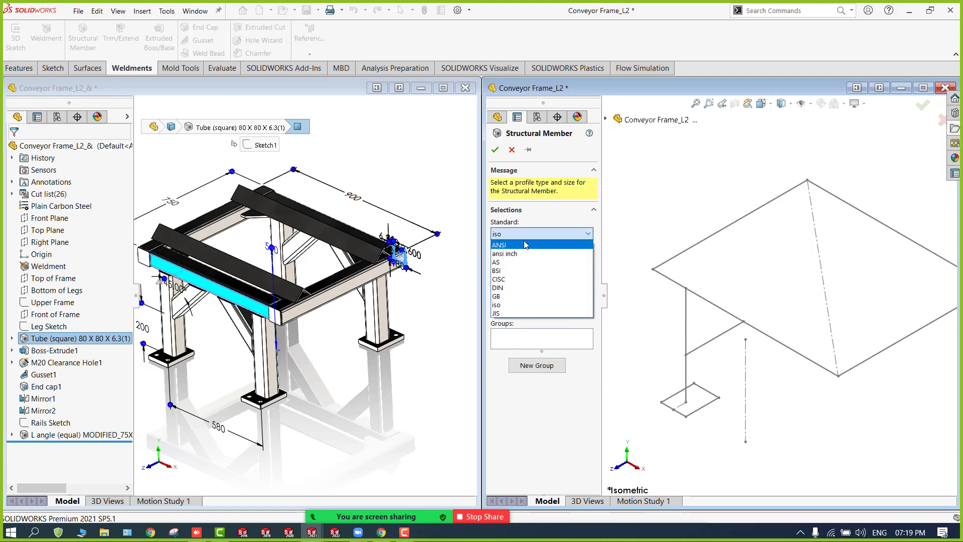
pyautogui.click(530, 234)
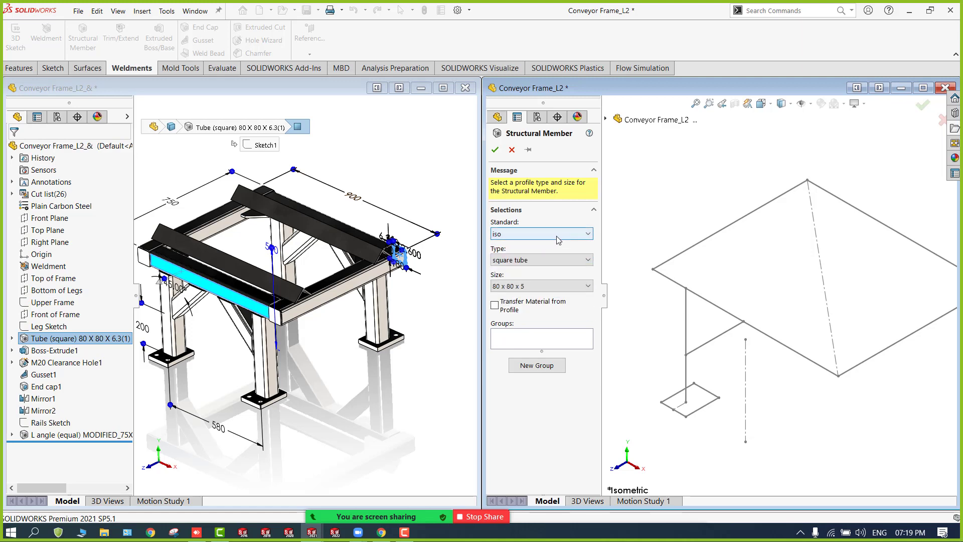
pyautogui.click(531, 262)
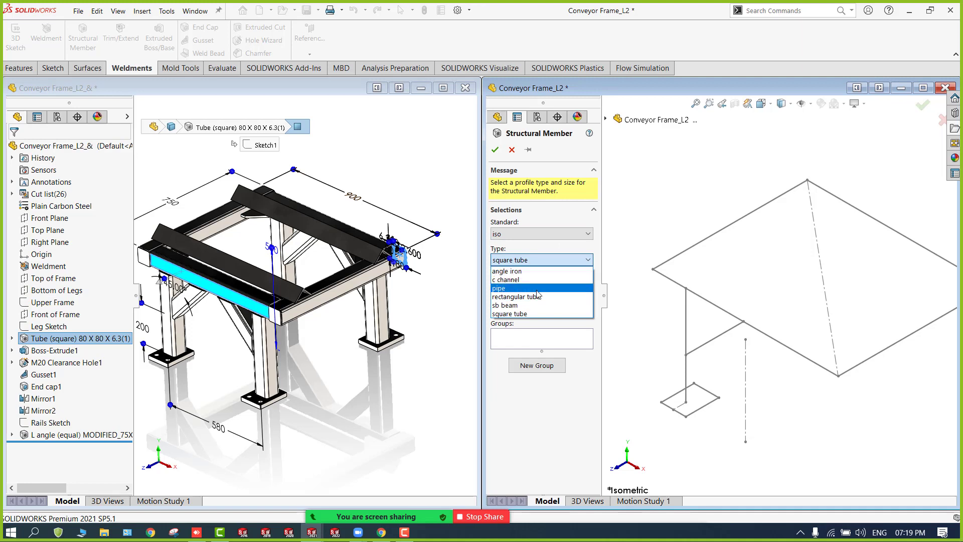
pyautogui.click(535, 260)
pyautogui.click(533, 233)
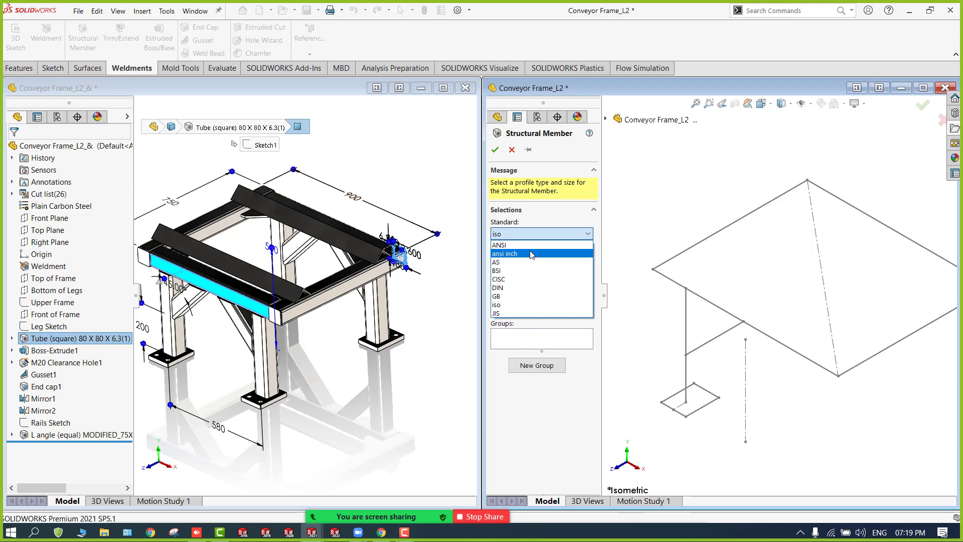
pyautogui.click(530, 245)
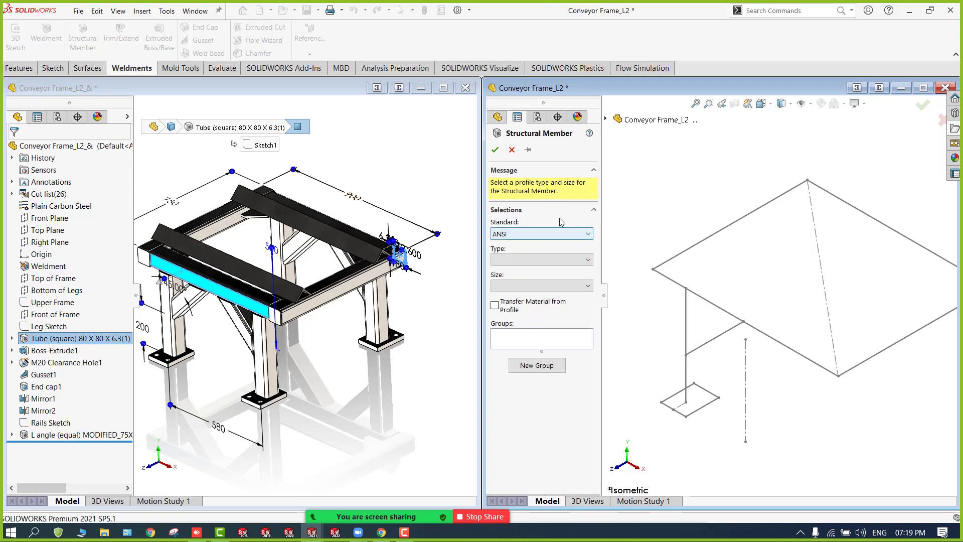
pyautogui.click(923, 88)
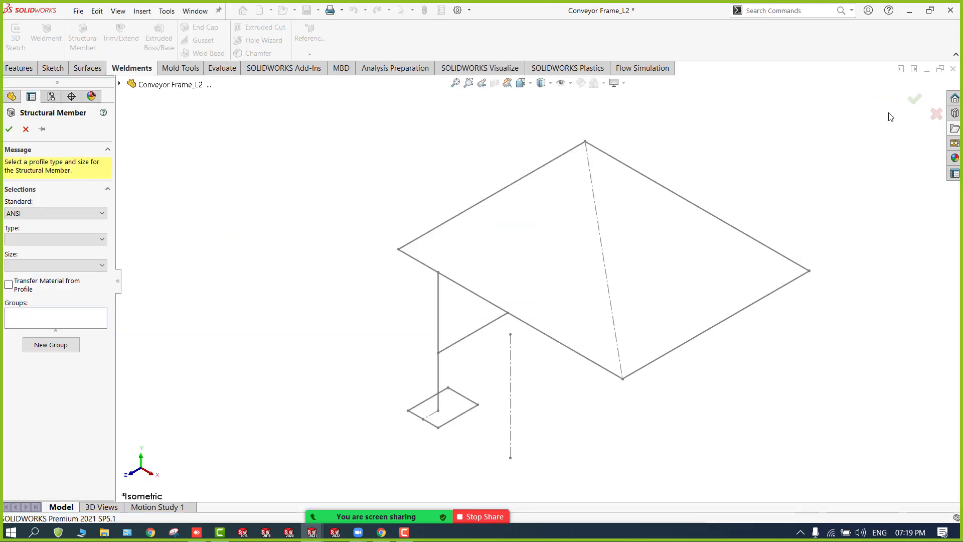
pyautogui.click(937, 116)
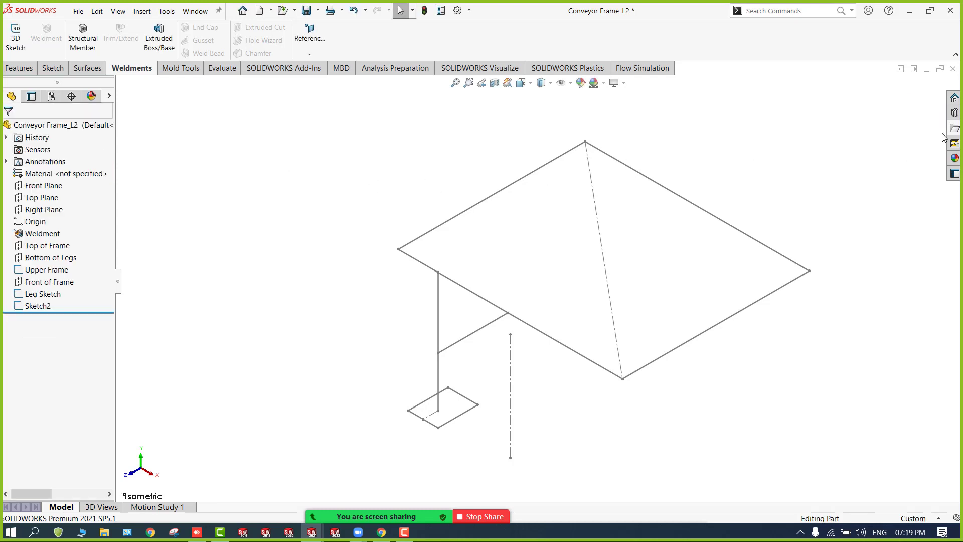
# Step: Browse to the Weldments folder of the SOLIDWORKS Content in the Design Library
pyautogui.click(954, 114)
pyautogui.moveTo(571, 282)
pyautogui.mouseDown(button='middle')
pyautogui.moveTo(698, 285)
pyautogui.moveTo(651, 270)
pyautogui.mouseUp(button='middle')
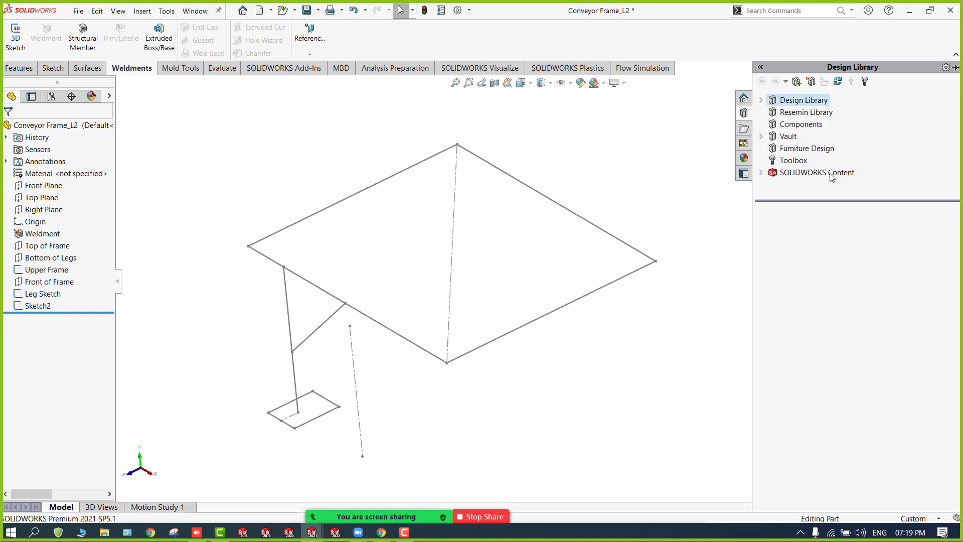
pyautogui.doubleClick(831, 173)
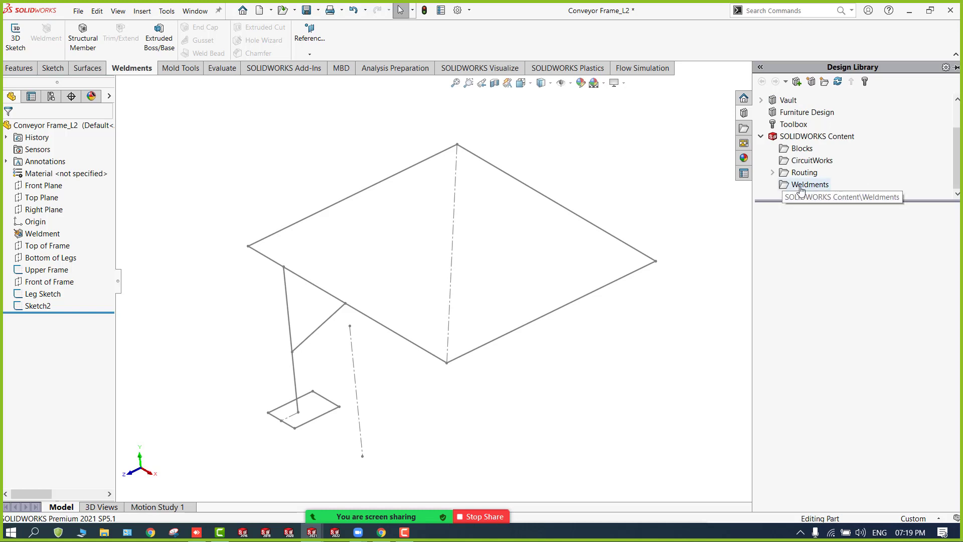
pyautogui.click(801, 186)
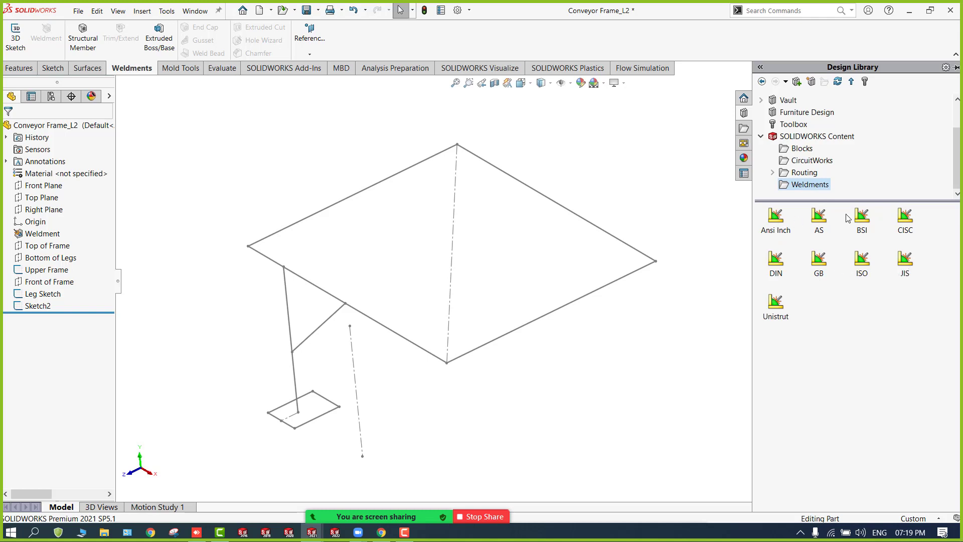
# Step: Download the ISO weldment profiles archive into a new Desktop folder named Weldment Profiles
pyautogui.keyDown('ctrl'); pyautogui.click(862, 268); pyautogui.keyUp('ctrl')
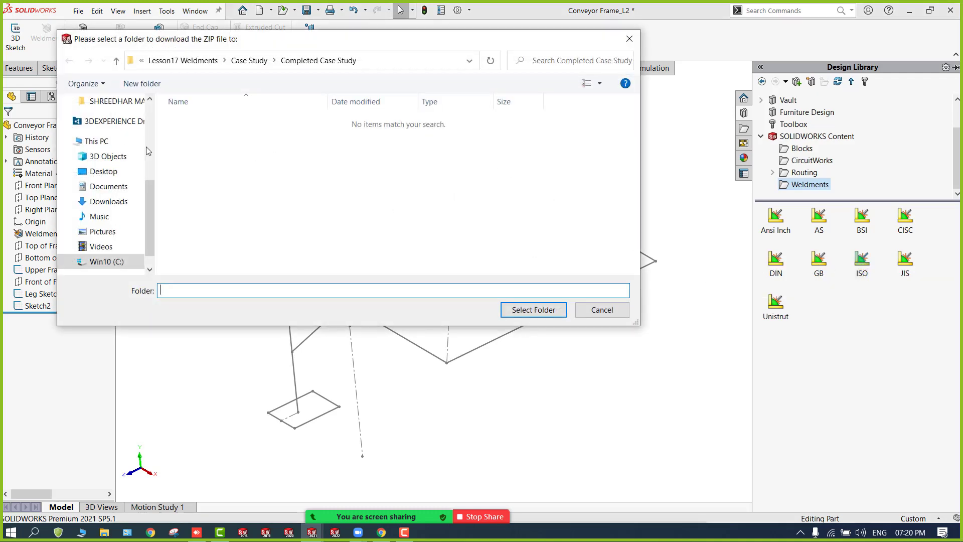
pyautogui.click(100, 172)
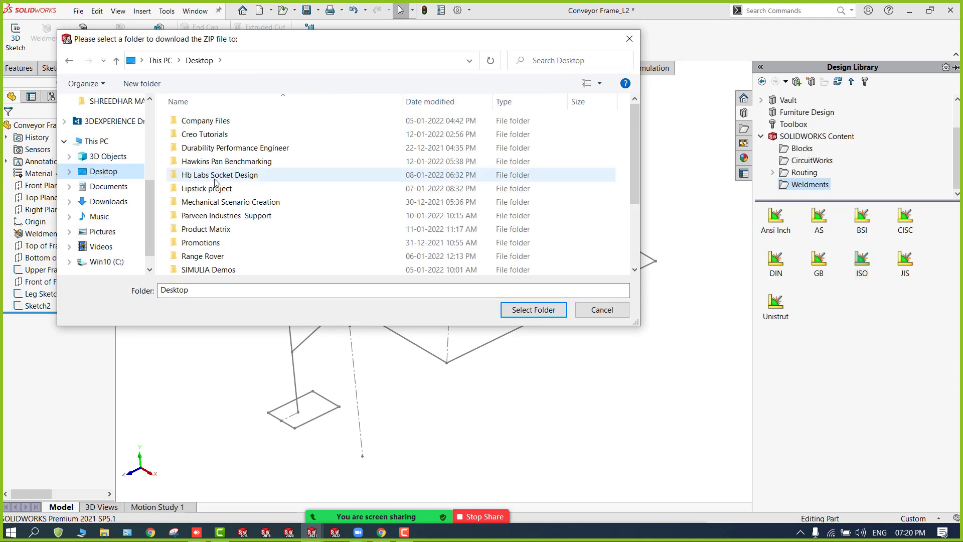
pyautogui.scroll(-2, 263, 251)
pyautogui.scroll(-1, 263, 252)
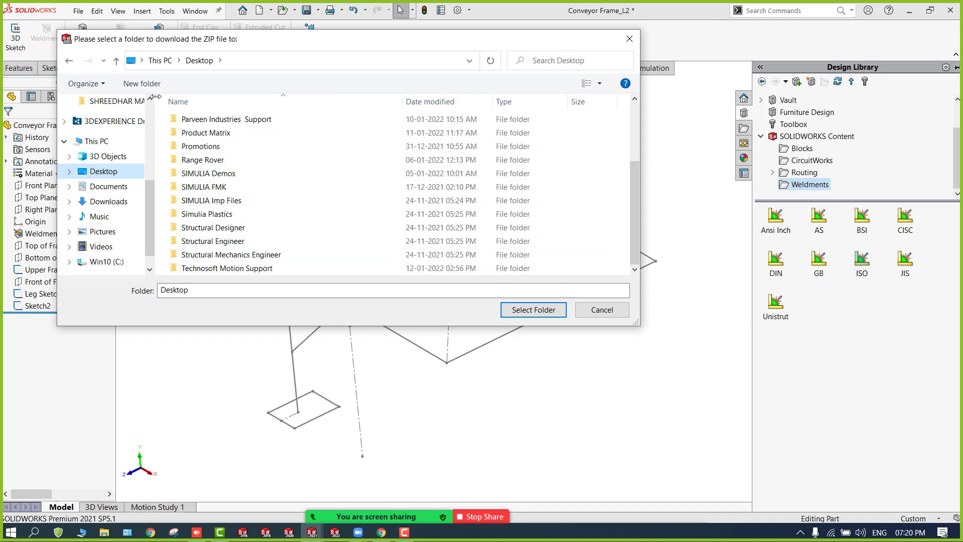
pyautogui.click(142, 83)
pyautogui.write('W')
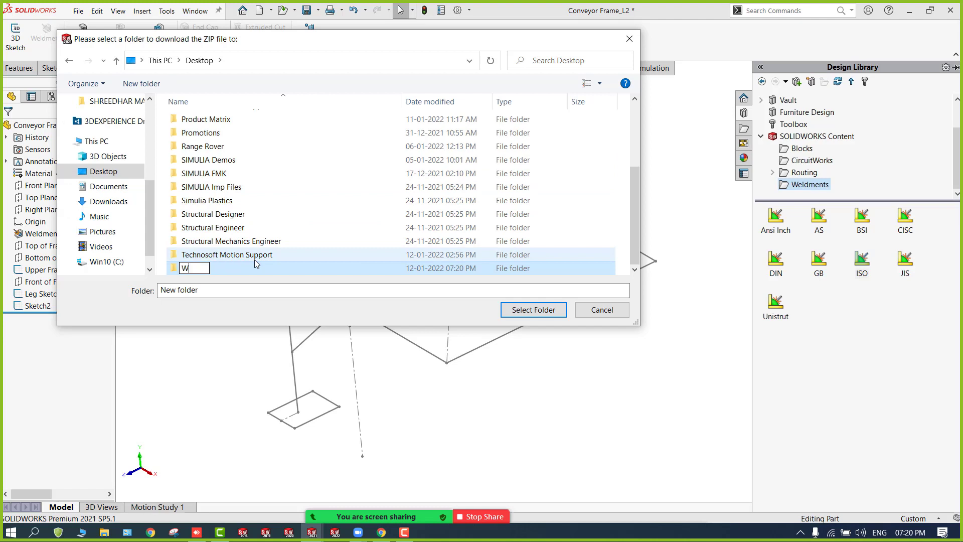
pyautogui.write('eldment Profe')
pyautogui.doubleClick(286, 268)
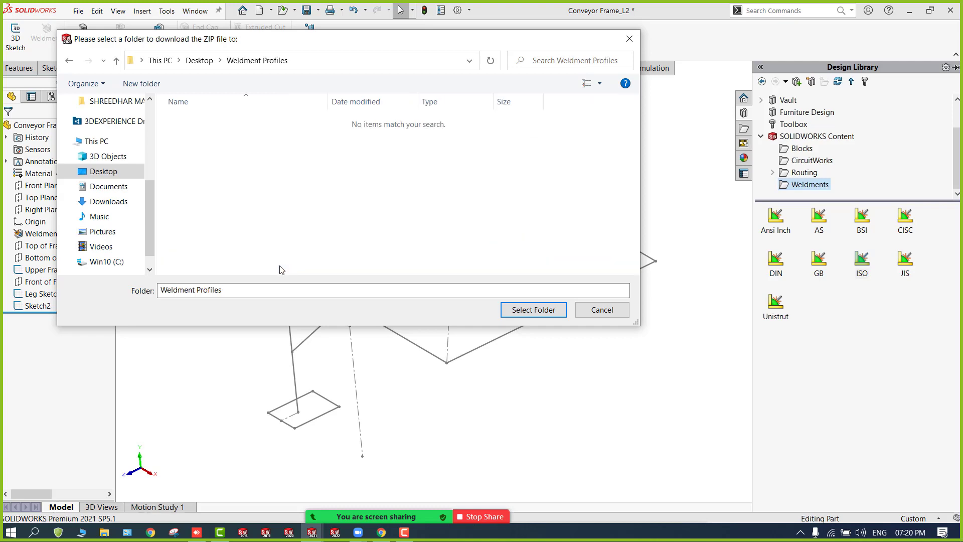
pyautogui.click(544, 310)
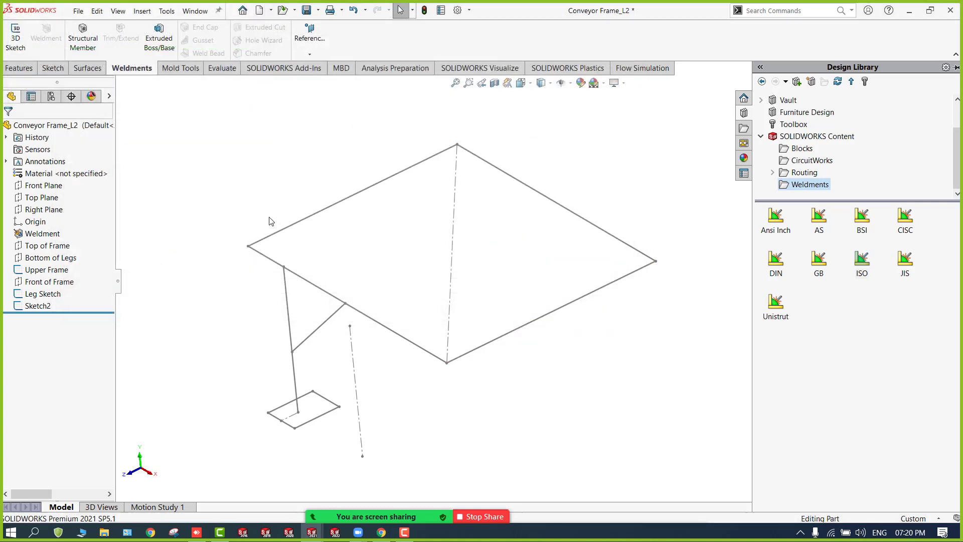
# Step: In File Explorer, open the Weldment Profiles folder on the Desktop and extract the ISO archive there
pyautogui.click(103, 532)
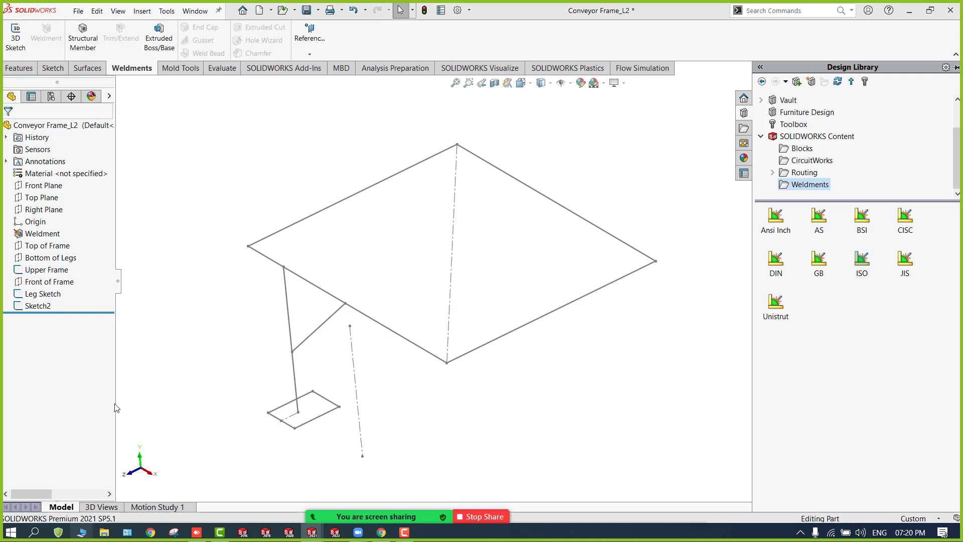
pyautogui.click(66, 160)
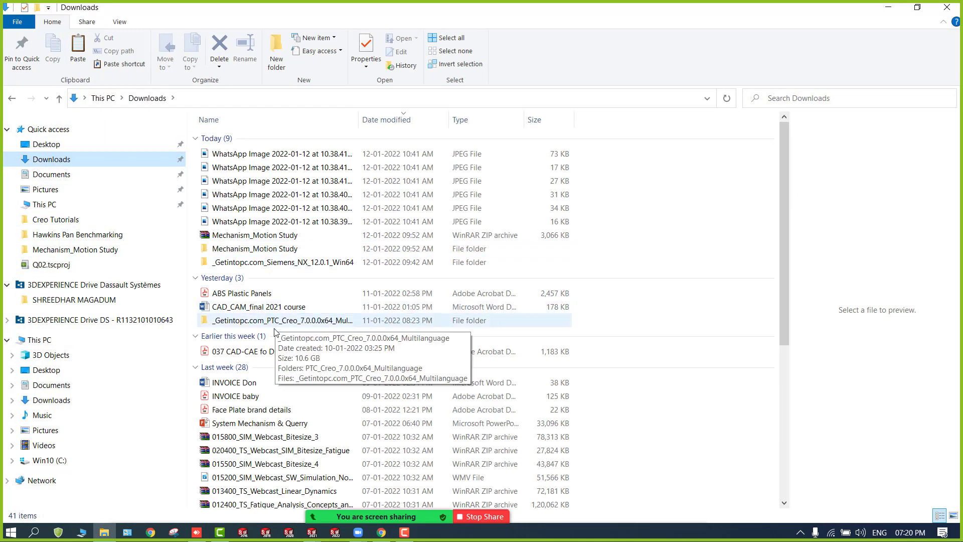
pyautogui.click(60, 145)
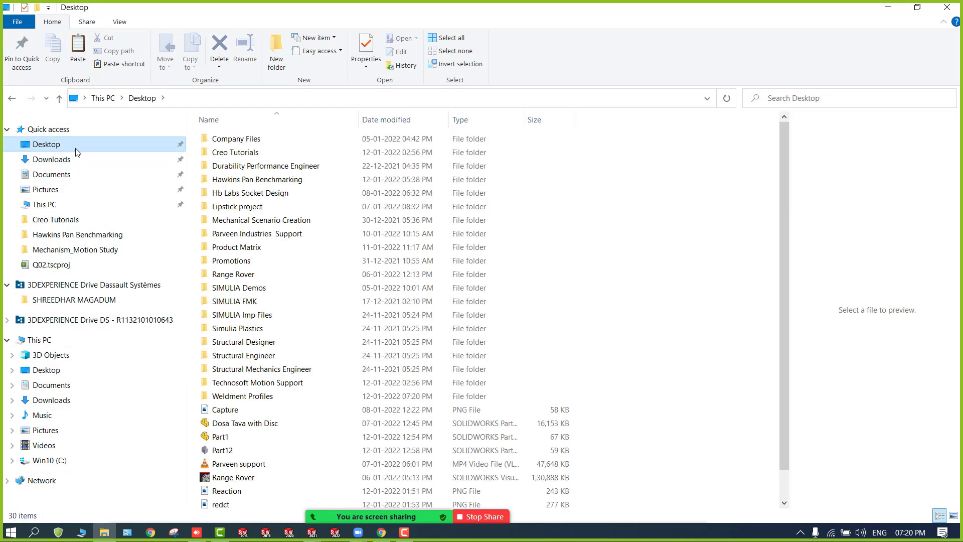
pyautogui.doubleClick(274, 397)
pyautogui.click(231, 135)
pyautogui.rightClick(232, 136)
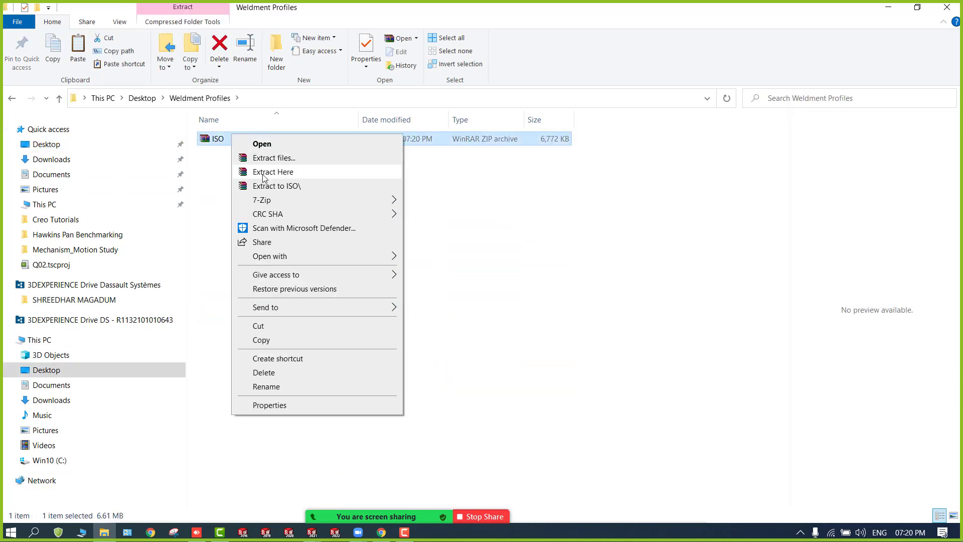
pyautogui.click(271, 158)
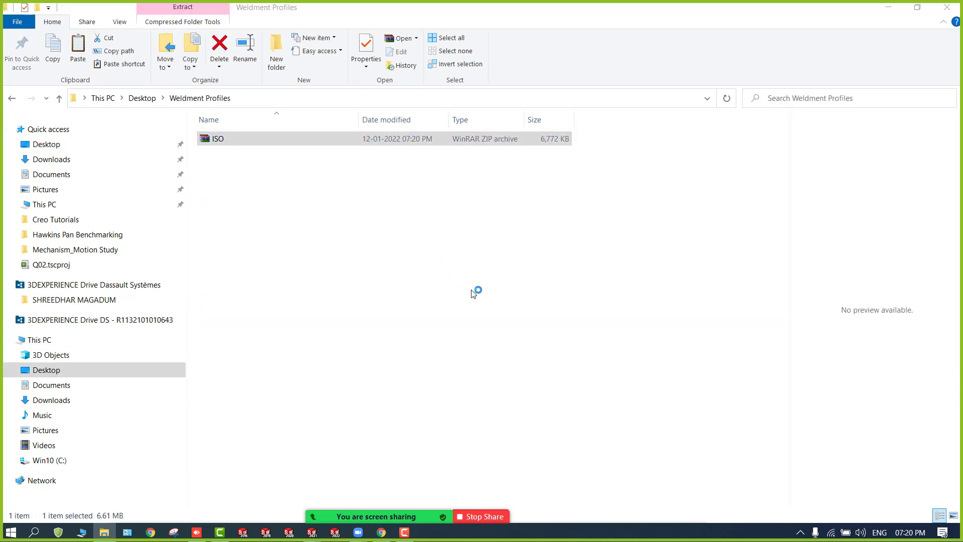
pyautogui.click(514, 398)
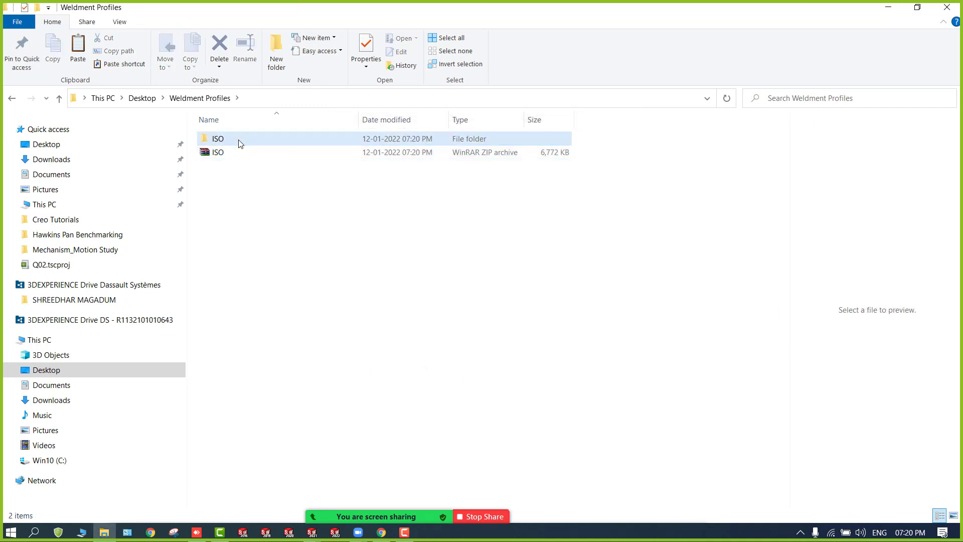
# Step: Look through the extracted profile folders and rename the inner ISO folder to "ISO ( Training)"
pyautogui.doubleClick(239, 140)
pyautogui.doubleClick(239, 143)
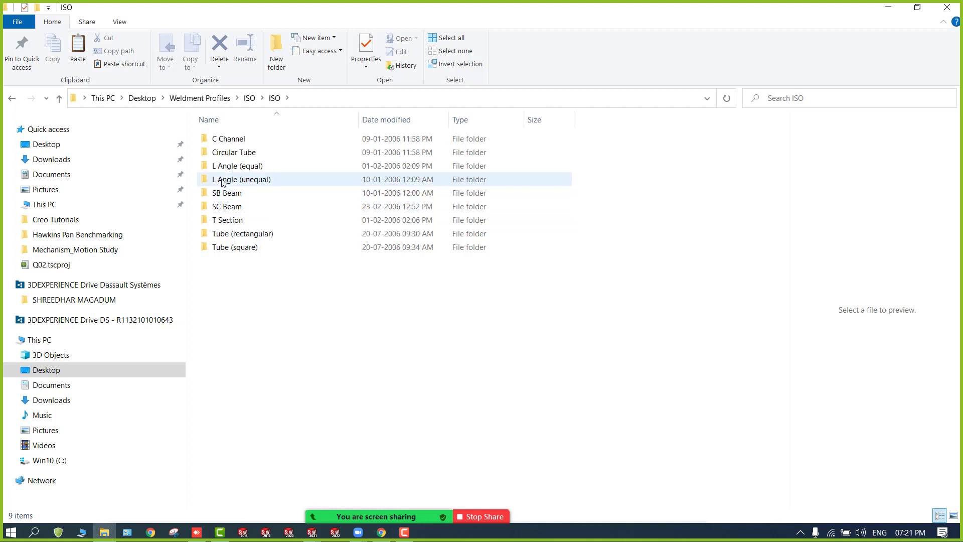
pyautogui.click(60, 98)
pyautogui.click(232, 144)
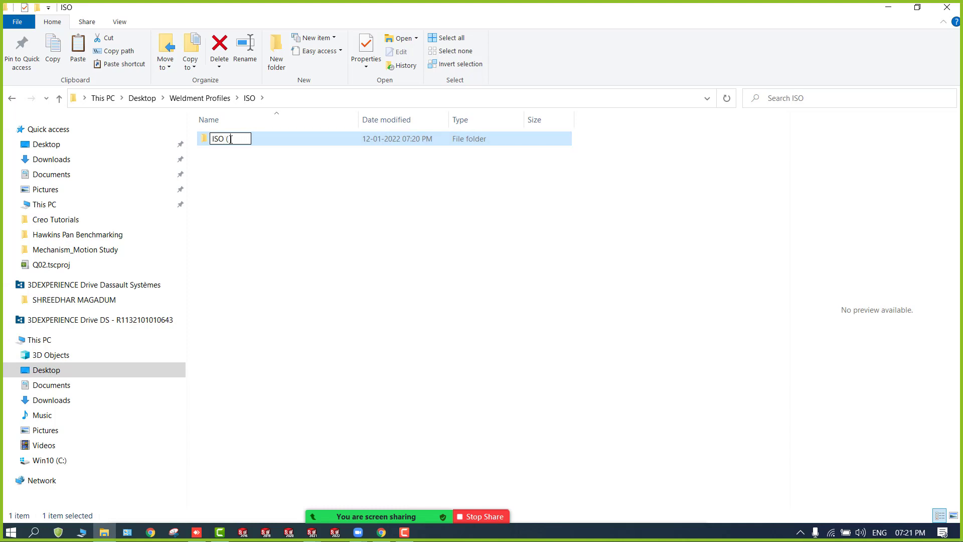
pyautogui.write('(Training')
pyautogui.click(254, 180)
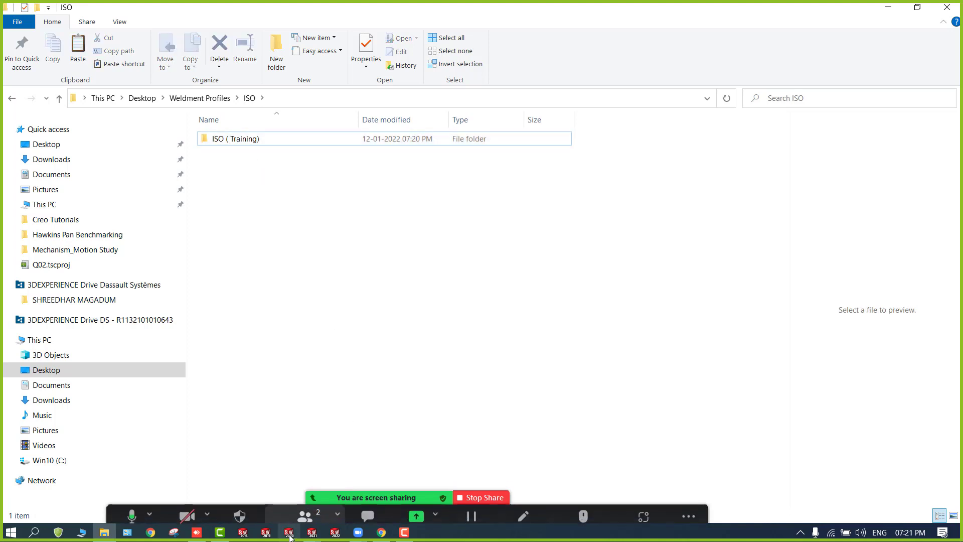
# Step: Switch back to the completed conveyor frame in SOLIDWORKS and clear the selection of its front tube
pyautogui.moveTo(311, 532)
pyautogui.click(371, 467)
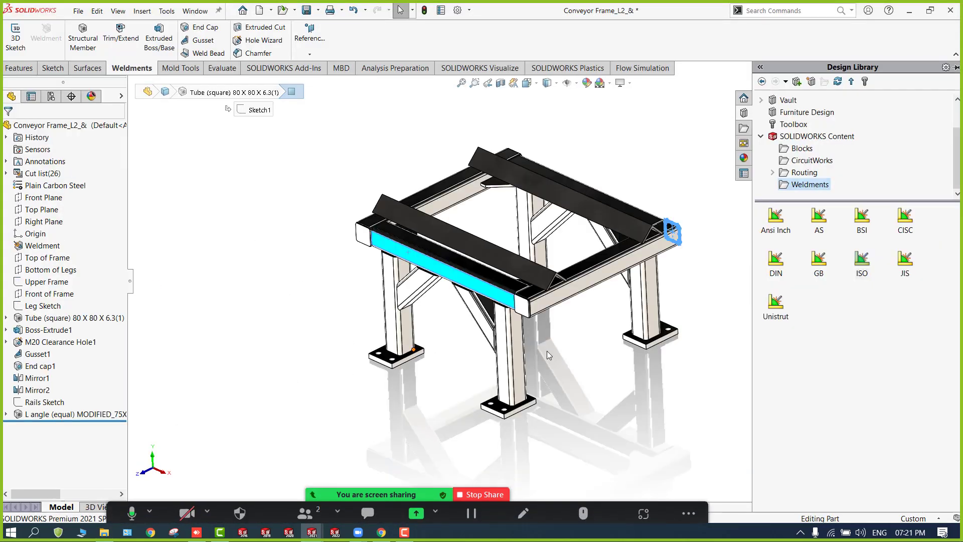
pyautogui.scroll(2, 546, 351)
pyautogui.click(668, 355)
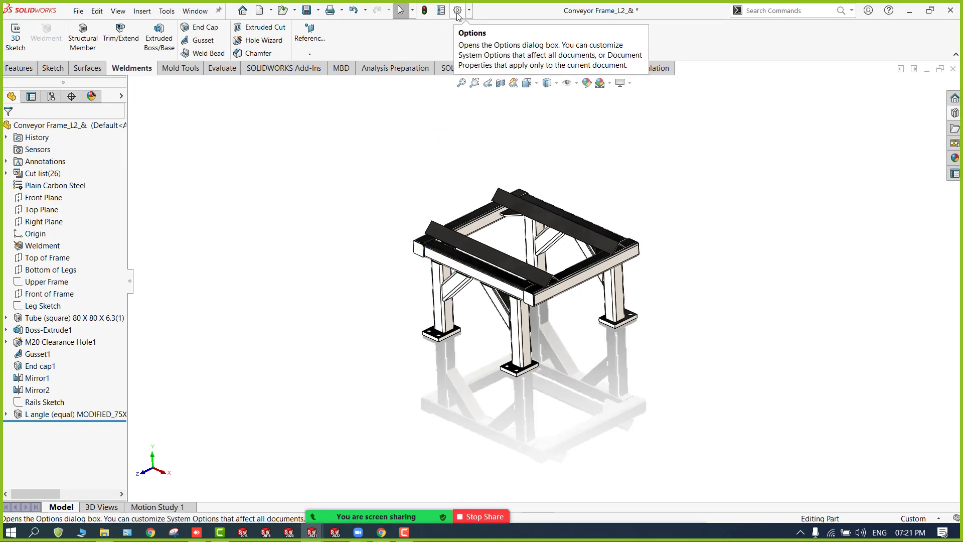
# Step: Open the file location settings in the system options and show the folders for Weldment Profiles
pyautogui.scroll(-2, 580, 168)
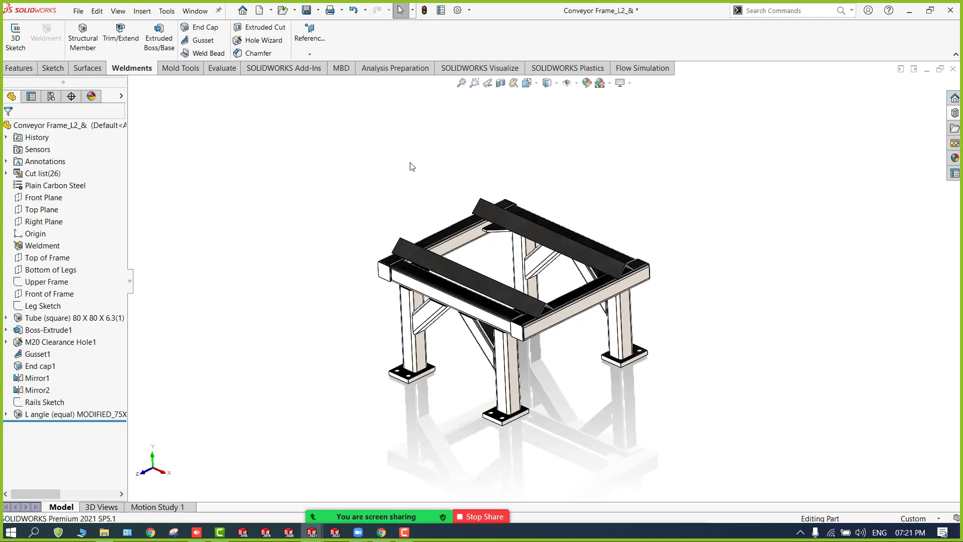
pyautogui.click(458, 10)
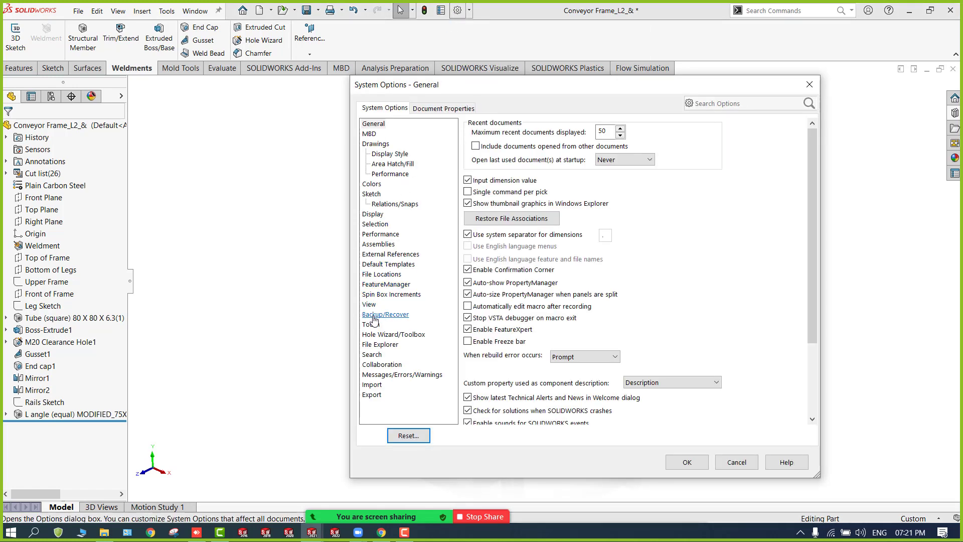
pyautogui.click(379, 274)
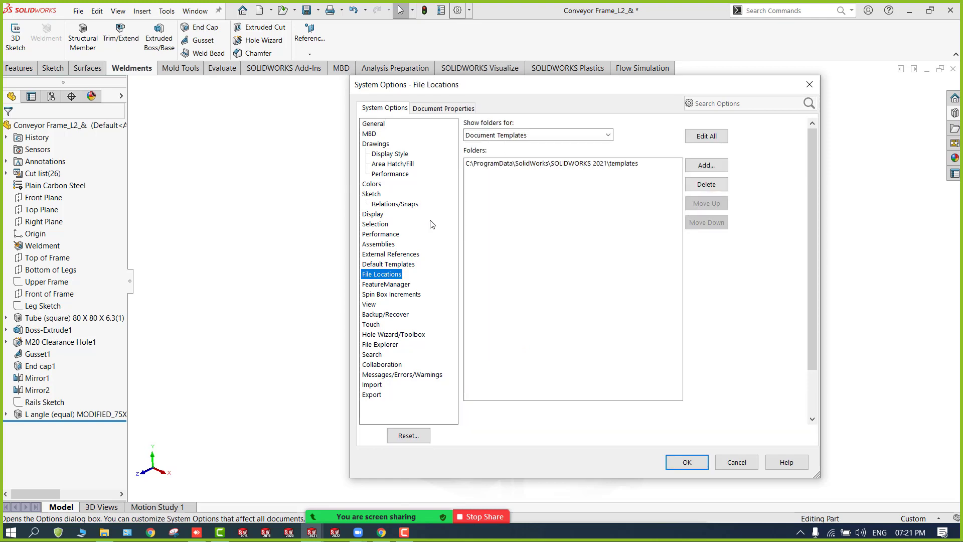
pyautogui.click(510, 135)
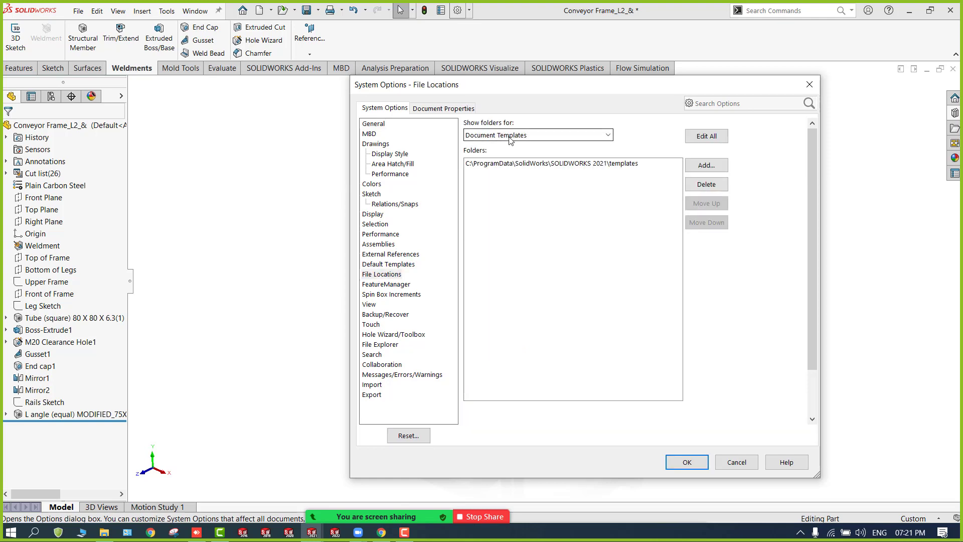
pyautogui.scroll(-1, 486, 331)
pyautogui.scroll(-4, 487, 331)
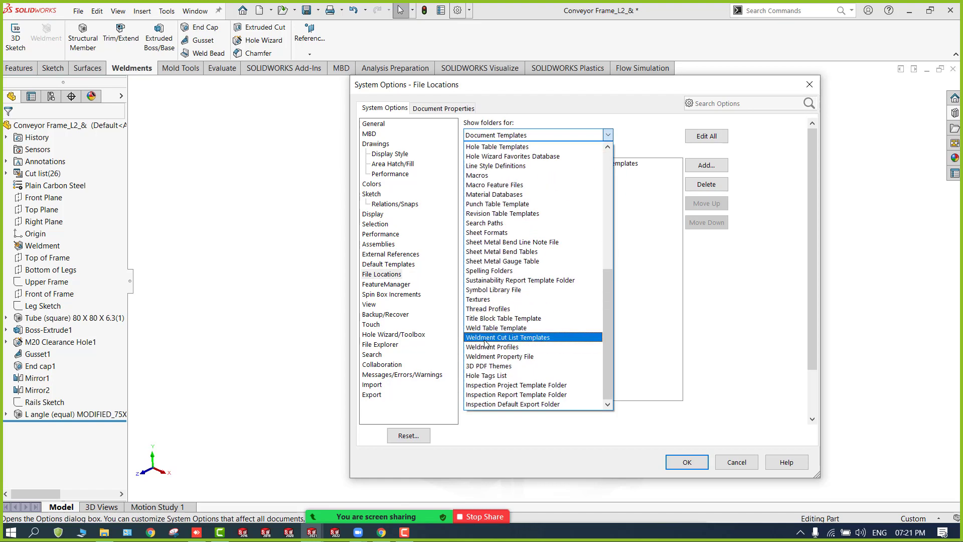
pyautogui.click(488, 347)
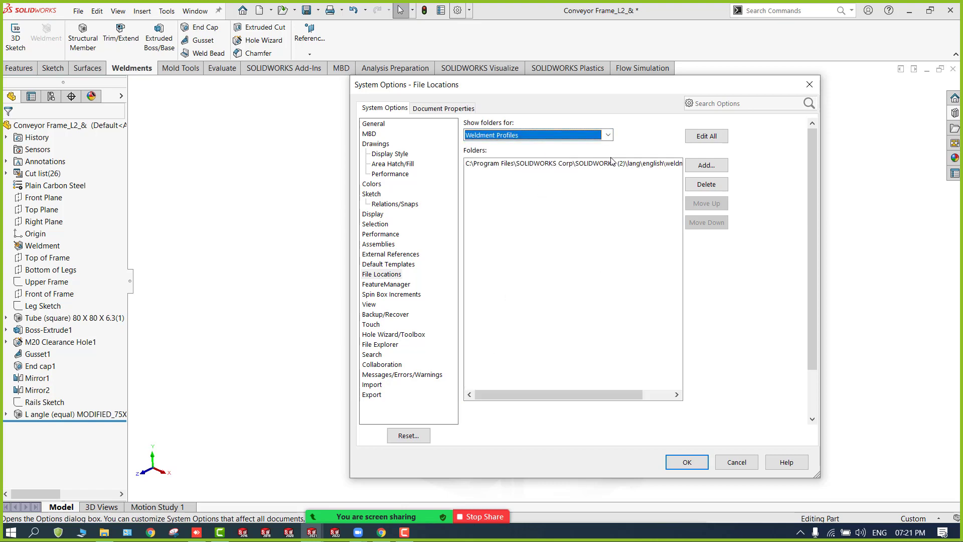
# Step: Add the Desktop folder Weldment Profiles\ISO\ISO ( Training) as a weldment profile location and accept the search path change
pyautogui.click(704, 167)
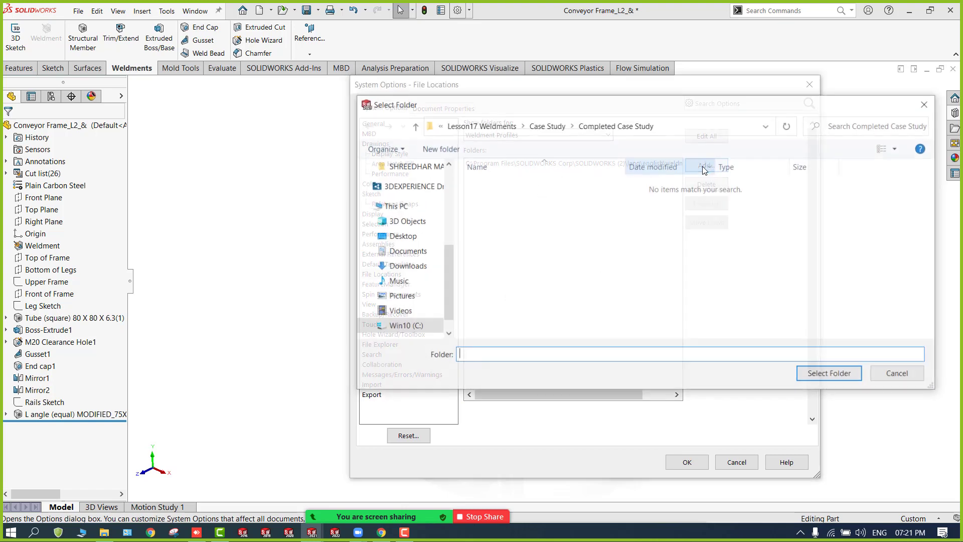
pyautogui.click(401, 236)
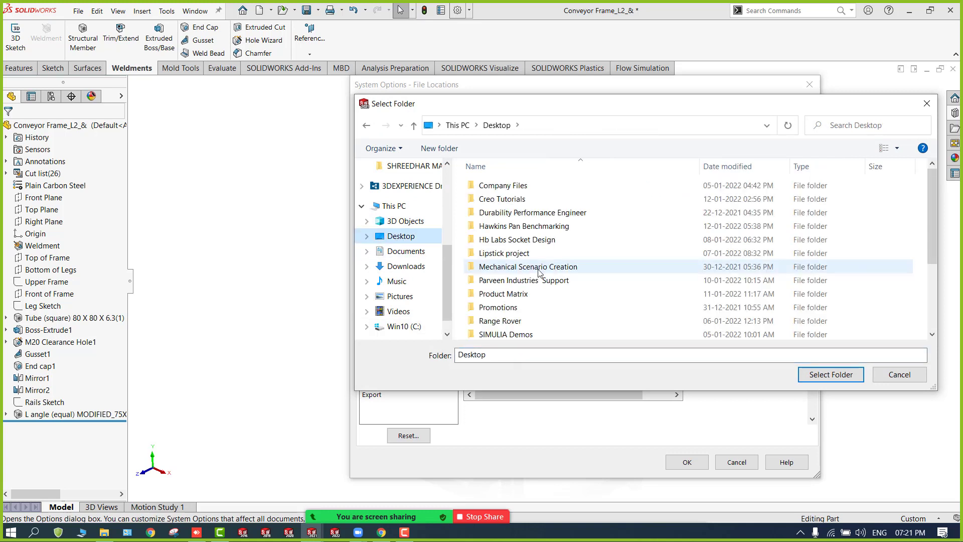
pyautogui.scroll(-3, 484, 283)
pyautogui.doubleClick(524, 333)
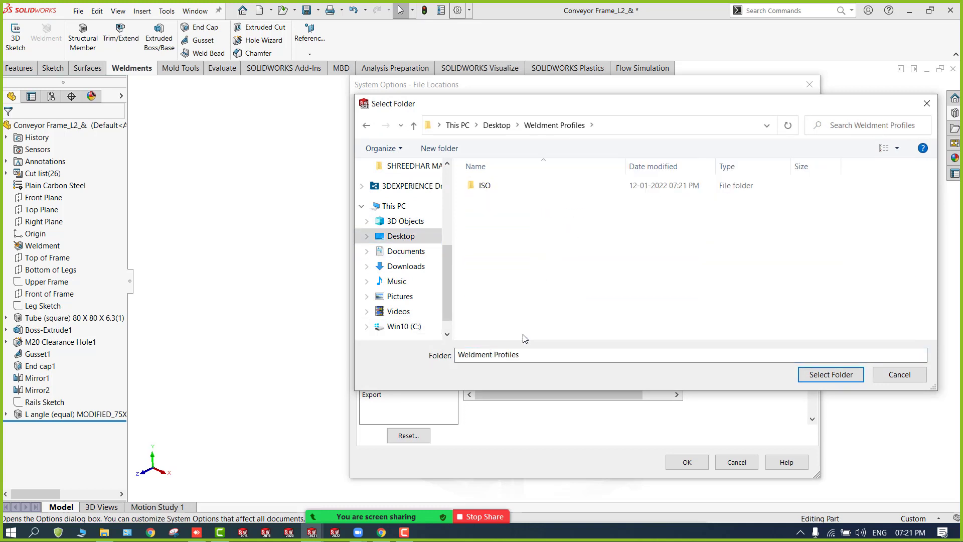
pyautogui.click(512, 189)
pyautogui.doubleClick(512, 189)
pyautogui.click(513, 188)
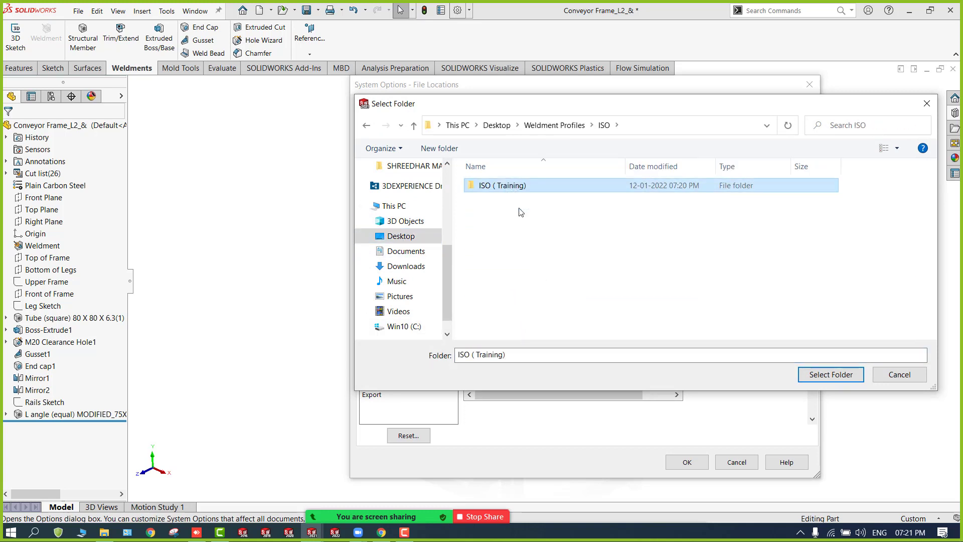
pyautogui.click(828, 375)
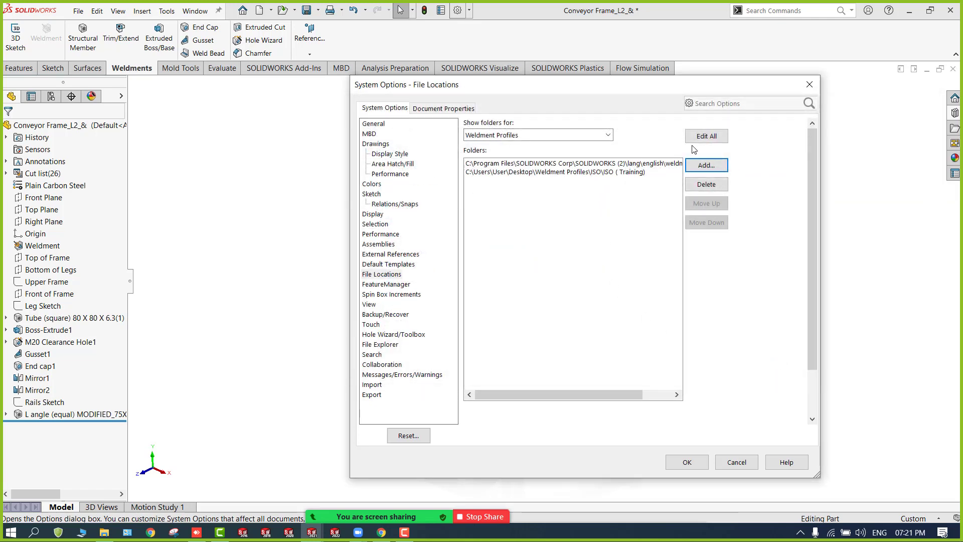
pyautogui.click(690, 459)
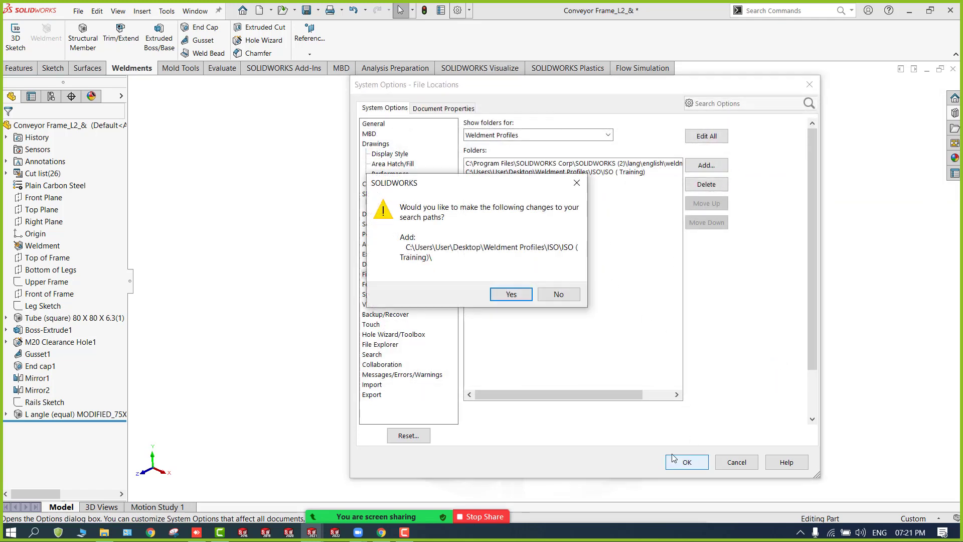
pyautogui.click(517, 297)
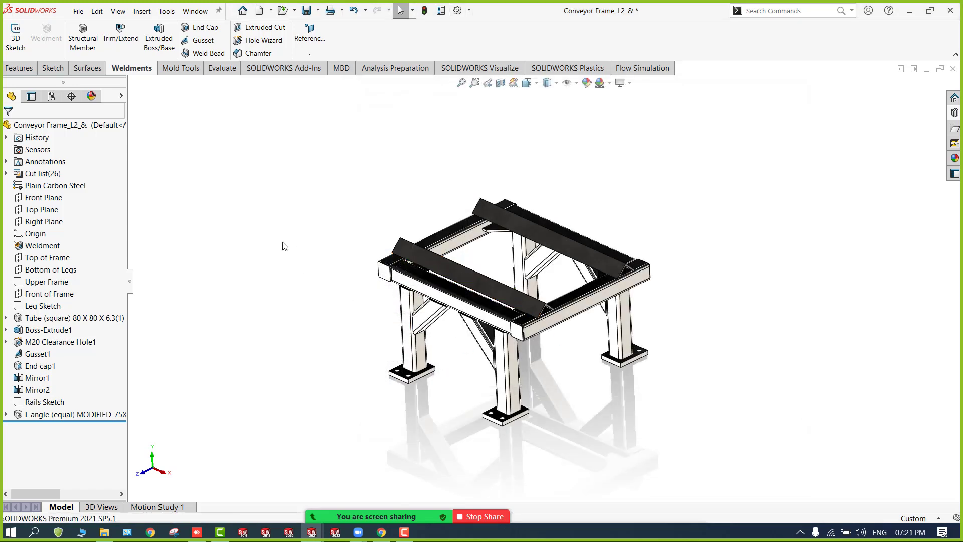
# Step: Tile both conveyor frame parts side by side and check the standards offered by Structural Member in the completed frame, leaving the command without changes
pyautogui.click(901, 69)
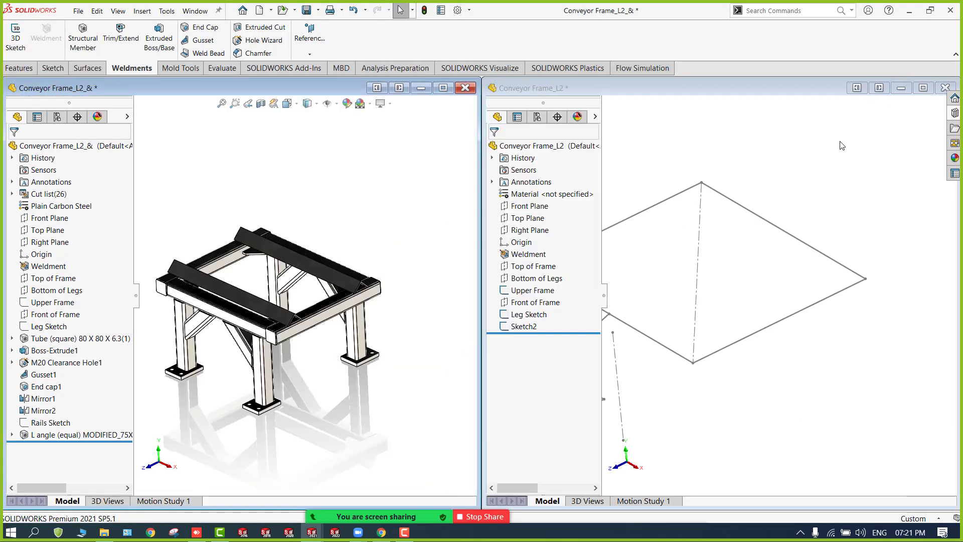
pyautogui.click(83, 38)
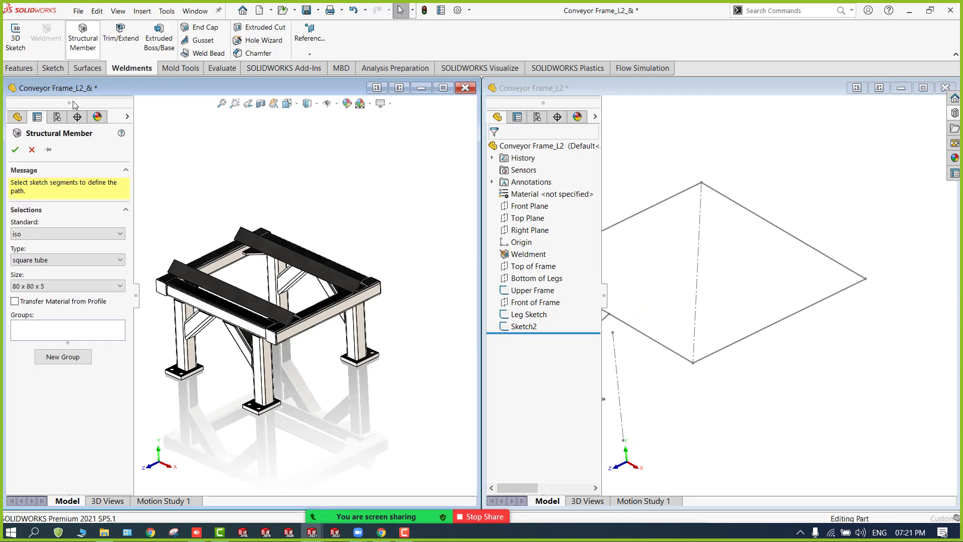
pyautogui.click(50, 234)
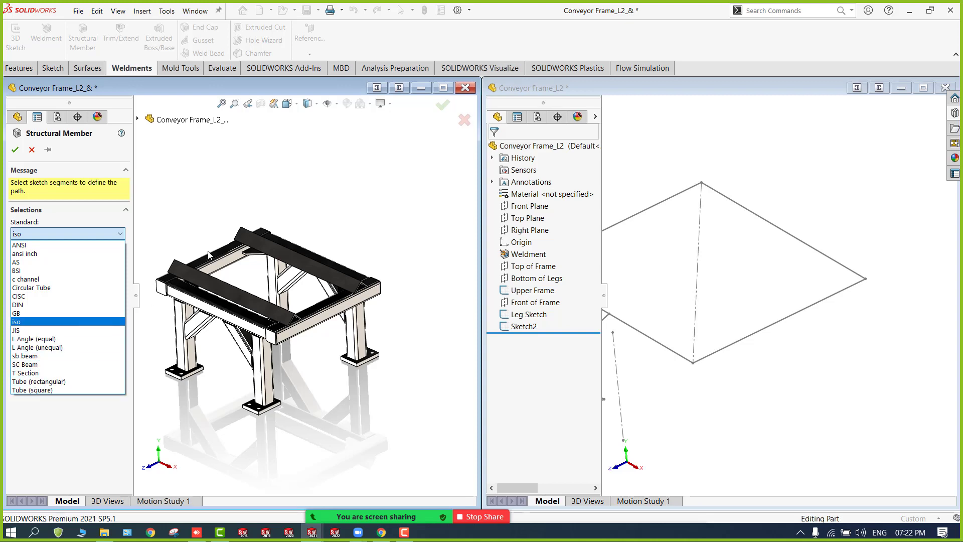
pyautogui.click(30, 322)
pyautogui.click(32, 150)
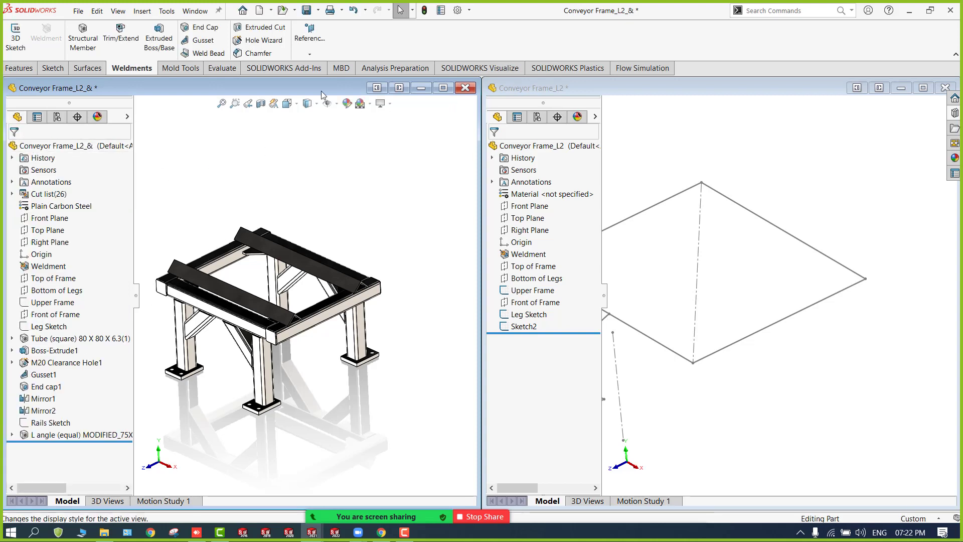
# Step: Return to the file locations in the system options and show the Weldment Profiles folders again
pyautogui.click(457, 11)
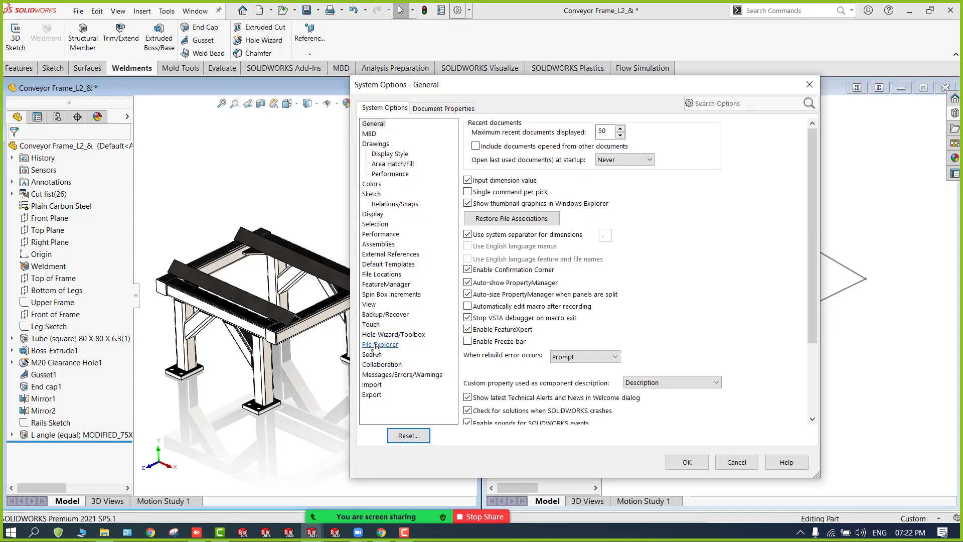
pyautogui.click(381, 274)
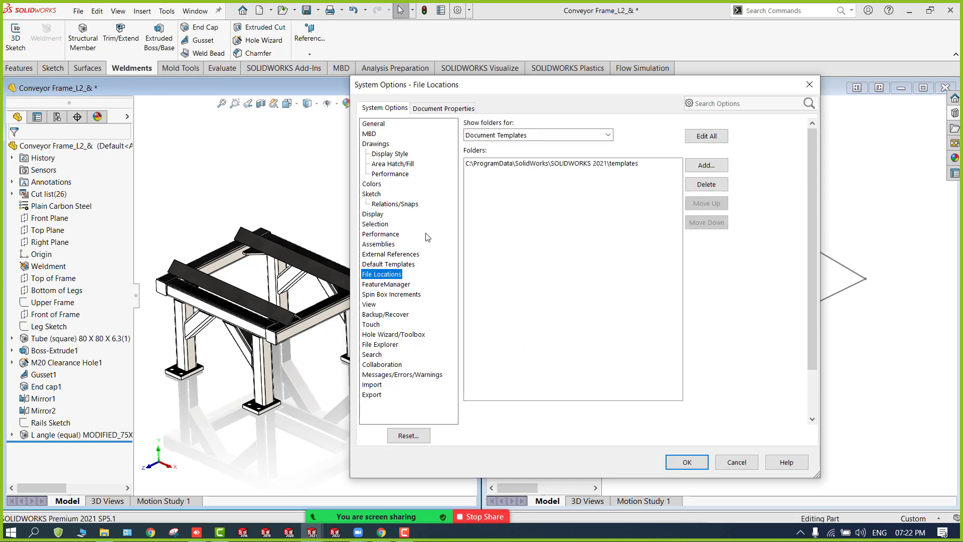
pyautogui.click(487, 135)
pyautogui.scroll(-8, 492, 393)
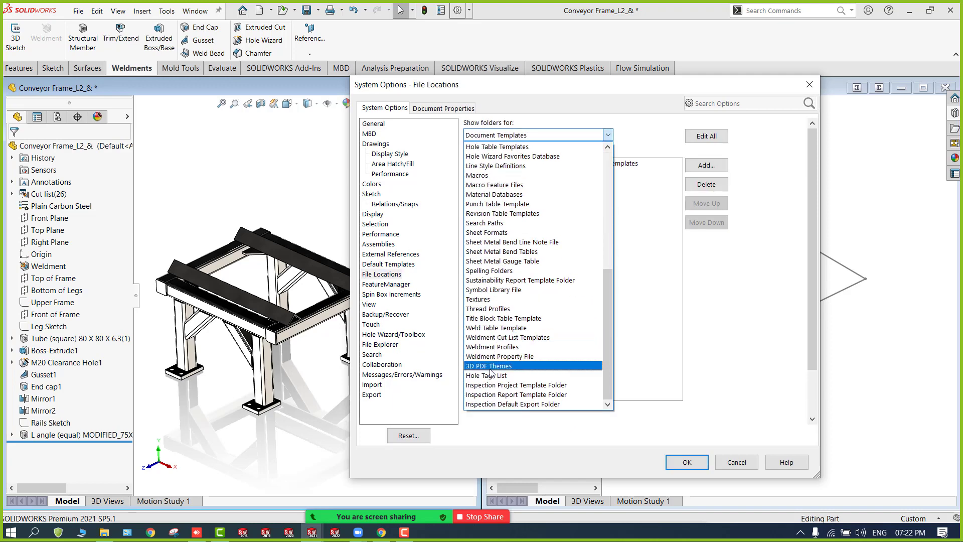
pyautogui.click(492, 347)
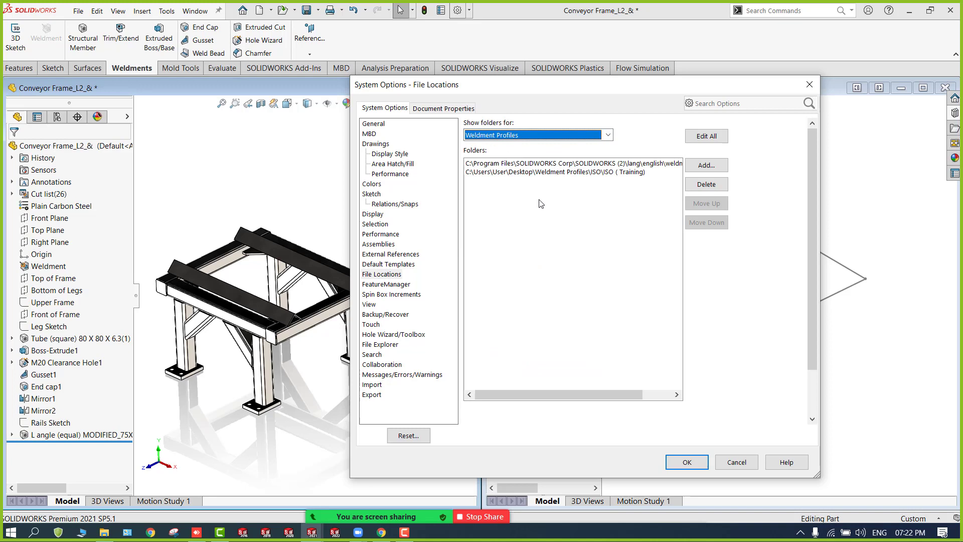
# Step: Replace the ISO ( Training) profile path with its parent Desktop folder Weldment Profiles\ISO and accept the search path change
pyautogui.click(594, 172)
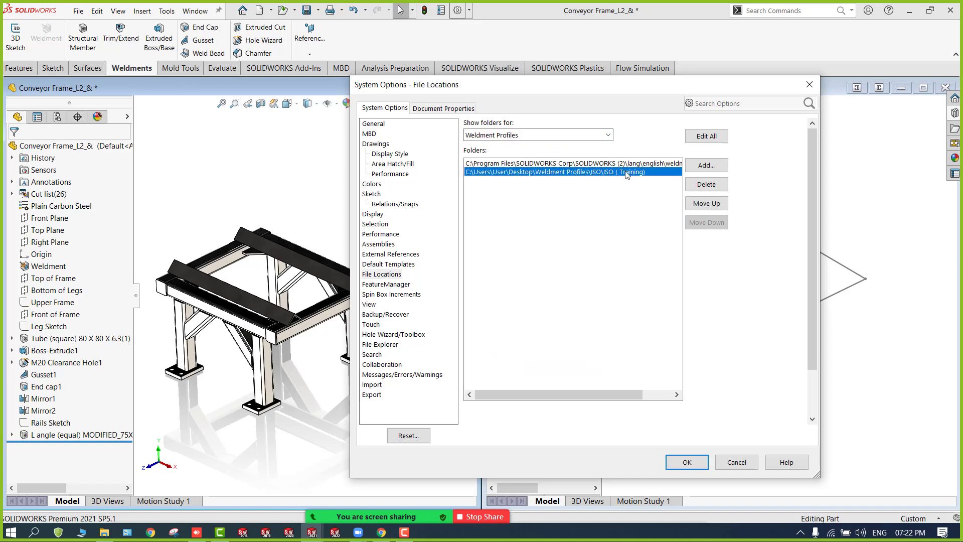
pyautogui.click(704, 166)
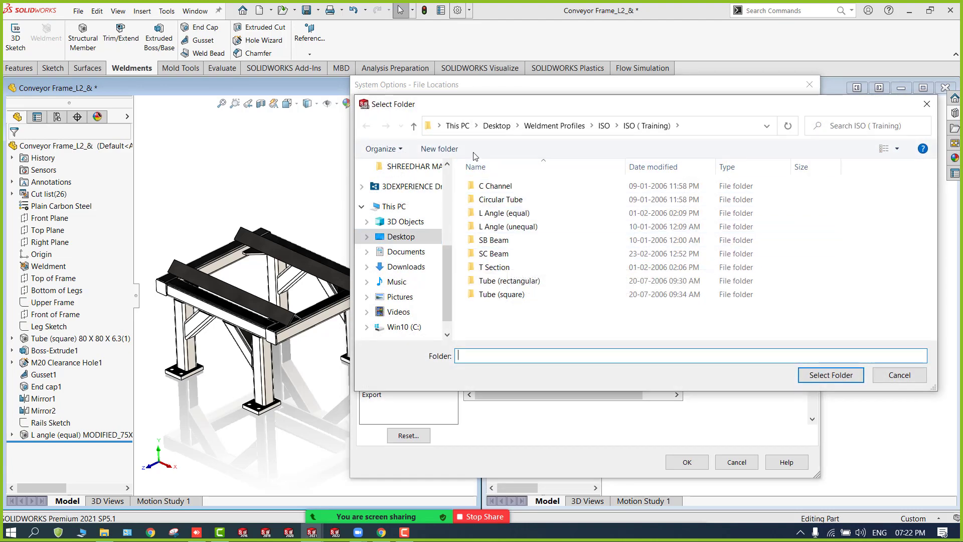
pyautogui.click(413, 126)
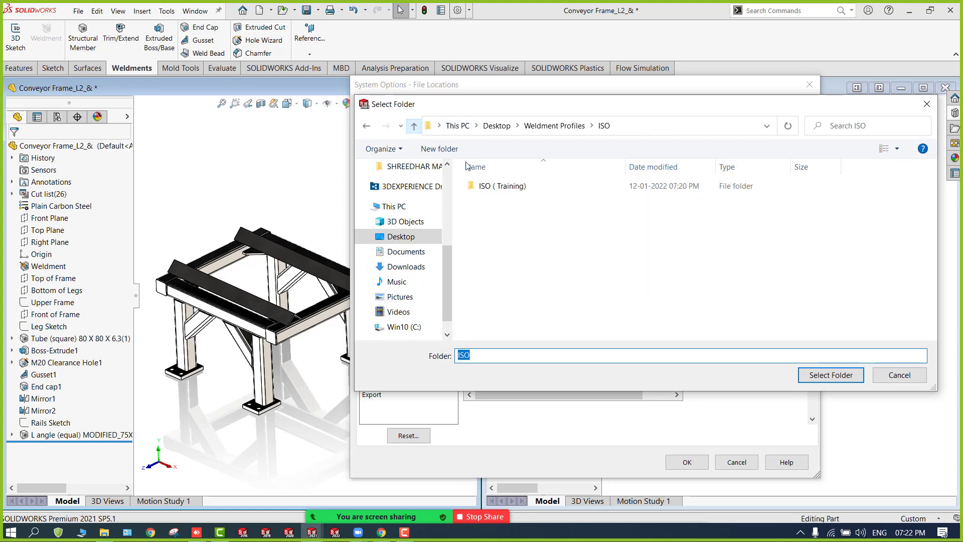
pyautogui.click(413, 127)
pyautogui.click(497, 188)
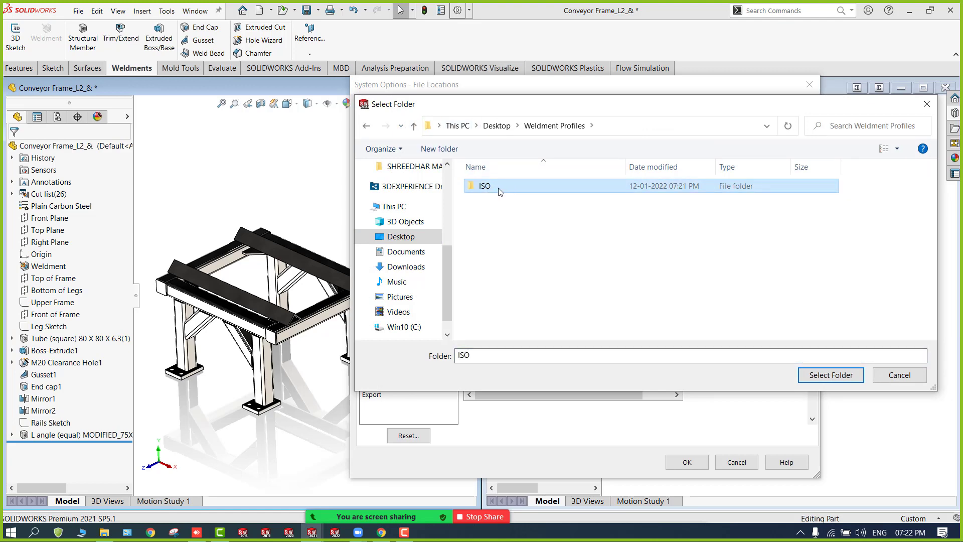
pyautogui.click(830, 374)
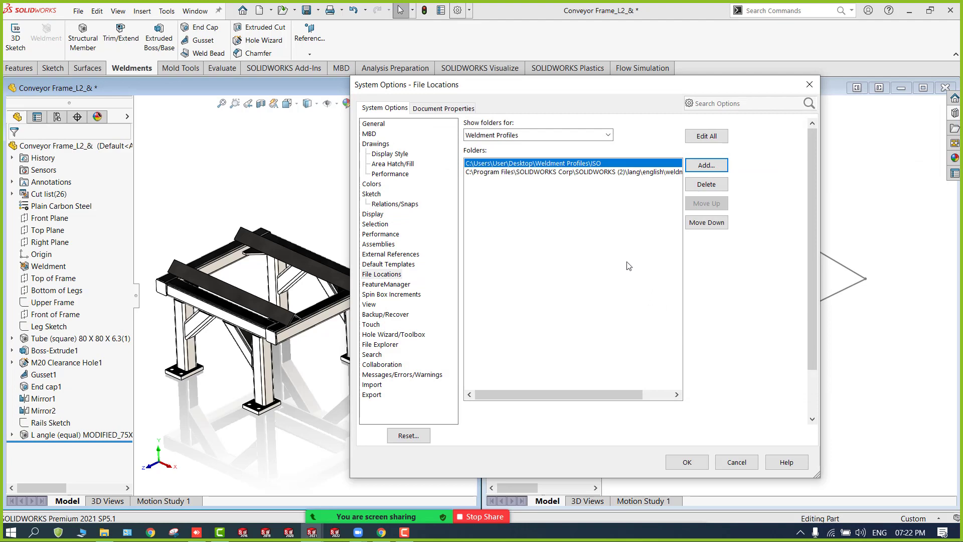
pyautogui.click(687, 461)
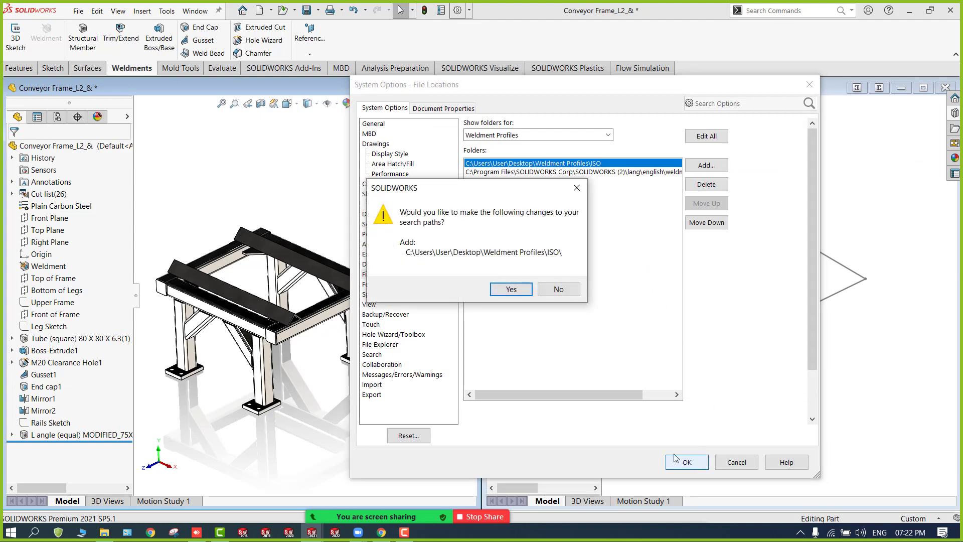
pyautogui.click(503, 291)
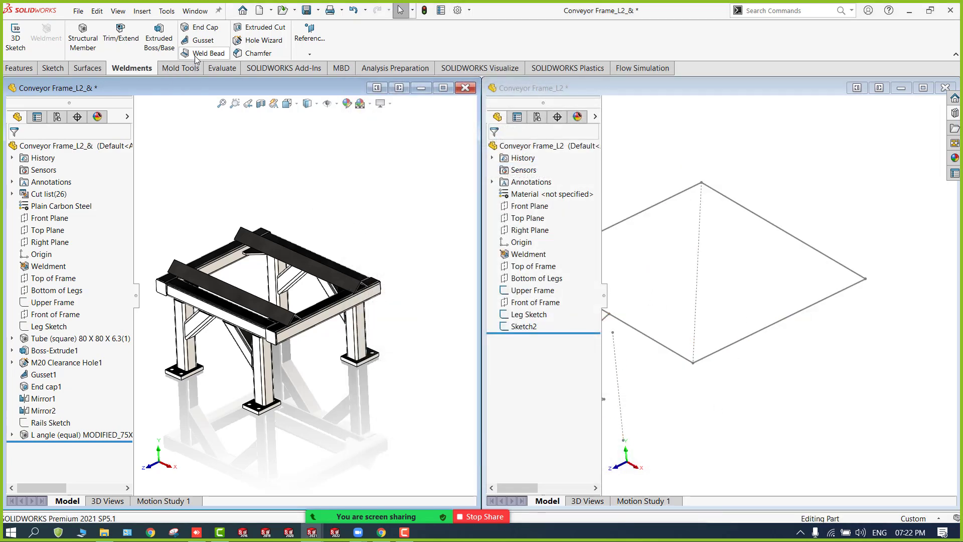
# Step: Start a structural member in the completed frame with standard ISO ( Training), type Tube (square) and size 80 x 80 x 6.3, ready for group selection
pyautogui.click(83, 40)
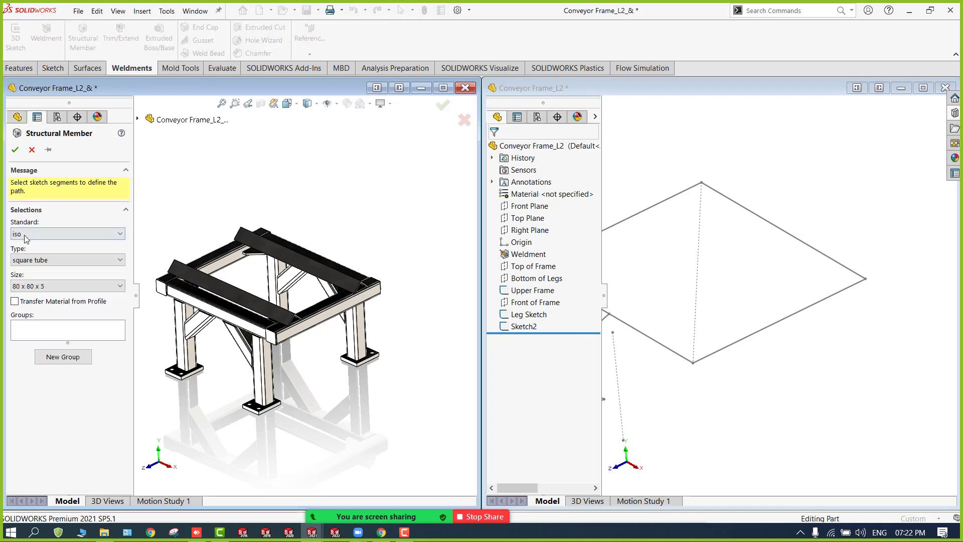
pyautogui.click(26, 236)
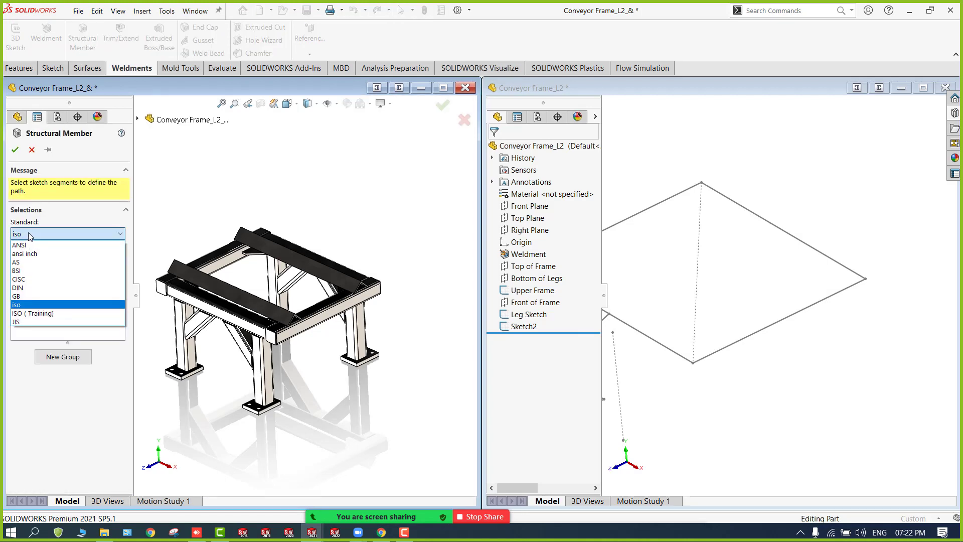
pyautogui.click(46, 314)
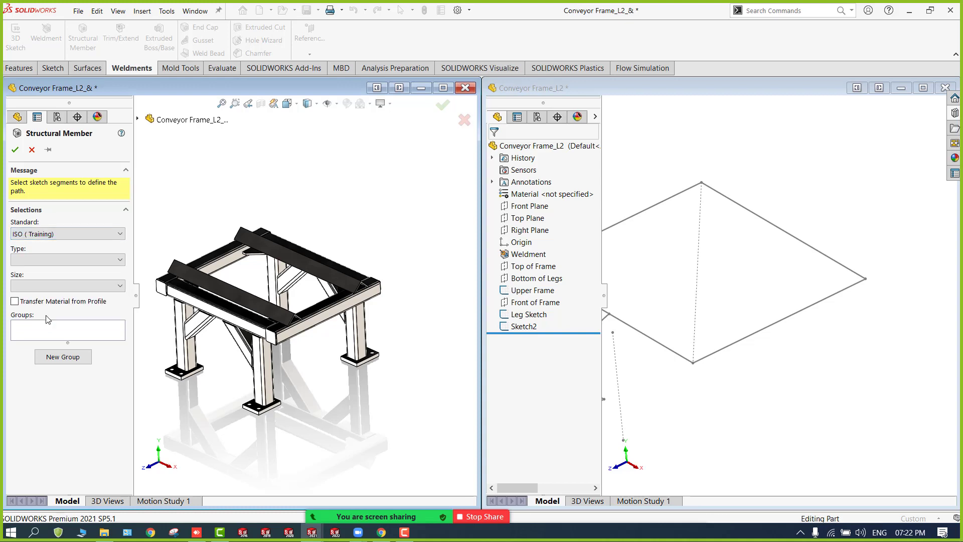
pyautogui.click(52, 261)
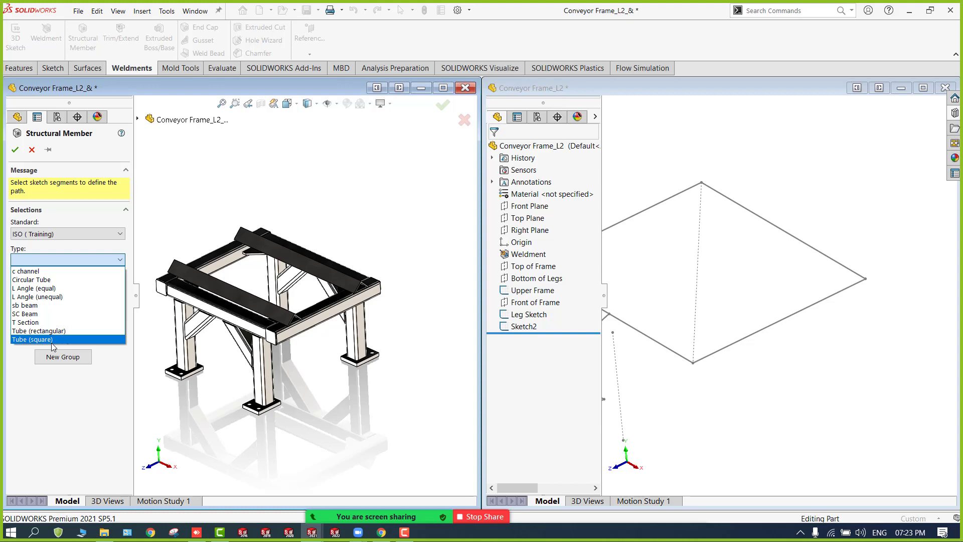
pyautogui.click(52, 342)
pyautogui.click(56, 273)
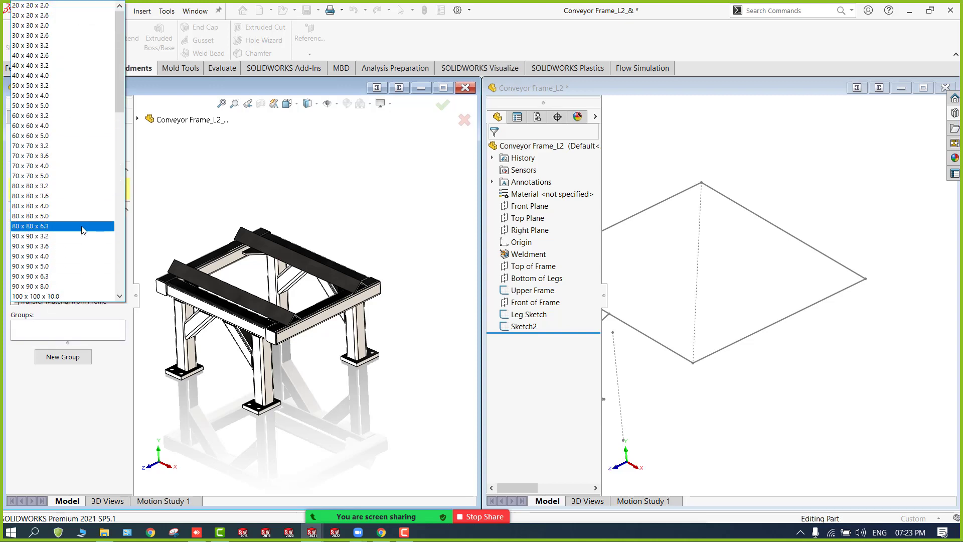
pyautogui.scroll(-9, 81, 220)
pyautogui.scroll(9, 80, 220)
pyautogui.click(59, 226)
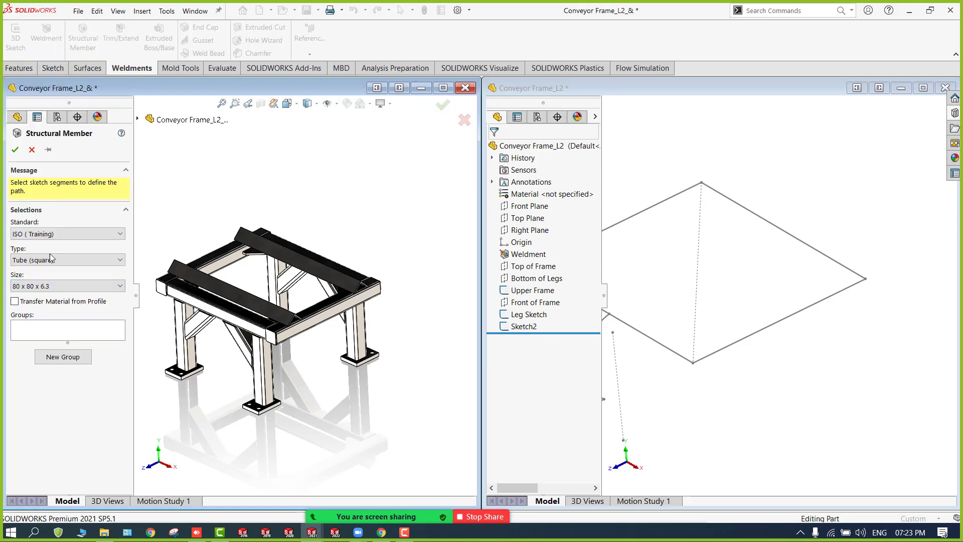
pyautogui.click(42, 335)
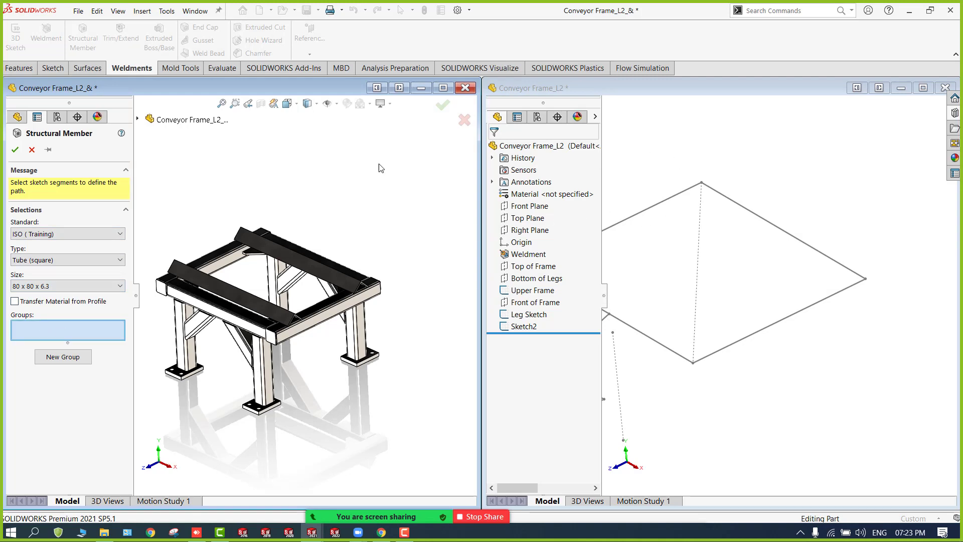
# Step: Cancel the structural member in the completed frame, collapse its feature tree and activate the unfinished Conveyor Frame_L2 part
pyautogui.click(32, 150)
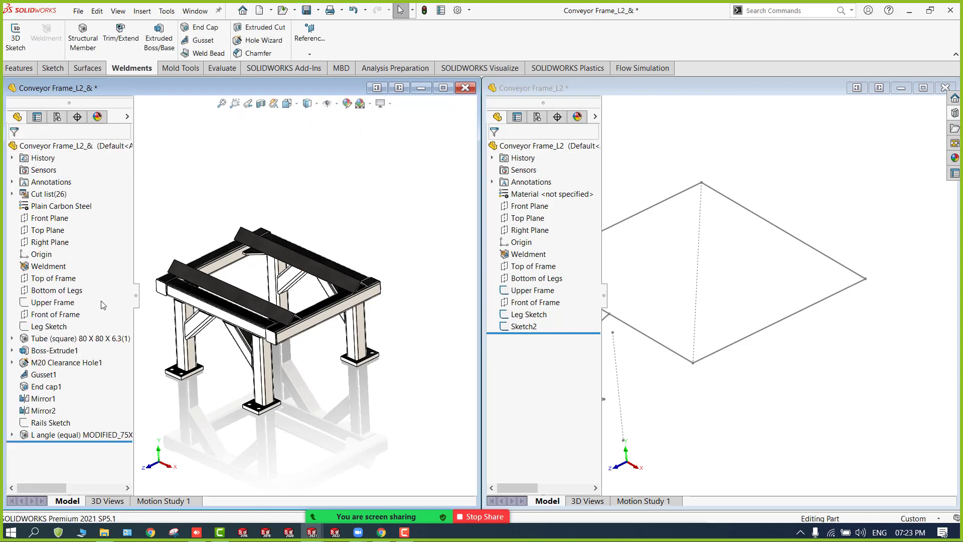
pyautogui.click(135, 295)
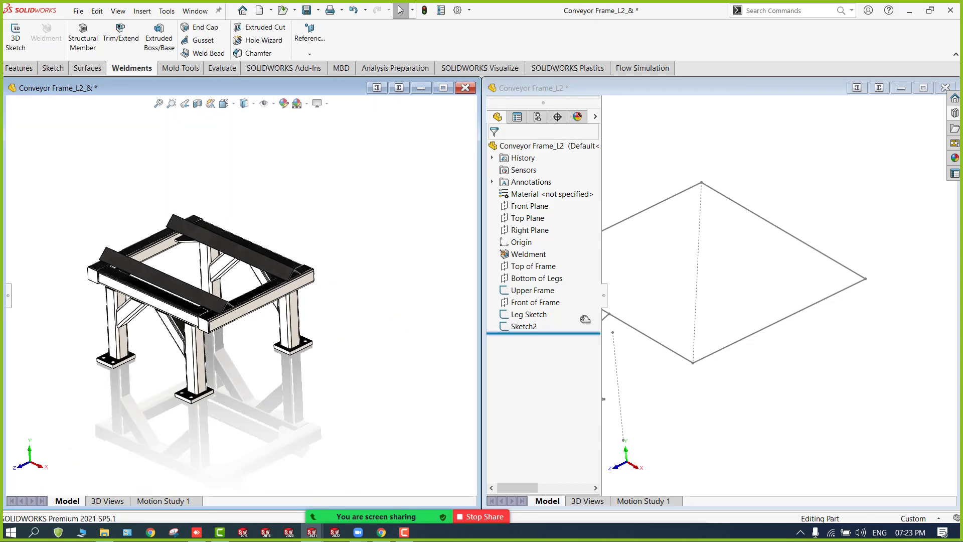
pyautogui.scroll(3, 645, 296)
pyautogui.scroll(-2, 622, 240)
pyautogui.click(704, 151)
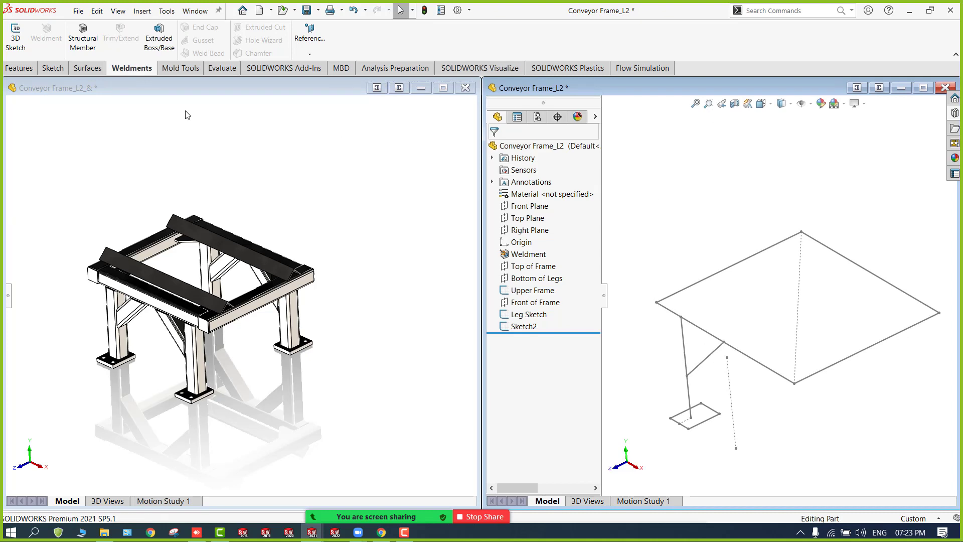
# Step: Start a structural member in Conveyor Frame_L2 with the 80 x 80 x 6.3 square tube and group all four Upper Frame sketch sides
pyautogui.moveTo(665, 208)
pyautogui.mouseDown(button='middle')
pyautogui.moveTo(680, 192)
pyautogui.moveTo(672, 198)
pyautogui.mouseUp(button='middle')
pyautogui.click(87, 41)
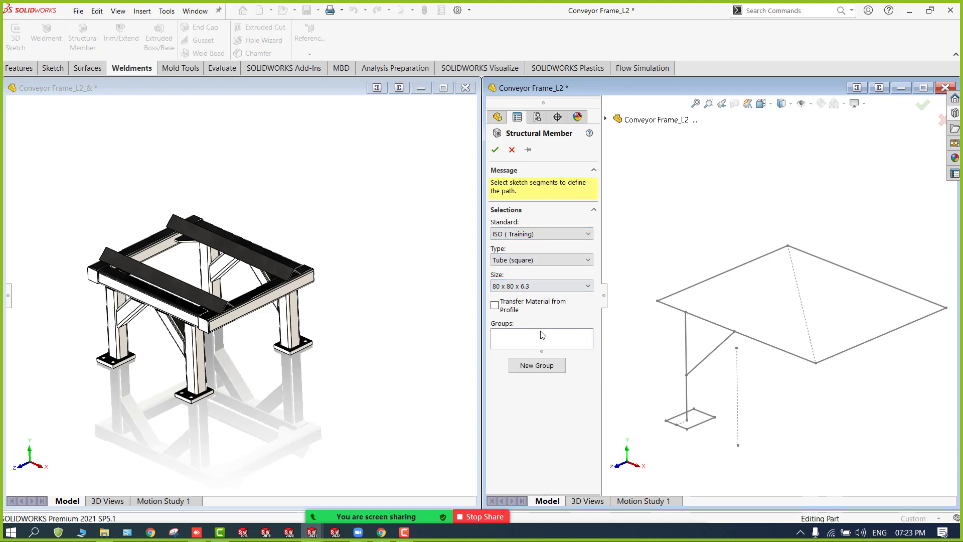
pyautogui.click(683, 291)
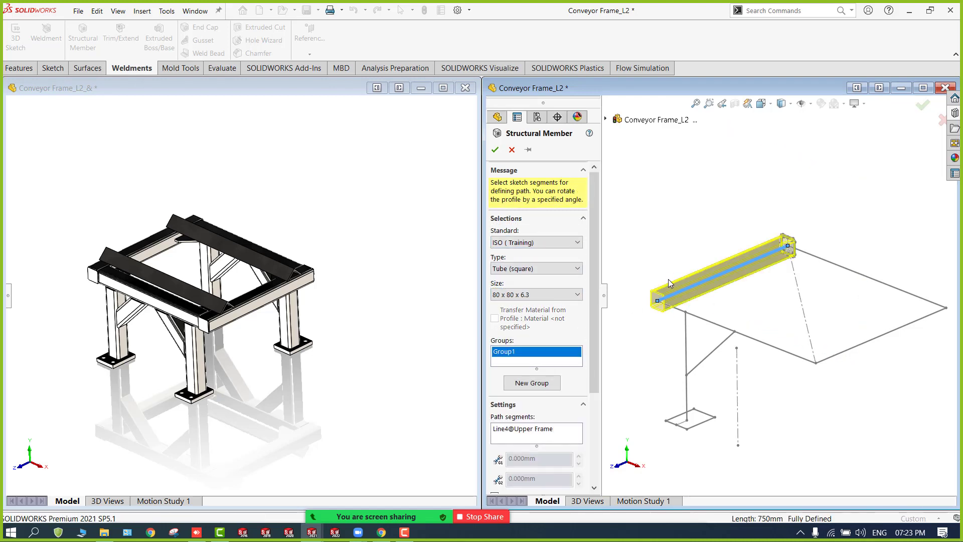
pyautogui.click(734, 331)
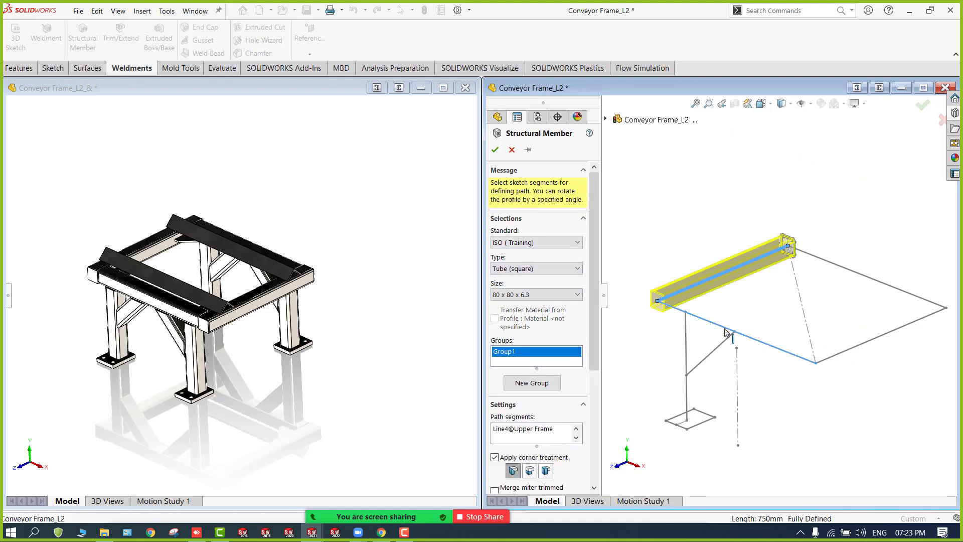
pyautogui.click(868, 341)
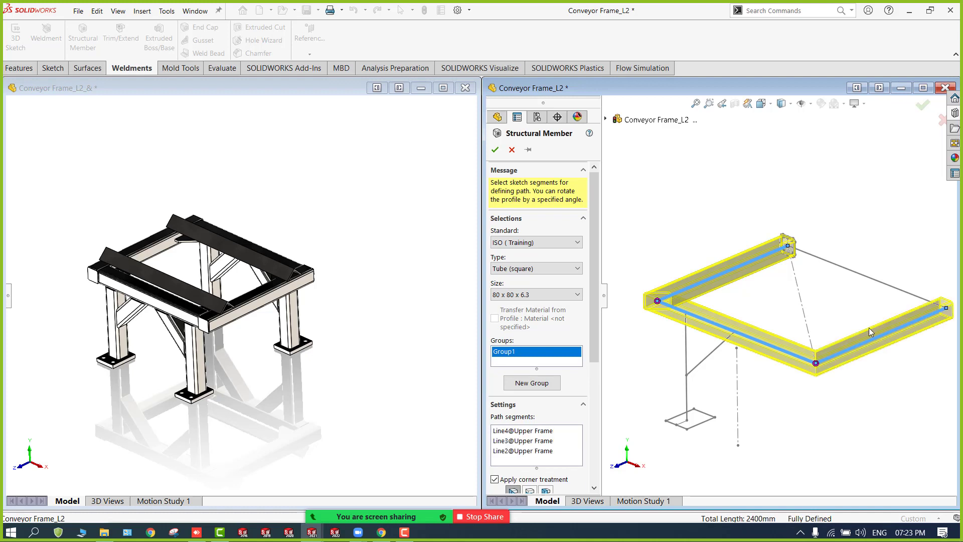
pyautogui.click(879, 285)
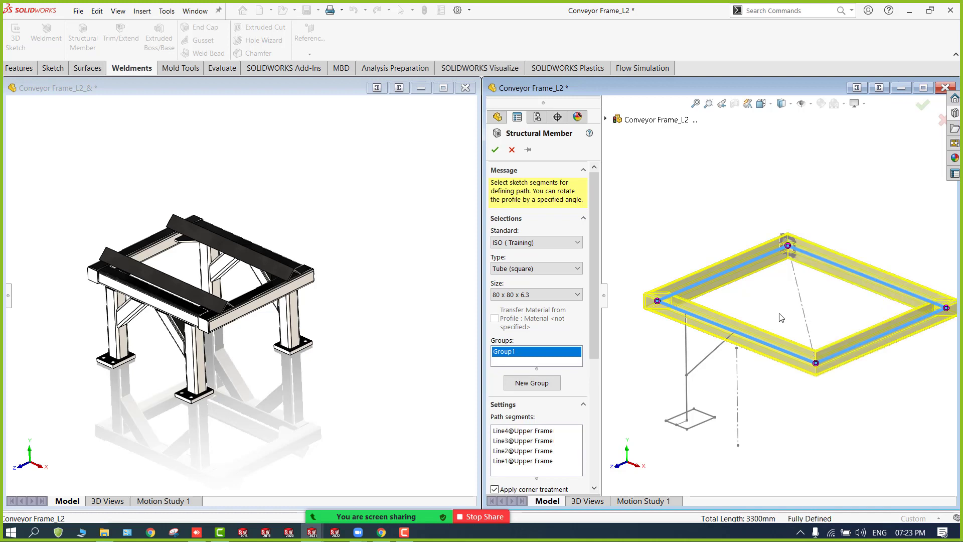
# Step: Maximize the Conveyor Frame_L2 window and orient the tube preview to show the front corners
pyautogui.scroll(-3, 595, 318)
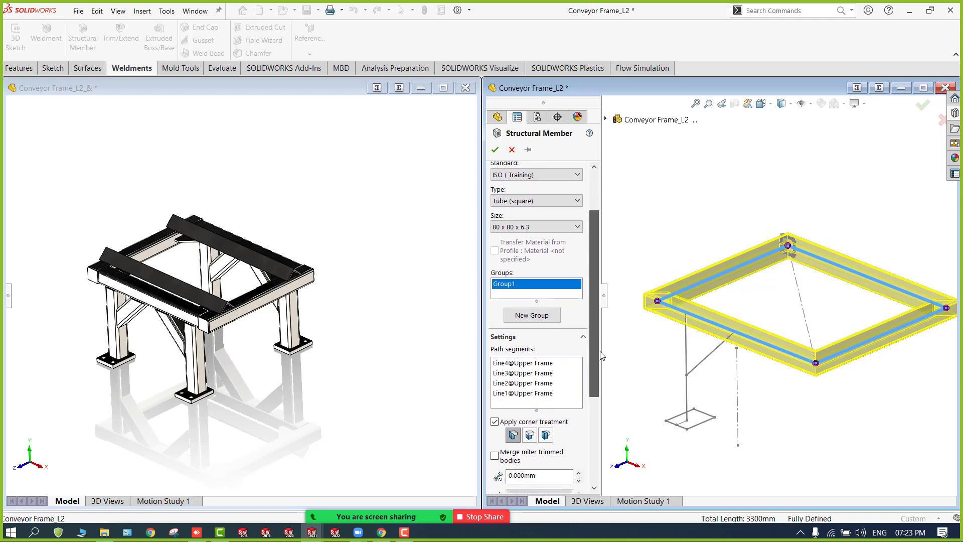
pyautogui.scroll(-2, 863, 327)
pyautogui.moveTo(753, 293); pyautogui.dragTo(739, 339, button='middle')
pyautogui.scroll(2, 776, 290)
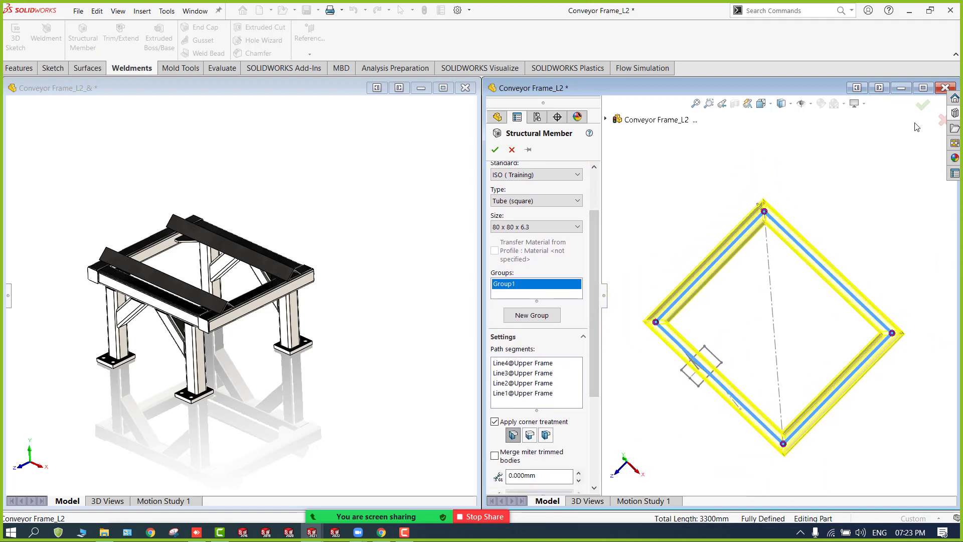
pyautogui.click(923, 88)
pyautogui.scroll(-5, 539, 309)
pyautogui.moveTo(495, 350); pyautogui.dragTo(511, 250, button='middle')
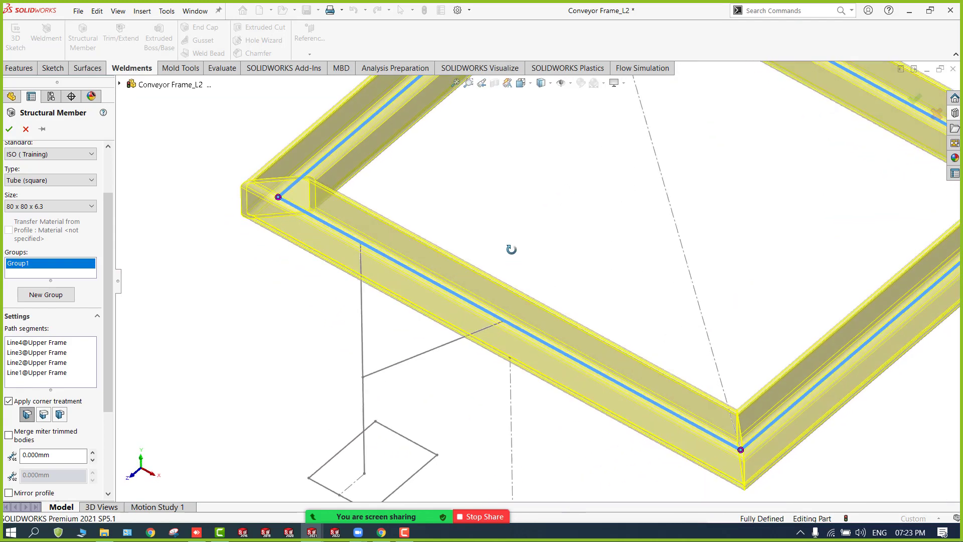
# Step: Examine the mitred upper frame corners and open the corner treatment where Line4 and Line3 meet, closing it unchanged
pyautogui.scroll(4, 511, 249)
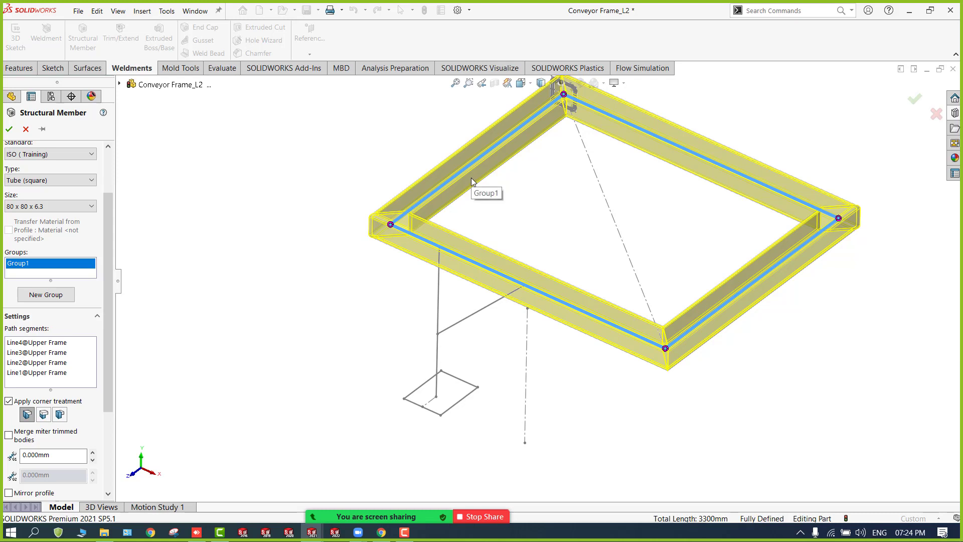
pyautogui.scroll(1, 471, 177)
pyautogui.scroll(-1, 587, 144)
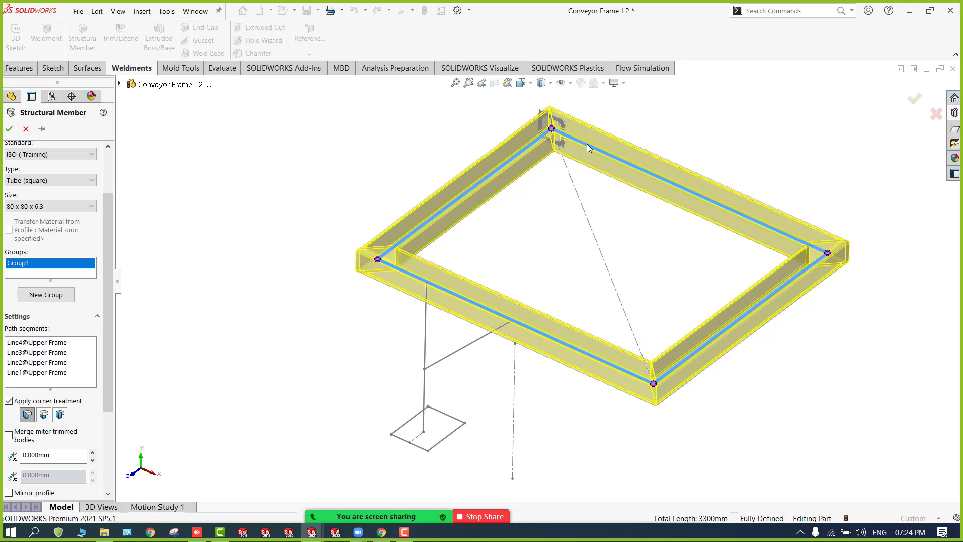
pyautogui.click(378, 260)
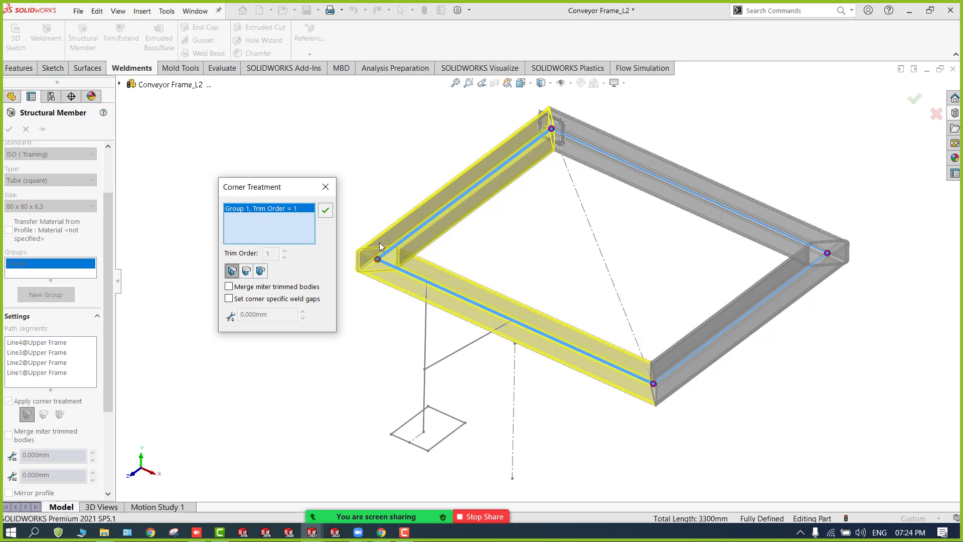
pyautogui.click(326, 187)
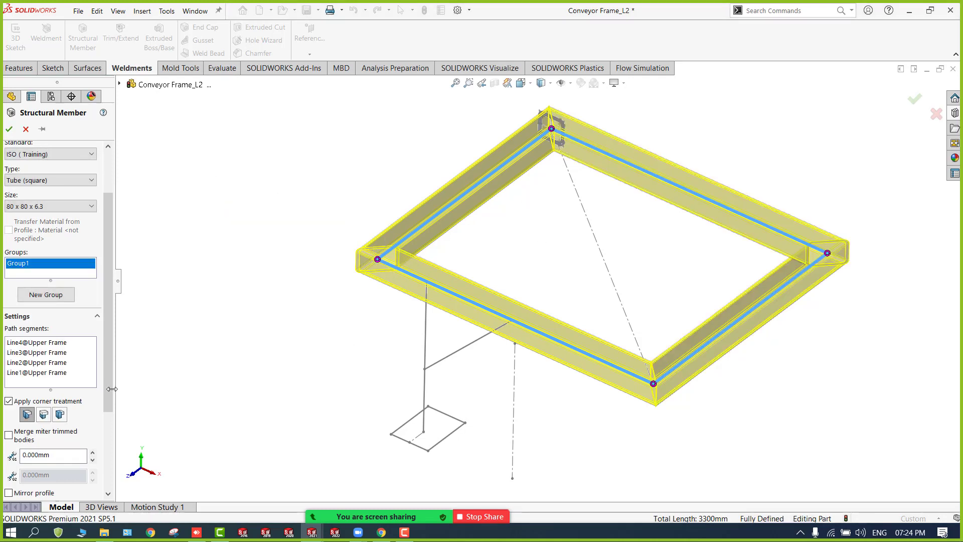
# Step: Apply the first end butt treatment to the whole group and override the Line4 and Line3 corner with End Butt2
pyautogui.click(43, 413)
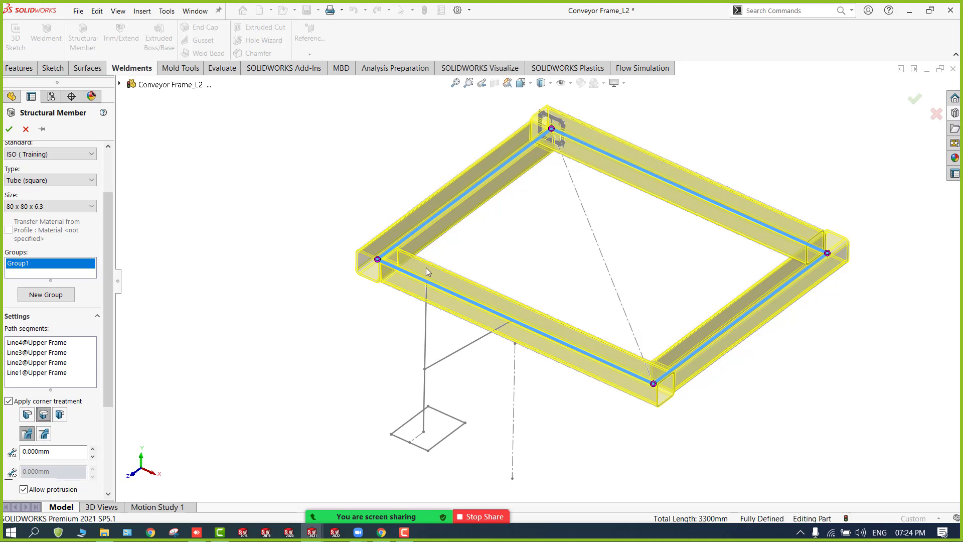
pyautogui.click(377, 260)
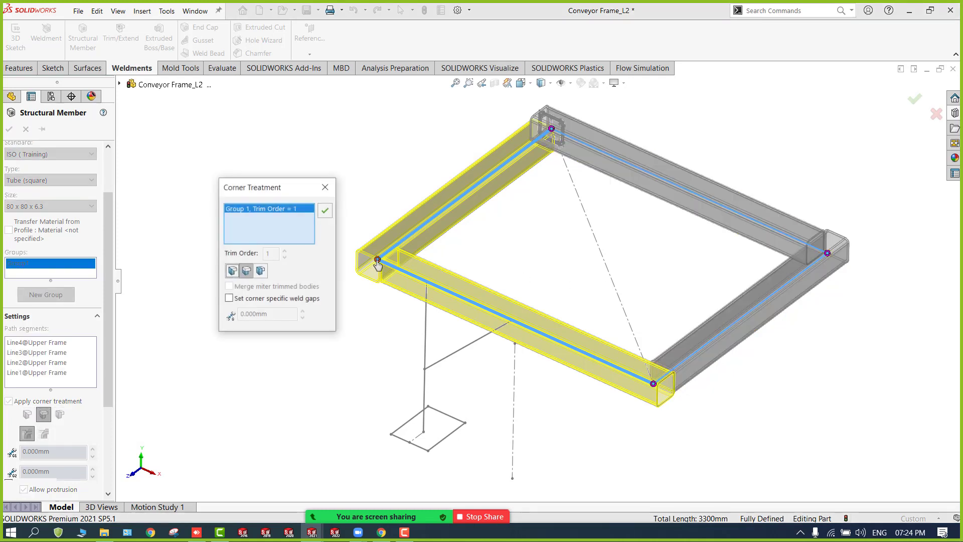
pyautogui.click(261, 272)
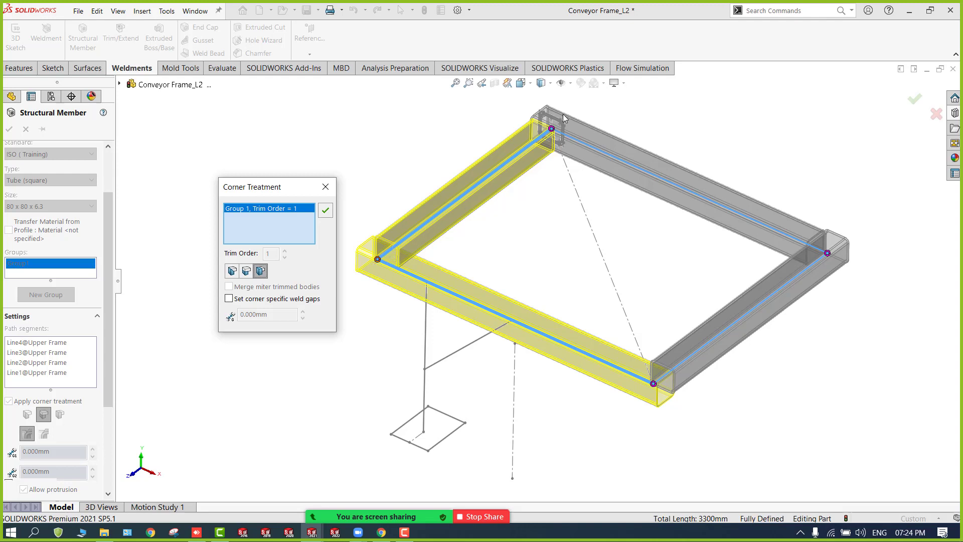
pyautogui.click(325, 213)
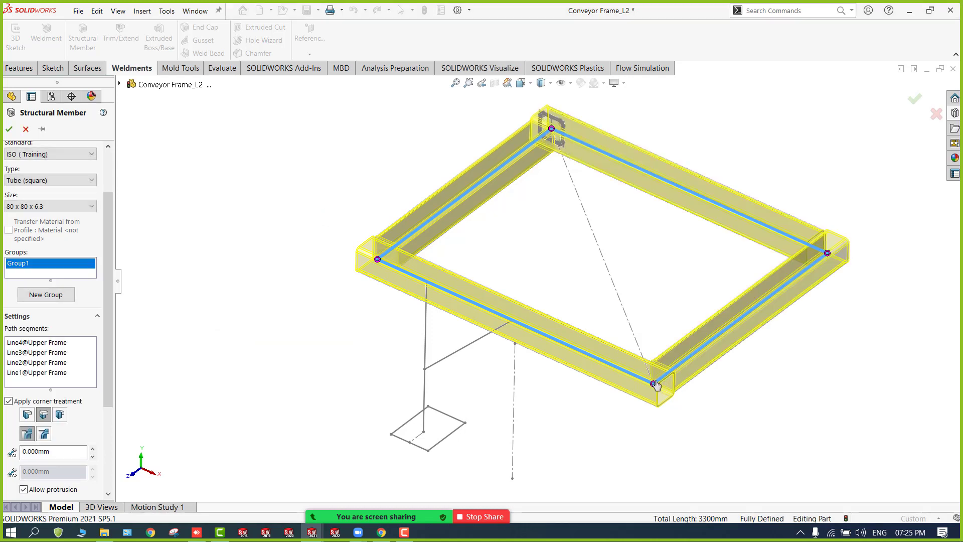
# Step: Override the Line2 and Line1 corner with End Butt2 and accept the upper frame's structural member
pyautogui.click(828, 255)
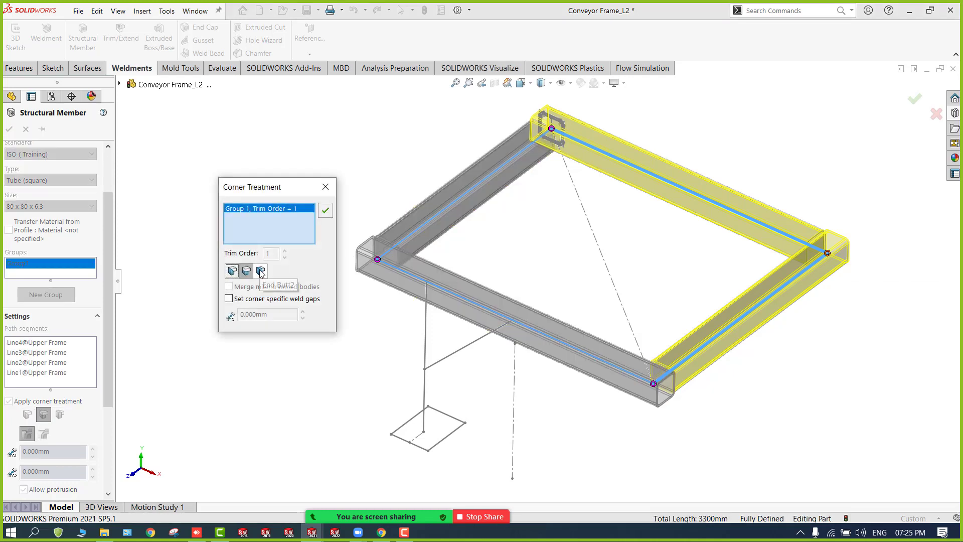
pyautogui.click(261, 271)
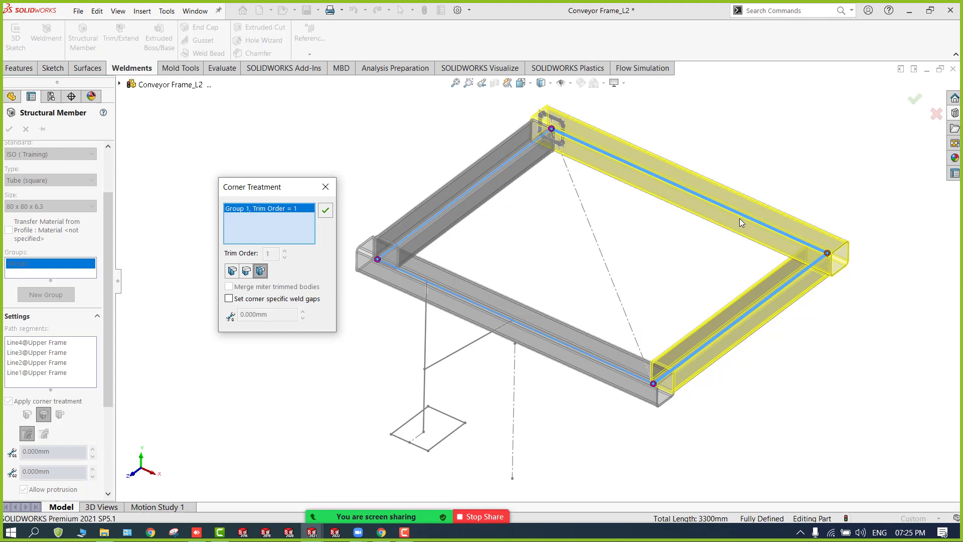
pyautogui.click(325, 210)
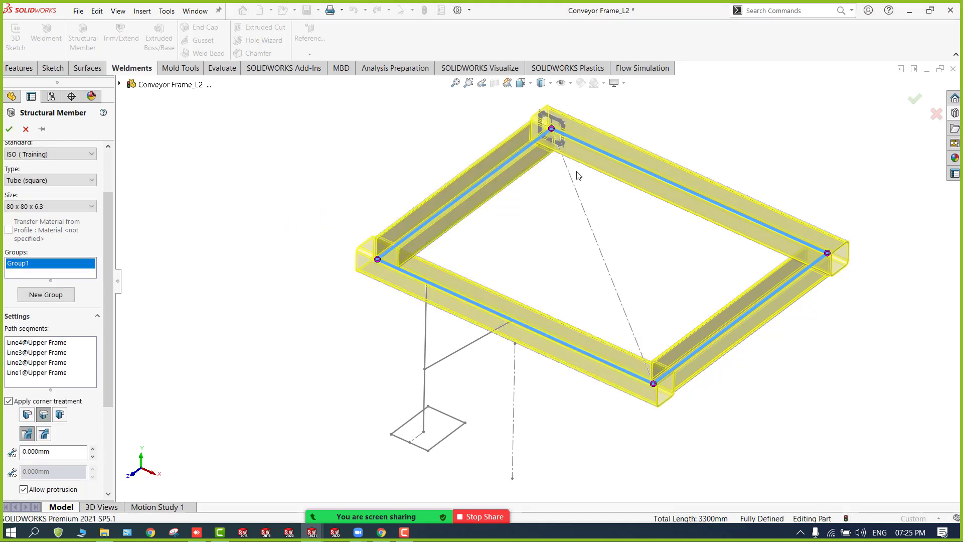
pyautogui.click(9, 129)
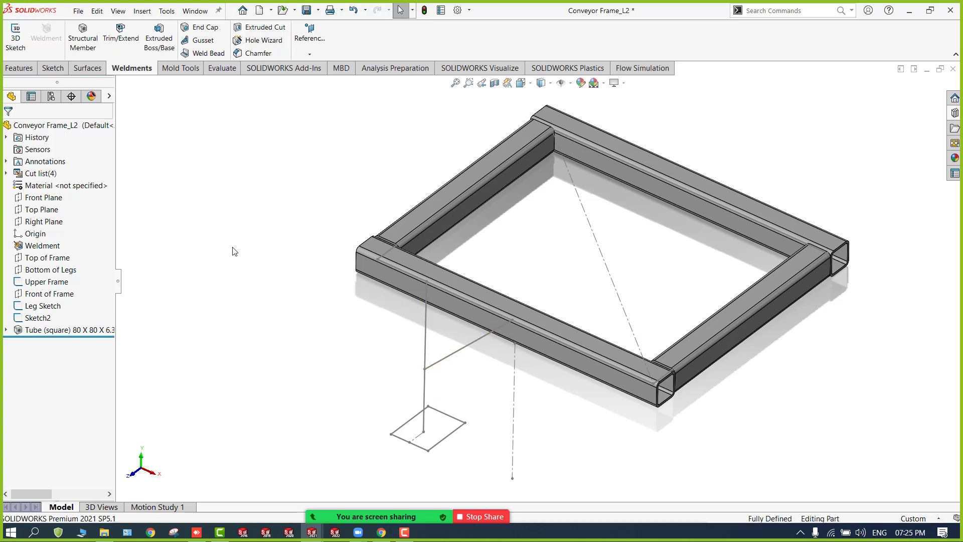
# Step: Add an 80 x 80 x 6.3 square tube leg along the vertical line of the Leg Sketch
pyautogui.click(96, 49)
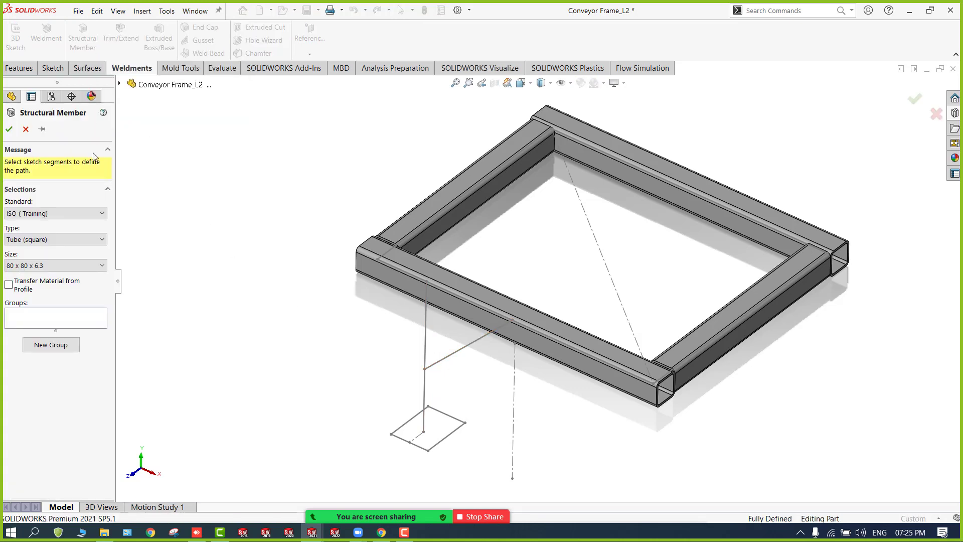
pyautogui.click(426, 327)
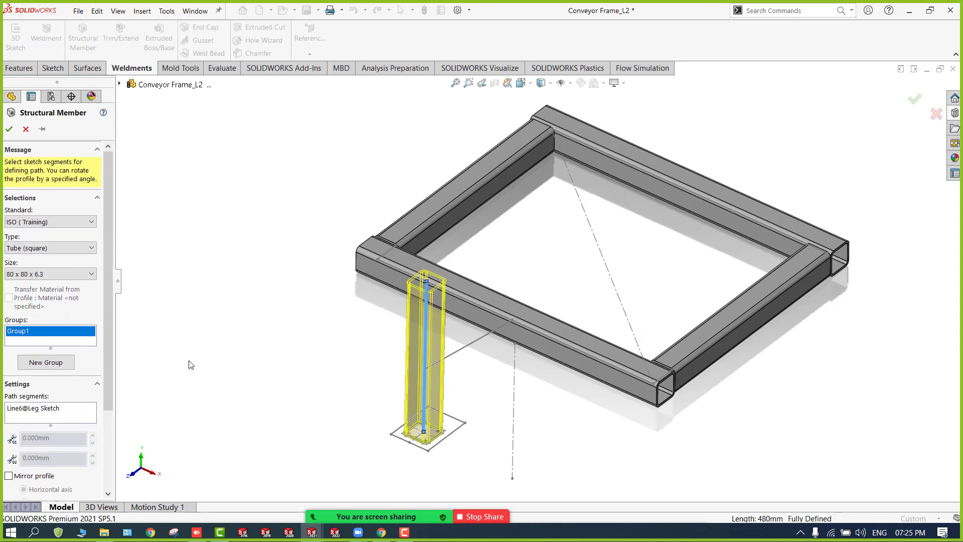
pyautogui.click(9, 130)
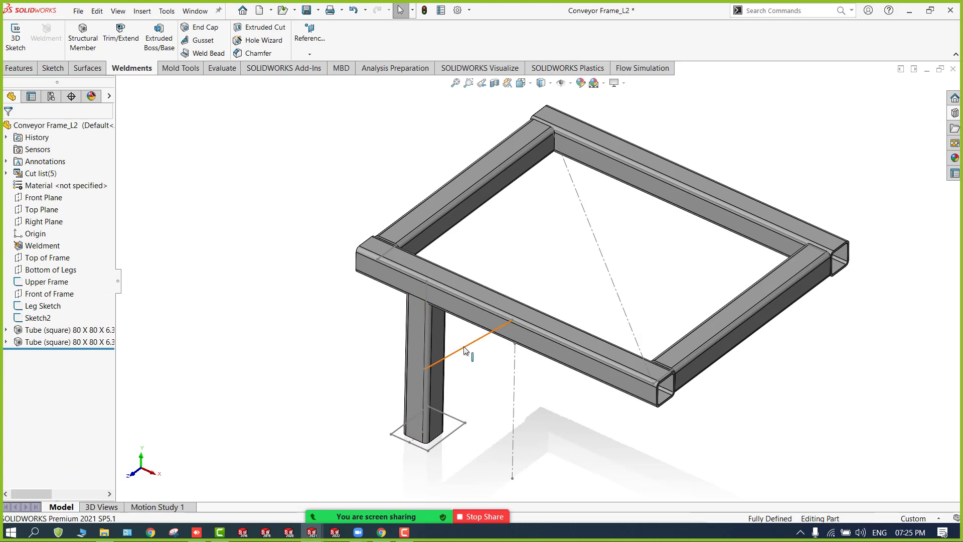
# Step: Start an 80 x 80 x 6.3 square tube brace along the Leg Sketch's diagonal line and inspect its ends against the leg and rail
pyautogui.click(95, 49)
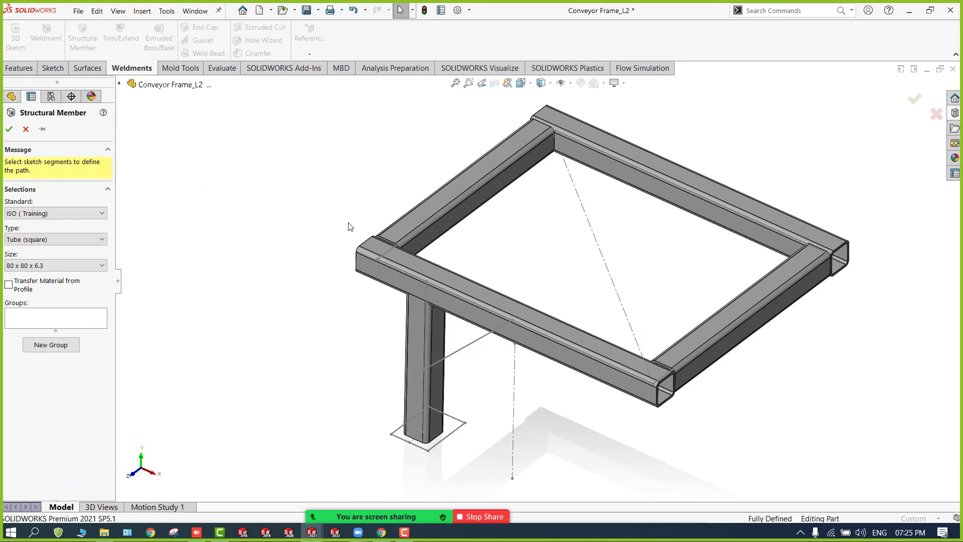
pyautogui.click(459, 349)
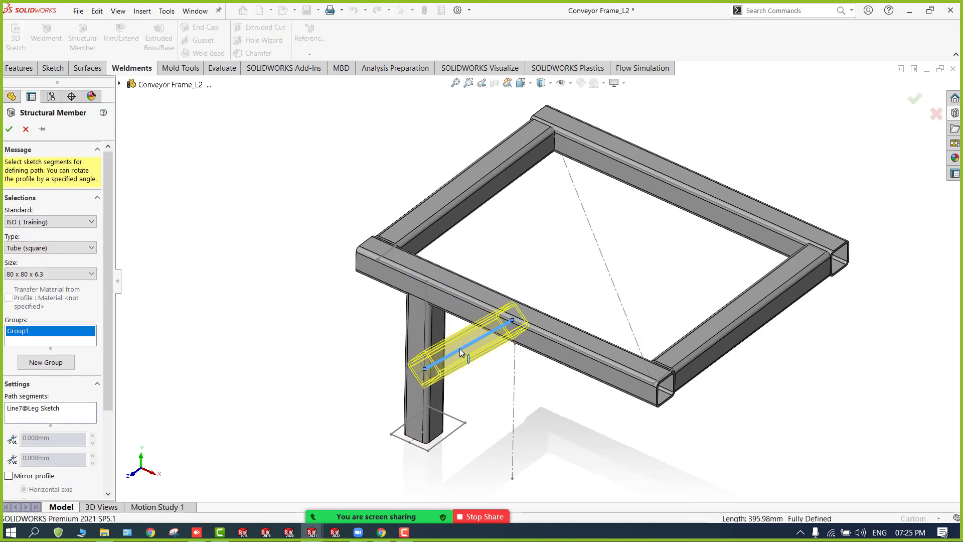
pyautogui.moveTo(307, 326); pyautogui.dragTo(482, 335, button='middle')
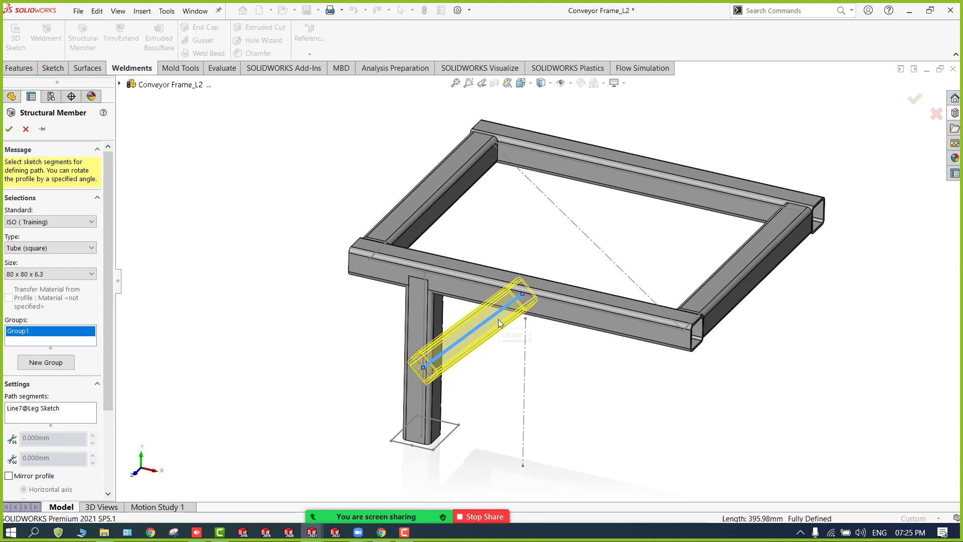
pyautogui.scroll(-2, 498, 319)
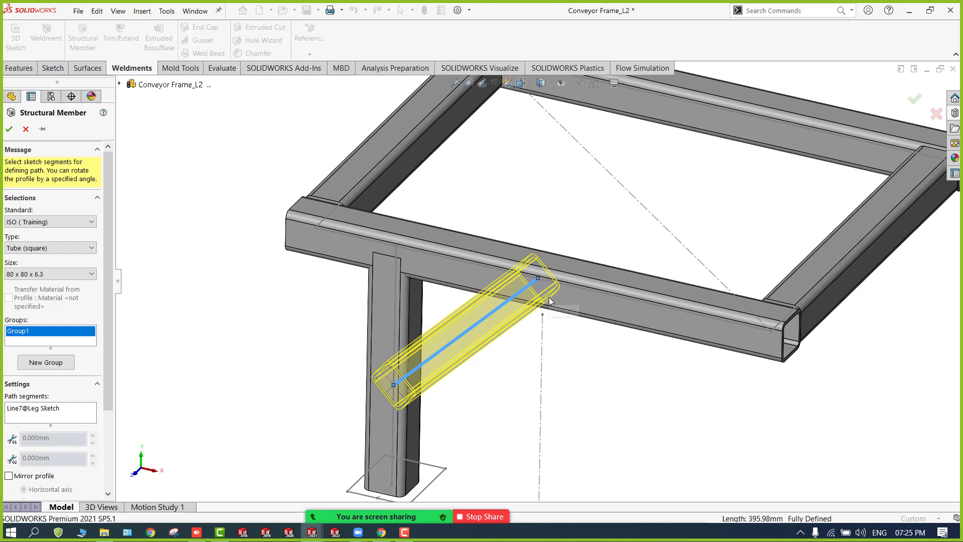
pyautogui.scroll(-5, 404, 411)
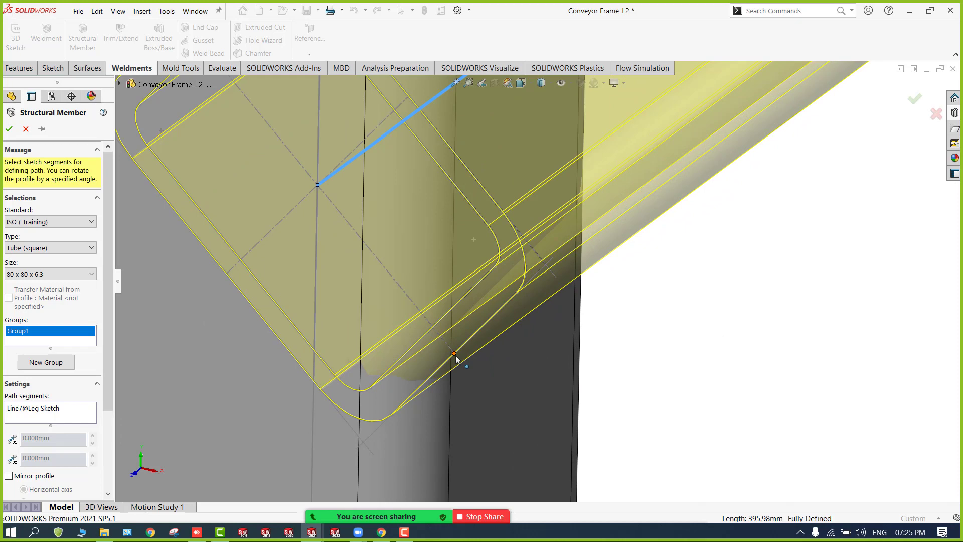
pyautogui.scroll(10, 455, 355)
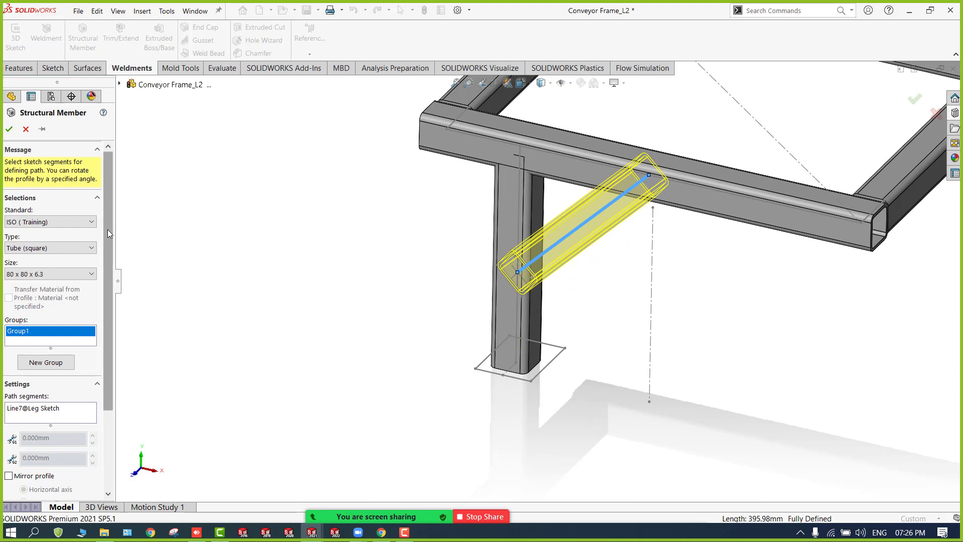
# Step: Try rotating the brace's tube profile and return its rotation angle to 0 degrees
pyautogui.scroll(-4, 107, 234)
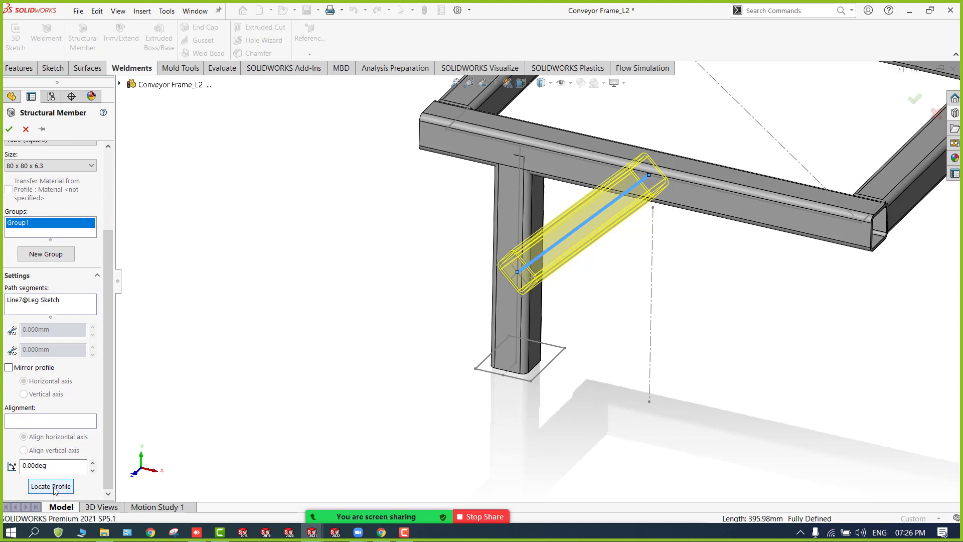
pyautogui.click(93, 463)
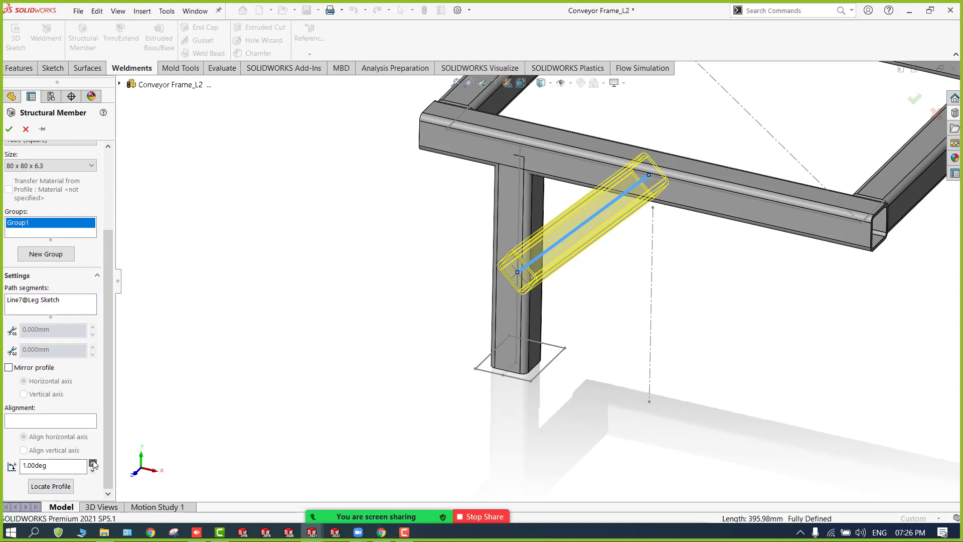
pyautogui.moveTo(93, 463); pyautogui.dragTo(2, 474)
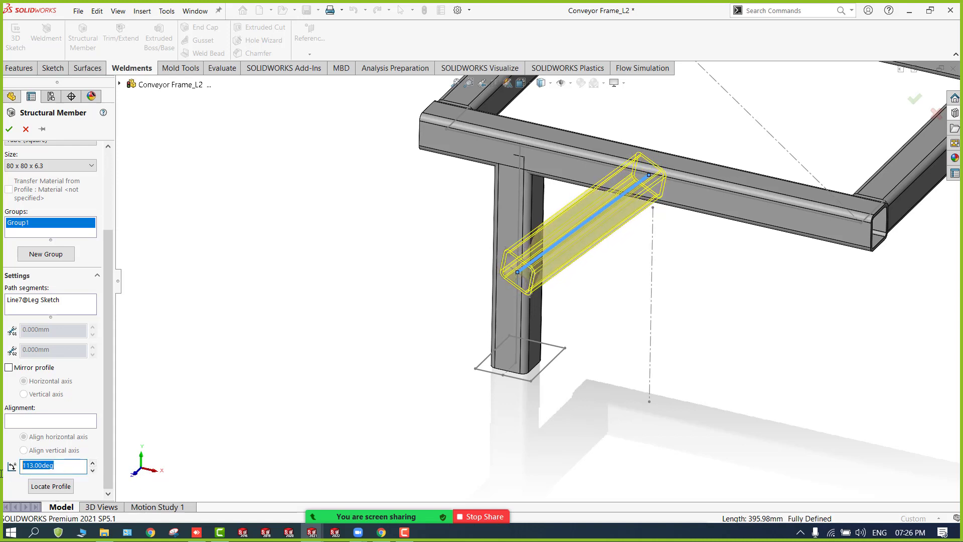
pyautogui.write('0')
pyautogui.press('Return')
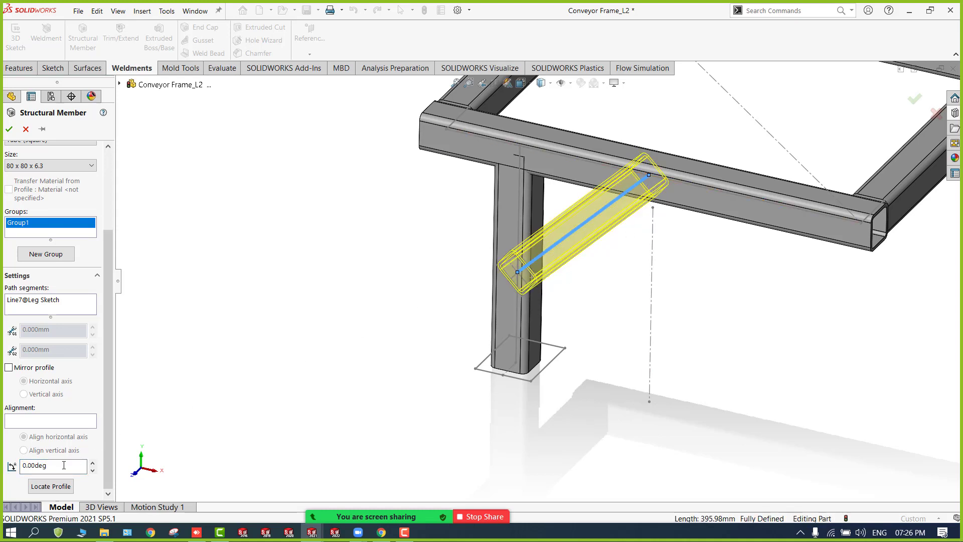
# Step: Relocate the brace's profile so the path line passes through the midpoint of its lower edge, and accept the member
pyautogui.click(49, 488)
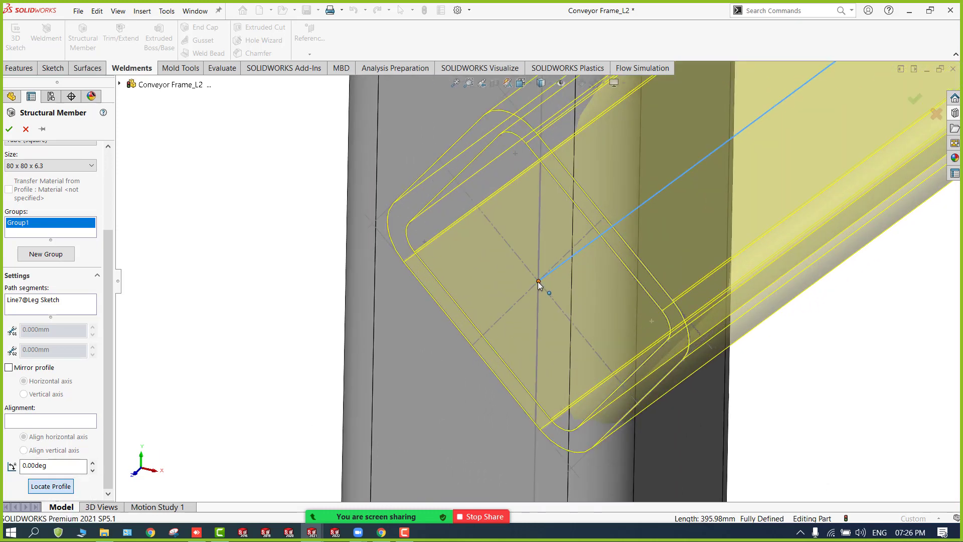
pyautogui.moveTo(636, 396); pyautogui.dragTo(684, 415, button='middle')
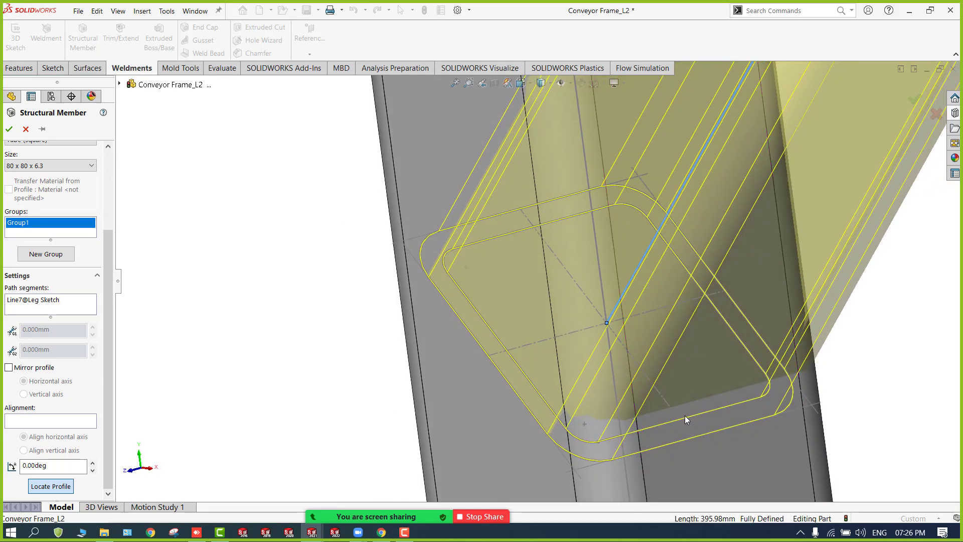
pyautogui.scroll(10, 692, 439)
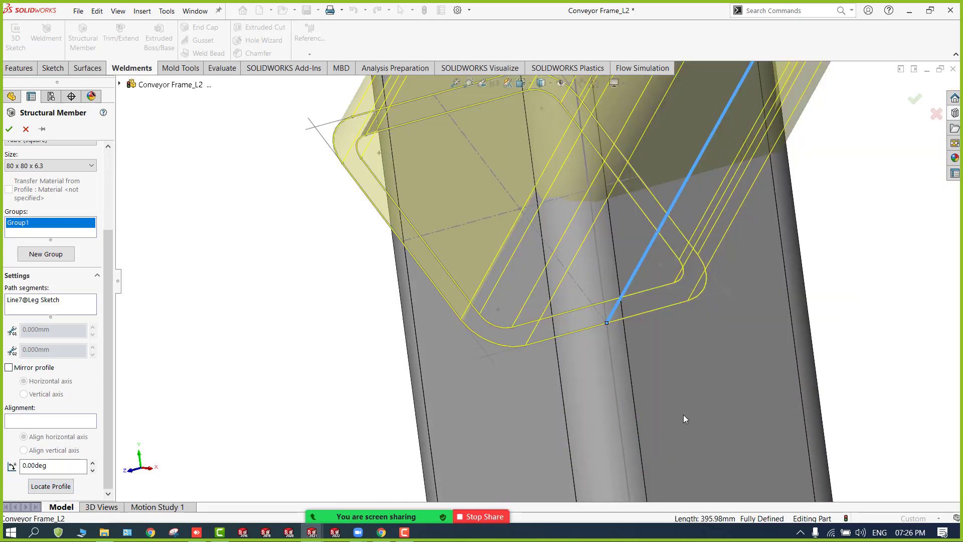
pyautogui.moveTo(554, 307); pyautogui.dragTo(570, 251, button='middle')
pyautogui.scroll(-5, 570, 251)
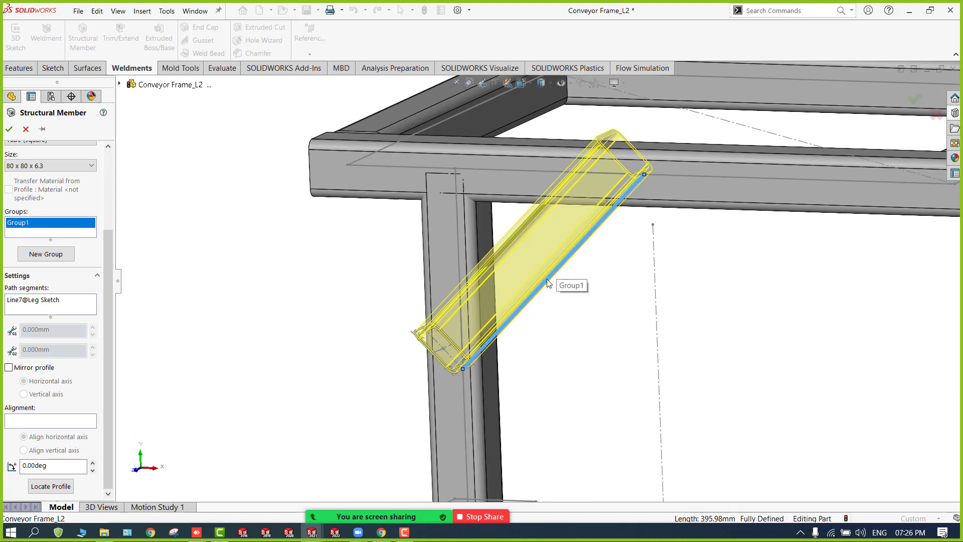
pyautogui.click(9, 129)
# Step: Inspect how the diagonal brace overlaps the leg and the upper frame's rail
pyautogui.scroll(4, 288, 287)
pyautogui.scroll(3, 360, 288)
pyautogui.moveTo(361, 287); pyautogui.dragTo(341, 307, button='middle')
pyautogui.scroll(-3, 513, 270)
pyautogui.scroll(-3, 513, 270)
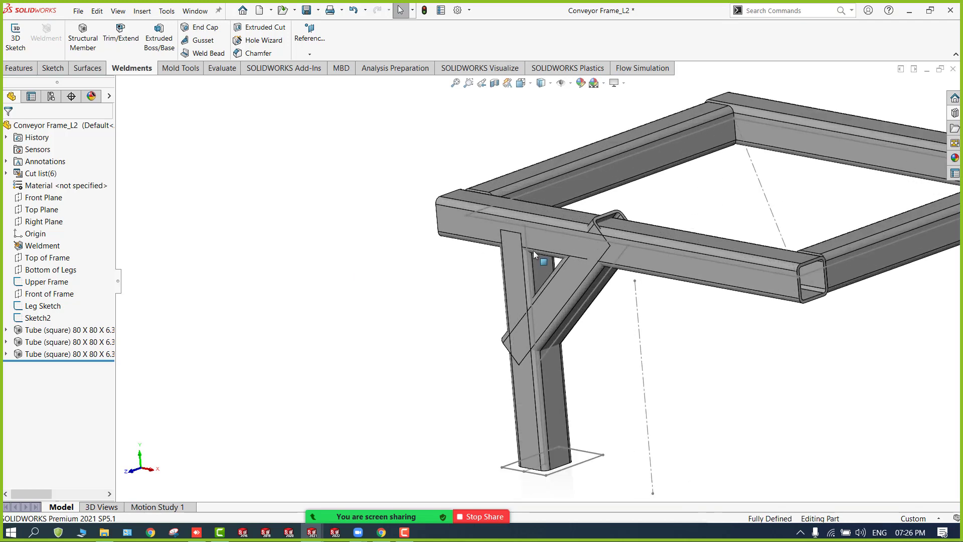
pyautogui.moveTo(517, 287); pyautogui.dragTo(528, 271, button='middle')
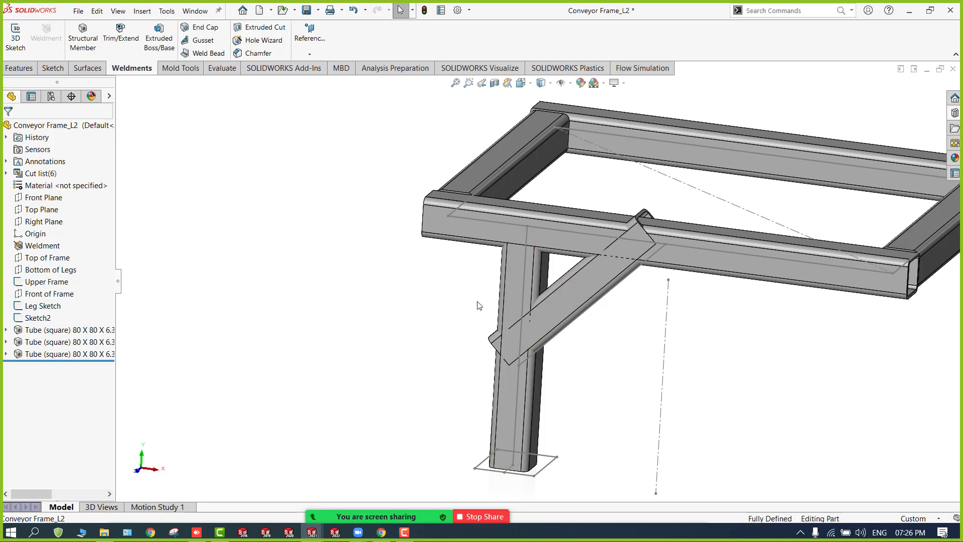
pyautogui.moveTo(441, 292); pyautogui.dragTo(405, 298, button='middle')
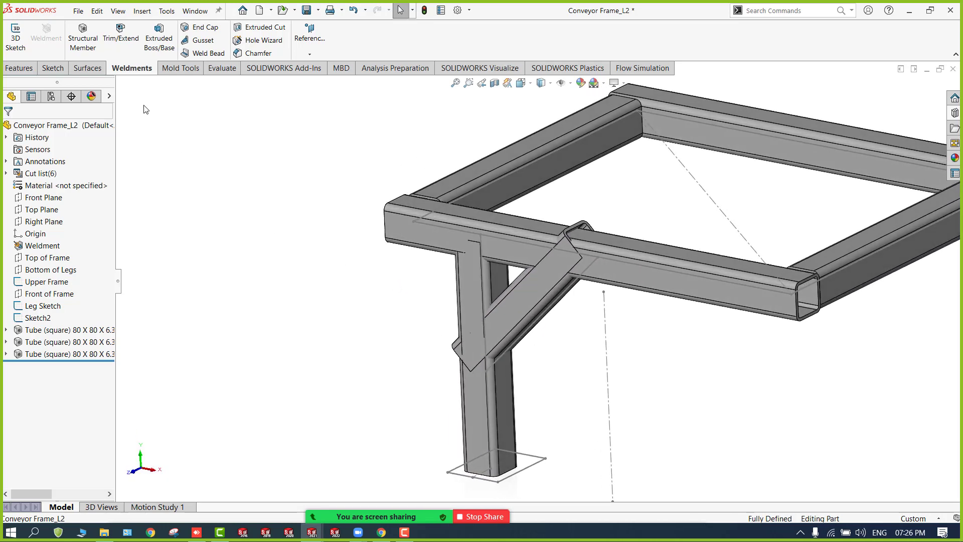
# Step: Trim both ends of the diagonal brace with Trim/Extend, using the leg and the adjoining upper rail as trimming bodies
pyautogui.click(122, 44)
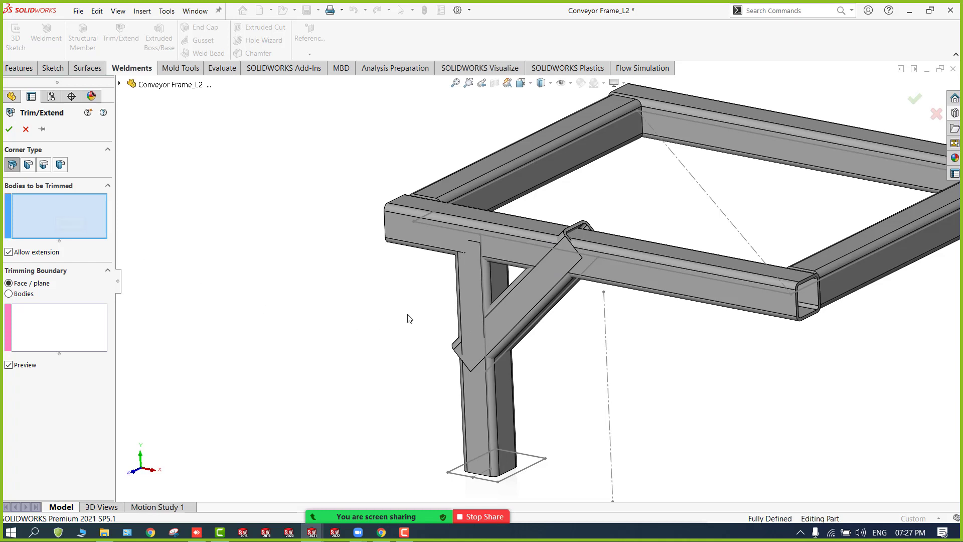
pyautogui.click(521, 300)
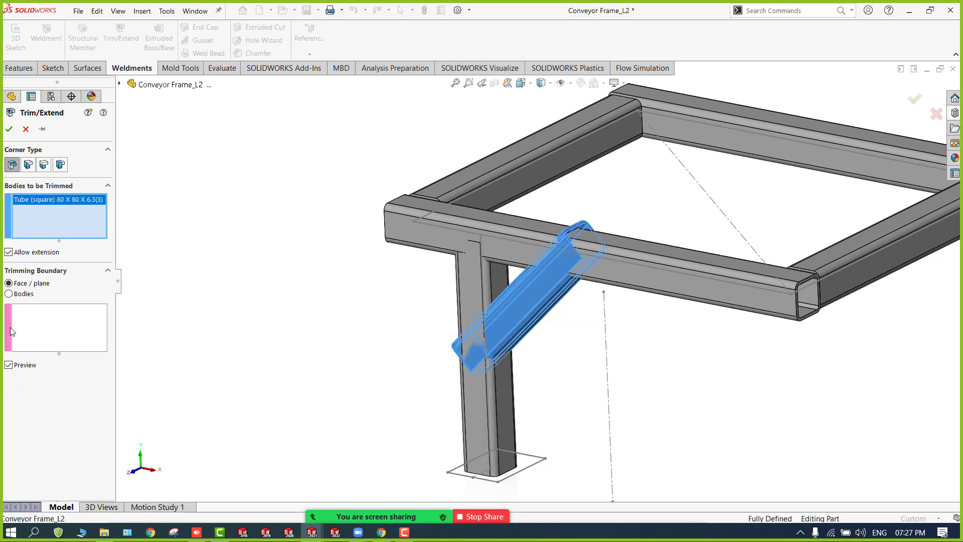
pyautogui.click(53, 328)
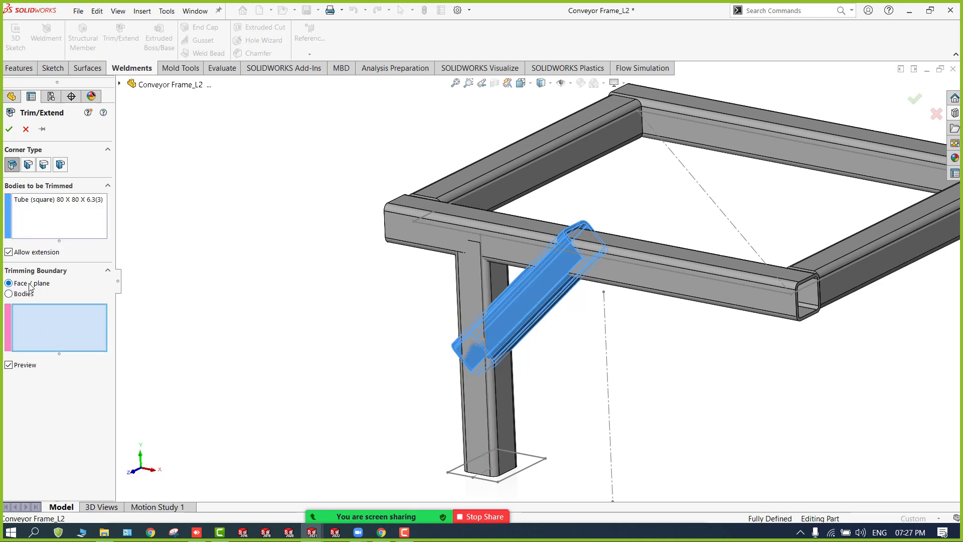
pyautogui.click(9, 293)
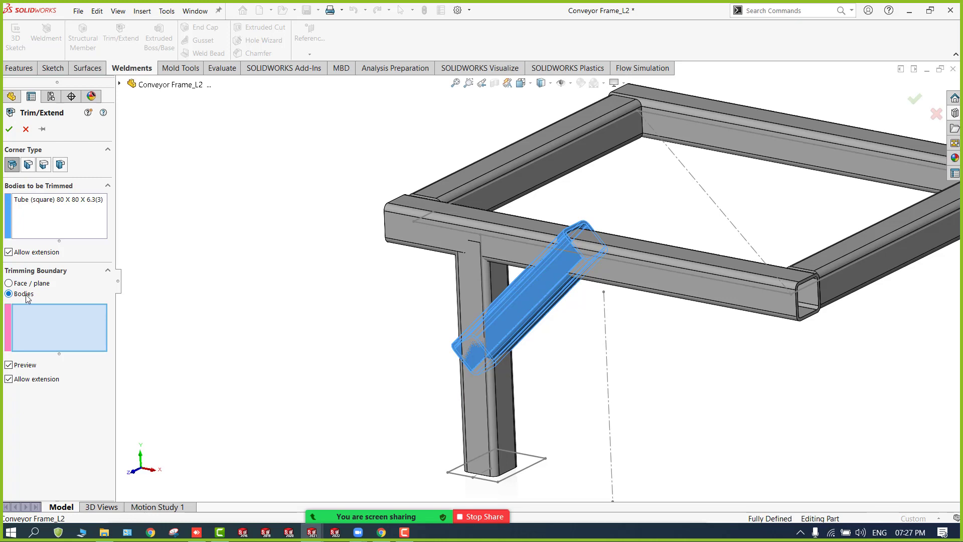
pyautogui.click(486, 286)
pyautogui.click(516, 254)
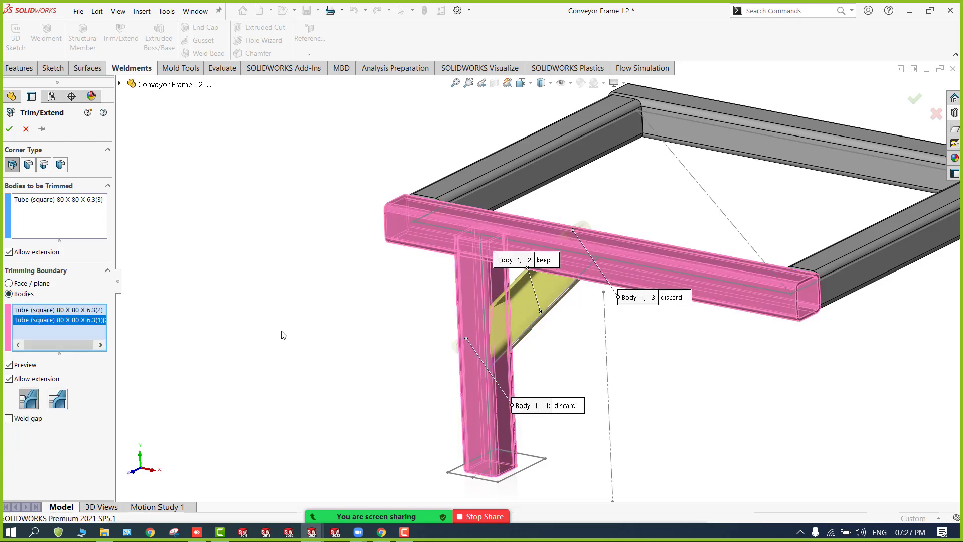
pyautogui.moveTo(282, 335); pyautogui.dragTo(327, 299, button='middle')
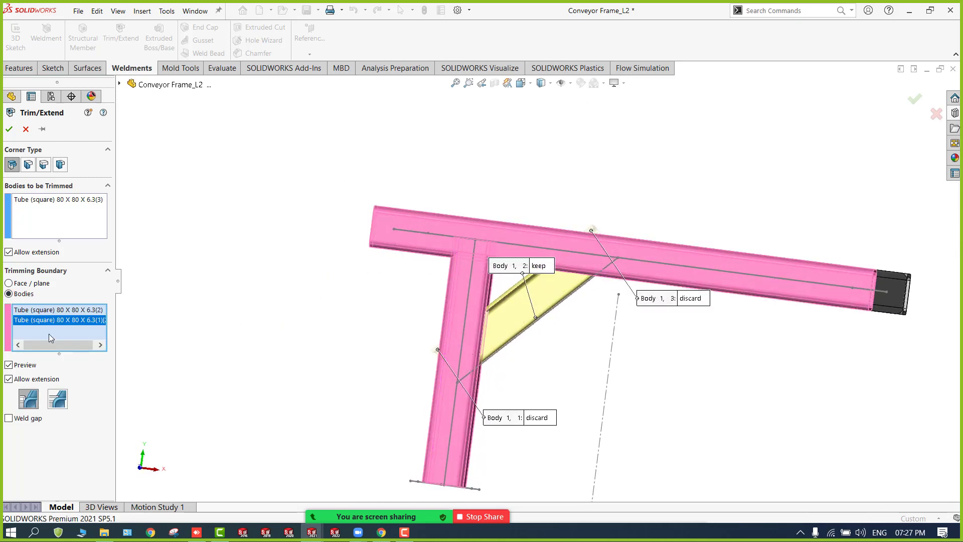
pyautogui.click(9, 128)
# Step: Start an end trim of the vertical leg with the upper rail above it as the trimming body
pyautogui.scroll(-3, 558, 289)
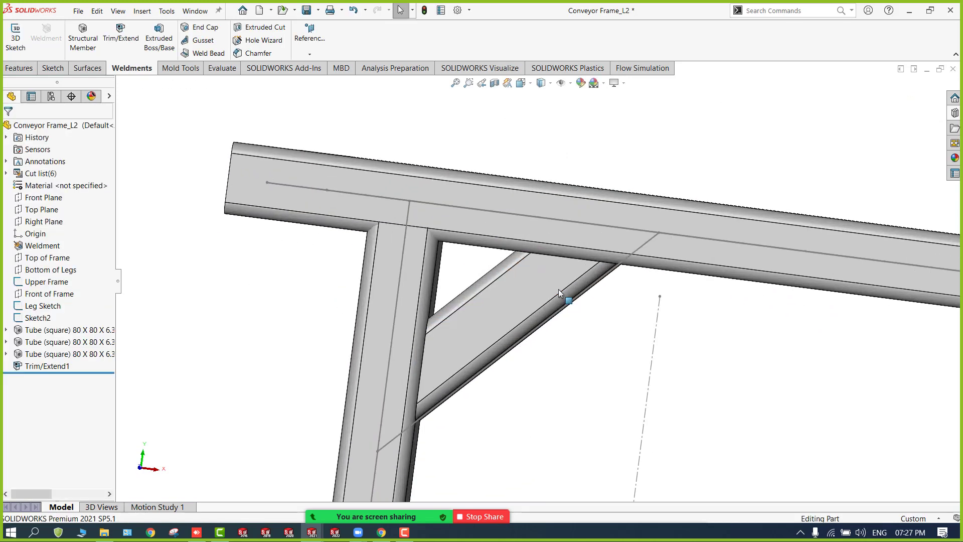
pyautogui.moveTo(559, 289); pyautogui.dragTo(377, 251, button='middle')
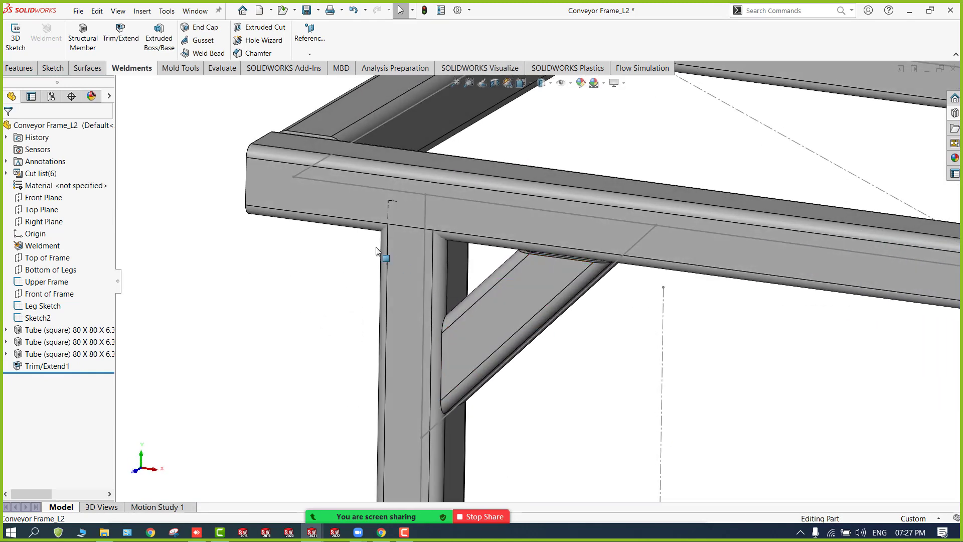
pyautogui.click(400, 270)
pyautogui.click(326, 281)
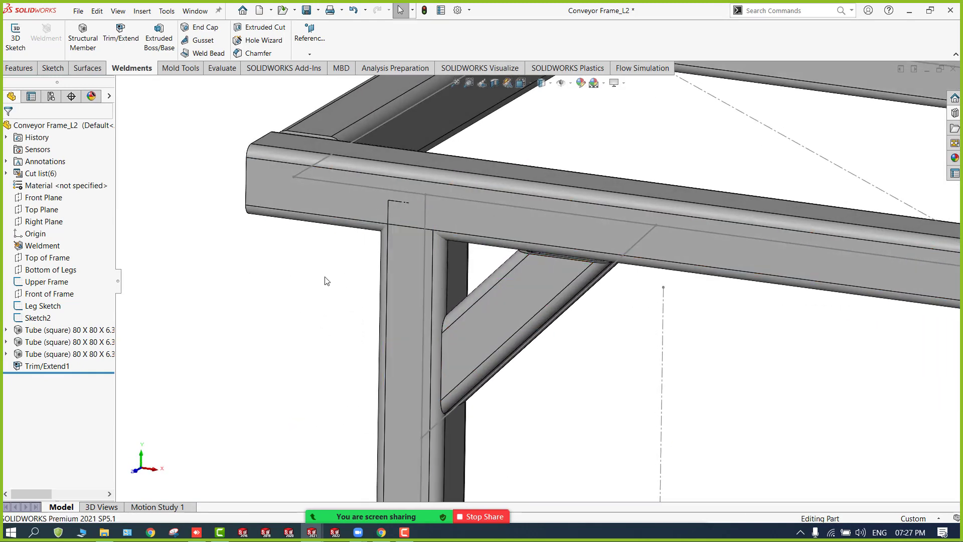
pyautogui.click(121, 31)
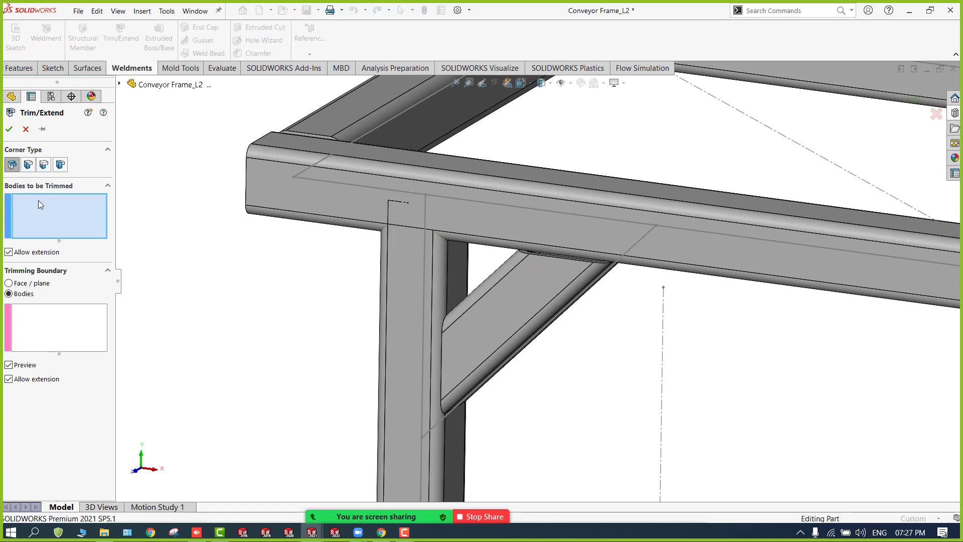
pyautogui.click(394, 301)
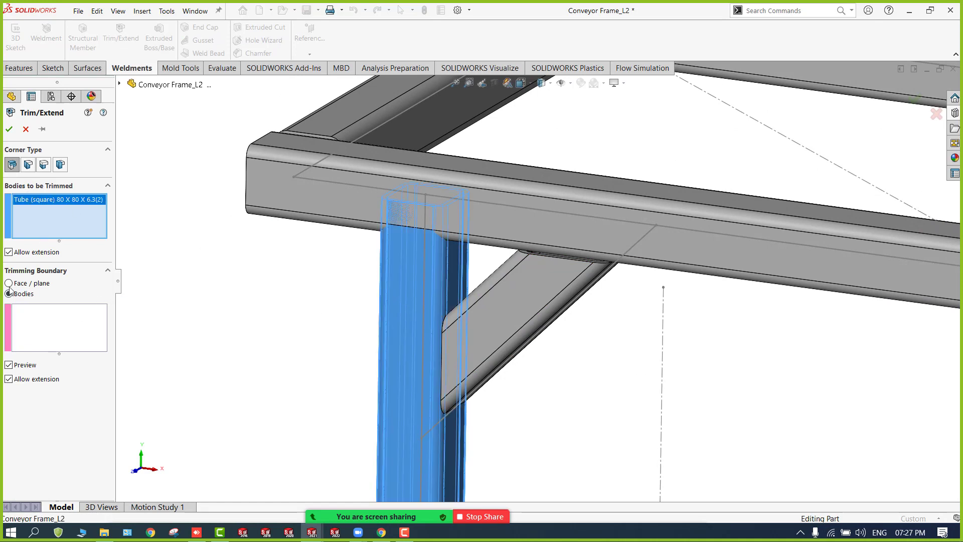
pyautogui.click(26, 330)
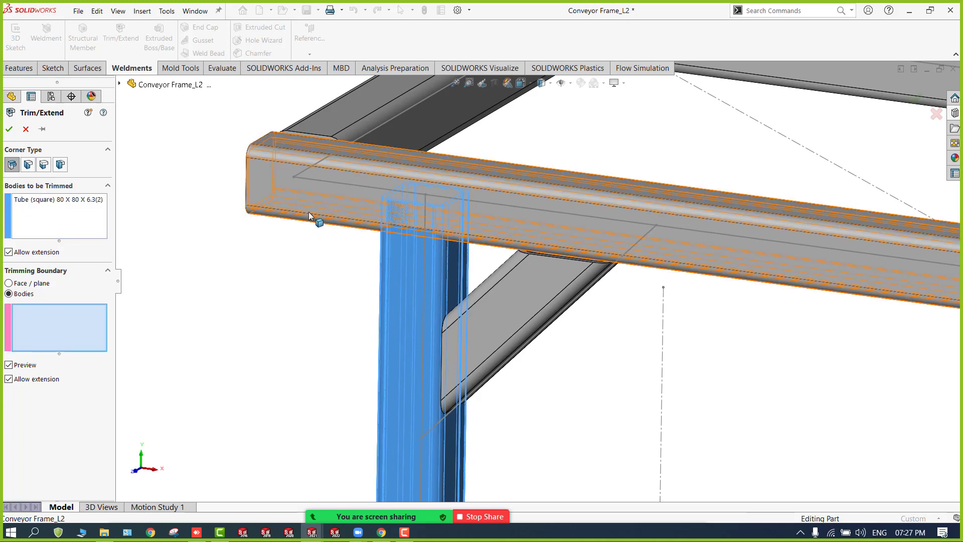
pyautogui.click(308, 211)
pyautogui.scroll(-3, 405, 251)
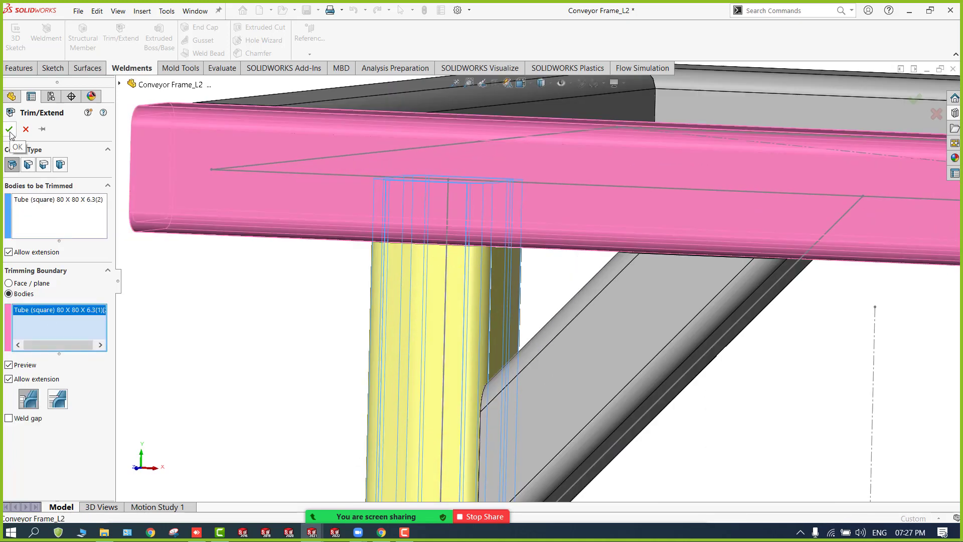
# Step: Compare the coped cut with the simple cut at the leg's upper end and accept the trim with the simple cut
pyautogui.moveTo(274, 359); pyautogui.dragTo(93, 354, button='middle')
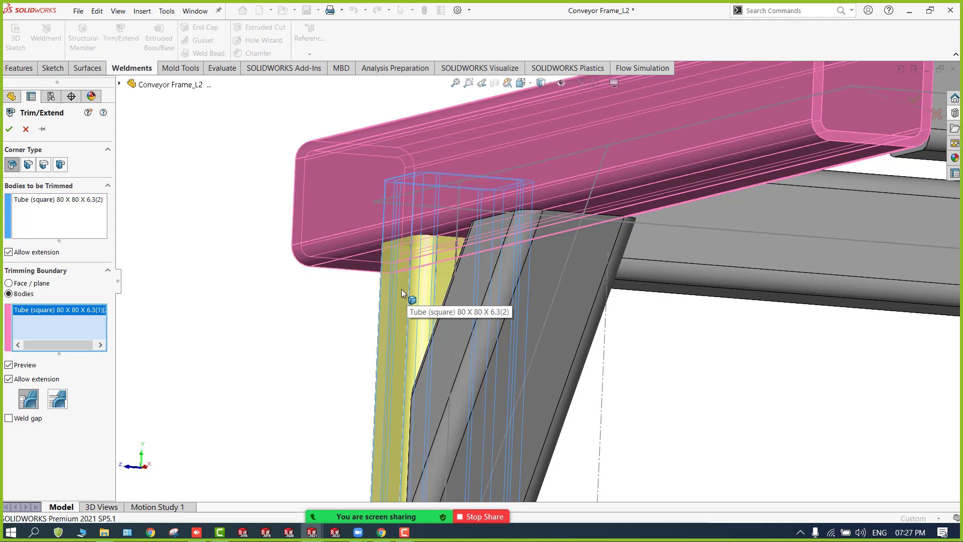
pyautogui.scroll(-2, 401, 289)
pyautogui.scroll(-2, 477, 216)
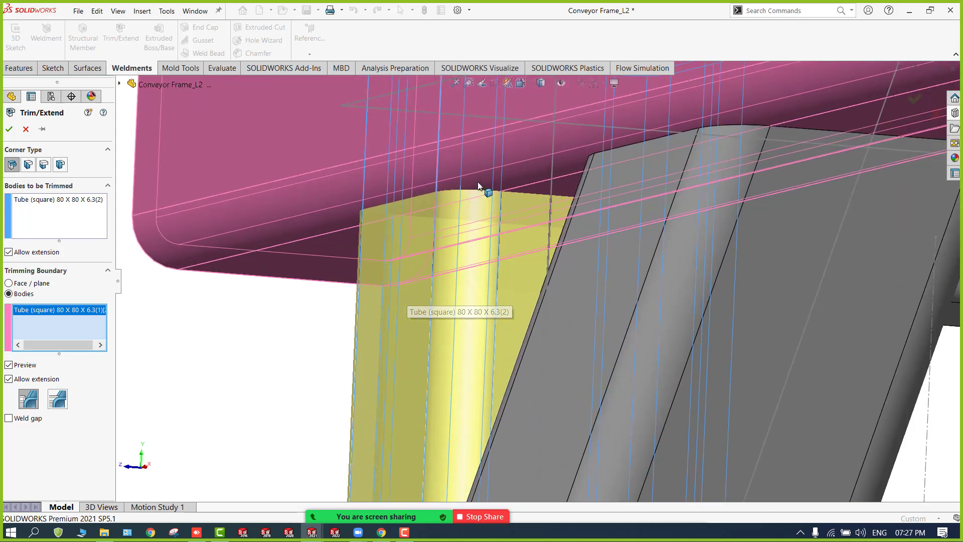
pyautogui.click(59, 399)
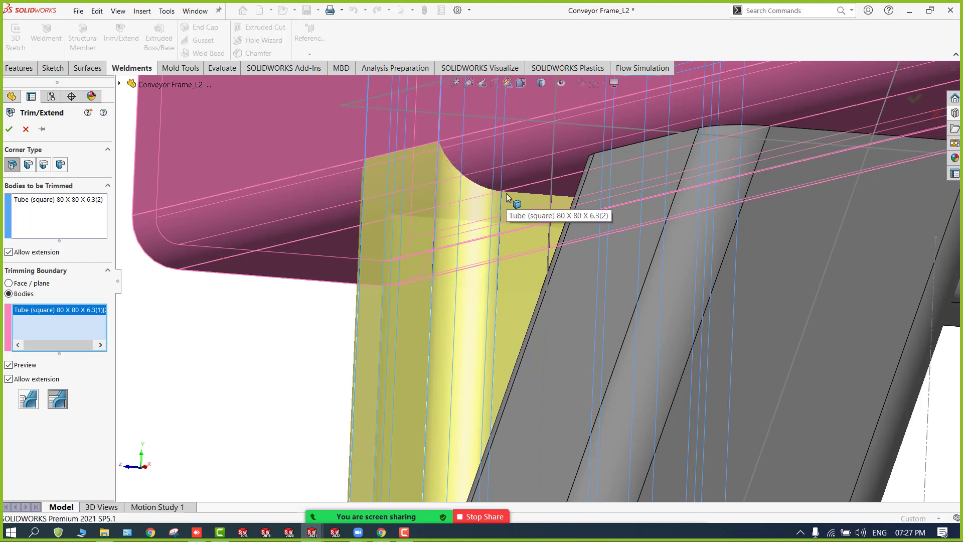
pyautogui.moveTo(507, 193); pyautogui.dragTo(525, 202, button='middle')
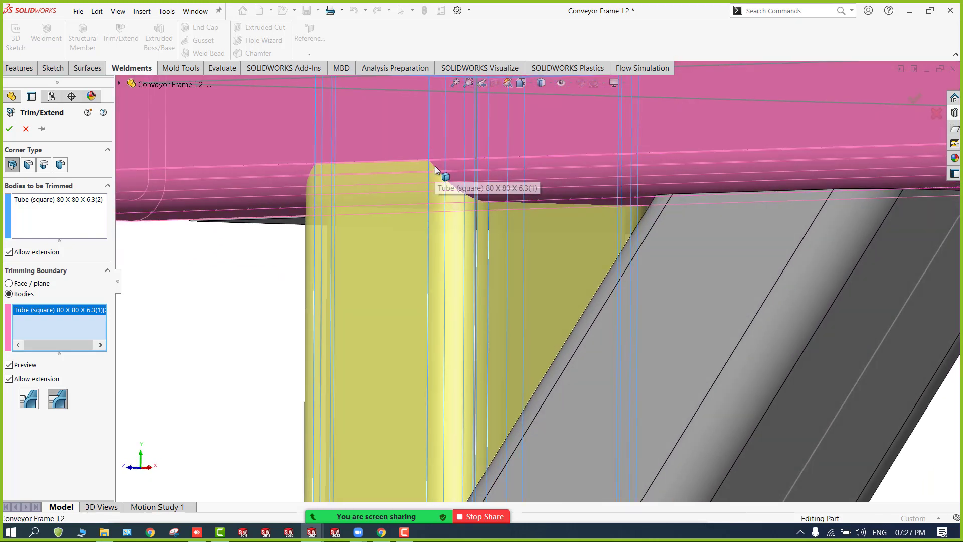
pyautogui.click(25, 398)
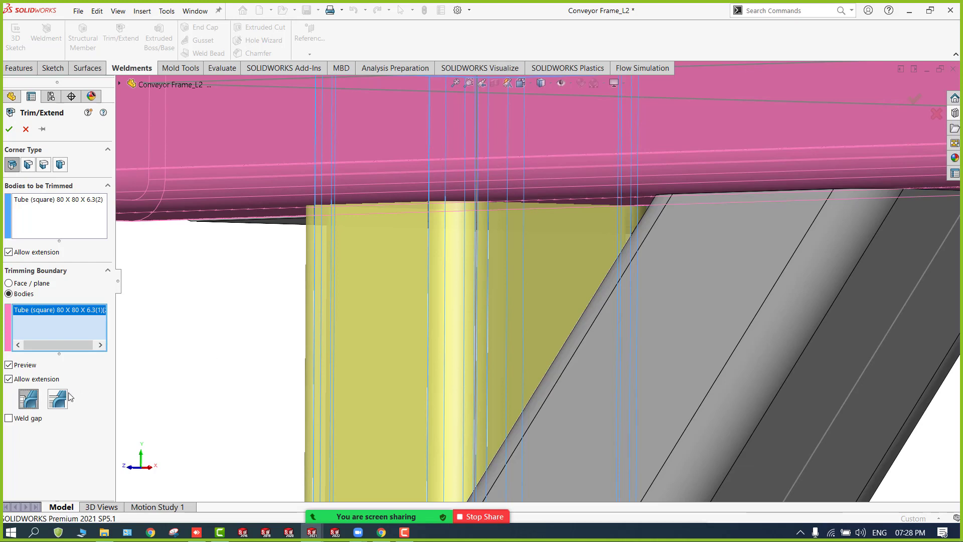
pyautogui.click(9, 130)
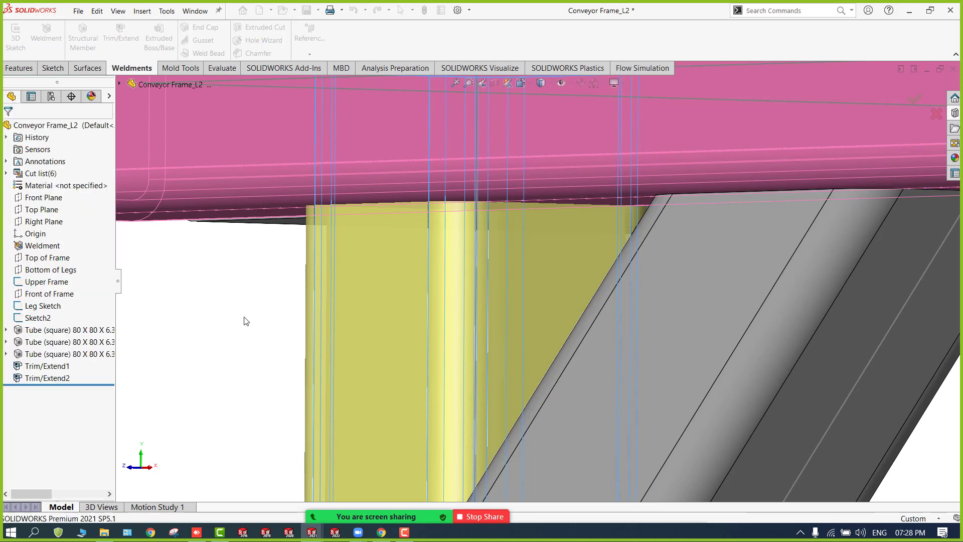
# Step: Review the trimmed frame, leg and brace, and select the Trim/Extend2 feature
pyautogui.scroll(7, 246, 320)
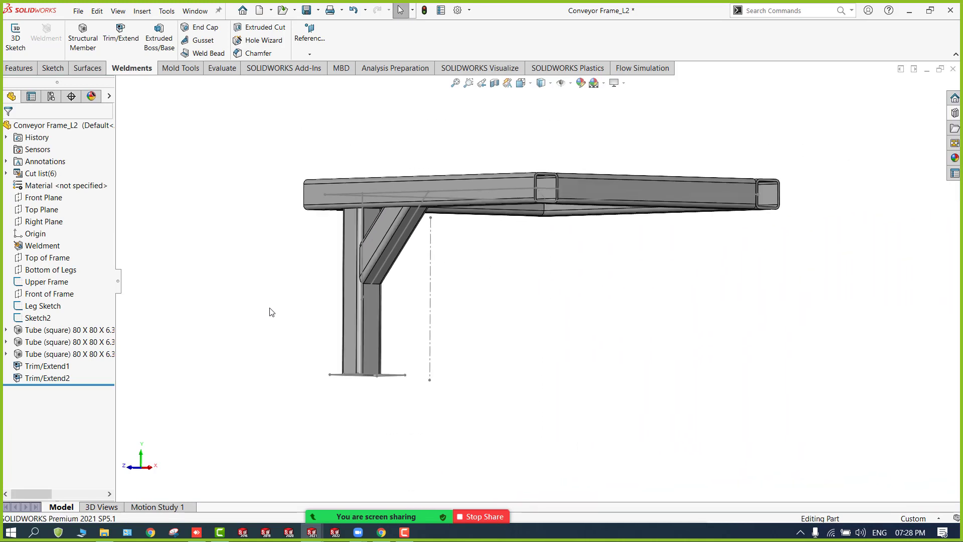
pyautogui.moveTo(271, 311); pyautogui.dragTo(263, 370, button='middle')
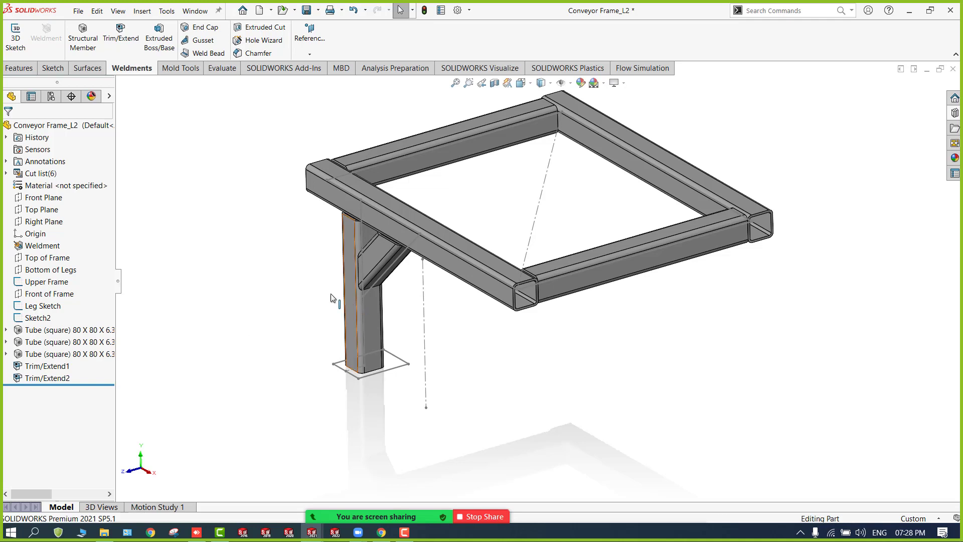
pyautogui.scroll(2, 342, 231)
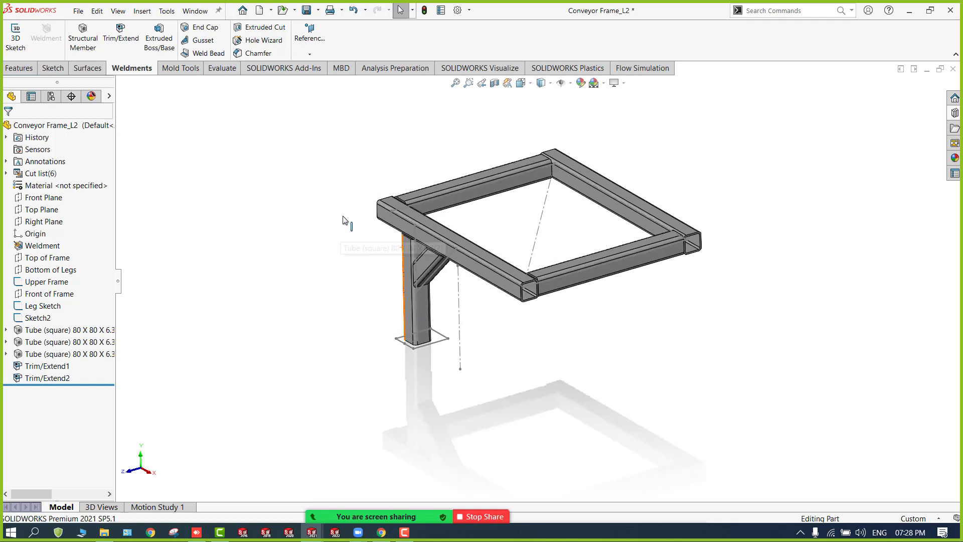
pyautogui.scroll(-2, 395, 152)
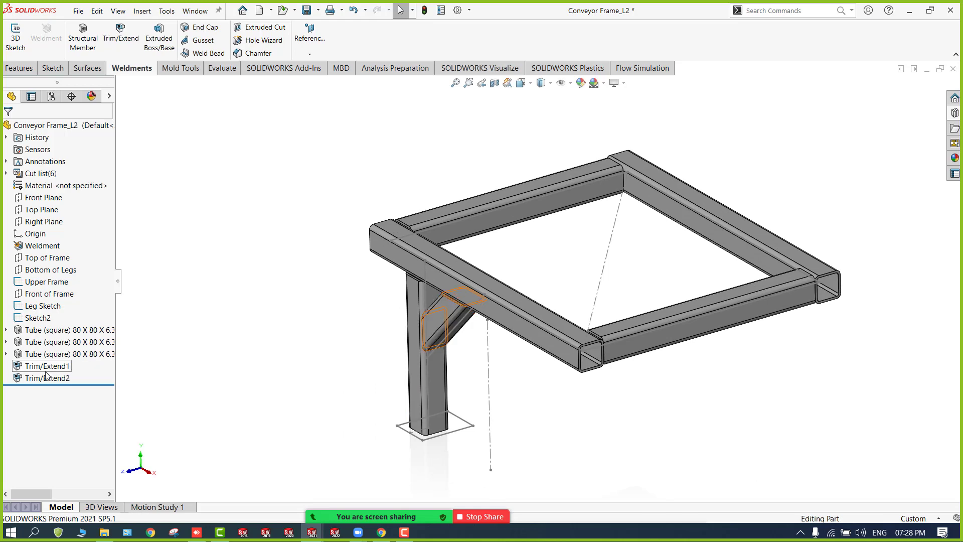
pyautogui.click(46, 377)
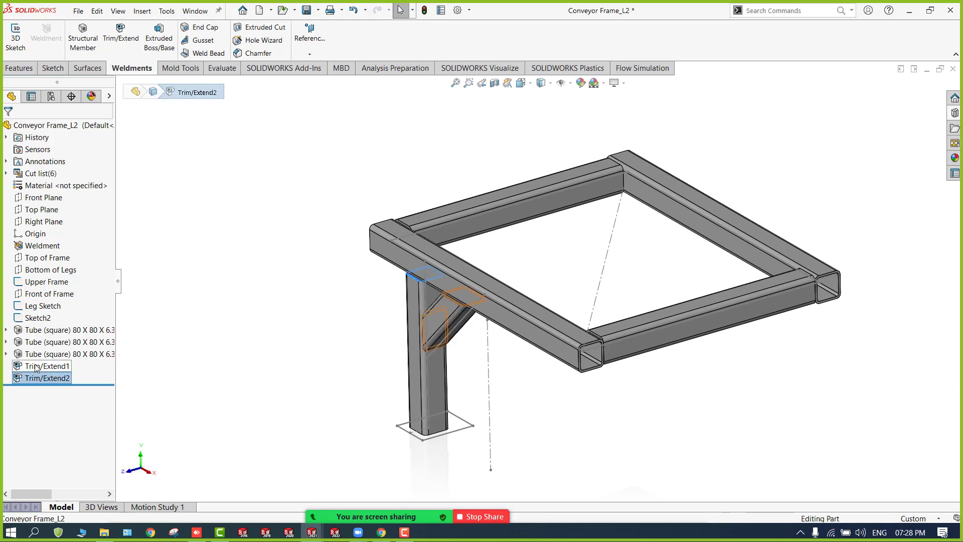
# Step: Delete the three square tube structural members together with their dependent trim features, keeping the layout sketches
pyautogui.keyDown('shift'); pyautogui.click(35, 354); pyautogui.keyUp('shift')
pyautogui.keyDown('shift'); pyautogui.click(33, 342); pyautogui.keyUp('shift')
pyautogui.keyDown('shift'); pyautogui.click(32, 329); pyautogui.keyUp('shift')
pyautogui.press('Delete')
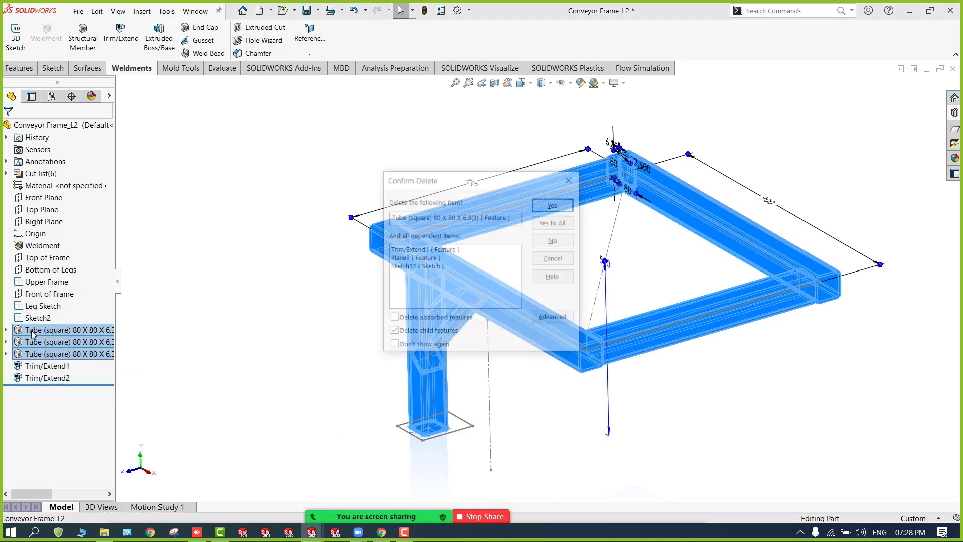
pyautogui.click(571, 219)
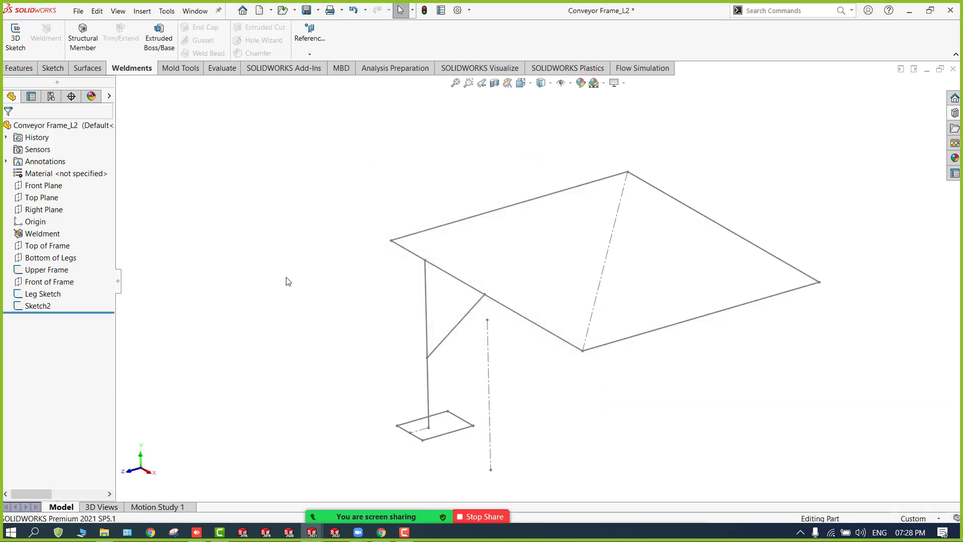
# Step: Start an ISO (Training) Tube (square) 80 x 80 x 6.3 structural member with the four Upper Frame lines as its first group
pyautogui.click(84, 50)
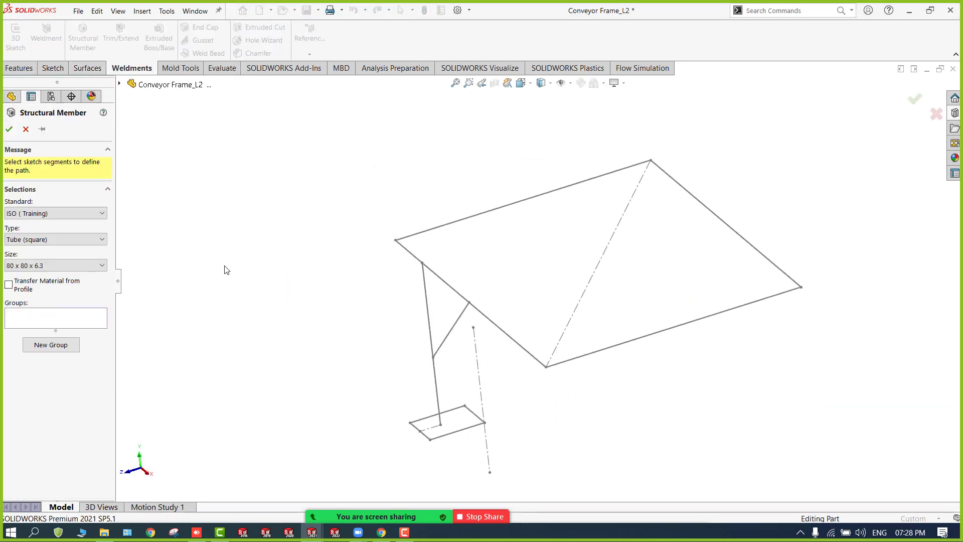
pyautogui.click(22, 317)
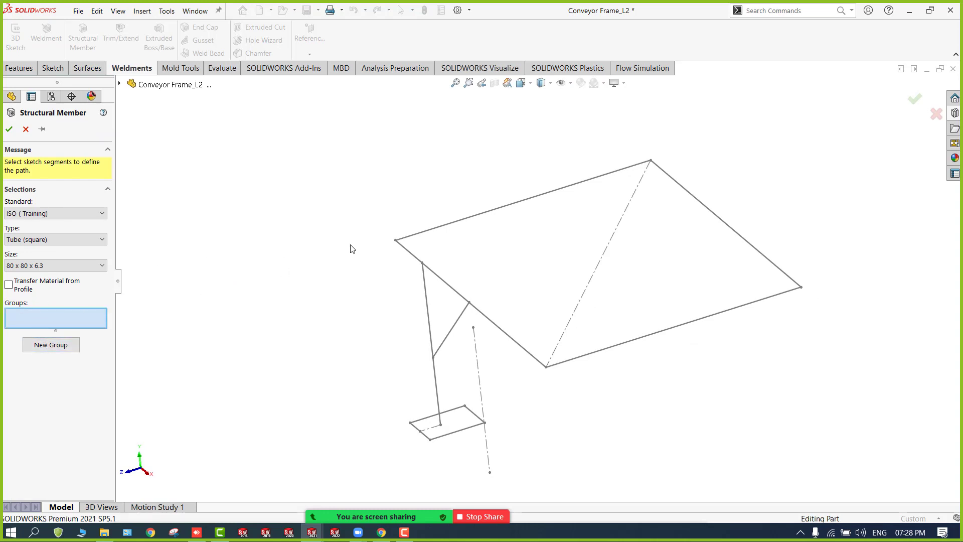
pyautogui.click(446, 225)
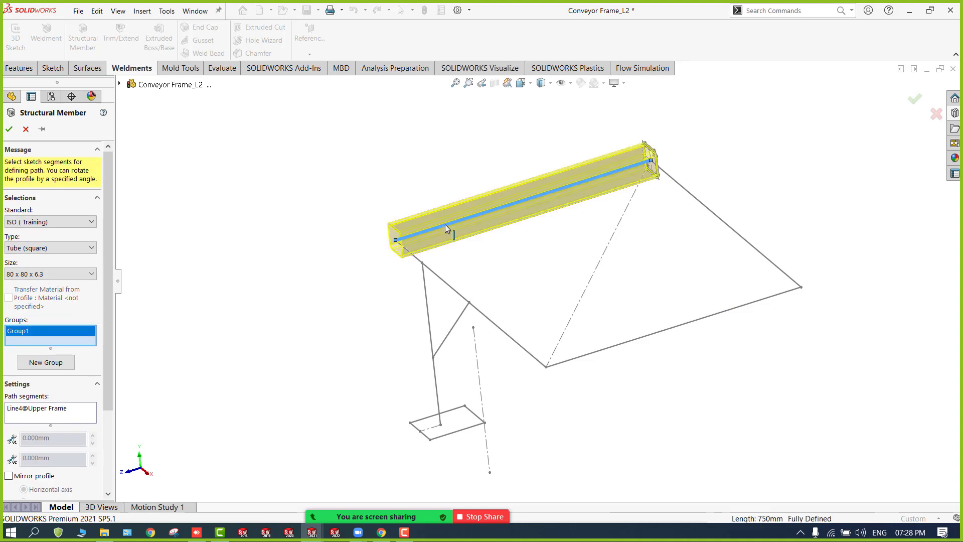
pyautogui.click(450, 288)
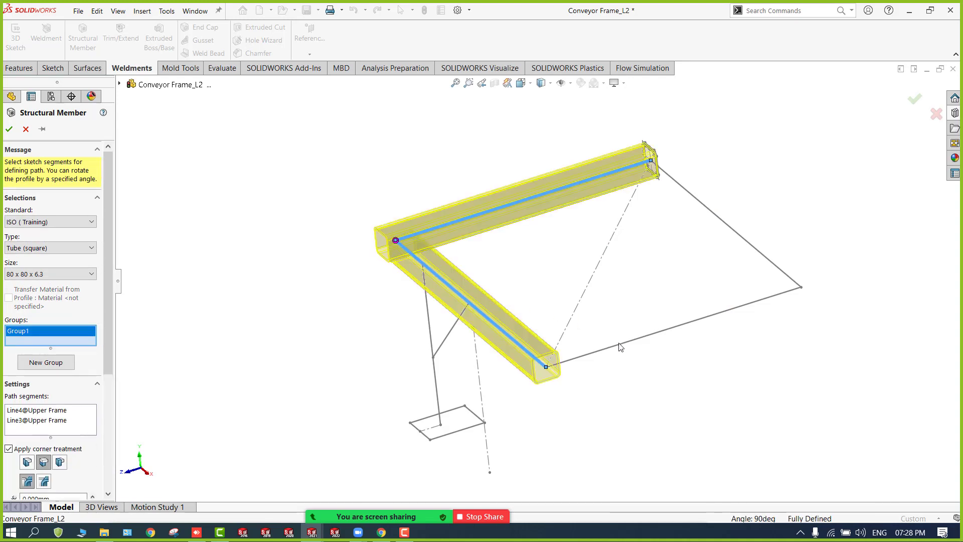
pyautogui.click(621, 346)
pyautogui.click(735, 235)
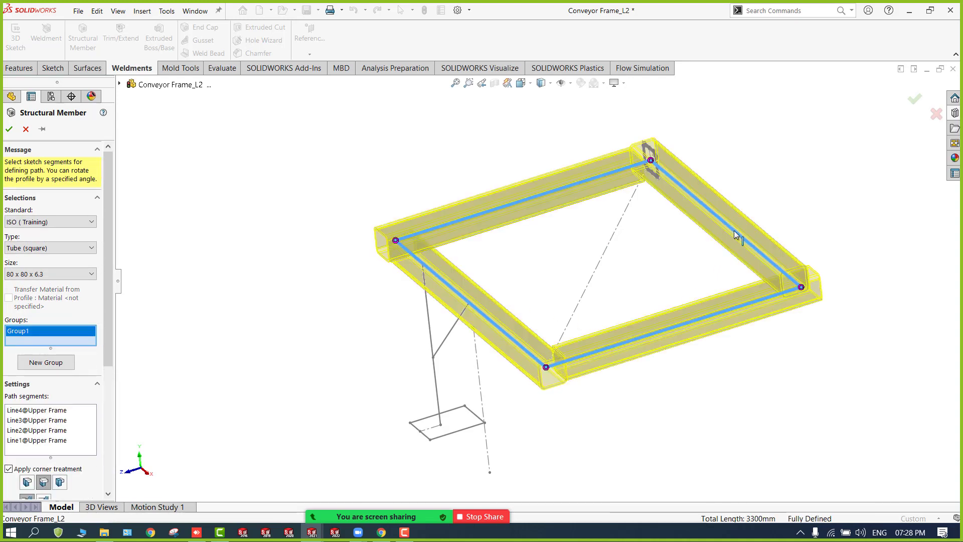
# Step: Add the vertical leg line and the diagonal brace line as two separate further groups of the same structural member
pyautogui.click(36, 365)
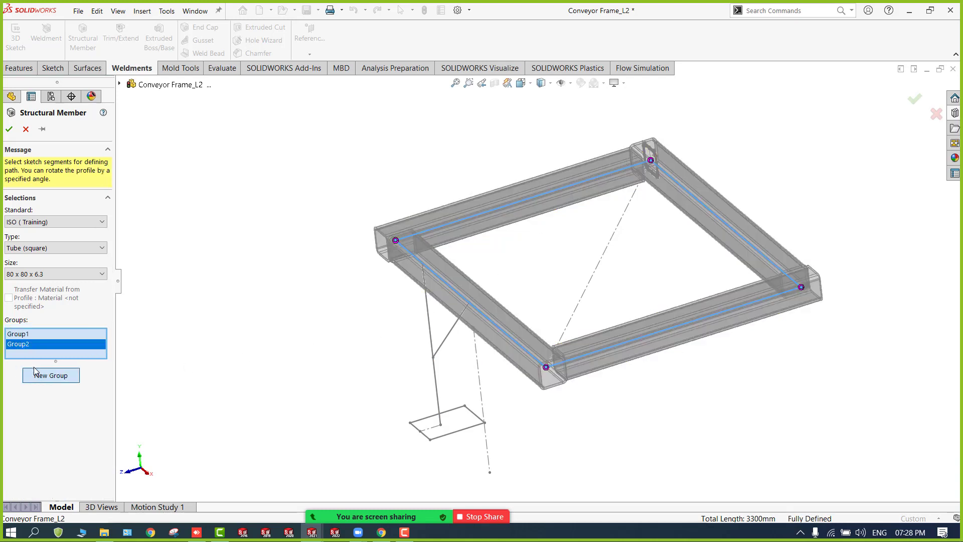
pyautogui.click(429, 315)
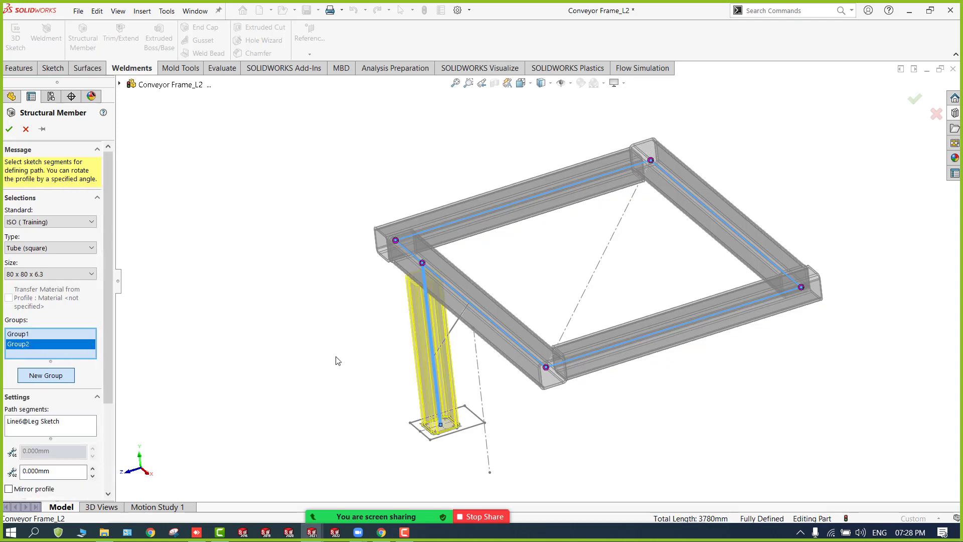
pyautogui.moveTo(337, 360); pyautogui.dragTo(454, 260, button='middle')
pyautogui.scroll(-3, 454, 260)
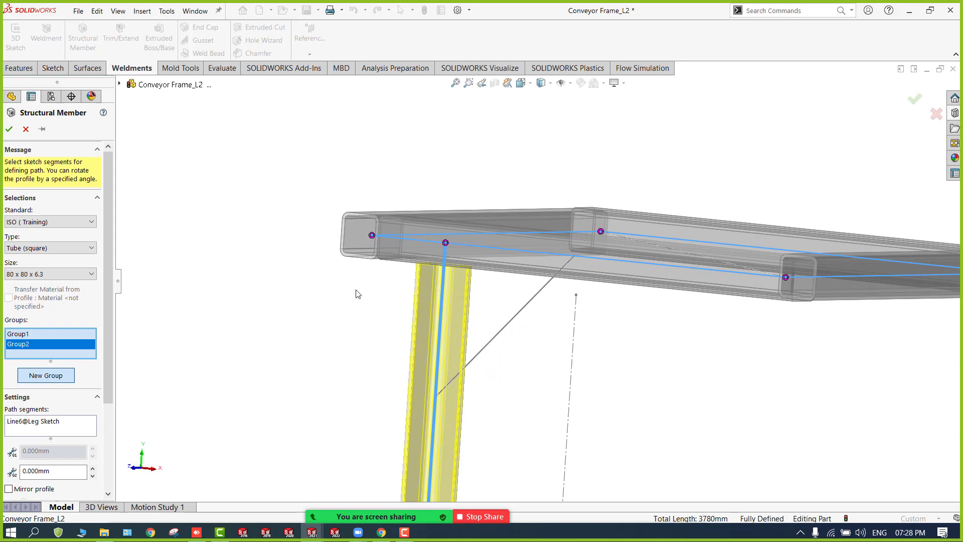
pyautogui.click(43, 377)
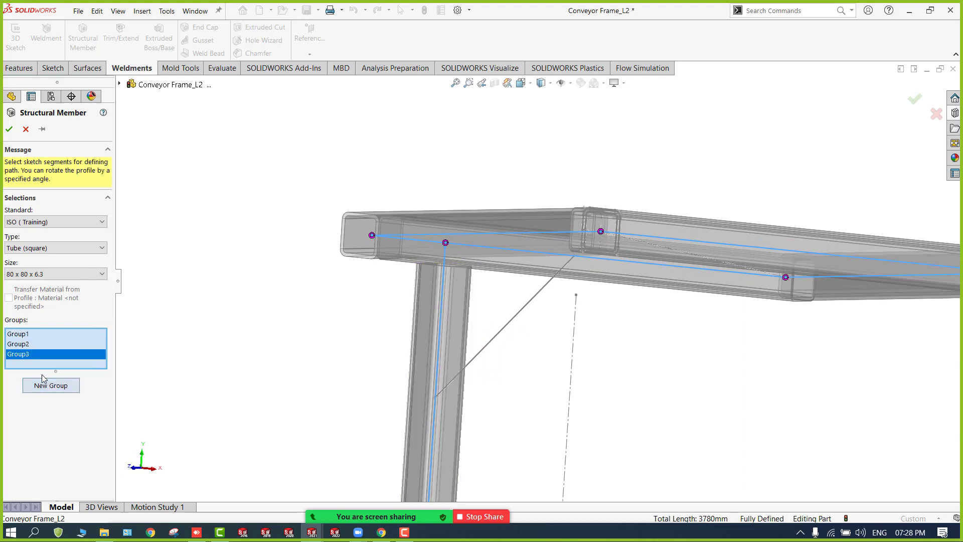
pyautogui.click(510, 325)
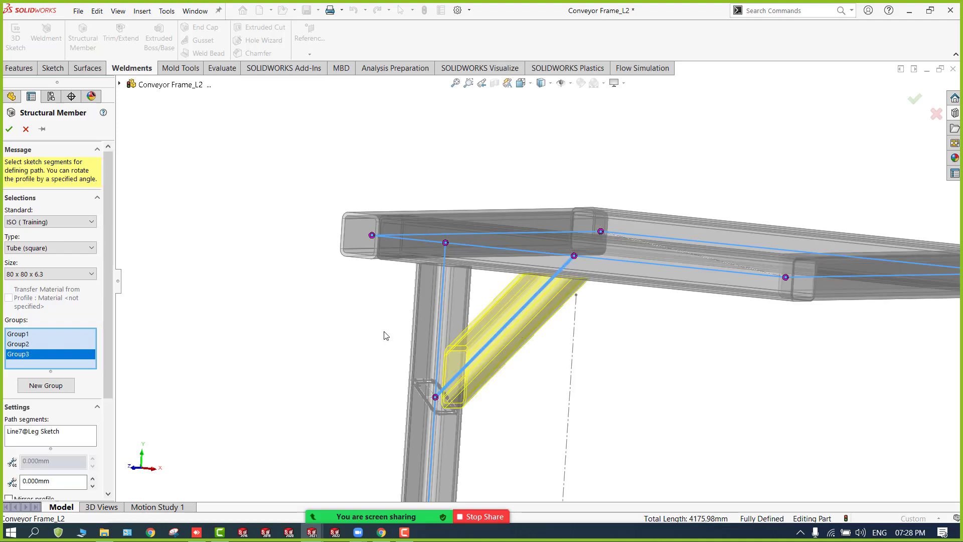
pyautogui.moveTo(387, 335); pyautogui.dragTo(516, 294, button='middle')
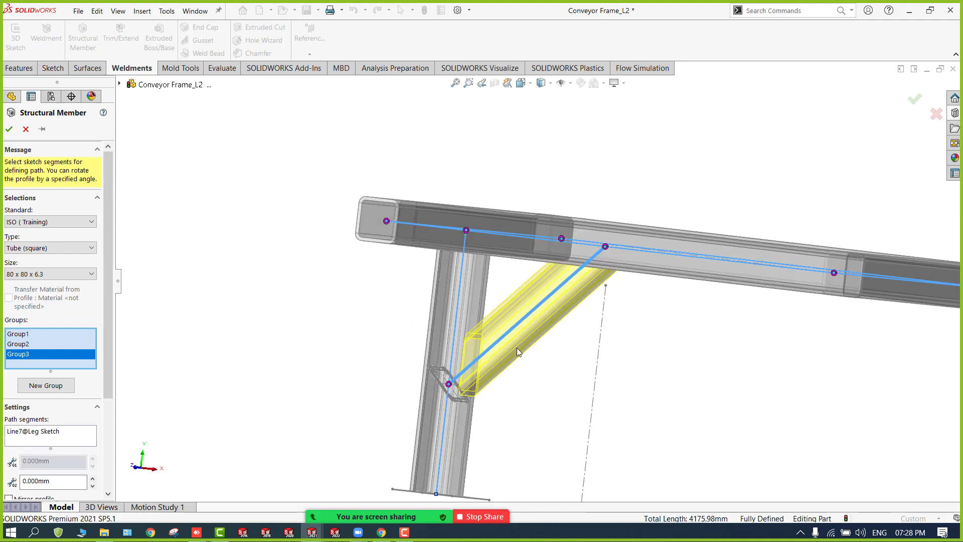
pyautogui.moveTo(549, 347); pyautogui.dragTo(515, 399, button='middle')
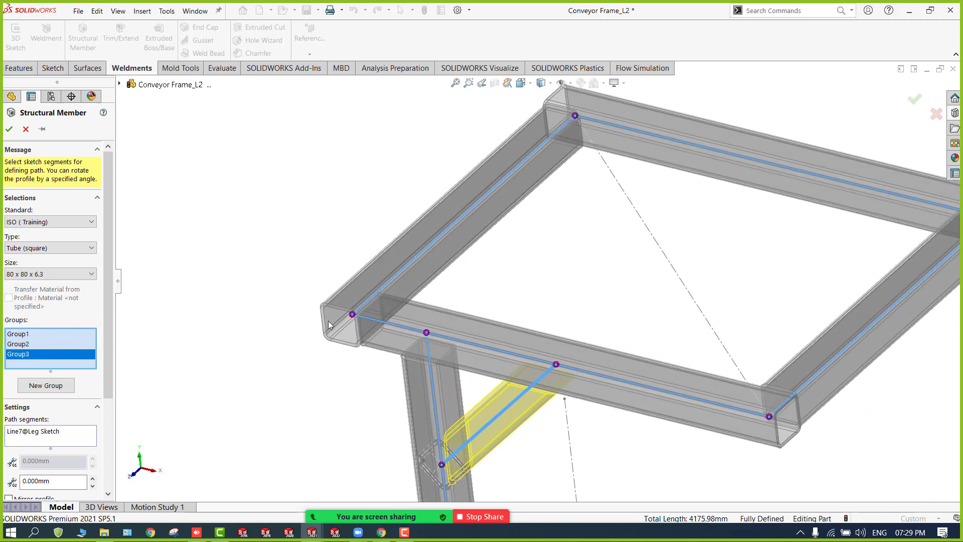
pyautogui.press('z')
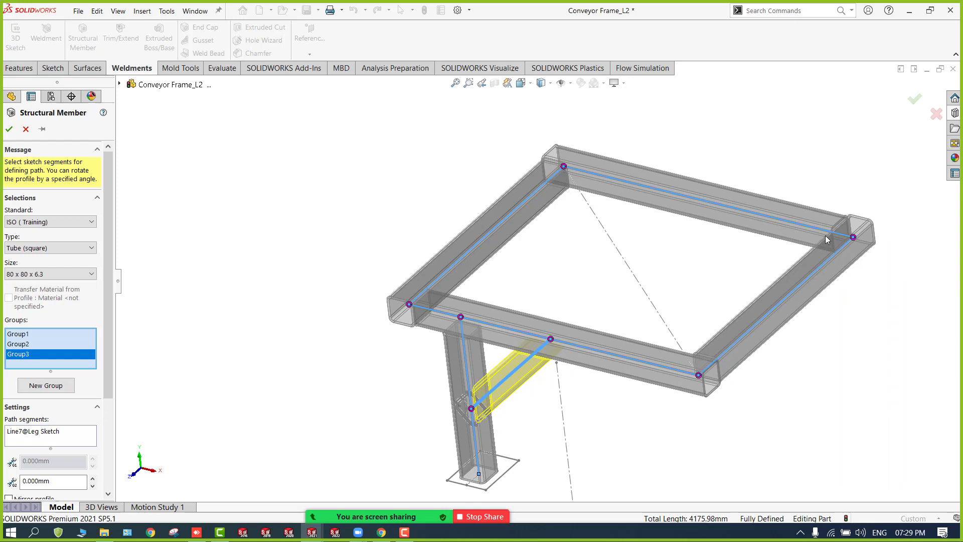
# Step: Set the upper frame group's corner treatment to mitre and accept the structural member
pyautogui.click(16, 334)
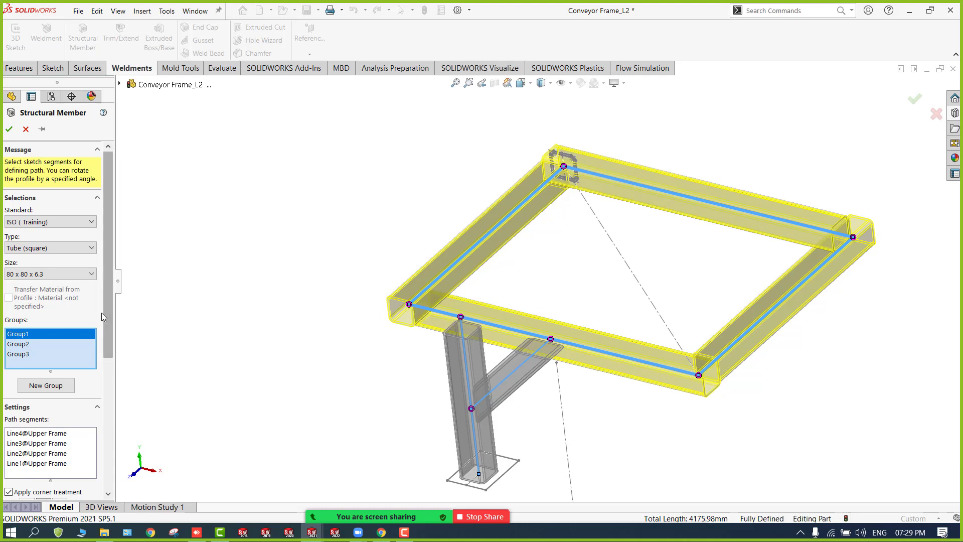
pyautogui.scroll(-5, 102, 316)
pyautogui.click(27, 379)
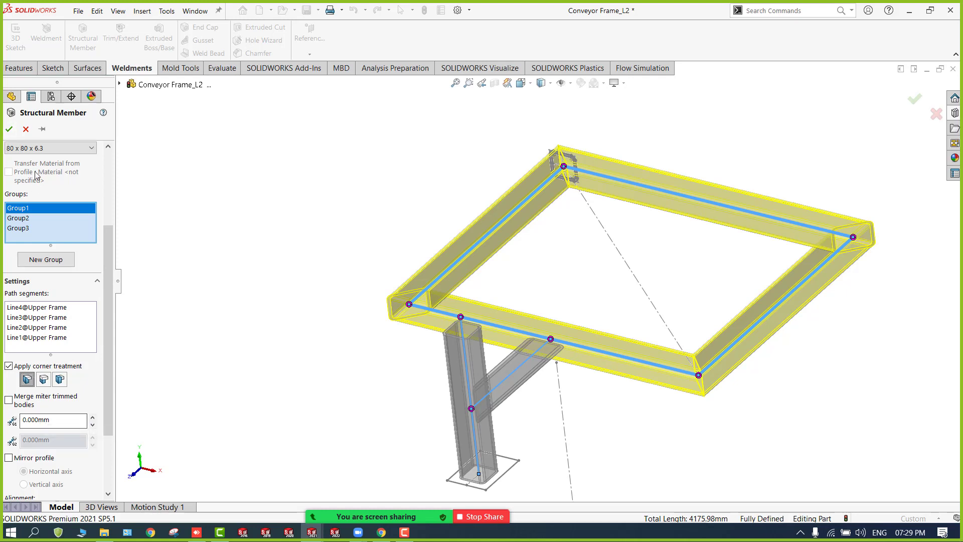
pyautogui.click(9, 129)
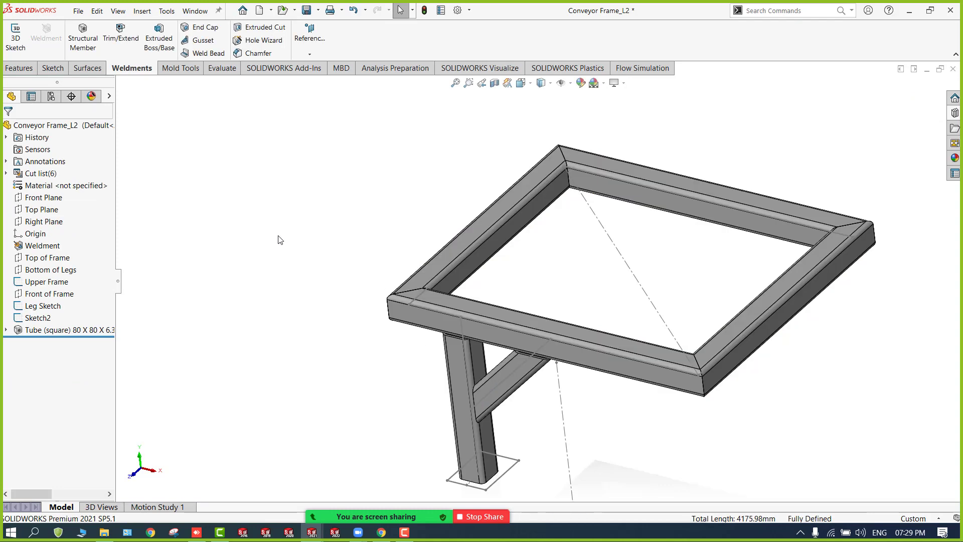
# Step: Edit the square tube structural member and change the upper frame group's corner treatment from mitre to end butt
pyautogui.moveTo(285, 283); pyautogui.dragTo(314, 294, button='middle')
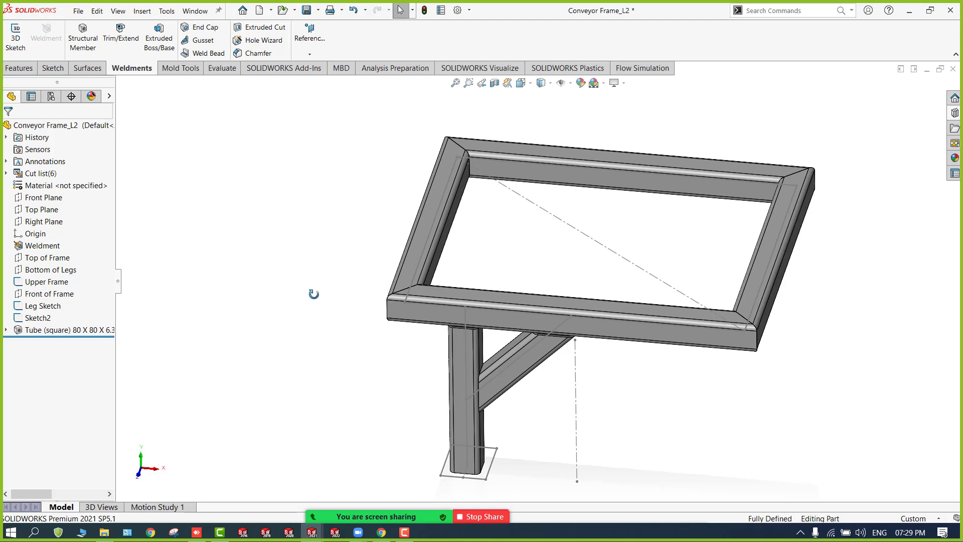
pyautogui.moveTo(314, 294); pyautogui.dragTo(291, 296, button='middle')
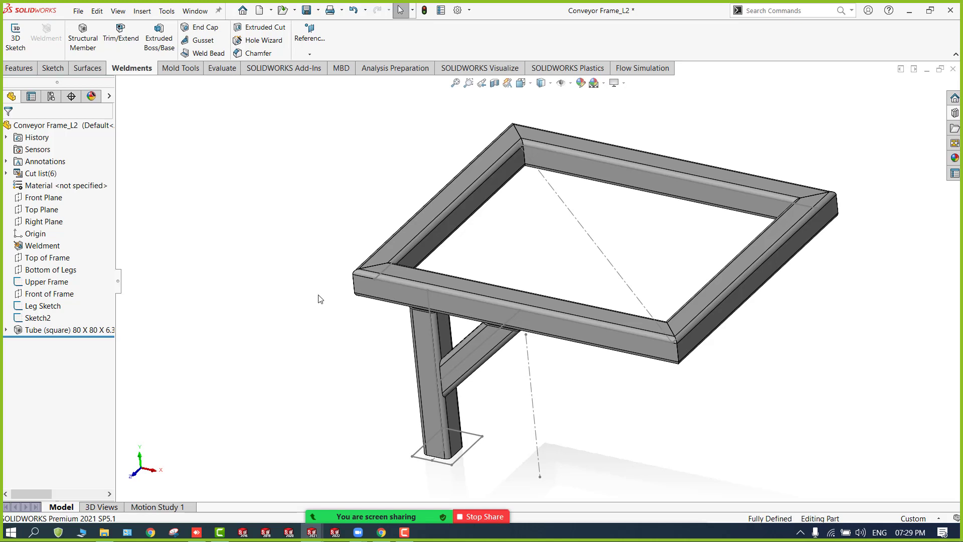
pyautogui.click(50, 330)
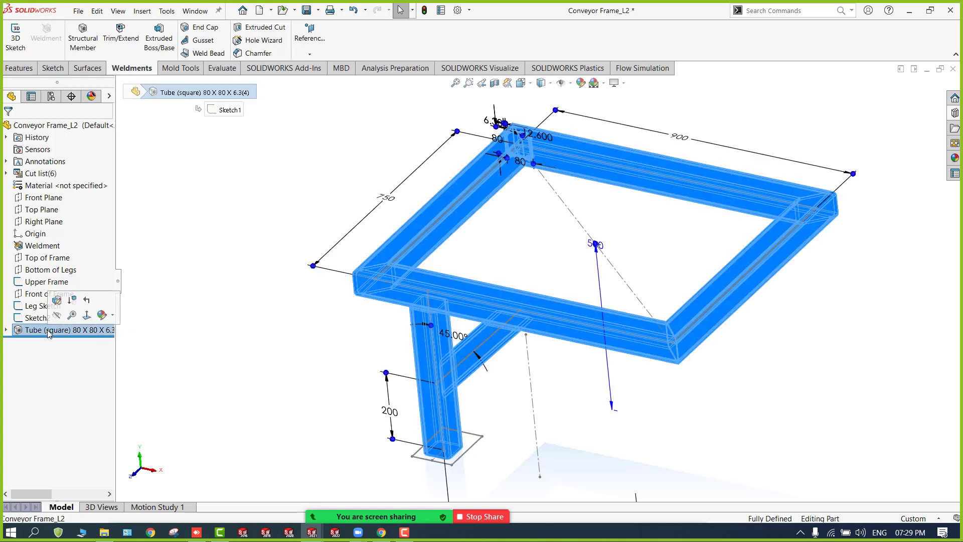
pyautogui.click(57, 301)
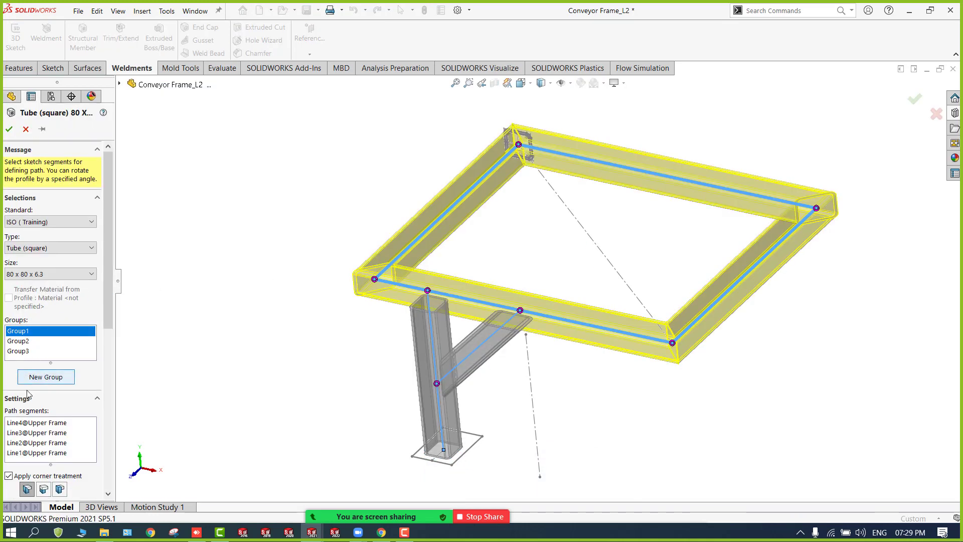
pyautogui.scroll(-3, 55, 402)
pyautogui.click(44, 434)
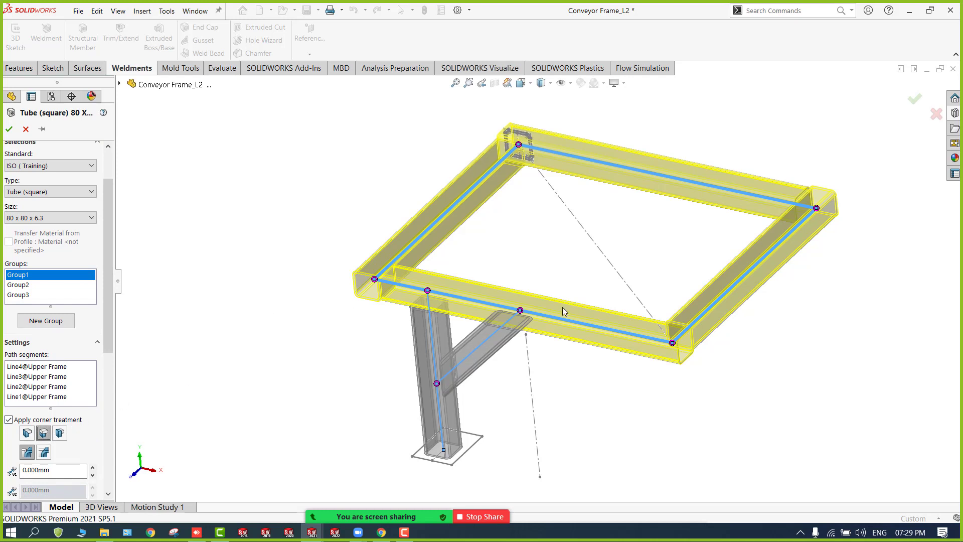
# Step: Apply the other end butt option at the corner nearest the leg and the diagonally opposite corner, and accept the edited structural member
pyautogui.click(374, 281)
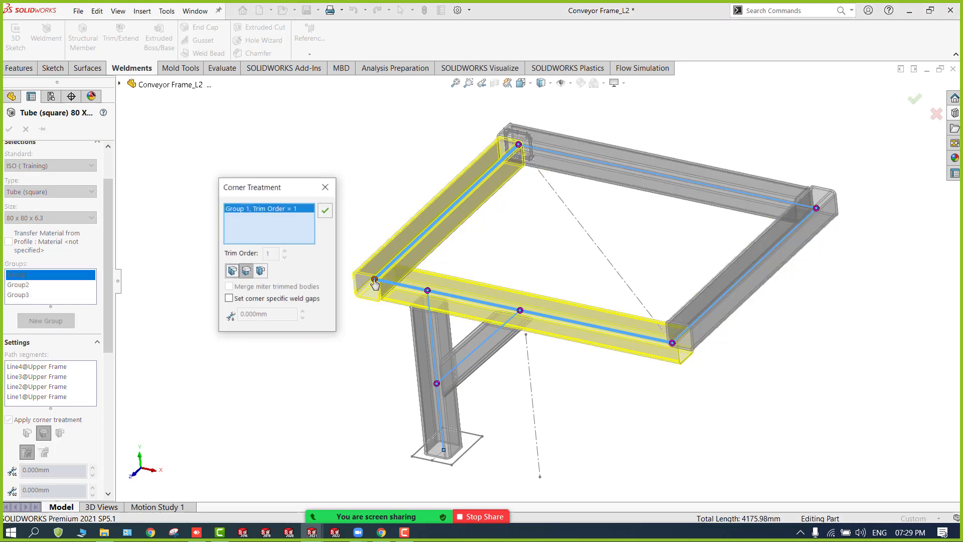
pyautogui.click(259, 271)
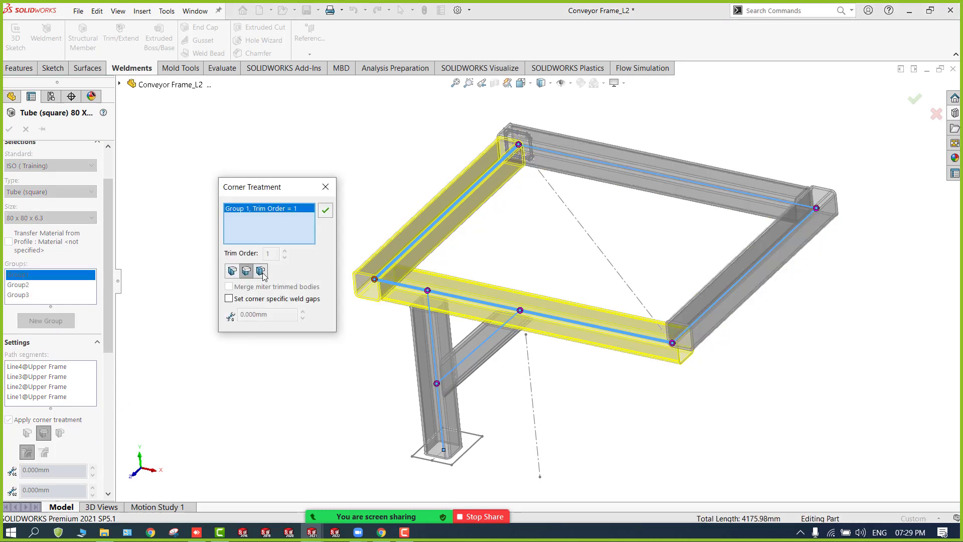
pyautogui.click(325, 210)
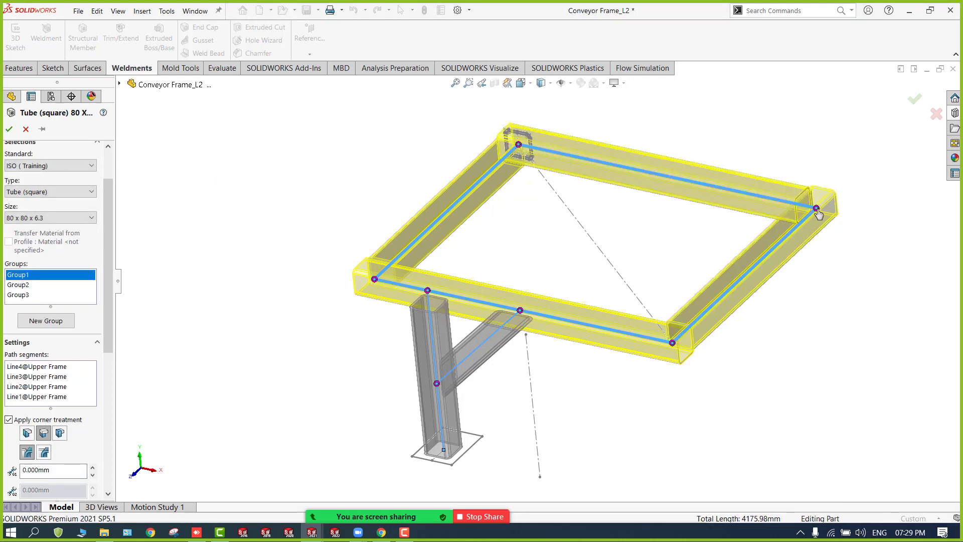
pyautogui.click(815, 209)
pyautogui.click(260, 272)
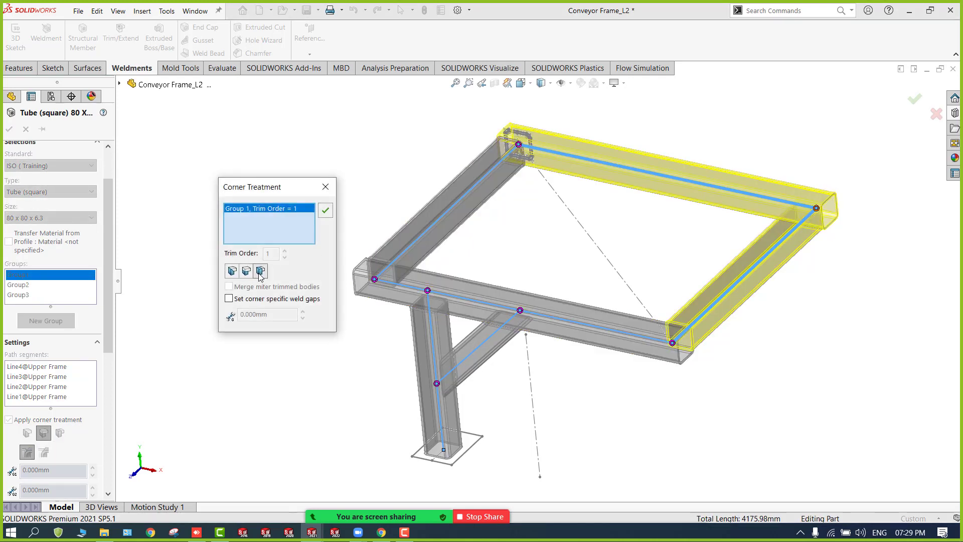
pyautogui.click(324, 211)
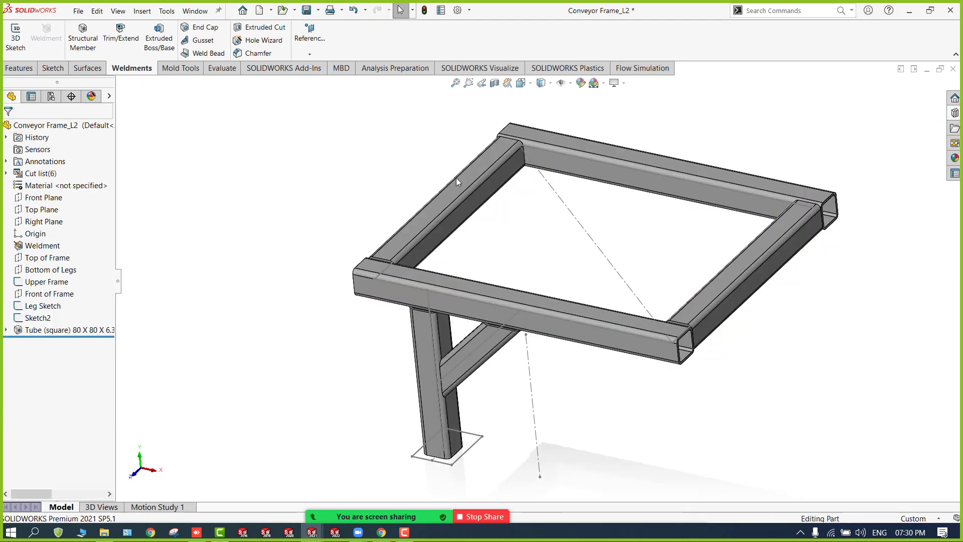
# Step: Start a 5 mm End Cap and select the open end faces of both long upper rails on the side away from the leg
pyautogui.scroll(-6, 685, 346)
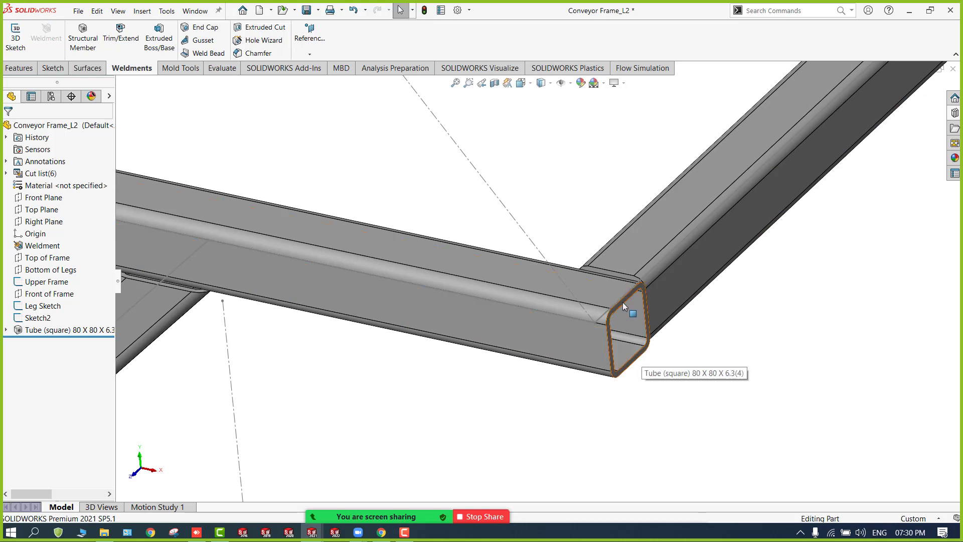
pyautogui.scroll(2, 622, 302)
pyautogui.scroll(3, 611, 282)
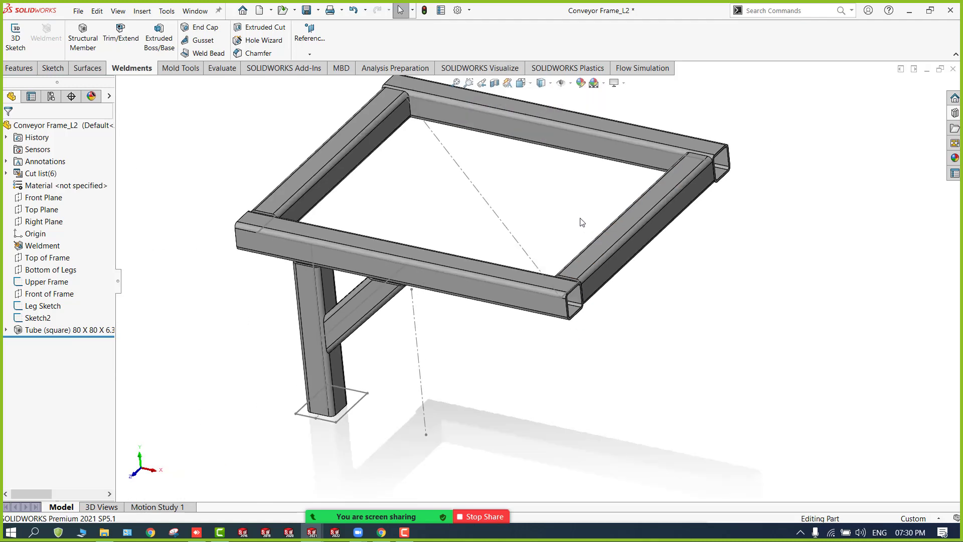
pyautogui.scroll(-1, 581, 222)
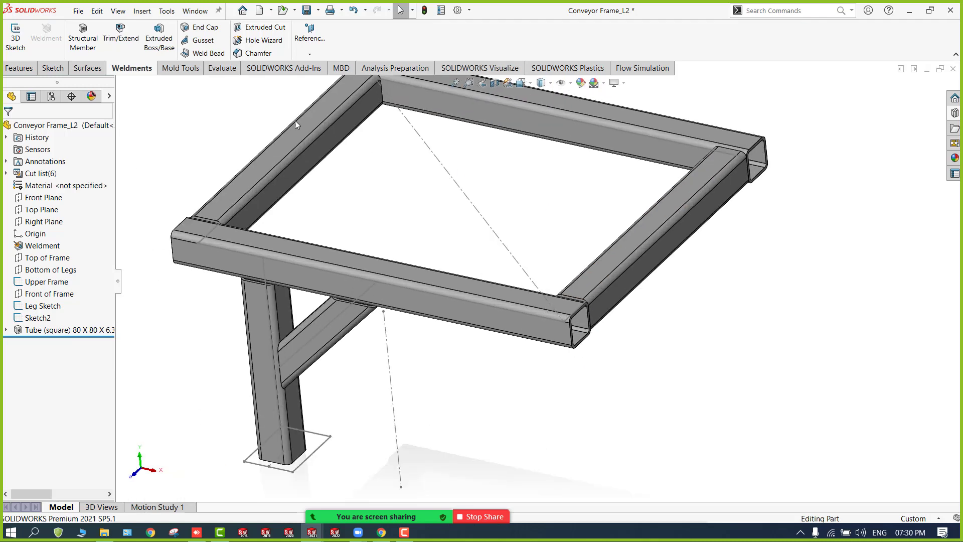
pyautogui.click(202, 33)
pyautogui.scroll(-5, 562, 305)
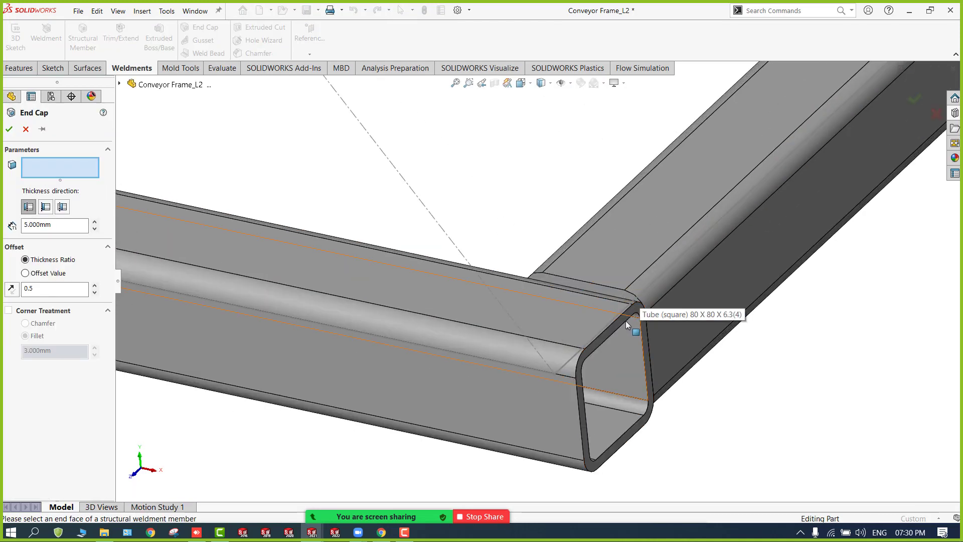
pyautogui.click(625, 321)
pyautogui.scroll(3, 627, 336)
pyautogui.scroll(3, 633, 337)
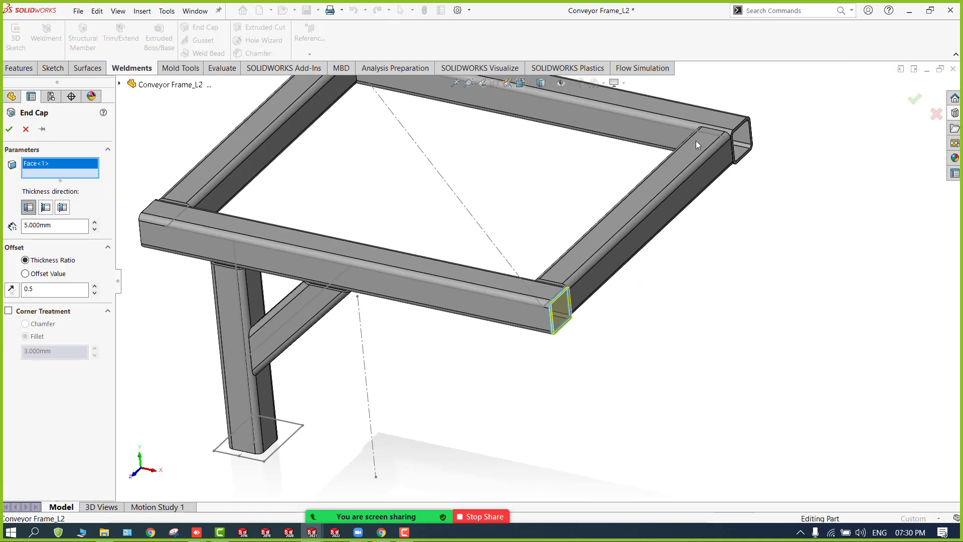
pyautogui.scroll(-4, 696, 141)
pyautogui.click(727, 149)
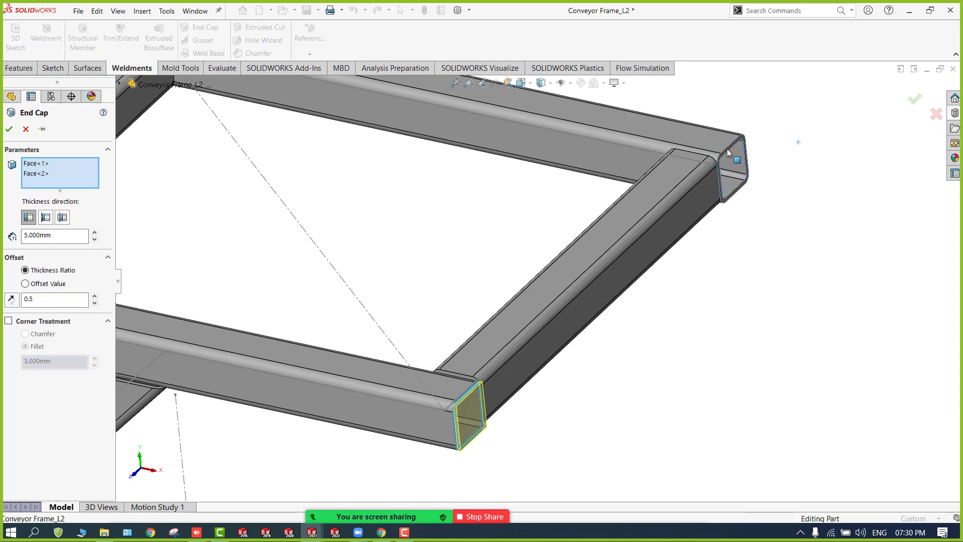
# Step: Add the open end faces of both long upper rails on the leg side to the end cap selection
pyautogui.scroll(5, 376, 294)
pyautogui.scroll(-5, 427, 285)
pyautogui.moveTo(426, 285); pyautogui.dragTo(506, 246, button='middle')
pyautogui.scroll(-3, 436, 247)
pyautogui.click(495, 221)
pyautogui.scroll(5, 488, 269)
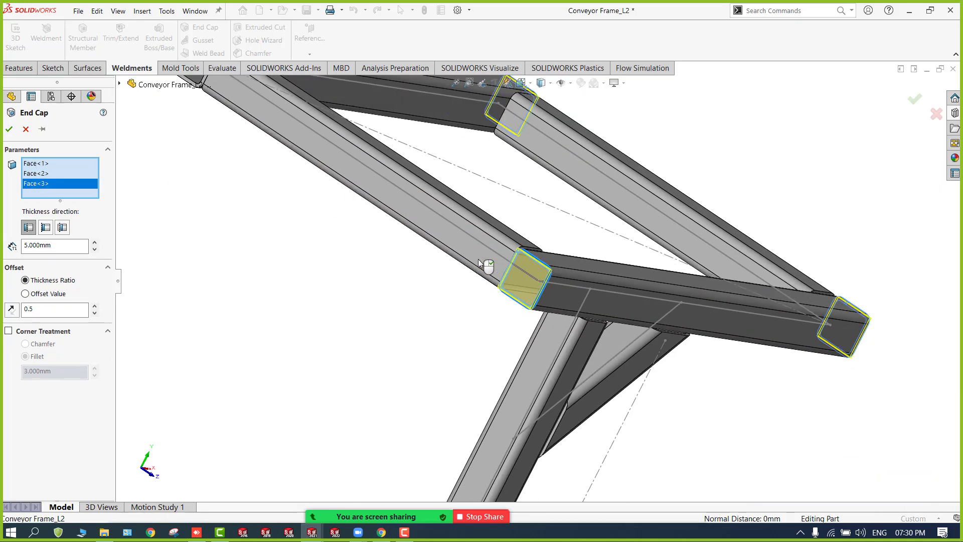
pyautogui.scroll(-5, 344, 151)
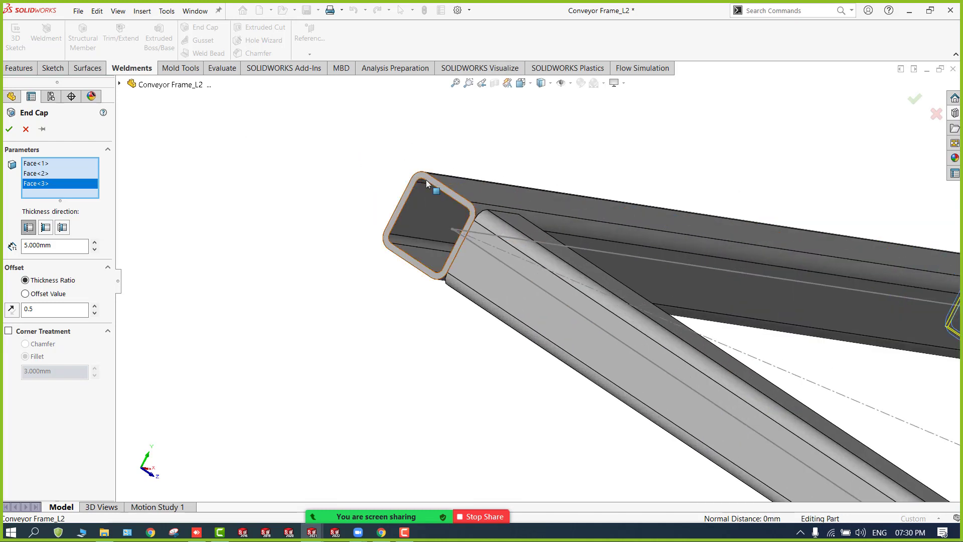
pyautogui.click(425, 177)
pyautogui.scroll(-2, 432, 200)
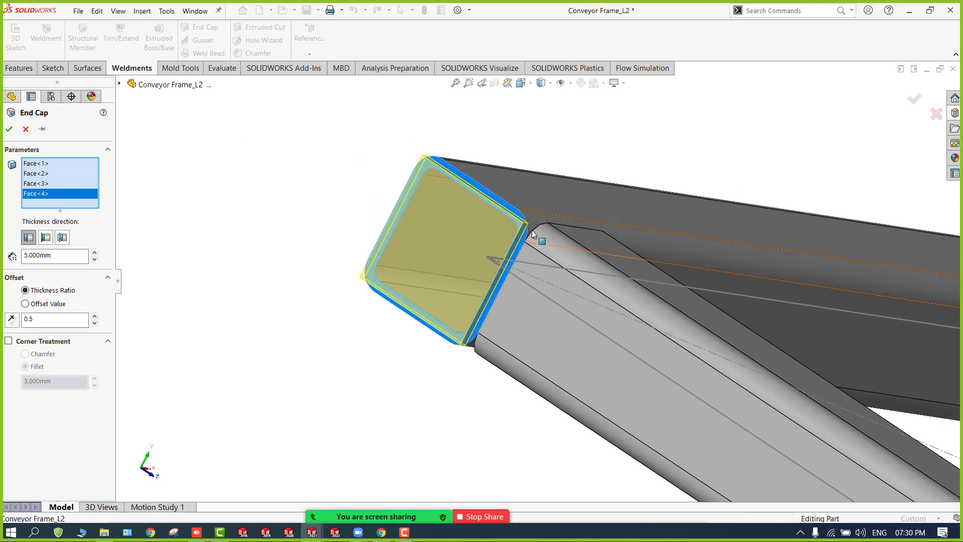
# Step: Try the inward and internal thickness directions for the end caps, and restore the outward direction
pyautogui.click(46, 239)
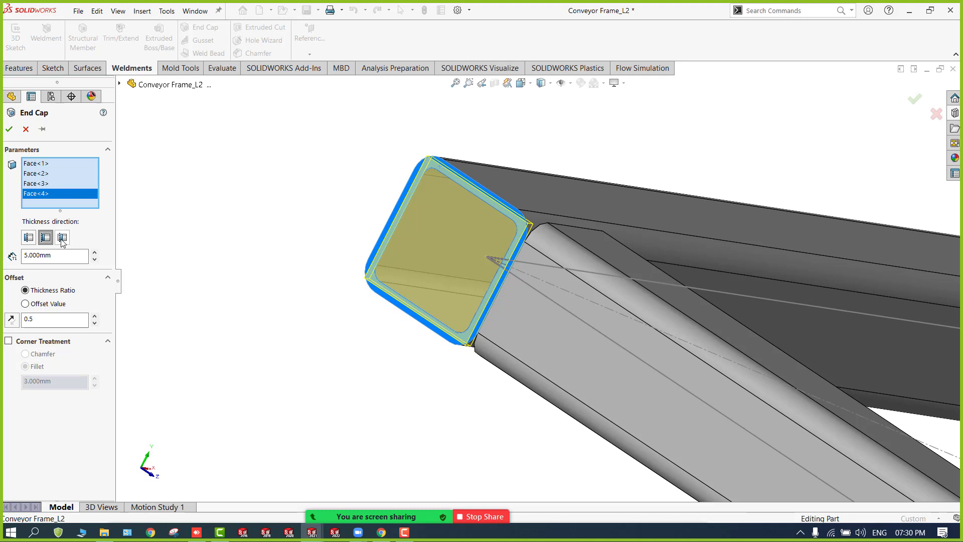
pyautogui.click(63, 238)
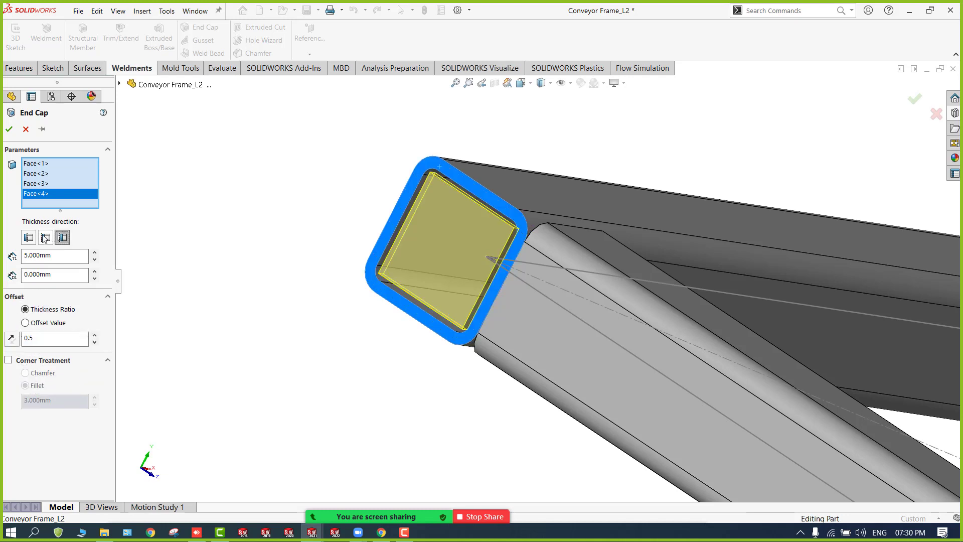
pyautogui.click(30, 239)
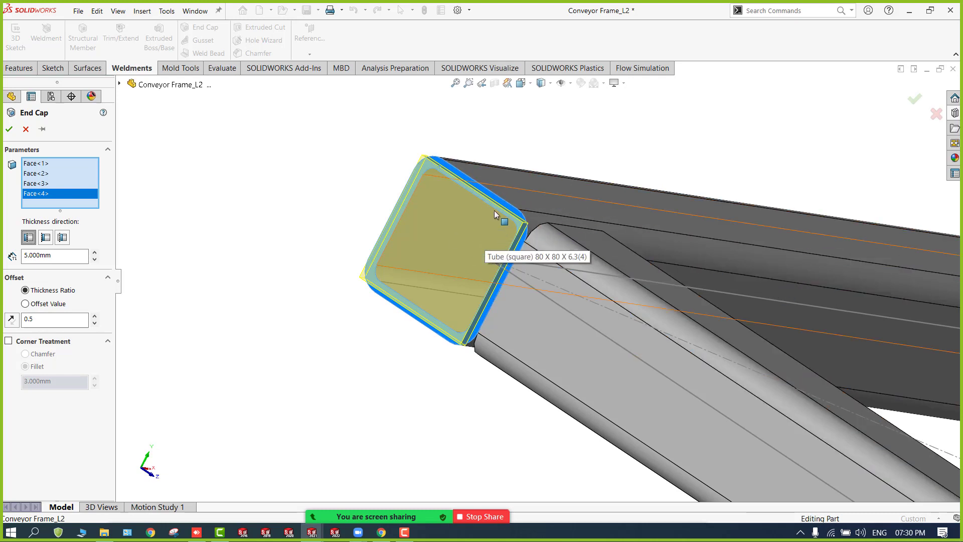
# Step: Apply a 5 mm fillet corner treatment to the end caps and accept the feature
pyautogui.click(17, 343)
pyautogui.click(35, 381)
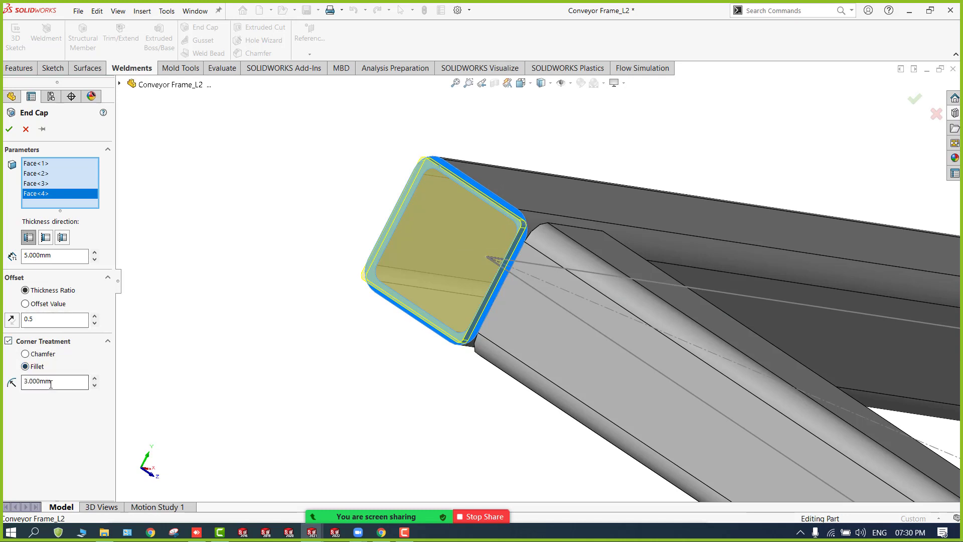
pyautogui.write('5')
pyautogui.press('Return')
pyautogui.scroll(8, 507, 225)
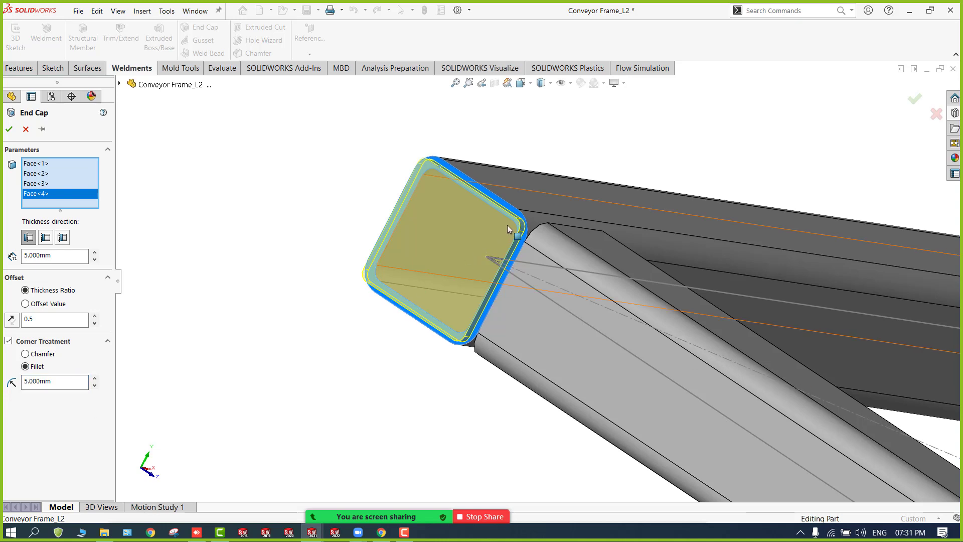
pyautogui.scroll(-4, 617, 354)
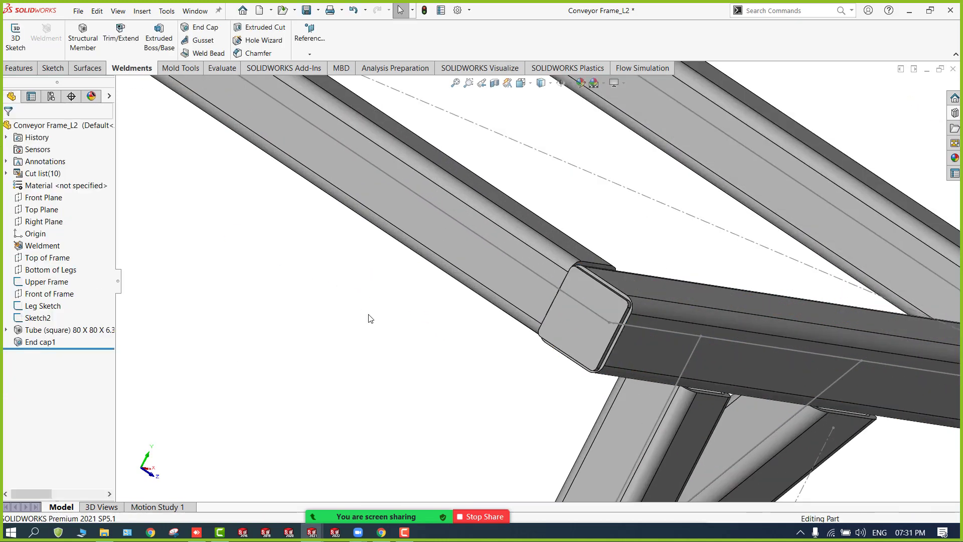
# Step: Examine the end caps at the ends of both long upper rails
pyautogui.press('f')
pyautogui.moveTo(502, 261); pyautogui.dragTo(462, 259, button='middle')
pyautogui.scroll(-6, 462, 258)
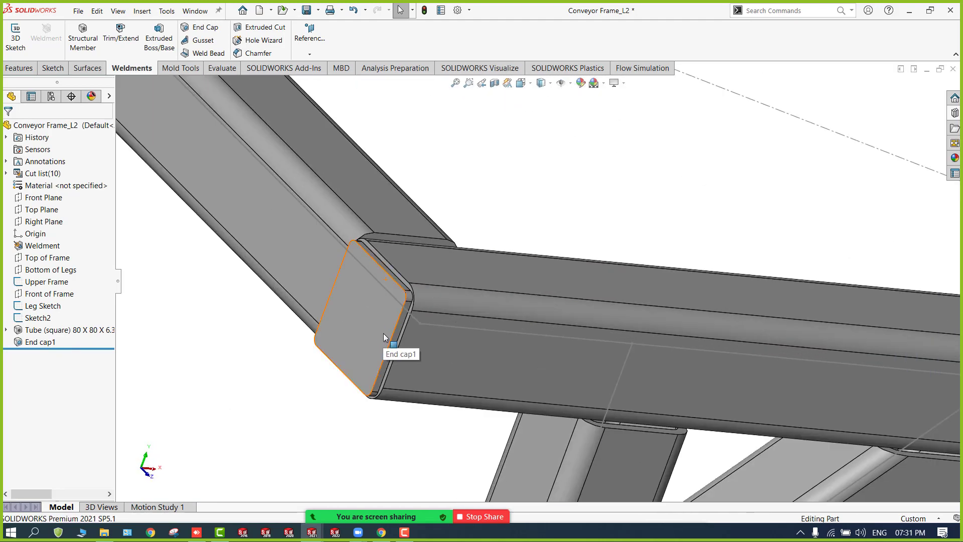
pyautogui.scroll(7, 384, 337)
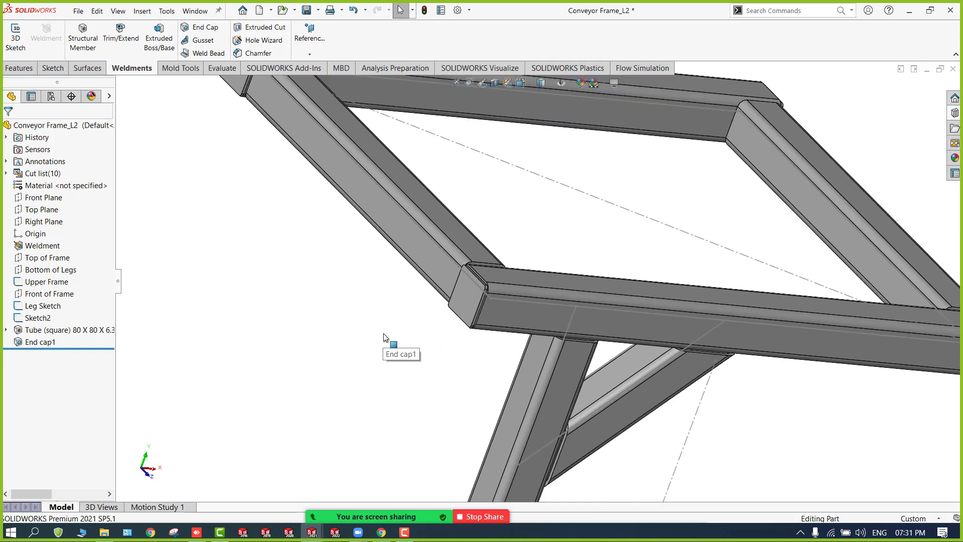
pyautogui.moveTo(386, 337); pyautogui.dragTo(365, 326, button='middle')
pyautogui.scroll(5, 311, 307)
pyautogui.scroll(-5, 738, 299)
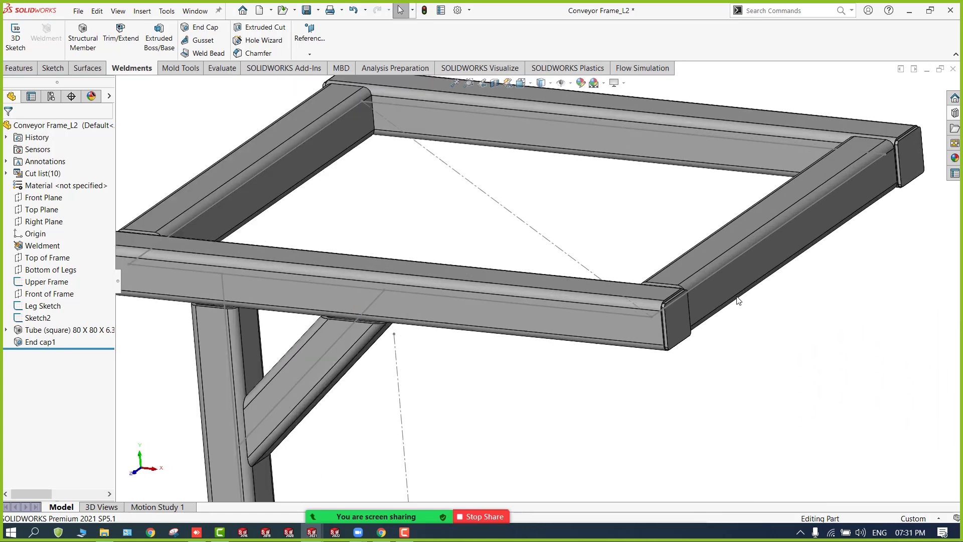
# Step: Hide the Upper Frame sketch and the Leg Sketch
pyautogui.click(687, 294)
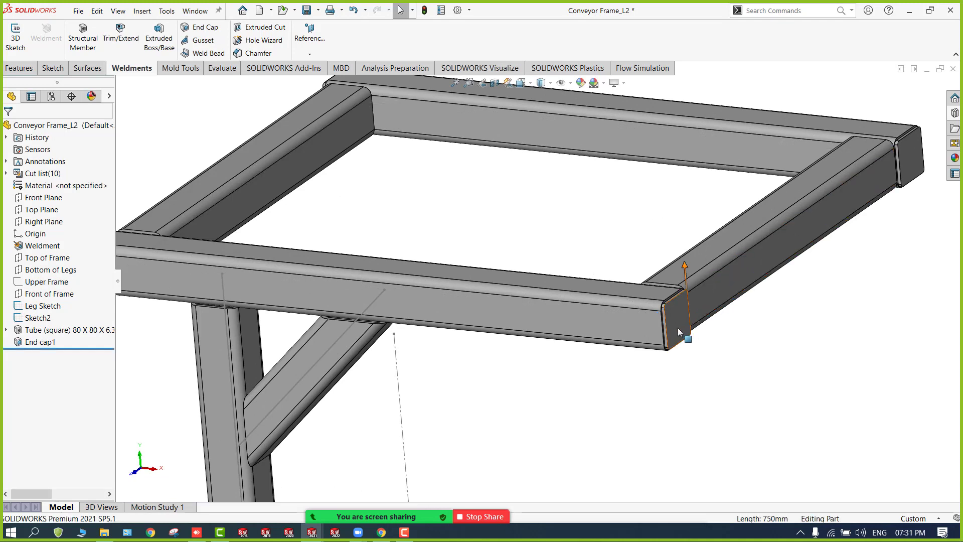
pyautogui.click(336, 342)
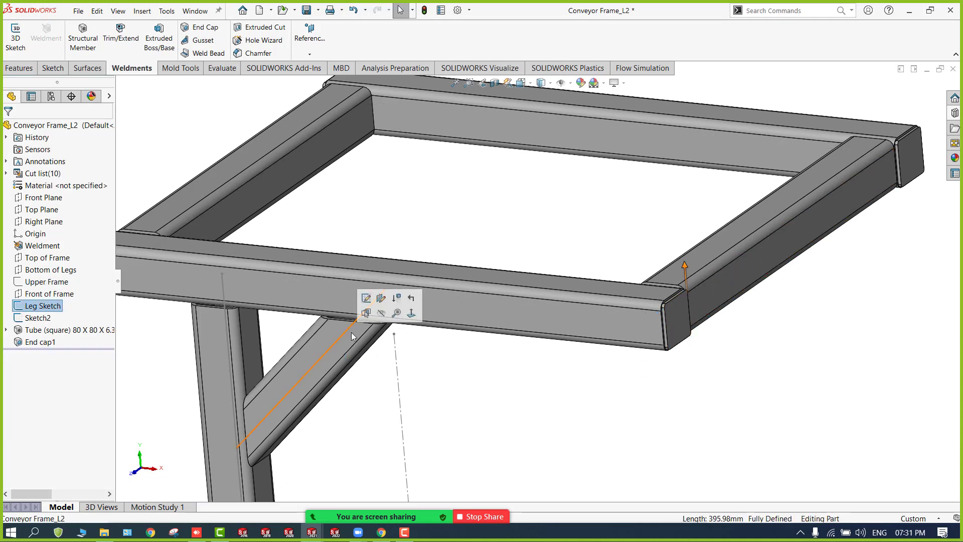
pyautogui.click(377, 323)
pyautogui.press('f')
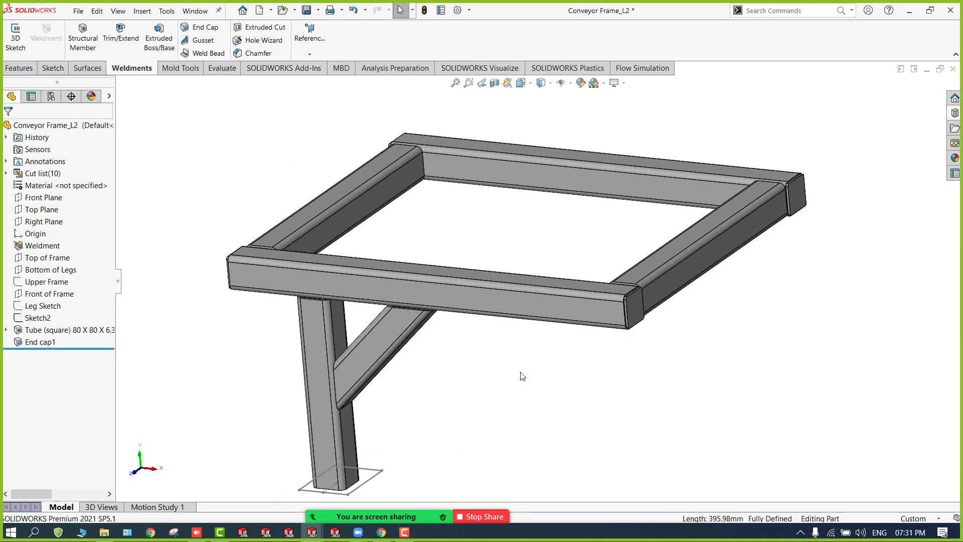
pyautogui.click(520, 372)
pyautogui.press('f')
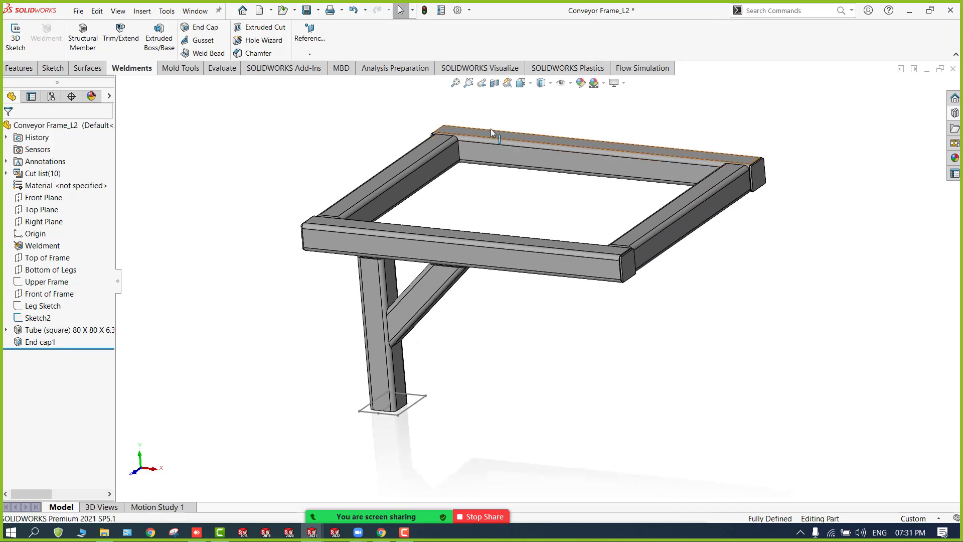
# Step: Start a Gusset and select the inner face of the short upper rail on the leg side as the first supporting face
pyautogui.scroll(-2, 494, 126)
pyautogui.moveTo(472, 231)
pyautogui.mouseDown(button='middle')
pyautogui.moveTo(456, 237)
pyautogui.moveTo(472, 250)
pyautogui.mouseUp(button='middle')
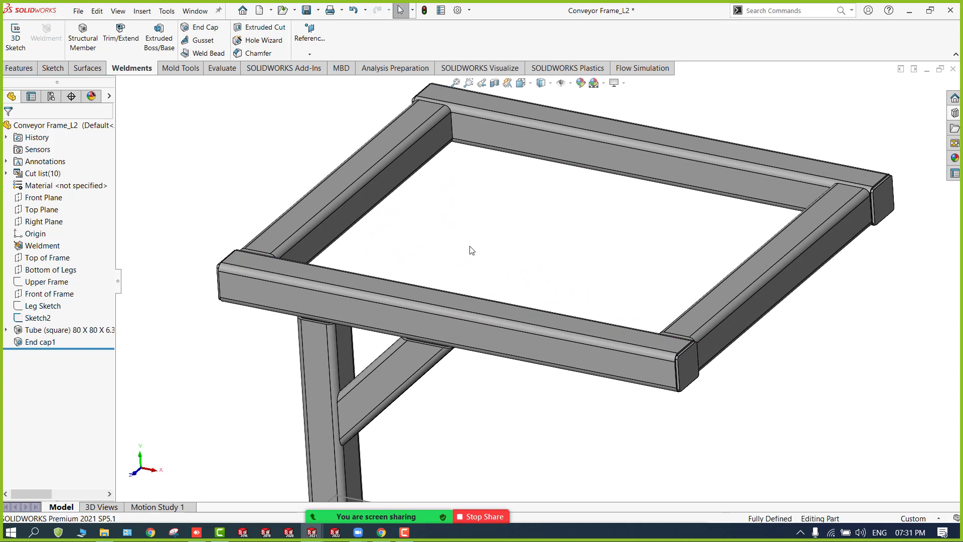
pyautogui.scroll(2, 471, 249)
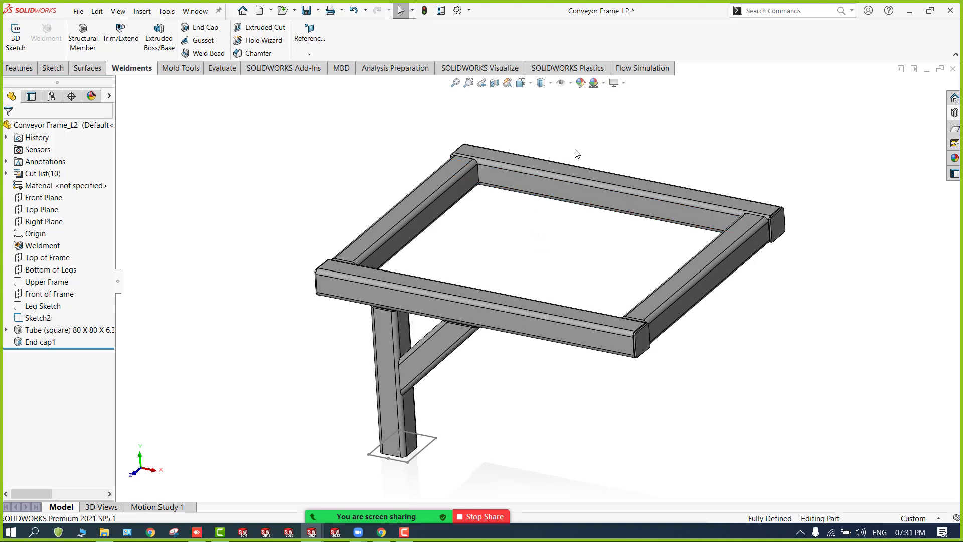
pyautogui.scroll(-1, 577, 153)
pyautogui.scroll(-2, 577, 154)
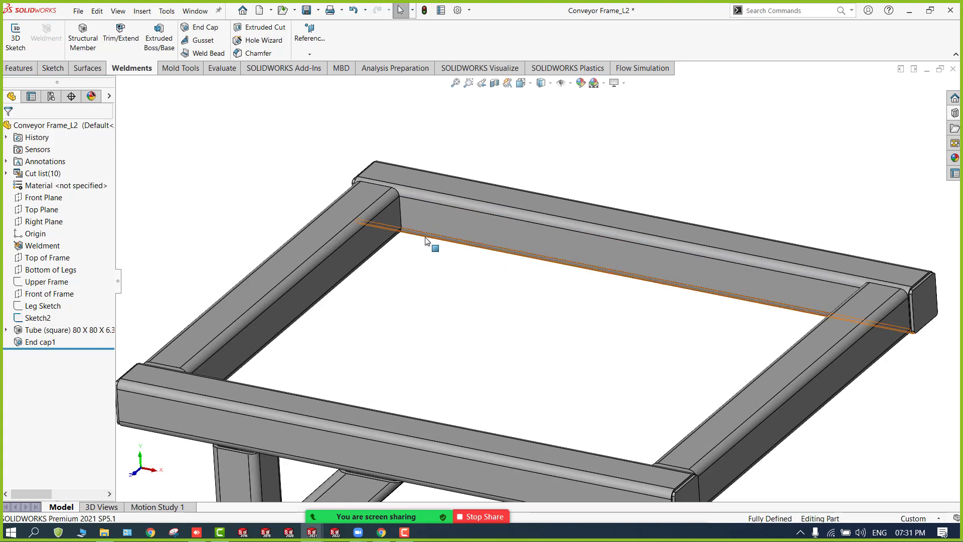
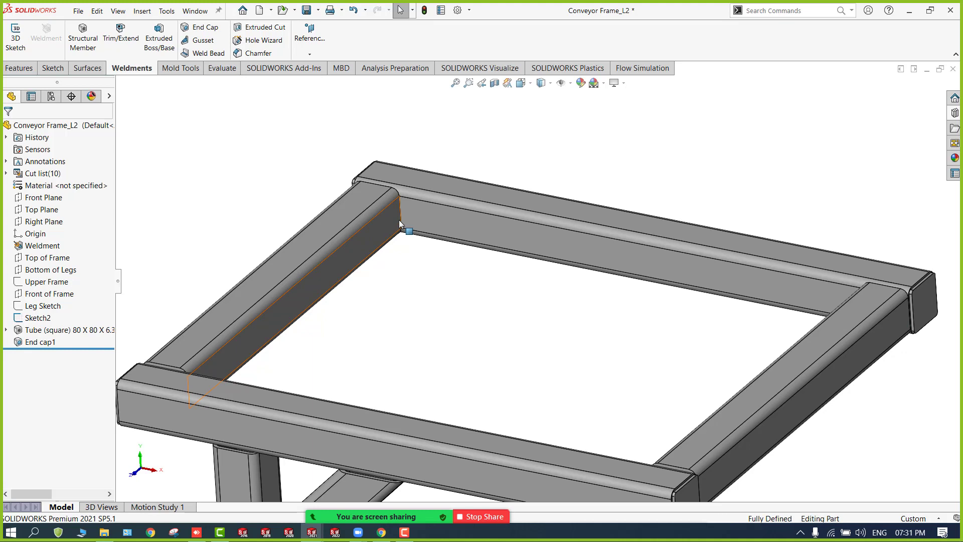
pyautogui.click(203, 40)
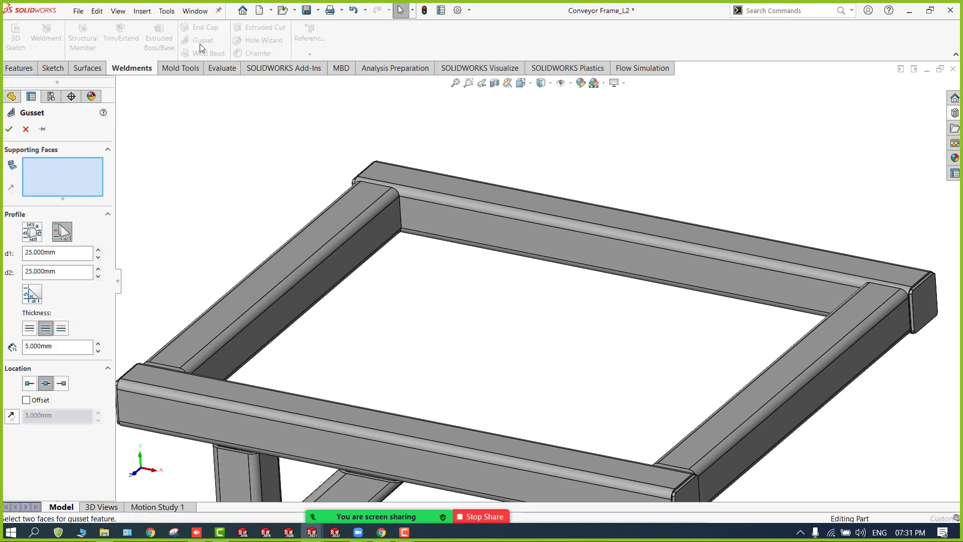
pyautogui.click(364, 258)
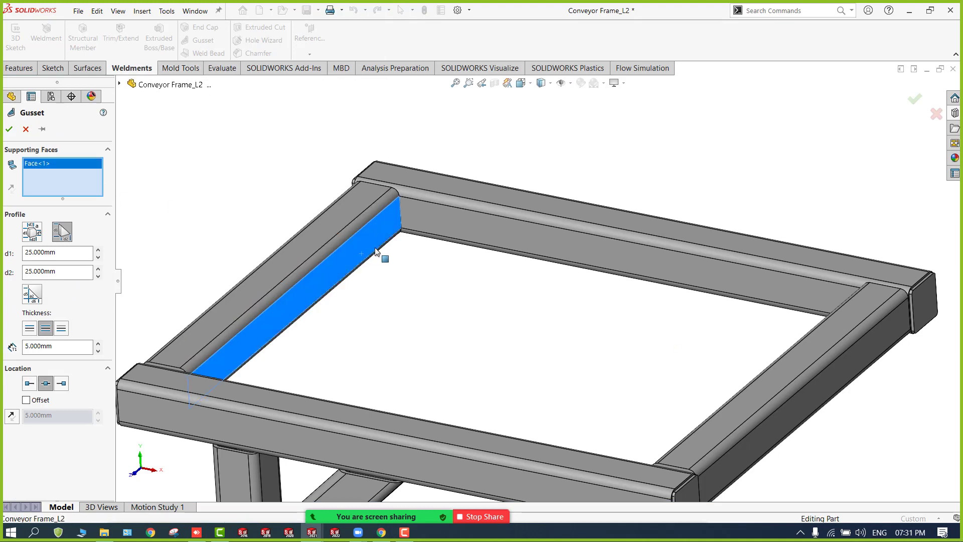
# Step: Add the adjoining inner tube face as the second supporting face and choose the polygonal profile for the gusset
pyautogui.click(429, 223)
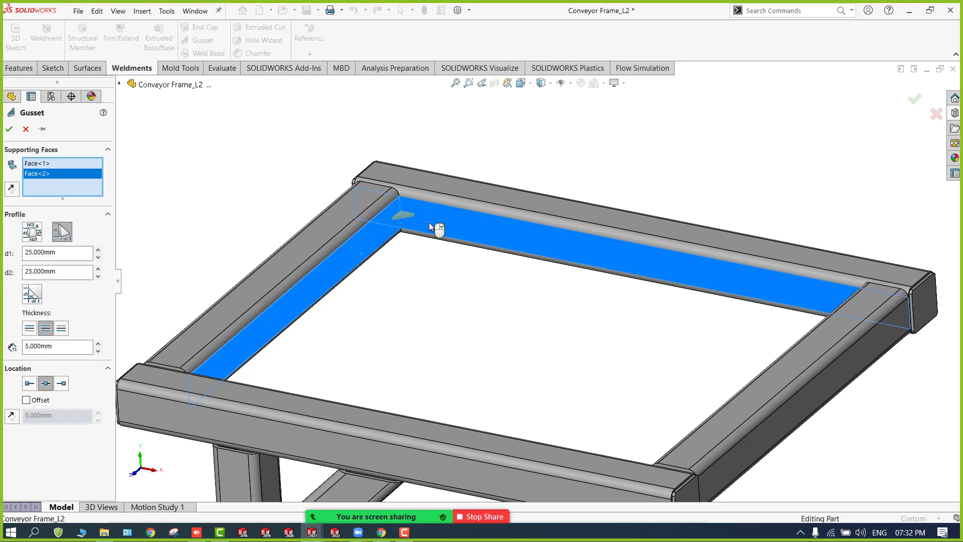
pyautogui.click(32, 231)
pyautogui.scroll(-5, 432, 221)
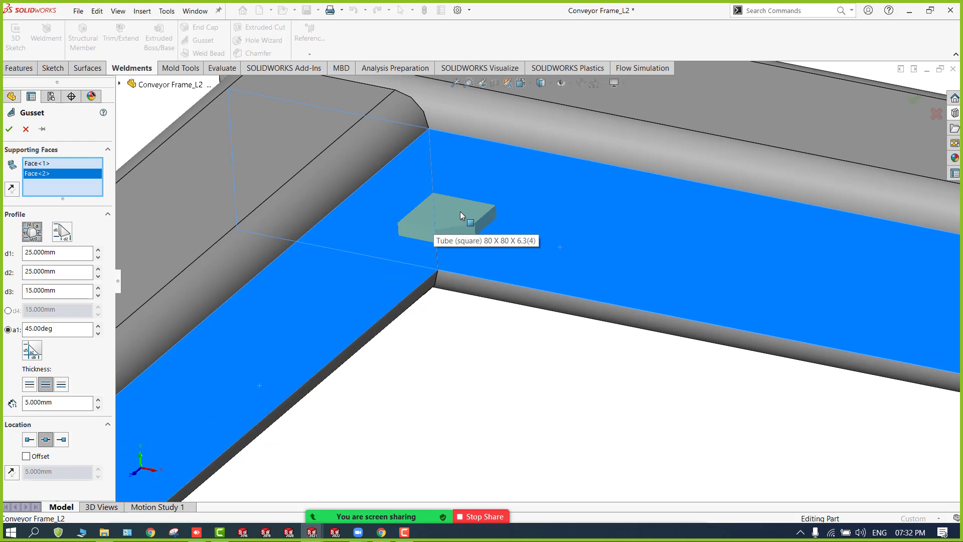
pyautogui.click(62, 231)
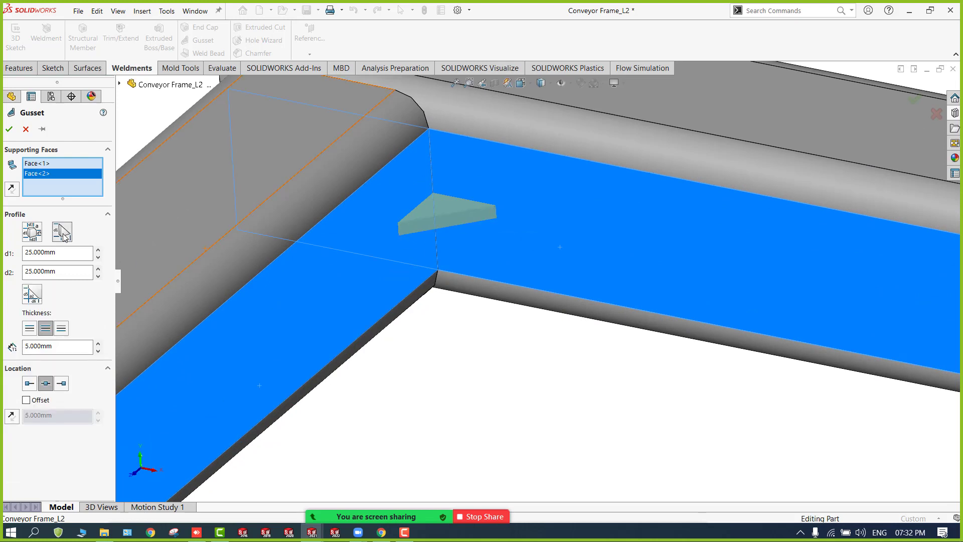
pyautogui.click(38, 239)
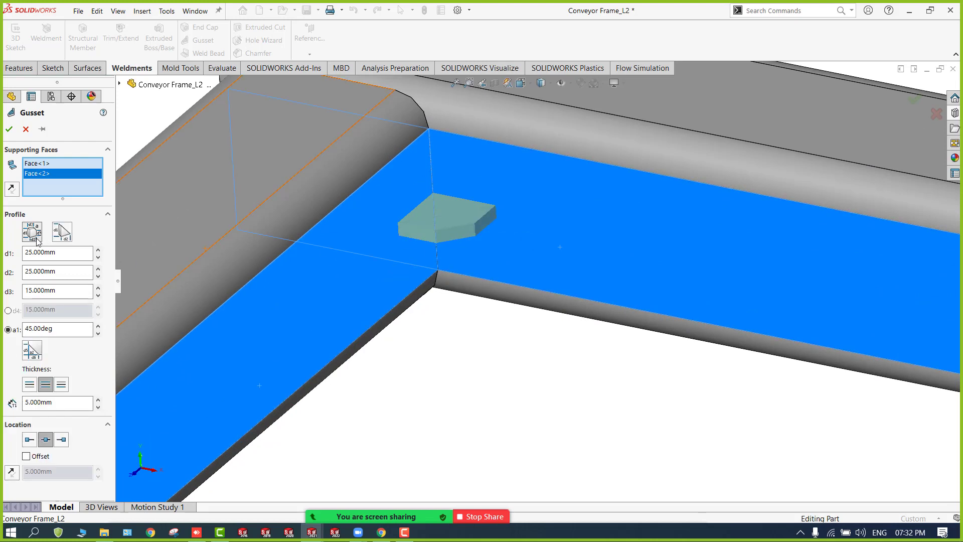
# Step: Set the gusset's profile distances d1 and d2 to 35 mm each
pyautogui.click(98, 250)
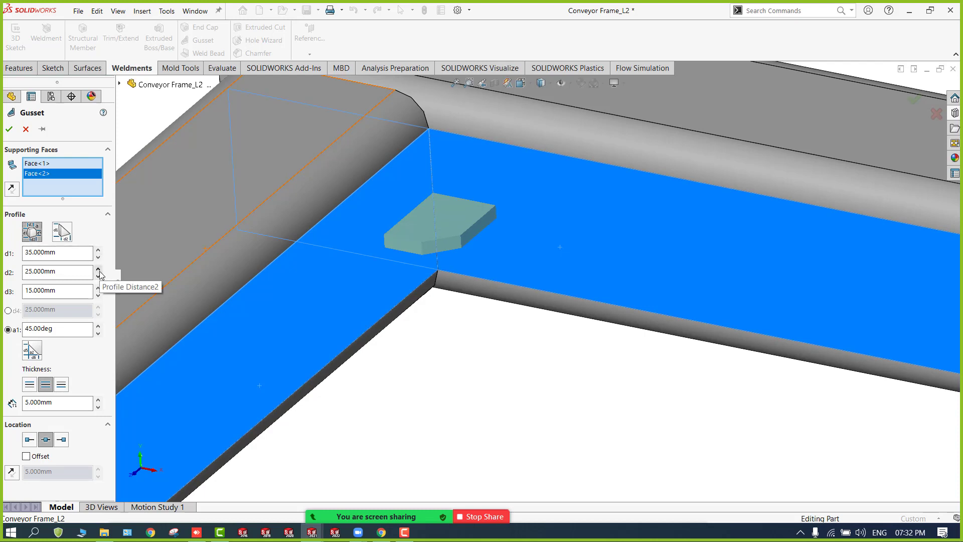
pyautogui.click(98, 269)
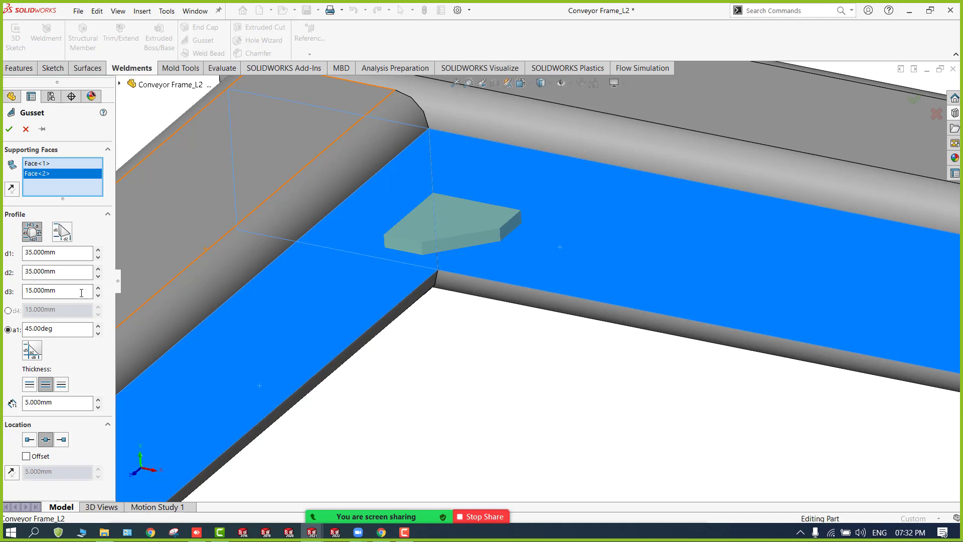
pyautogui.moveTo(443, 289); pyautogui.dragTo(458, 318, button='middle')
pyautogui.scroll(4, 459, 318)
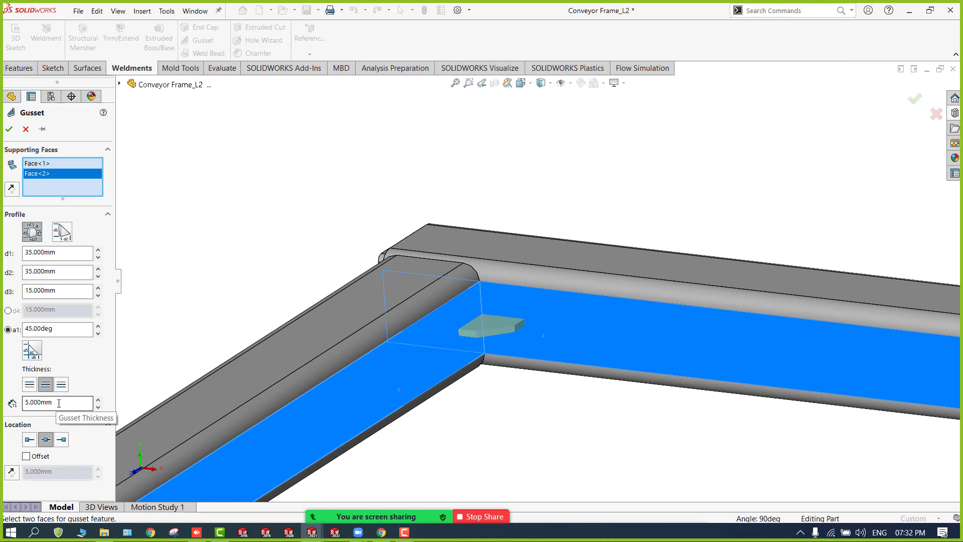
# Step: Set the gusset thickness to 2 mm
pyautogui.moveTo(58, 403); pyautogui.dragTo(20, 410)
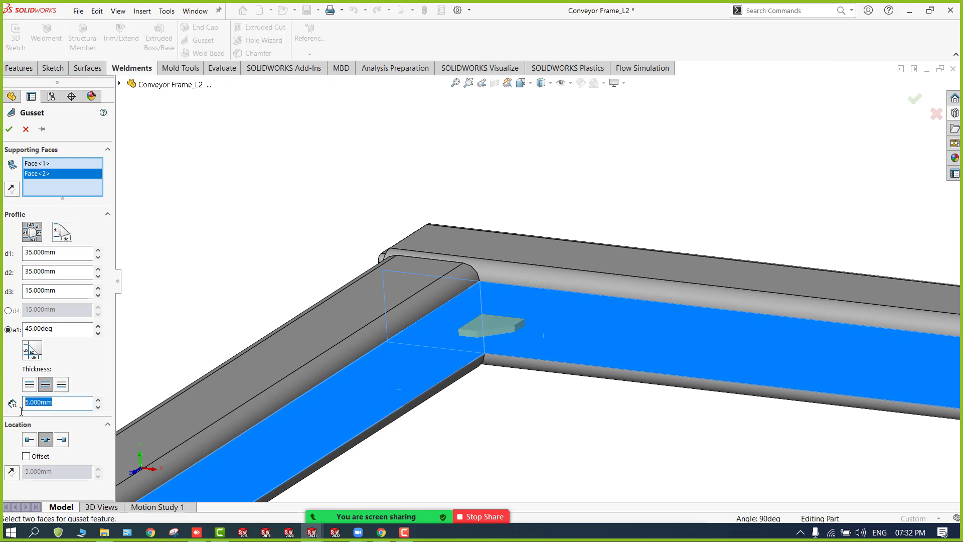
pyautogui.write('2')
pyautogui.press('Return')
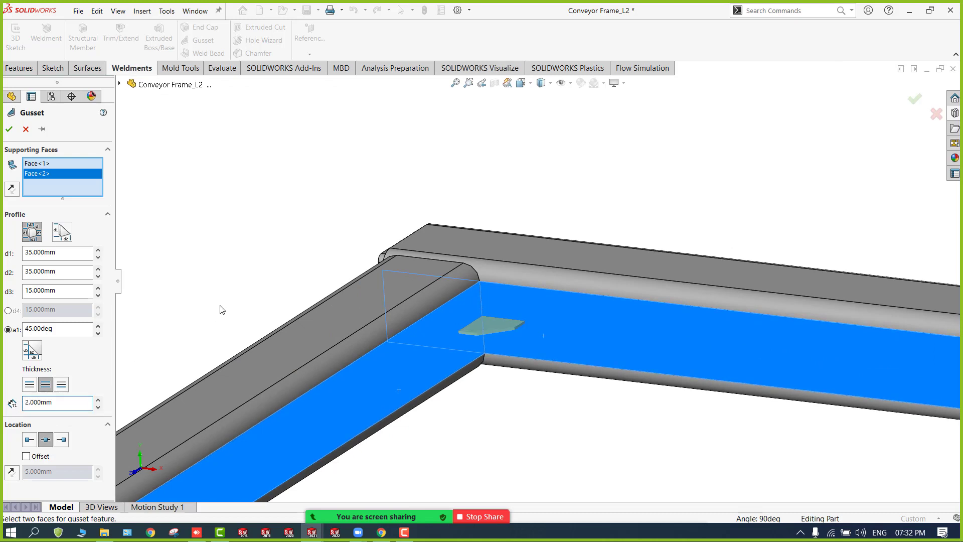
pyautogui.scroll(-2, 518, 320)
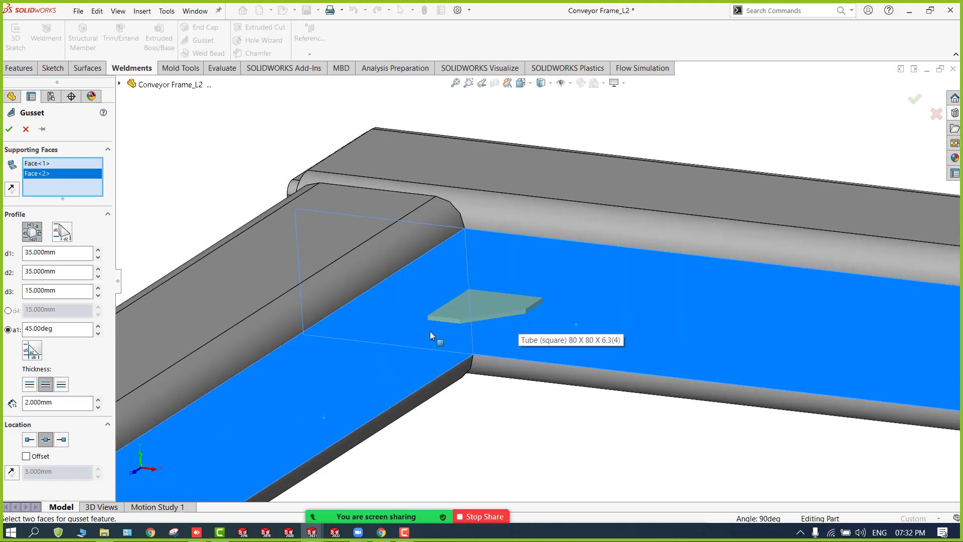
# Step: Try the start and end locations for the gusset, return it to the midpoint, and leave the offset off
pyautogui.click(29, 440)
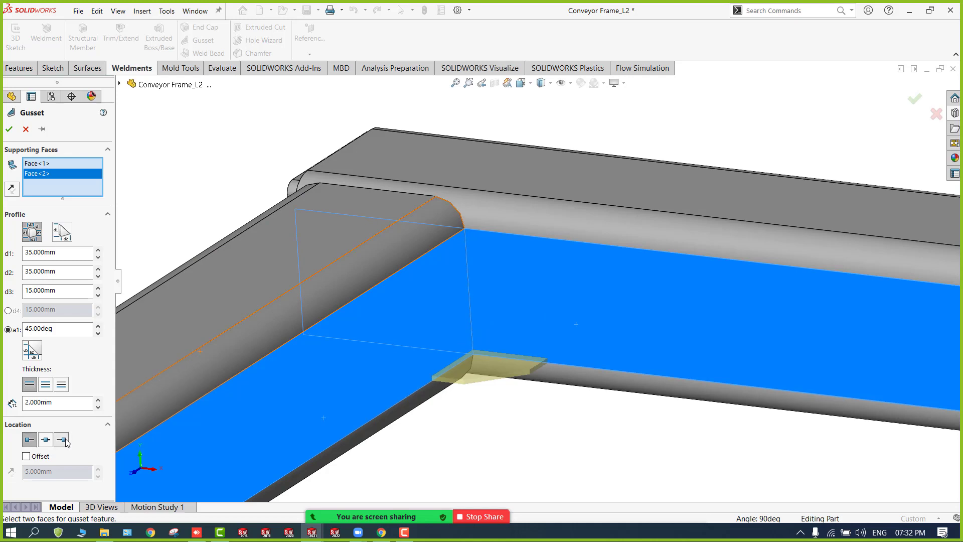
pyautogui.click(62, 440)
pyautogui.click(45, 442)
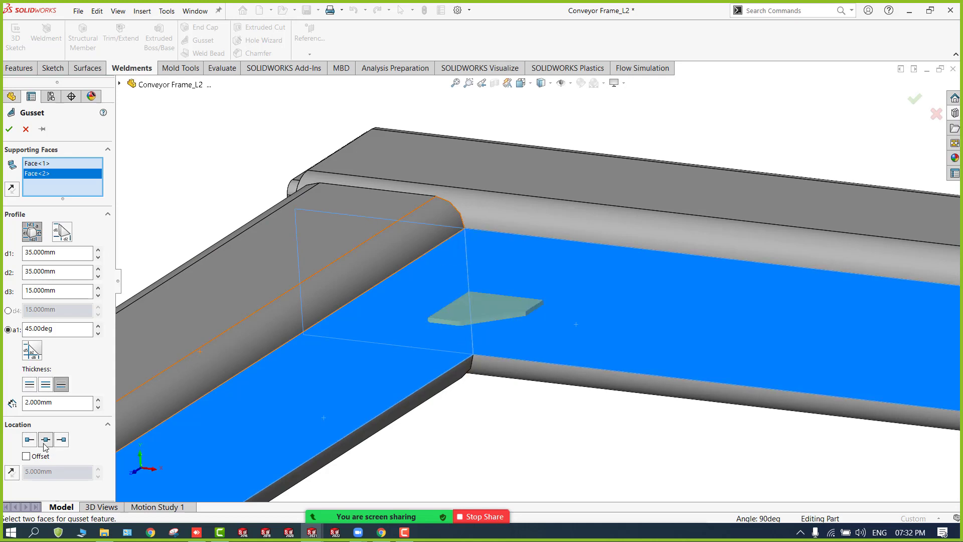
pyautogui.click(26, 456)
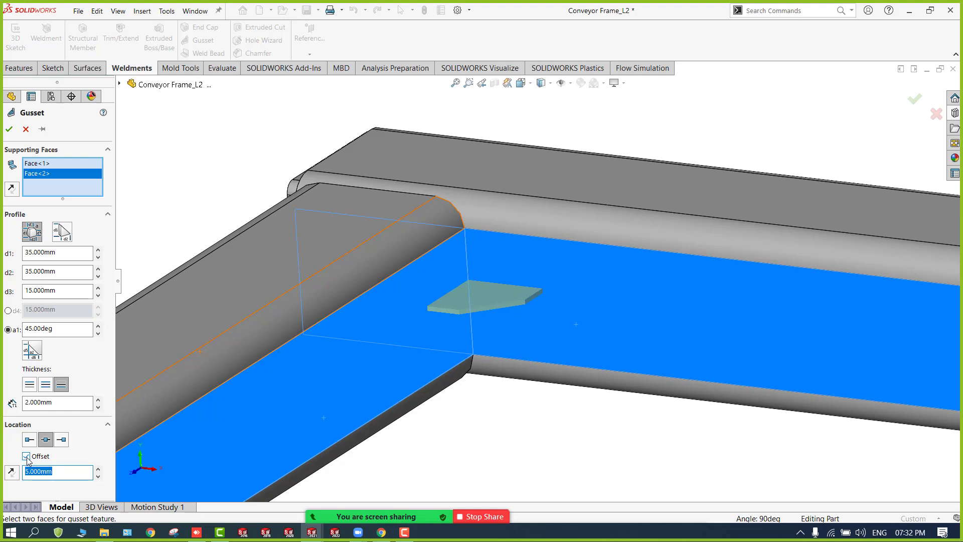
pyautogui.click(26, 457)
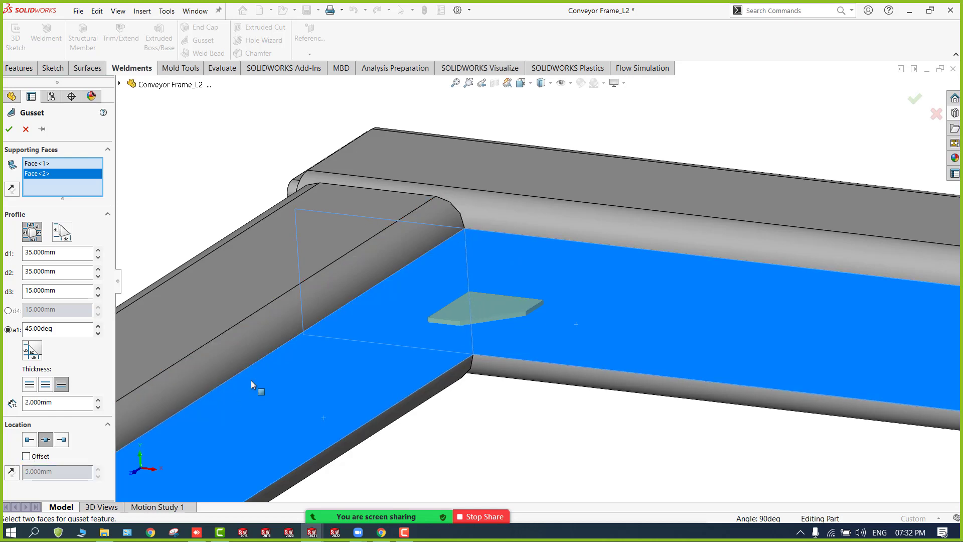
# Step: Set the gusset thickness to 5 mm, create it in the frame corner, and close the Gusset command
pyautogui.moveTo(66, 403); pyautogui.dragTo(1, 421)
pyautogui.write('5')
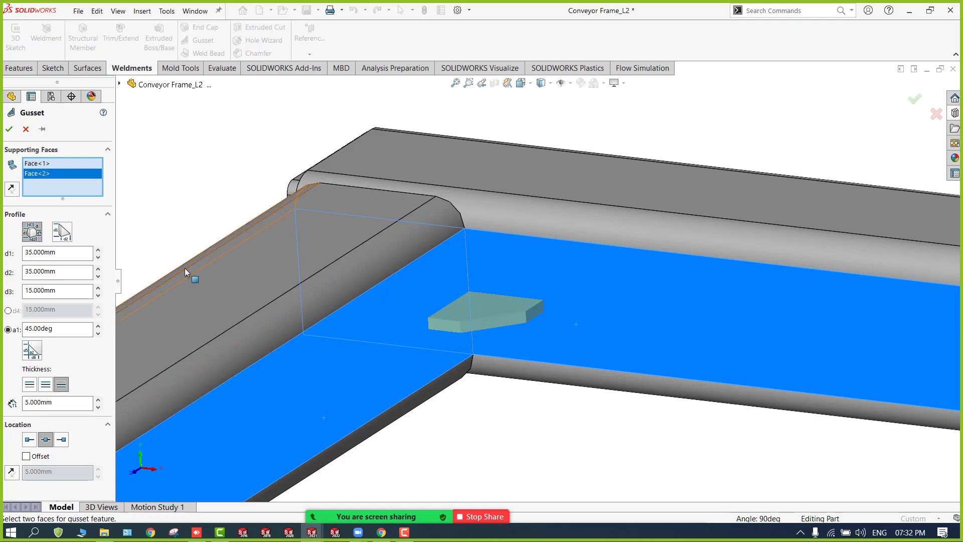
pyautogui.write('f')
pyautogui.moveTo(247, 261); pyautogui.dragTo(252, 302, button='middle')
pyautogui.click(42, 131)
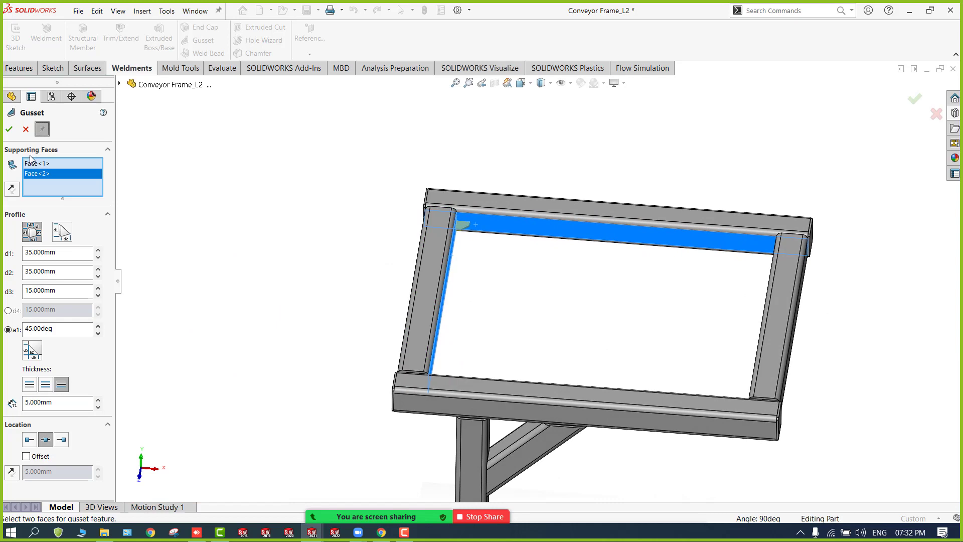
pyautogui.moveTo(254, 237); pyautogui.dragTo(225, 216, button='middle')
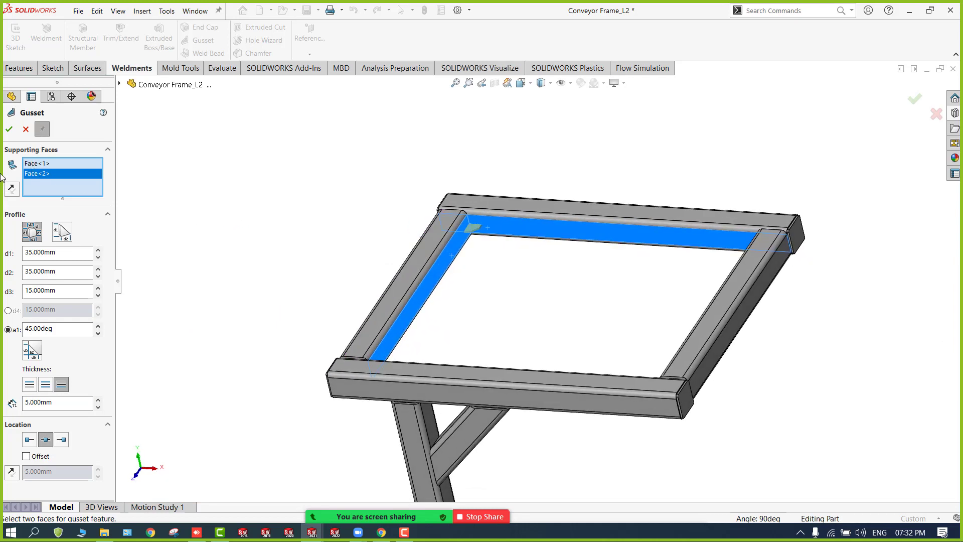
pyautogui.click(9, 129)
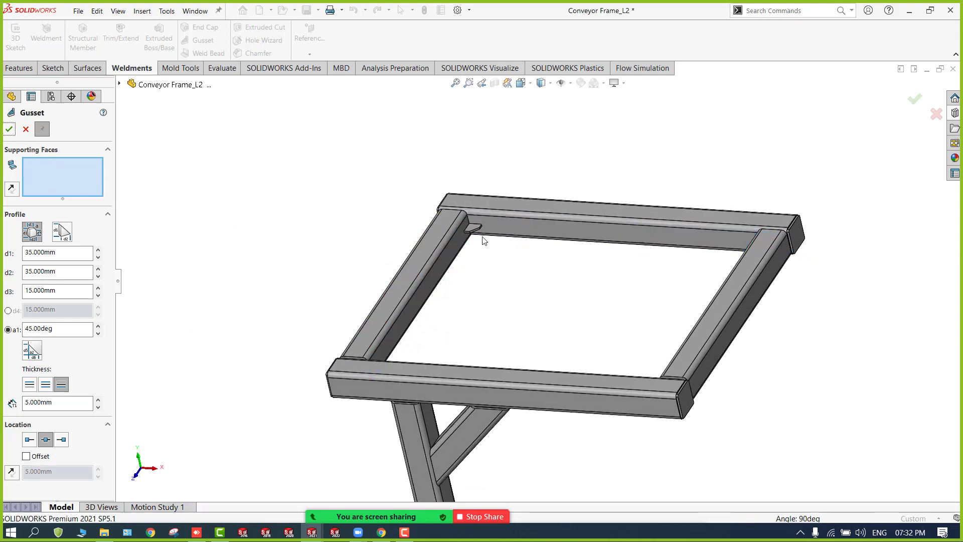
pyautogui.scroll(-5, 489, 231)
pyautogui.press('f')
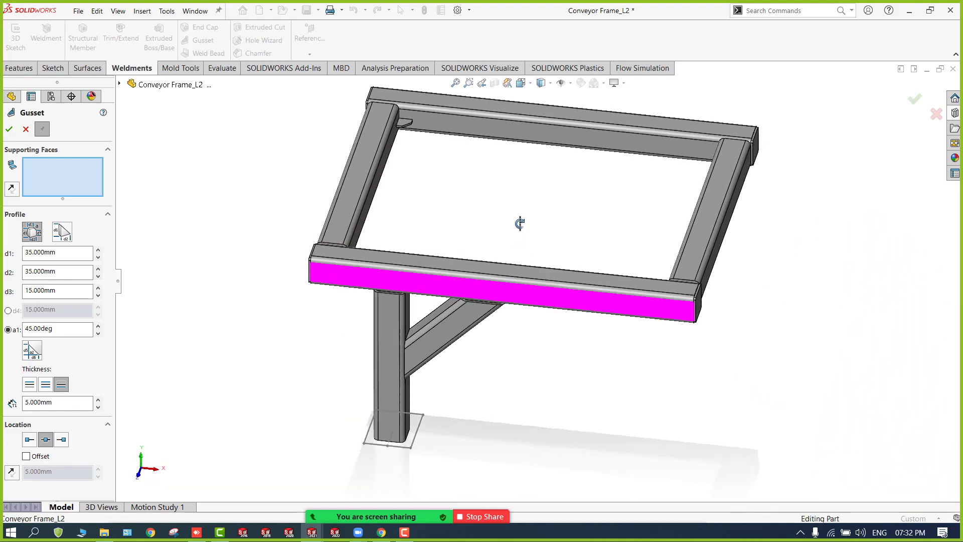
pyautogui.moveTo(516, 221); pyautogui.dragTo(490, 249, button='middle')
pyautogui.moveTo(464, 429); pyautogui.dragTo(199, 271, button='middle')
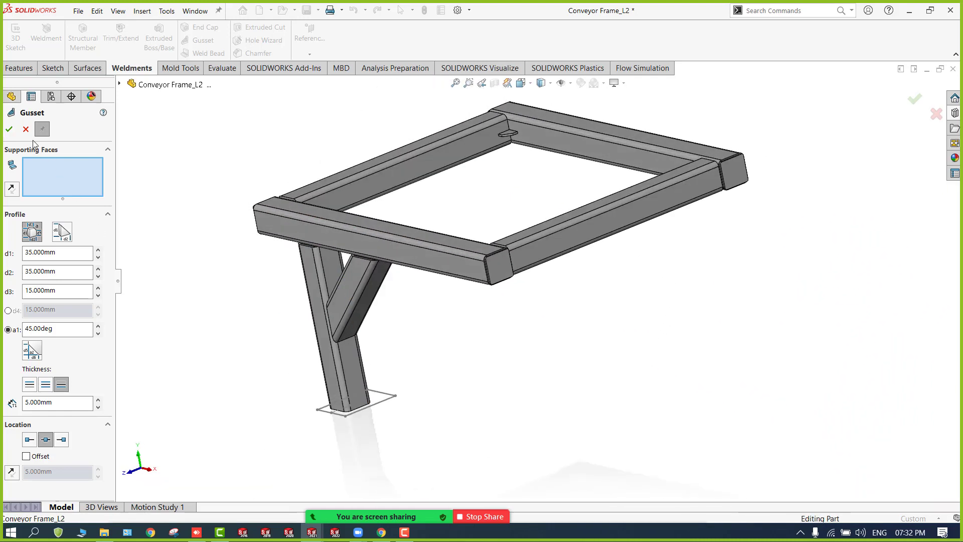
pyautogui.click(10, 129)
# Step: Extrude the rectangular sketch at the foot of the leg 10 mm downward as an unmerged base plate
pyautogui.moveTo(351, 381); pyautogui.dragTo(329, 396, button='middle')
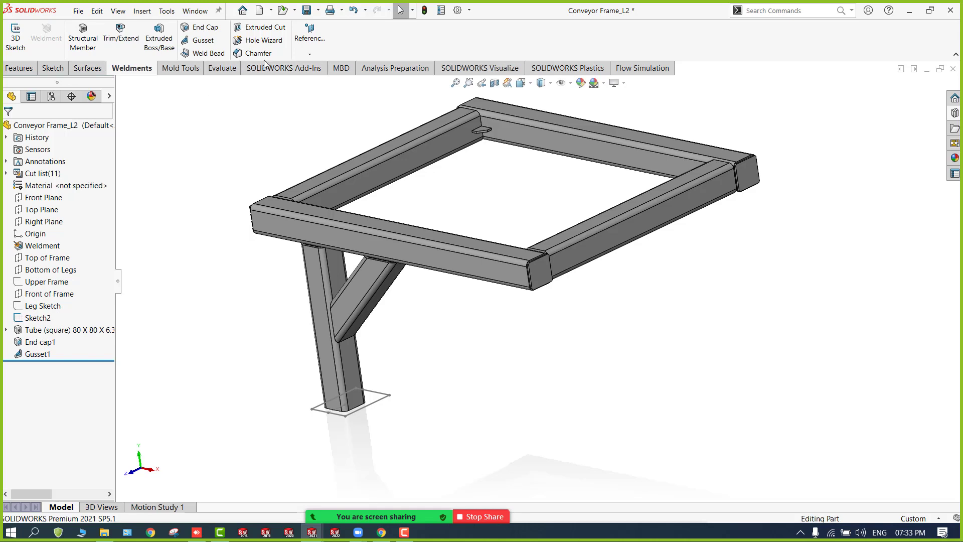
pyautogui.click(159, 39)
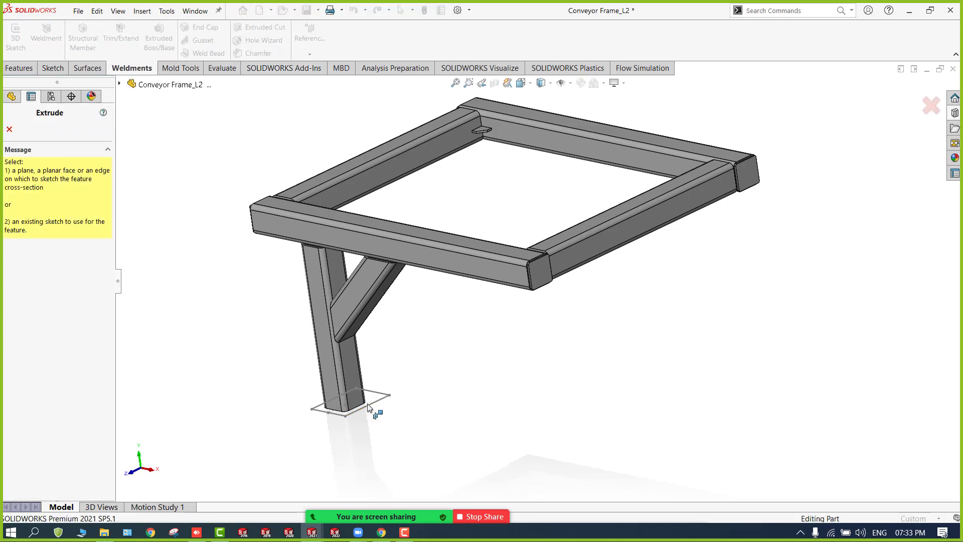
pyautogui.click(369, 403)
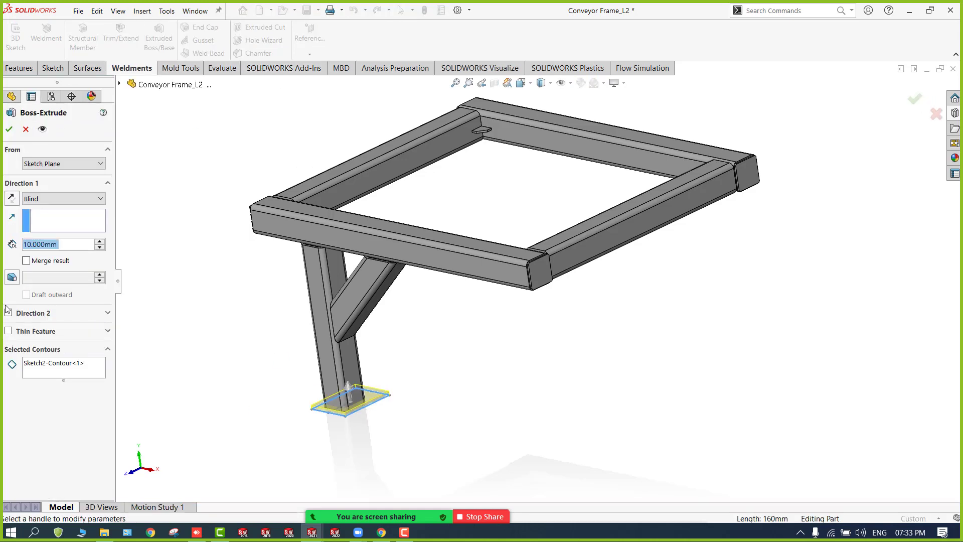
pyautogui.click(12, 198)
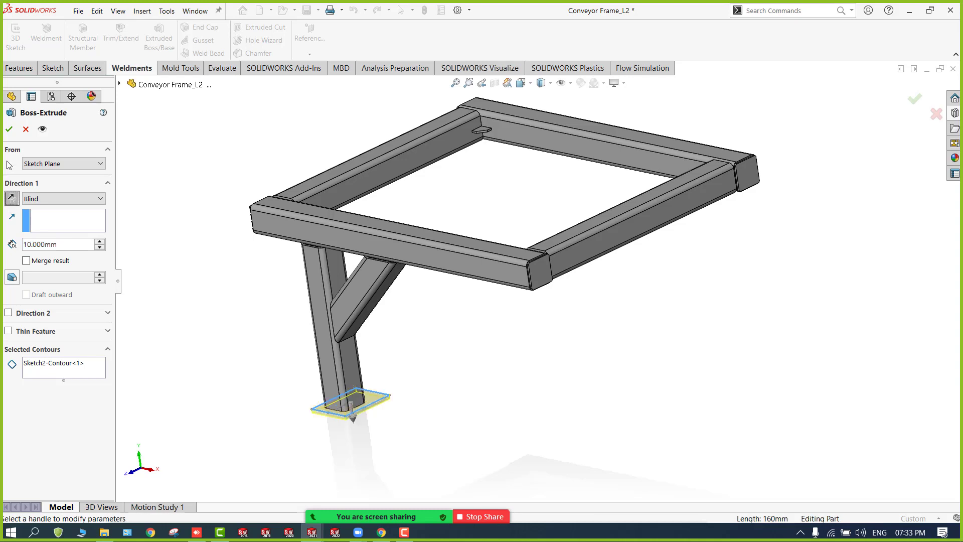
pyautogui.click(9, 129)
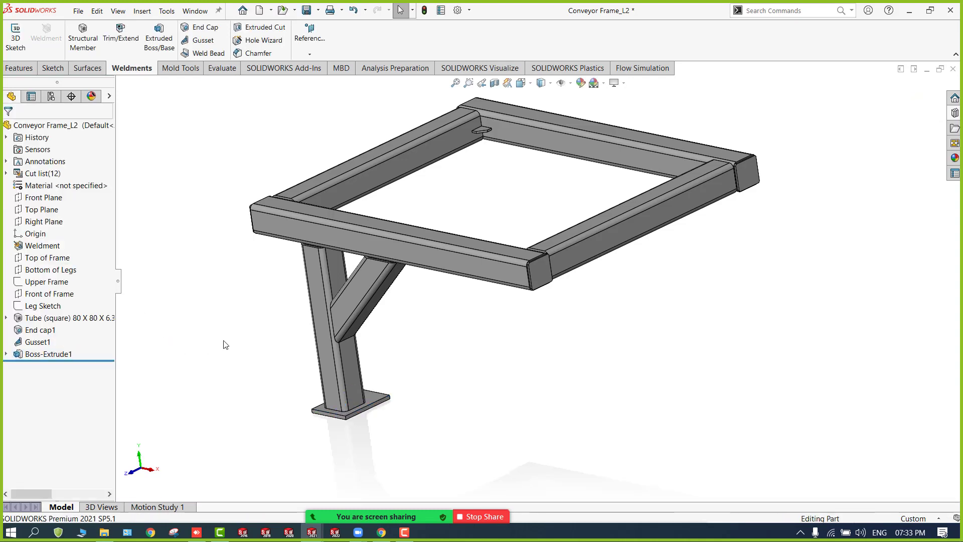
# Step: Mirror the leg tube, angled brace, base plate and corner gusset bodies about the Right Plane without merging solids
pyautogui.moveTo(225, 344); pyautogui.dragTo(271, 362, button='middle')
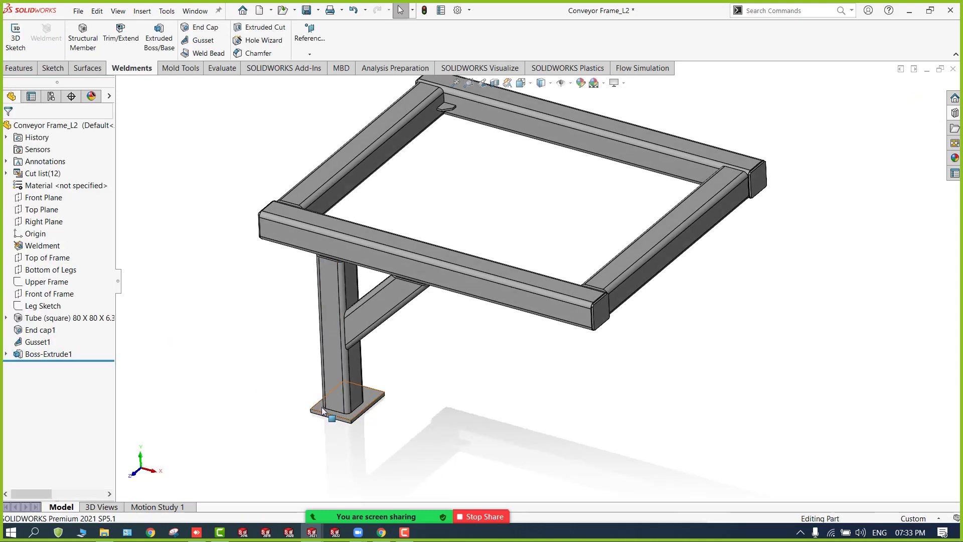
pyautogui.middleClick(244, 396)
pyautogui.middleClick(243, 397)
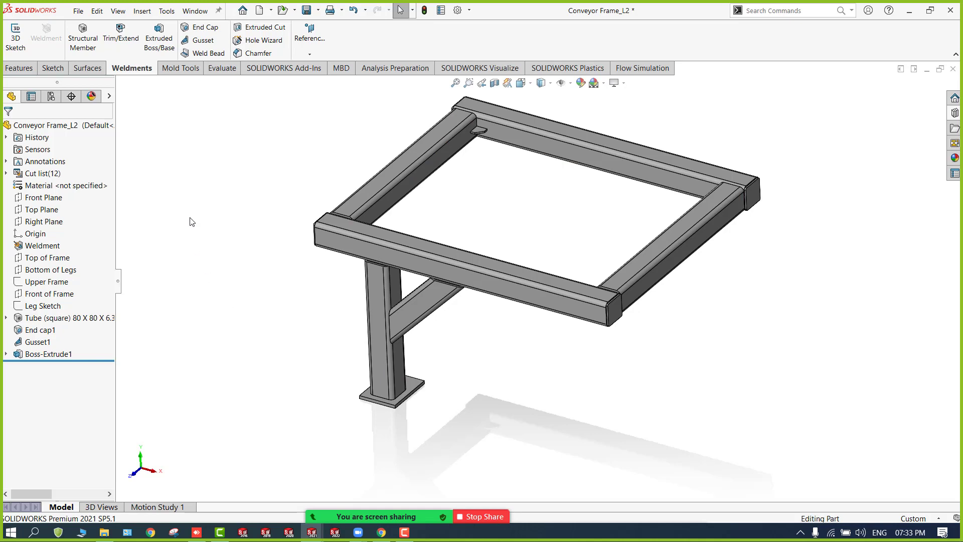
pyautogui.click(19, 68)
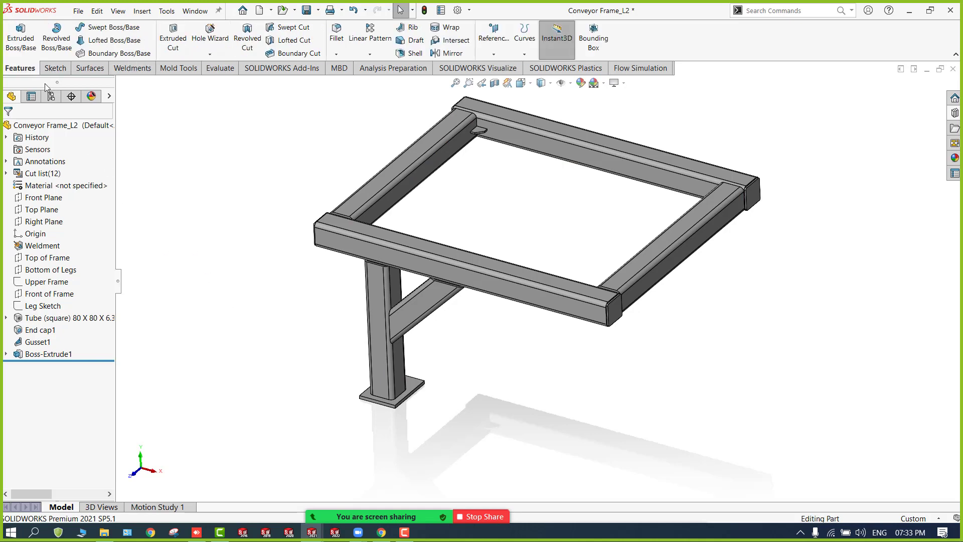
pyautogui.click(450, 53)
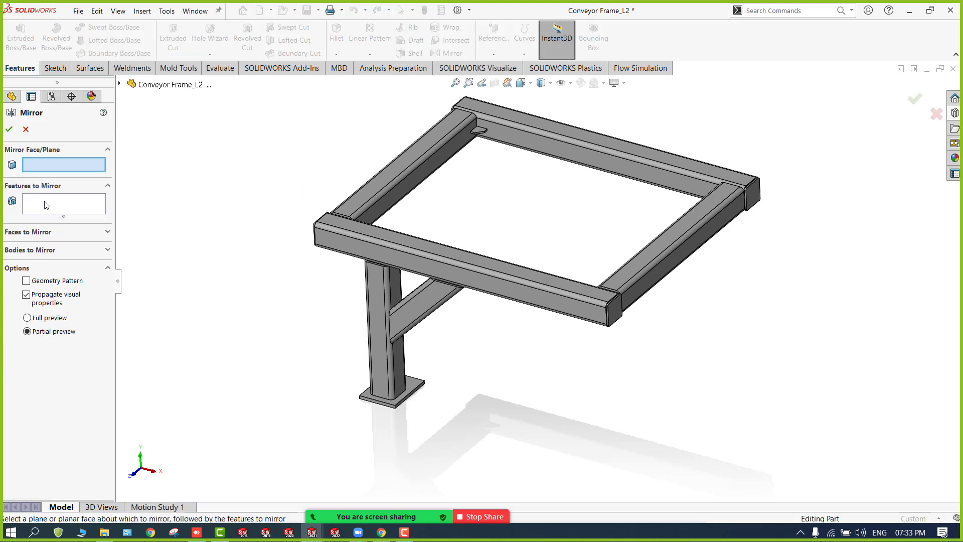
pyautogui.click(29, 250)
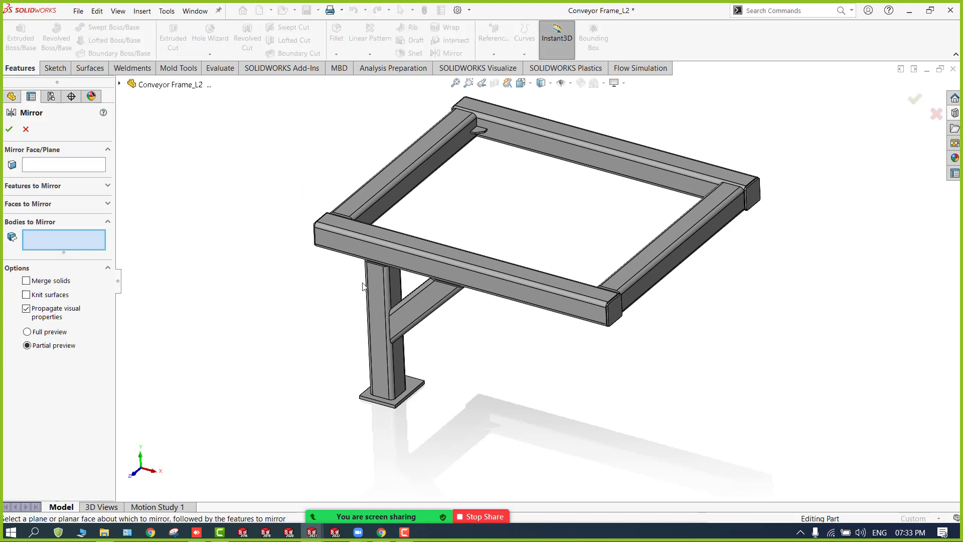
pyautogui.click(377, 287)
pyautogui.click(423, 299)
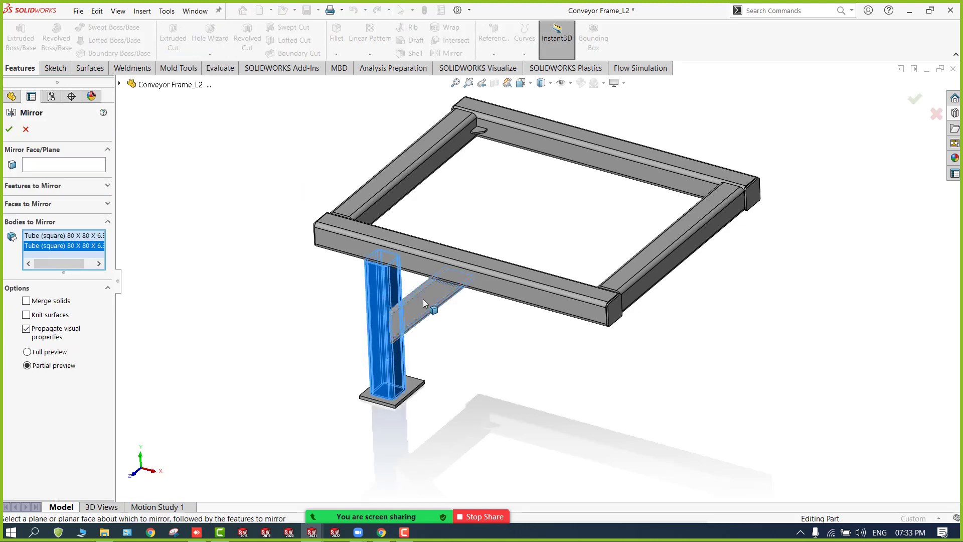
pyautogui.click(389, 403)
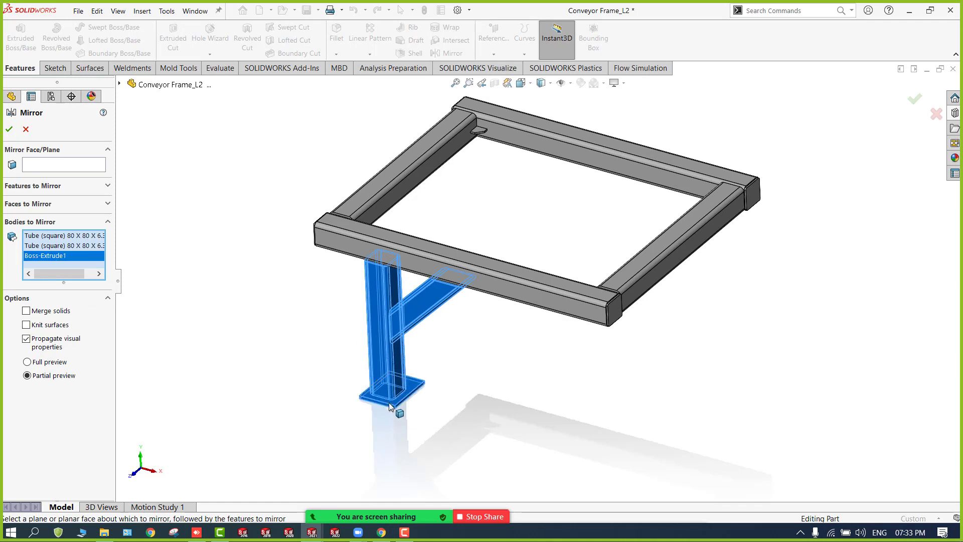
pyautogui.click(478, 132)
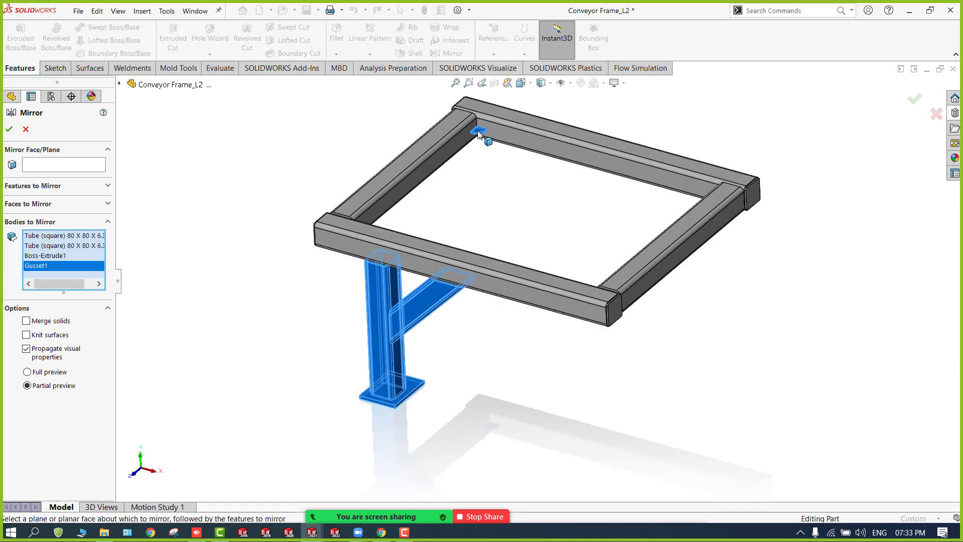
pyautogui.click(56, 167)
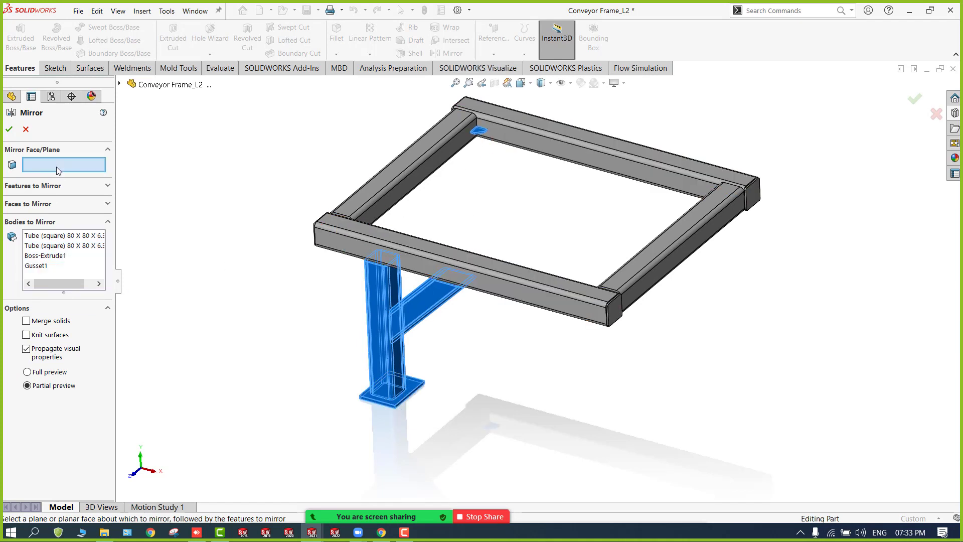
pyautogui.click(120, 85)
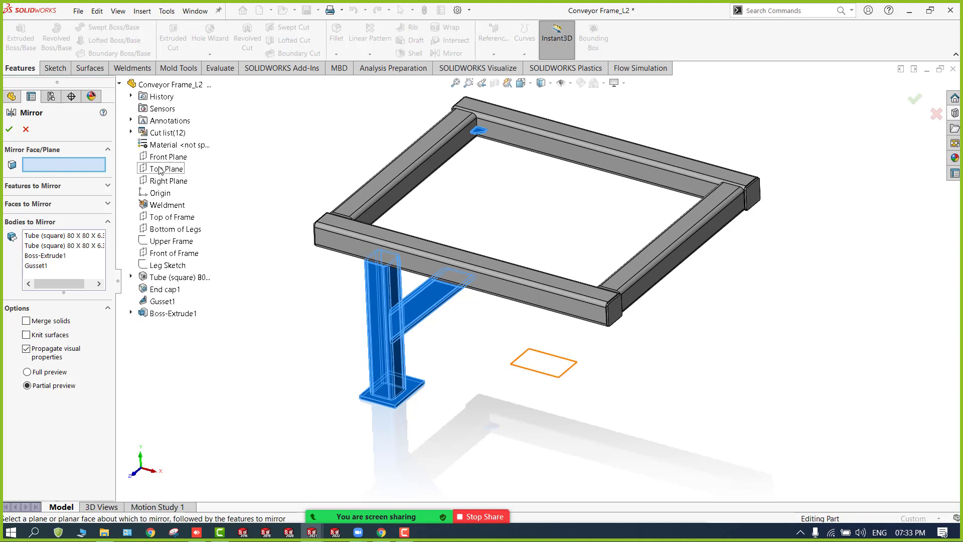
pyautogui.click(161, 182)
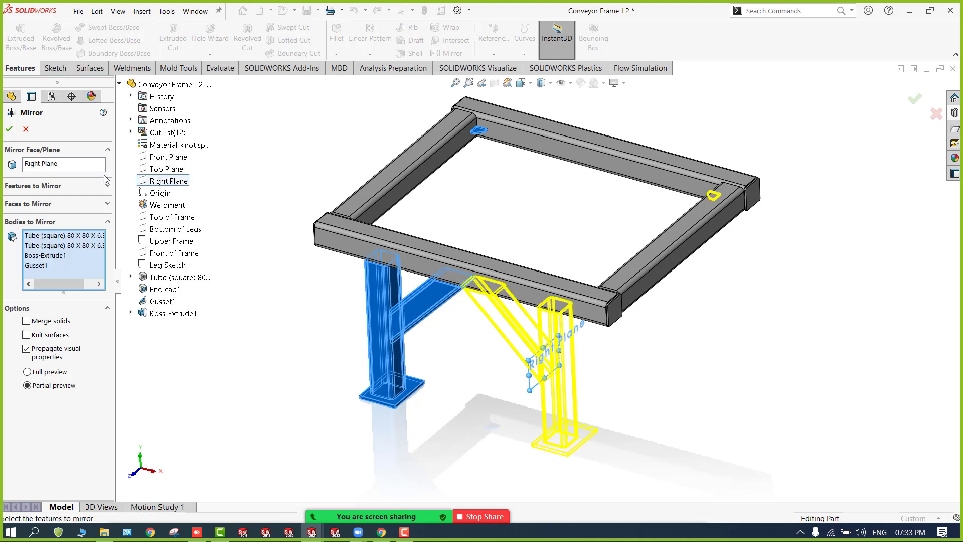
pyautogui.click(8, 129)
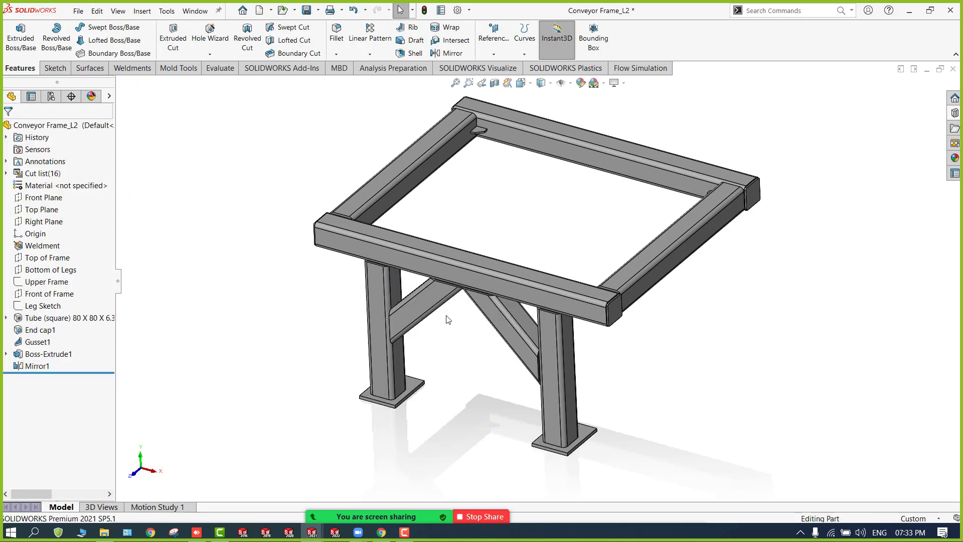
# Step: Mirror both front legs, their braces, both base plates and the two rear corner gussets as bodies about the Front Plane
pyautogui.click(452, 53)
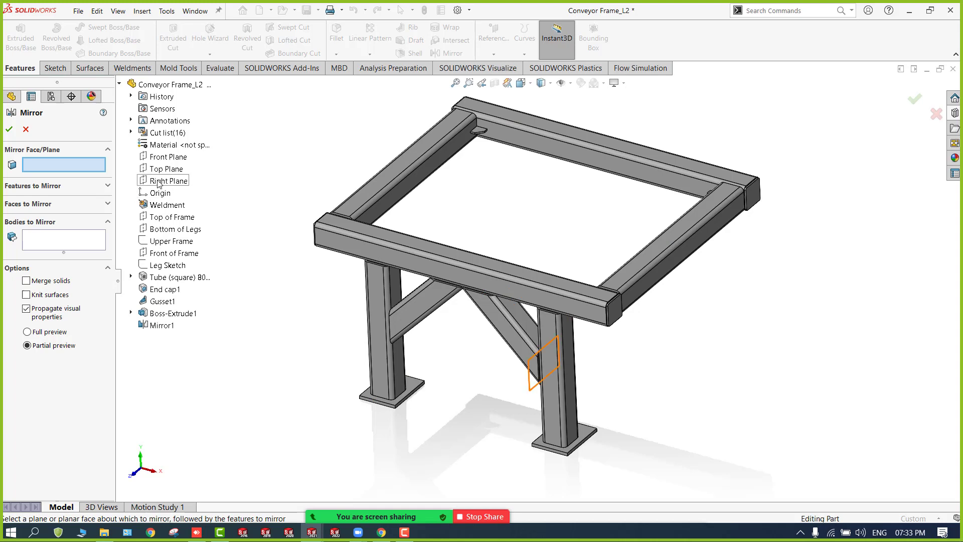
pyautogui.click(160, 156)
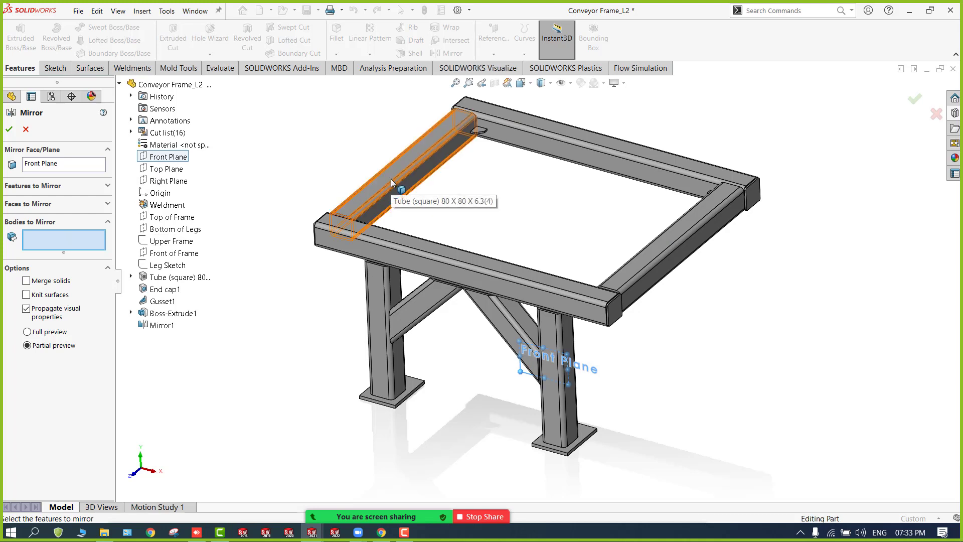
pyautogui.click(370, 289)
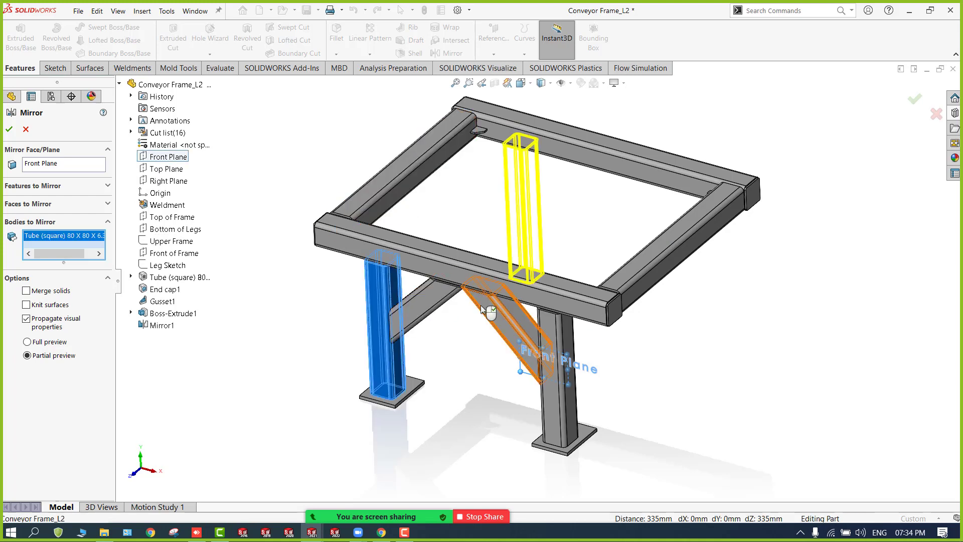
pyautogui.click(502, 331)
pyautogui.click(431, 306)
pyautogui.click(546, 328)
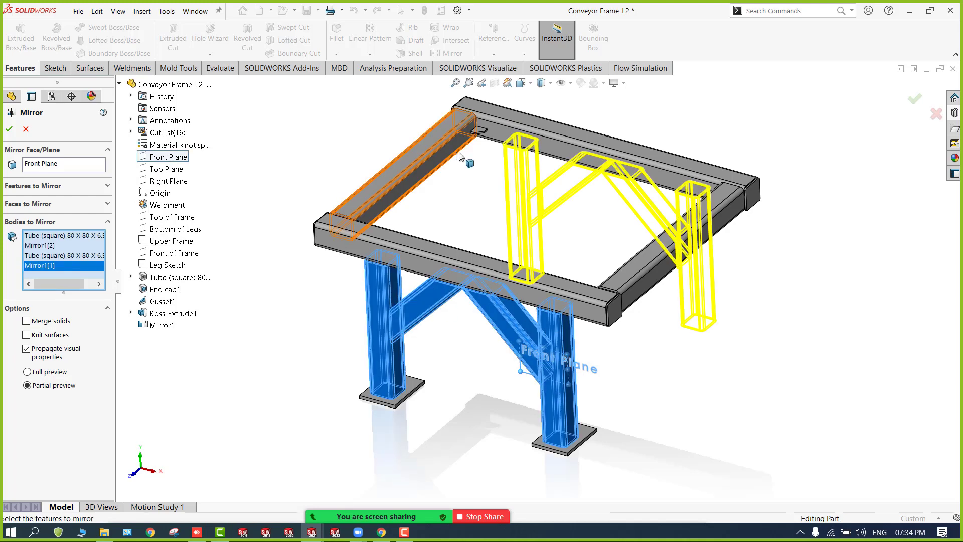
pyautogui.click(479, 132)
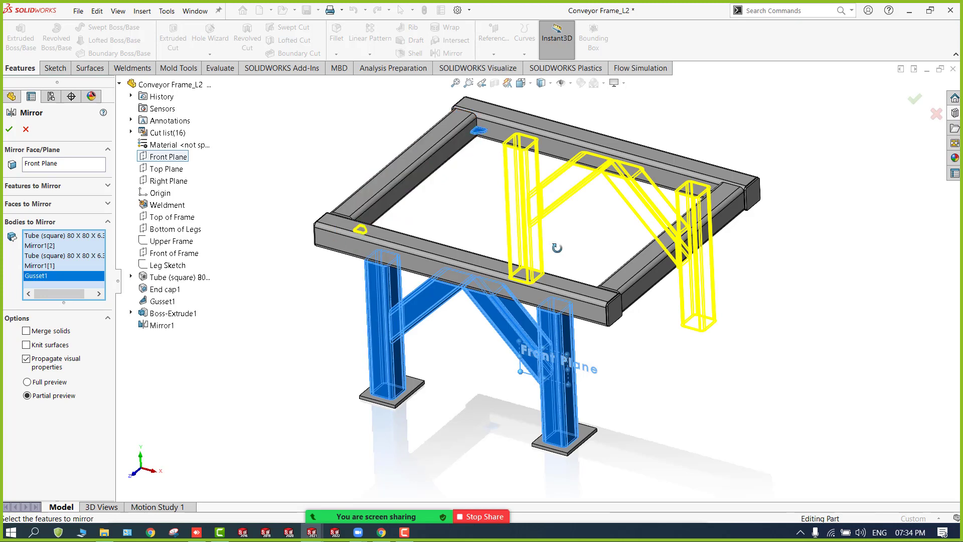
pyautogui.moveTo(617, 243); pyautogui.dragTo(640, 221, button='middle')
pyautogui.click(711, 191)
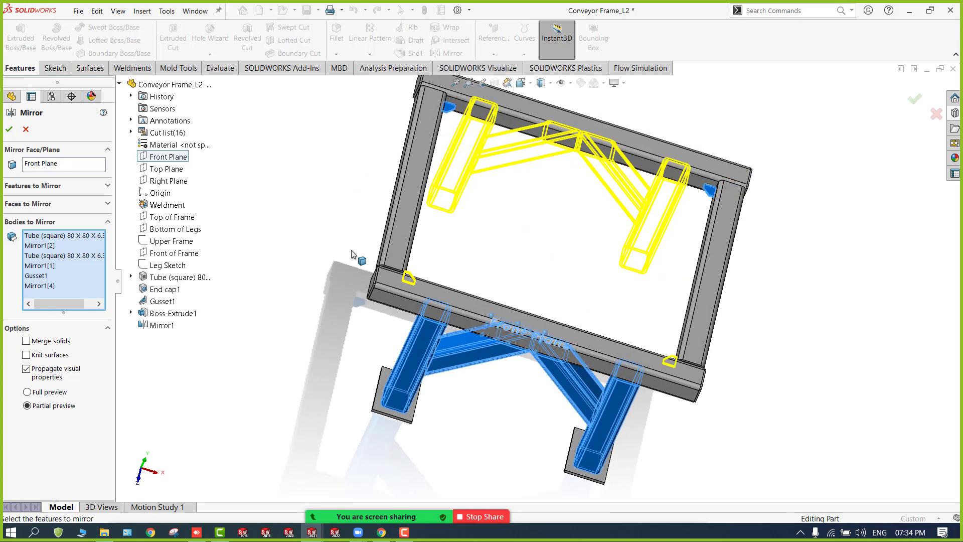
pyautogui.hotkey('ctrl', '7')
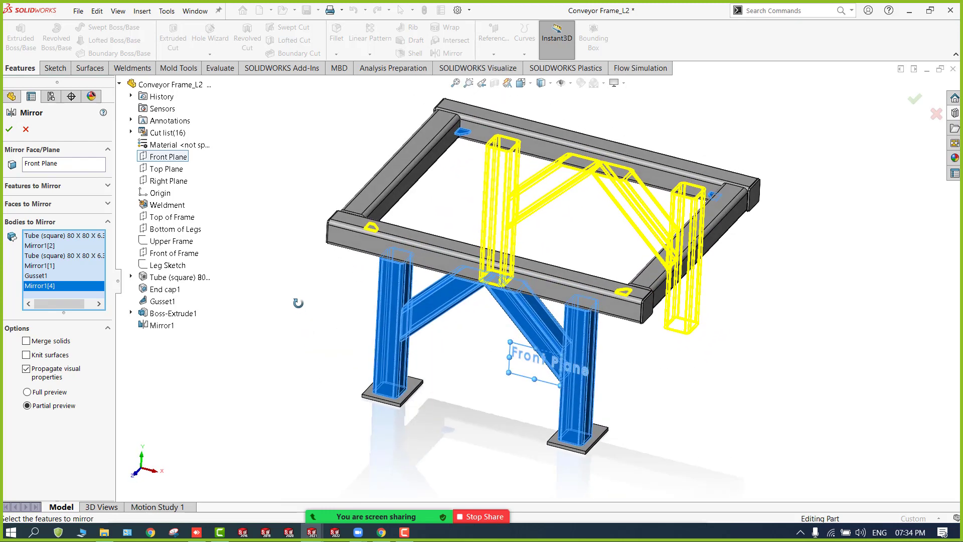
pyautogui.click(374, 403)
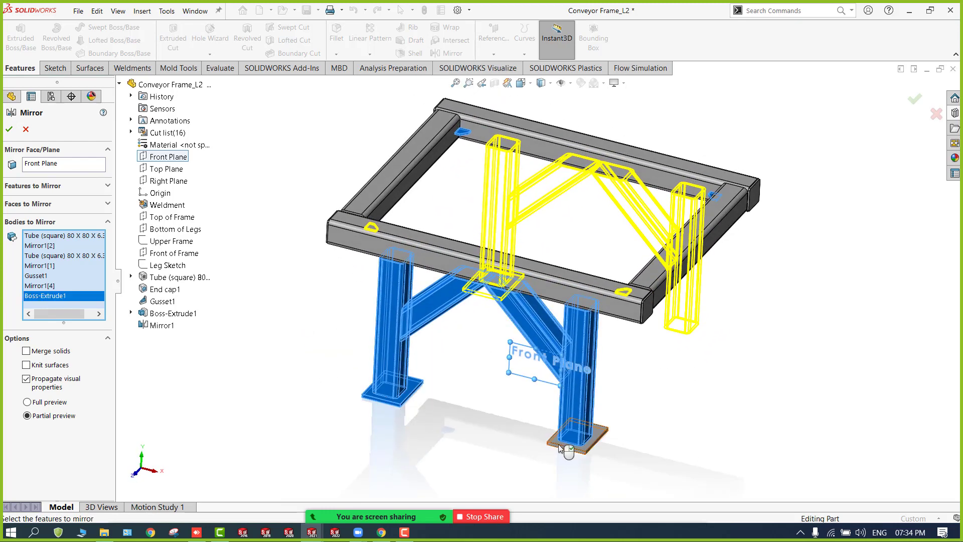
pyautogui.click(556, 450)
pyautogui.click(9, 130)
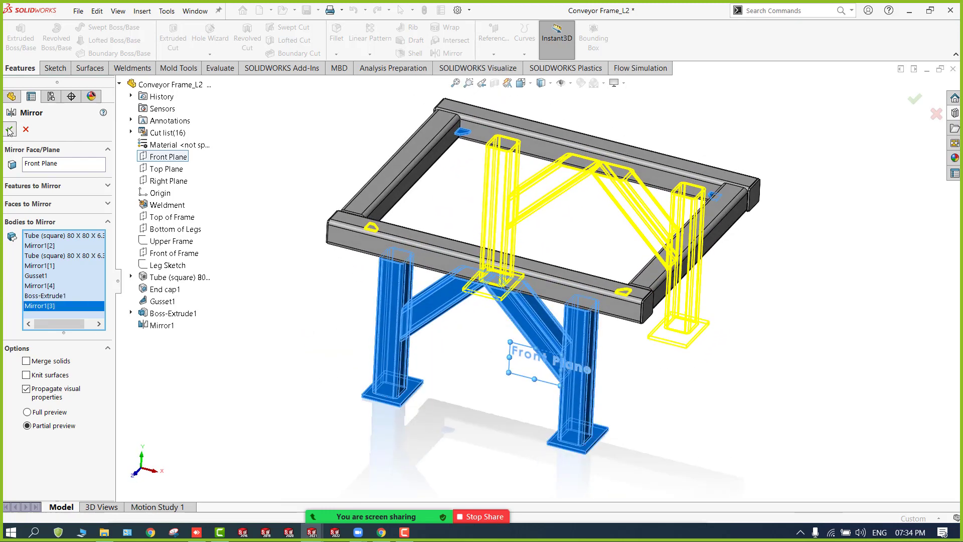
# Step: Close the Conveyor Frame_L2 part without saving its changes
pyautogui.moveTo(262, 243); pyautogui.dragTo(243, 320, button='middle')
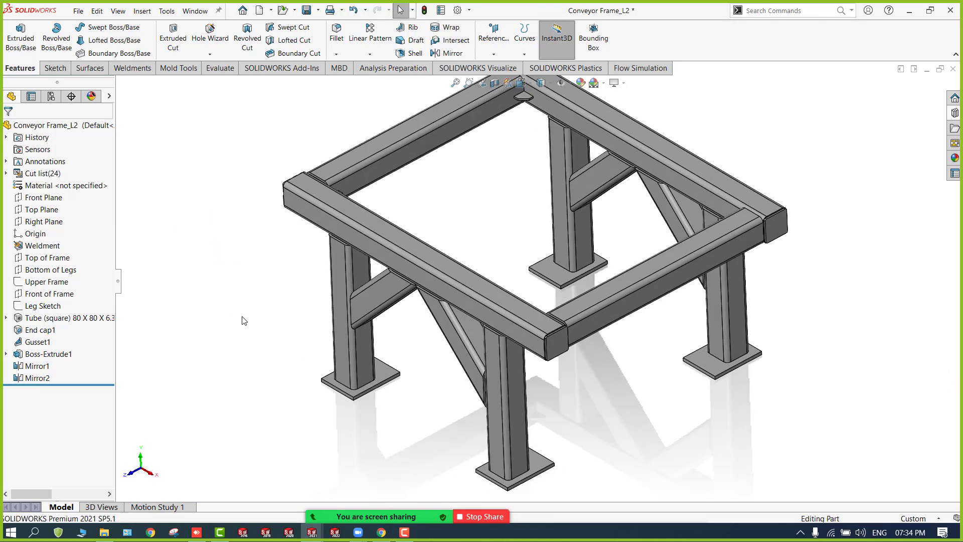
pyautogui.hotkey('ctrl', '7')
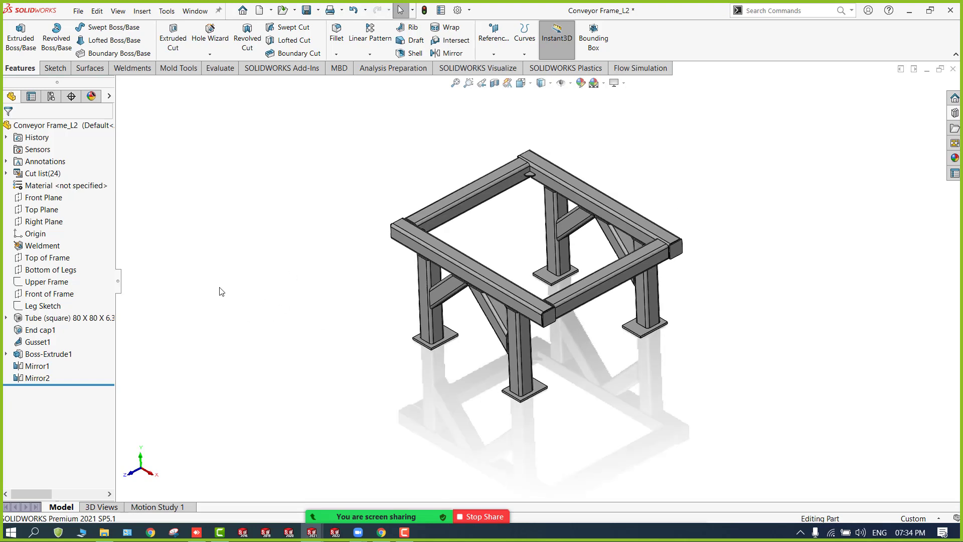
pyautogui.click(953, 69)
pyautogui.click(435, 277)
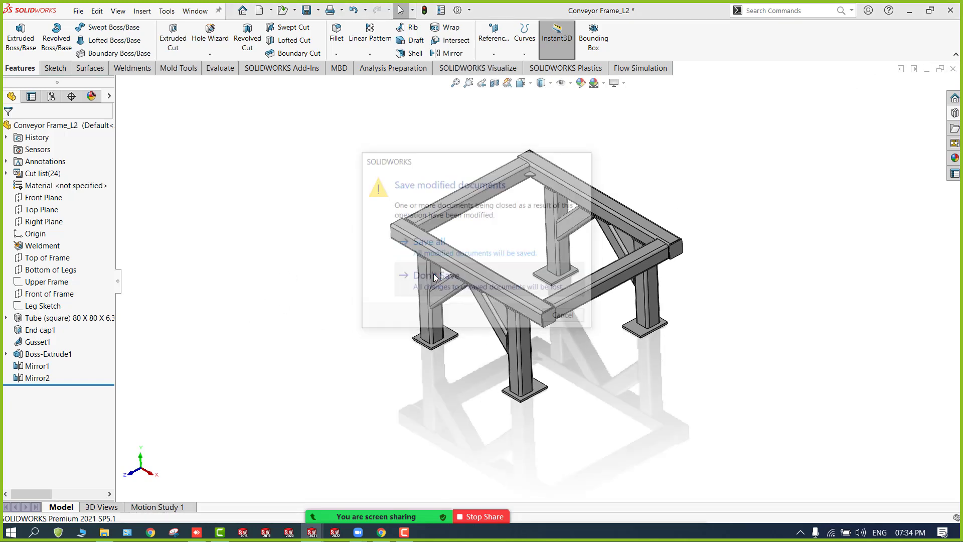
# Step: Show the feature tree of the Conveyor Frame_L2_& part and apply a scene with a dark grey gradient background
pyautogui.hotkey('ctrl', '7')
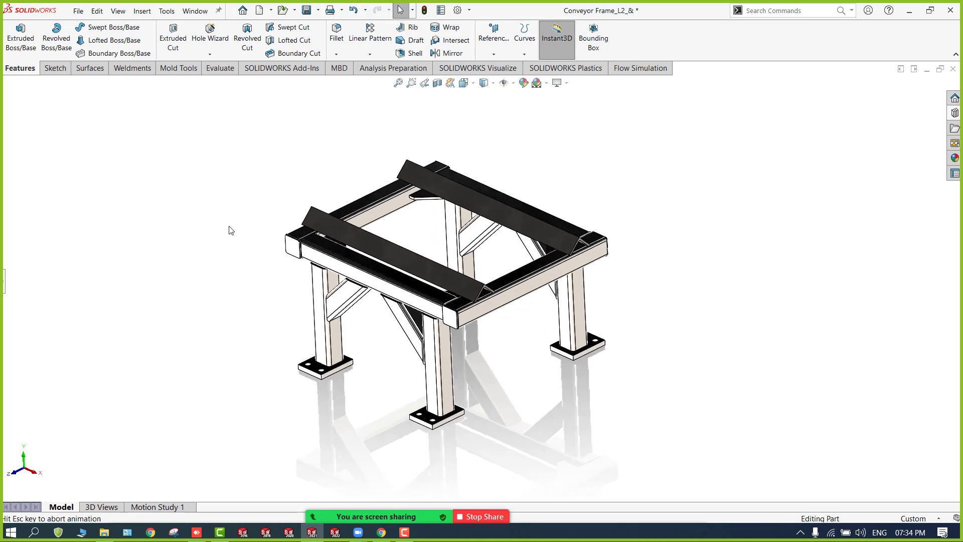
pyautogui.click(6, 285)
pyautogui.press('f')
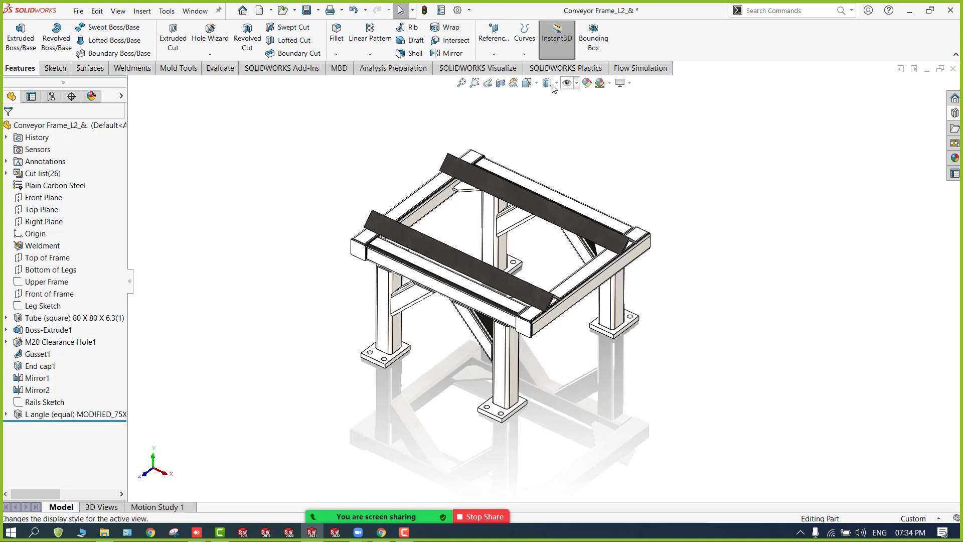
pyautogui.click(610, 84)
pyautogui.click(618, 114)
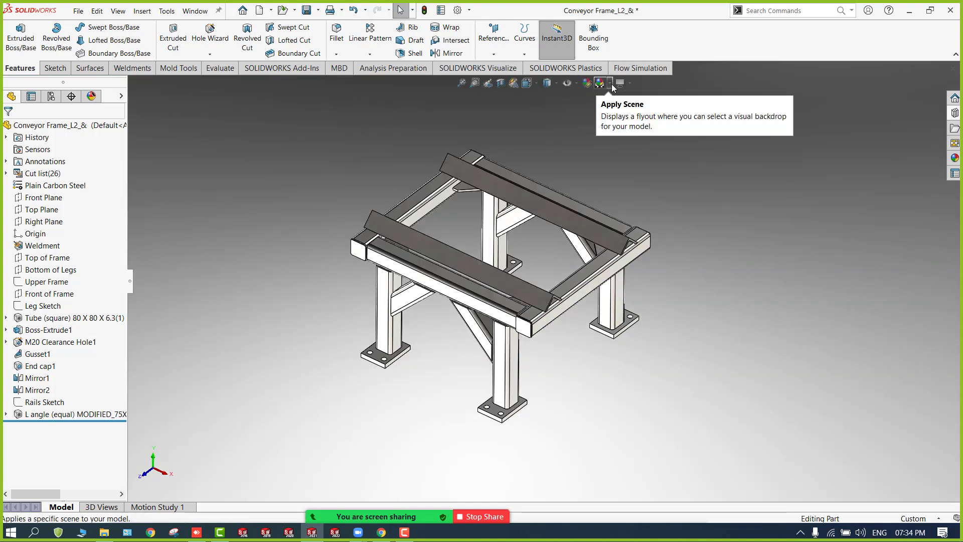
# Step: Expand the weldment cut list and highlight each group in turn, from SIDE TUBES to RAILS, to identify its bodies on the frame
pyautogui.moveTo(233, 263)
pyautogui.mouseDown(button='middle')
pyautogui.moveTo(228, 238)
pyautogui.moveTo(217, 265)
pyautogui.mouseUp(button='middle')
pyautogui.scroll(-1, 351, 220)
pyautogui.moveTo(360, 202); pyautogui.dragTo(372, 200, button='middle')
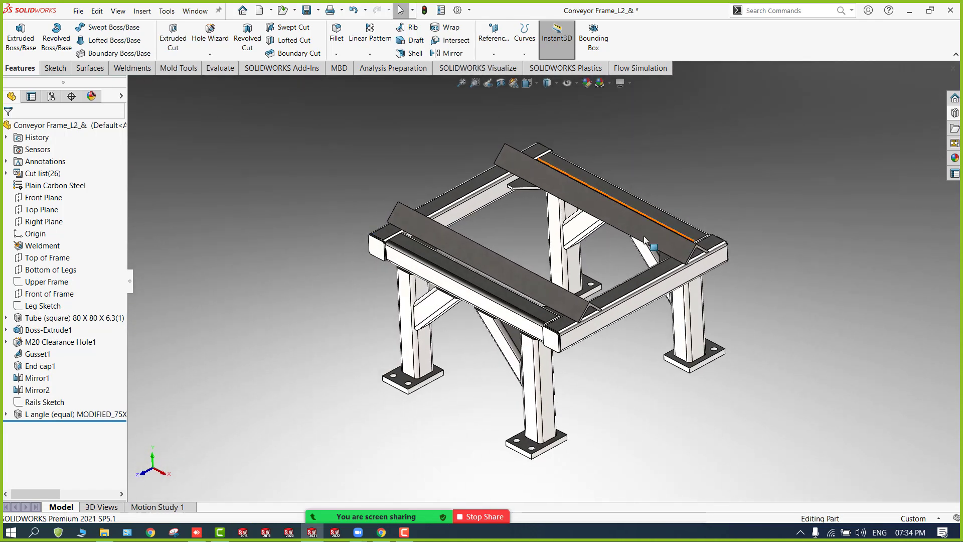
pyautogui.click(40, 173)
pyautogui.click(6, 173)
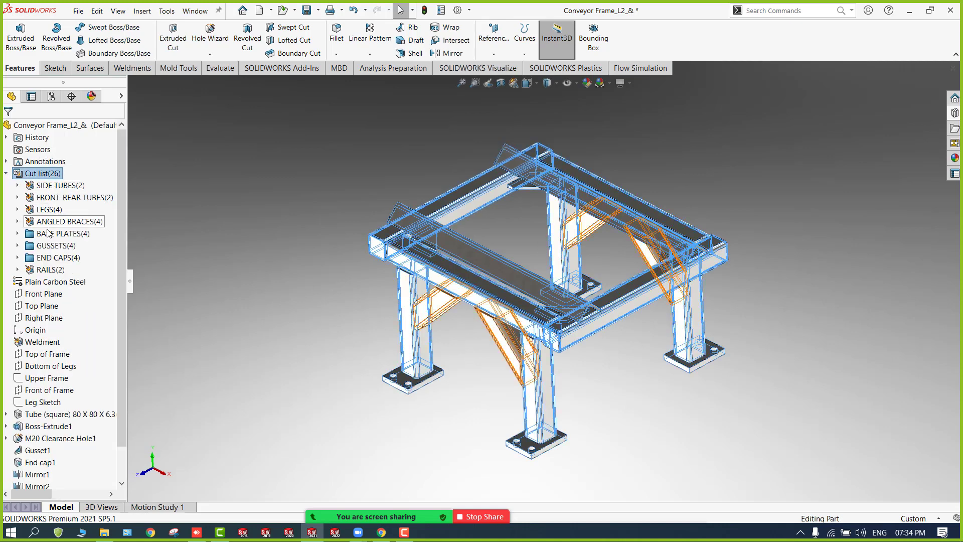
pyautogui.click(42, 189)
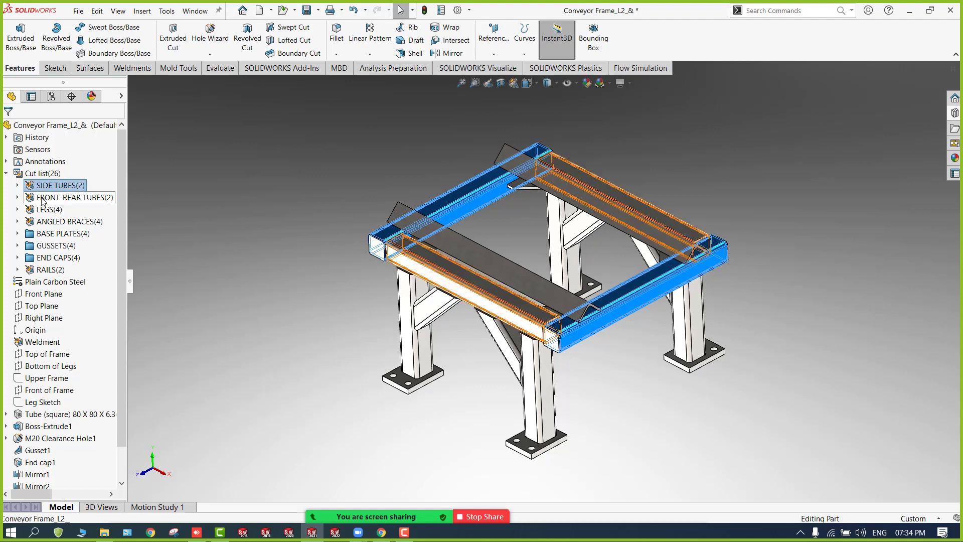
pyautogui.click(49, 198)
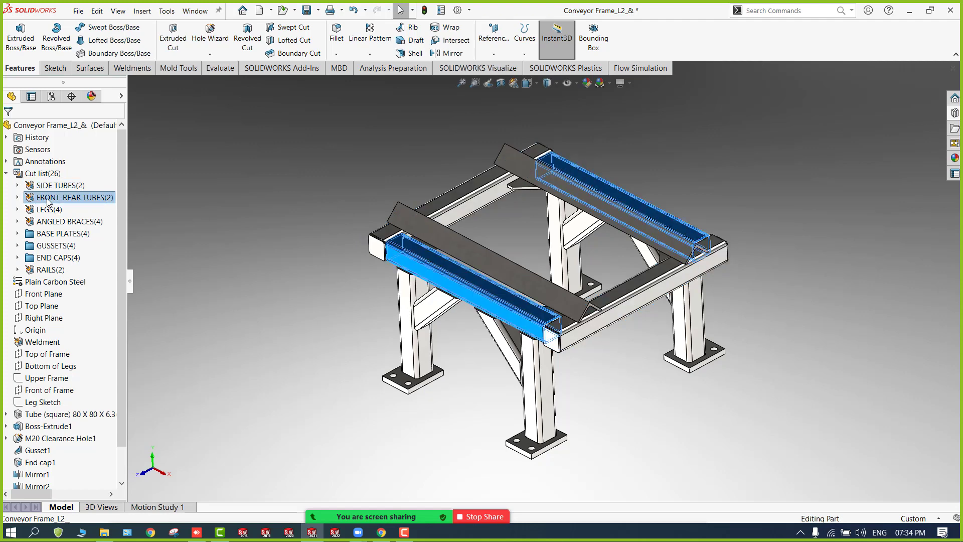
pyautogui.click(50, 210)
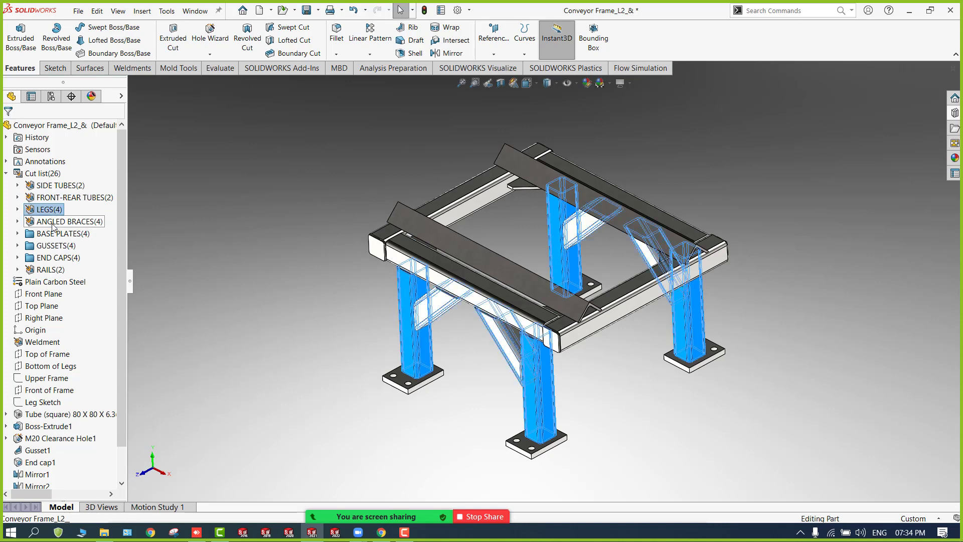
pyautogui.click(53, 223)
pyautogui.click(56, 236)
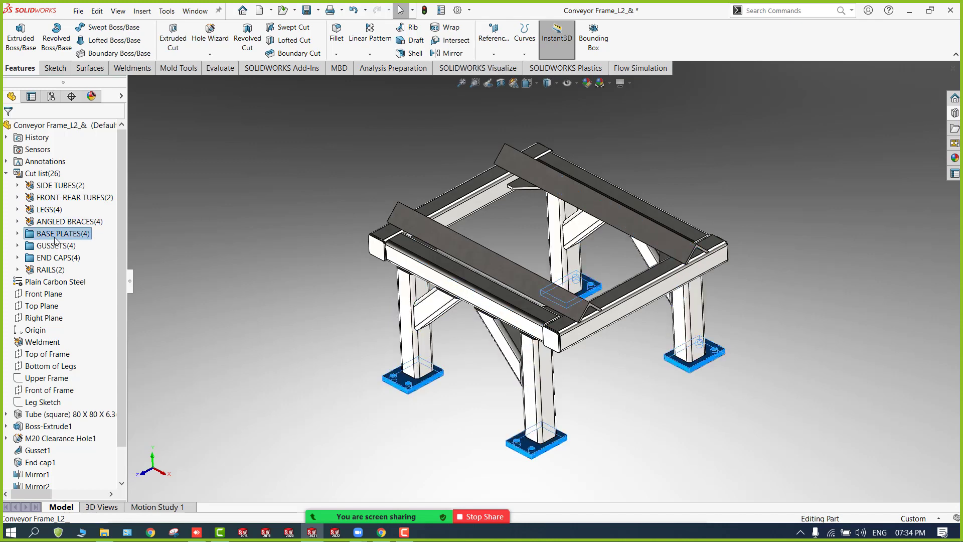
pyautogui.click(56, 246)
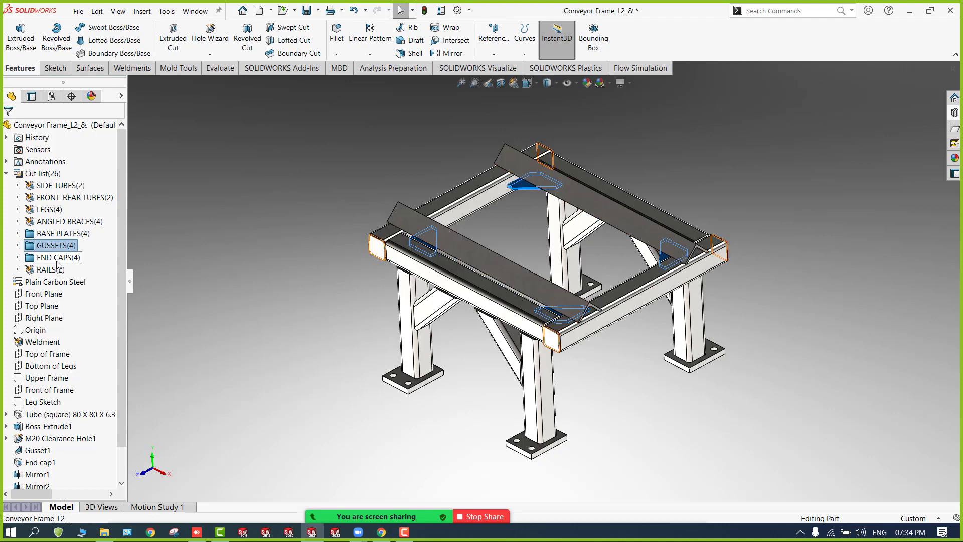
pyautogui.click(57, 260)
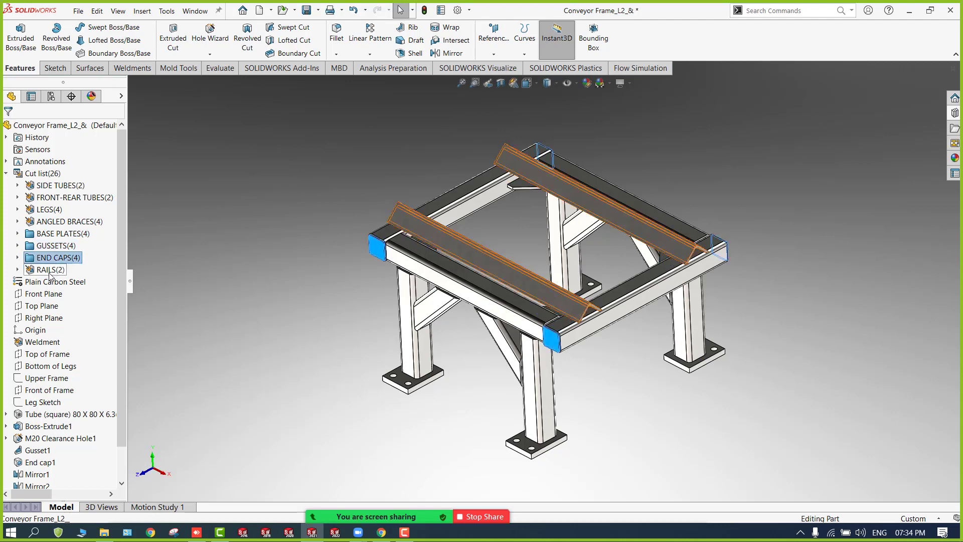
pyautogui.click(50, 271)
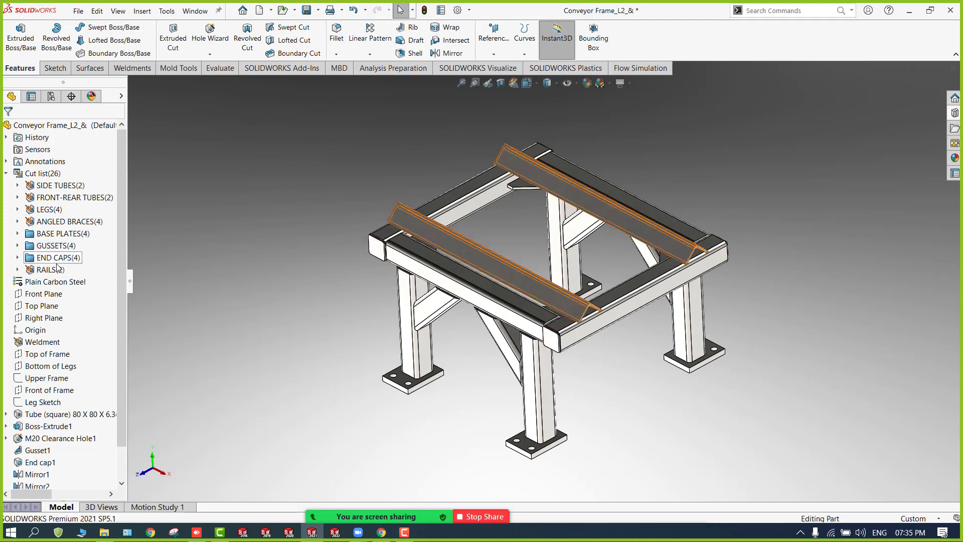
# Step: Expand the RAILS and ANGLED BRACES cut list groups and highlight the first angled brace body in the model
pyautogui.click(17, 270)
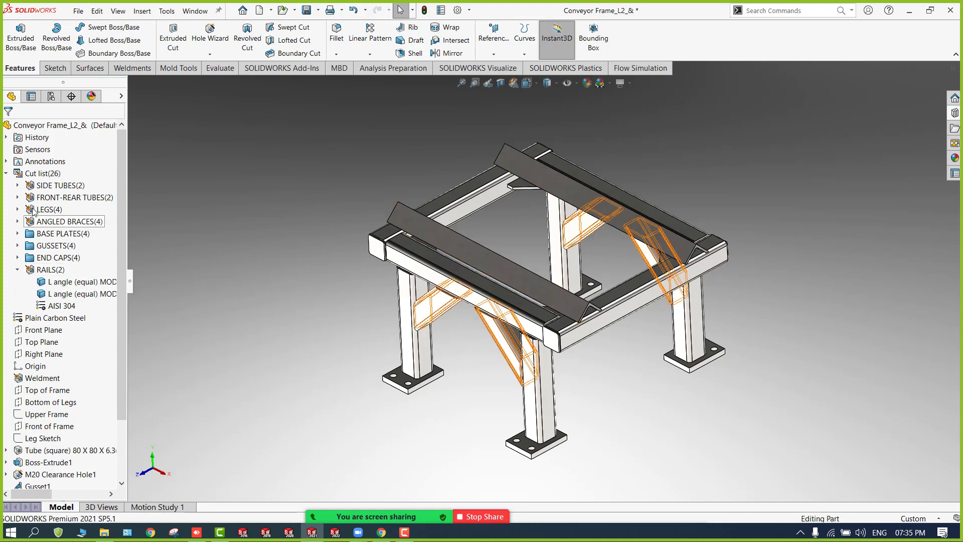
pyautogui.rightClick(40, 173)
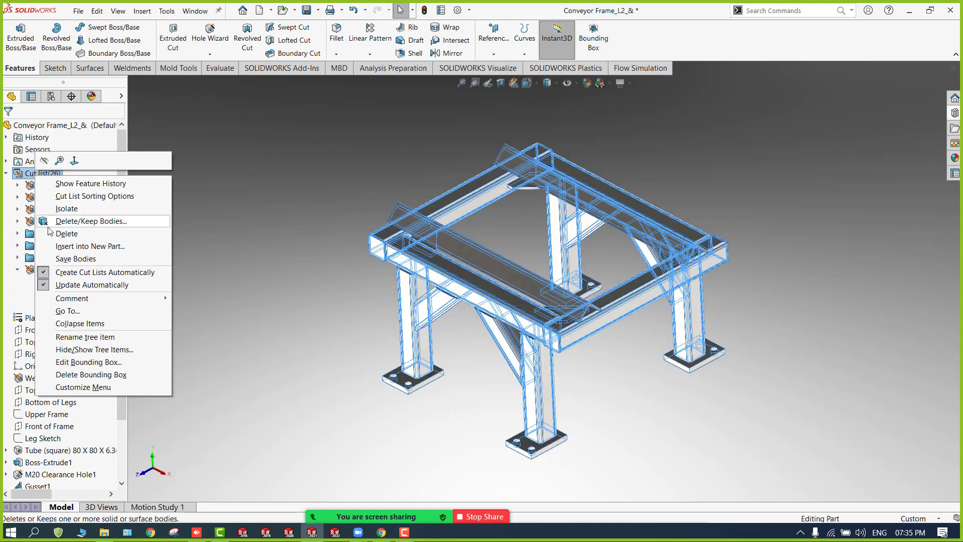
pyautogui.click(9, 264)
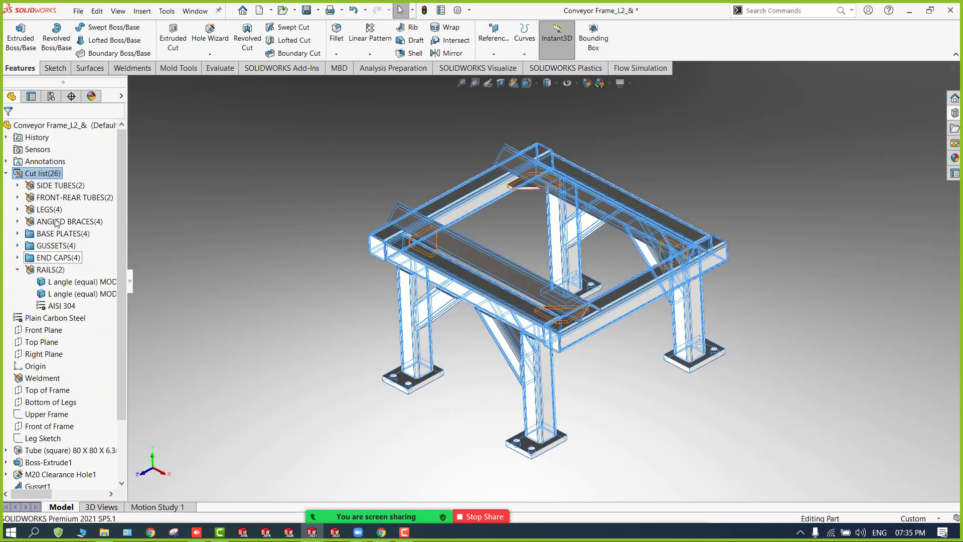
pyautogui.click(23, 223)
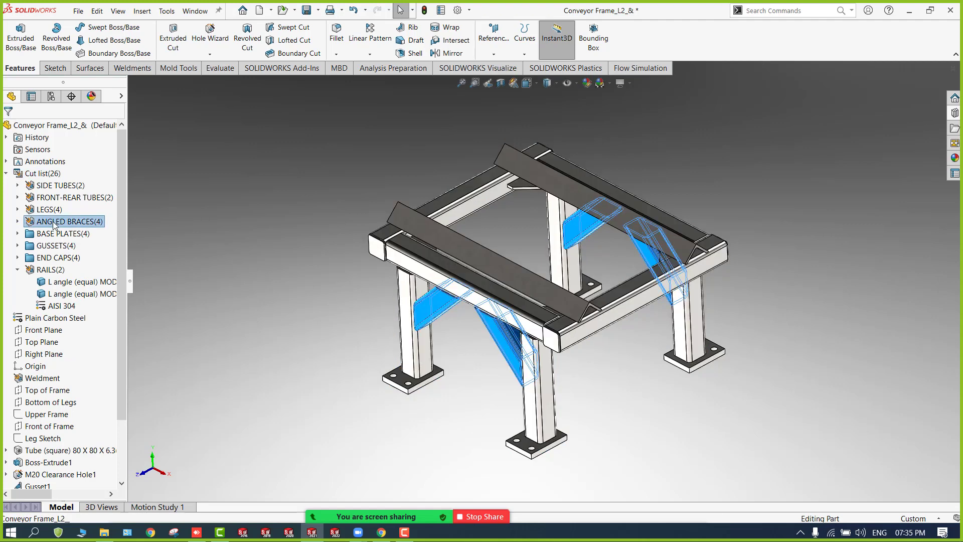
pyautogui.doubleClick(24, 223)
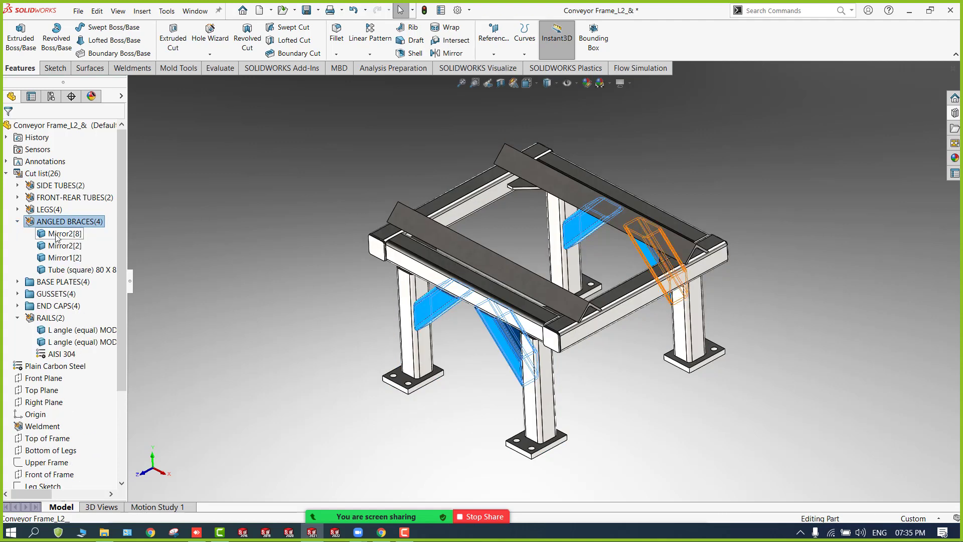
pyautogui.moveTo(57, 235)
pyautogui.mouseDown()
pyautogui.moveTo(53, 187)
pyautogui.moveTo(52, 233)
pyautogui.mouseUp()
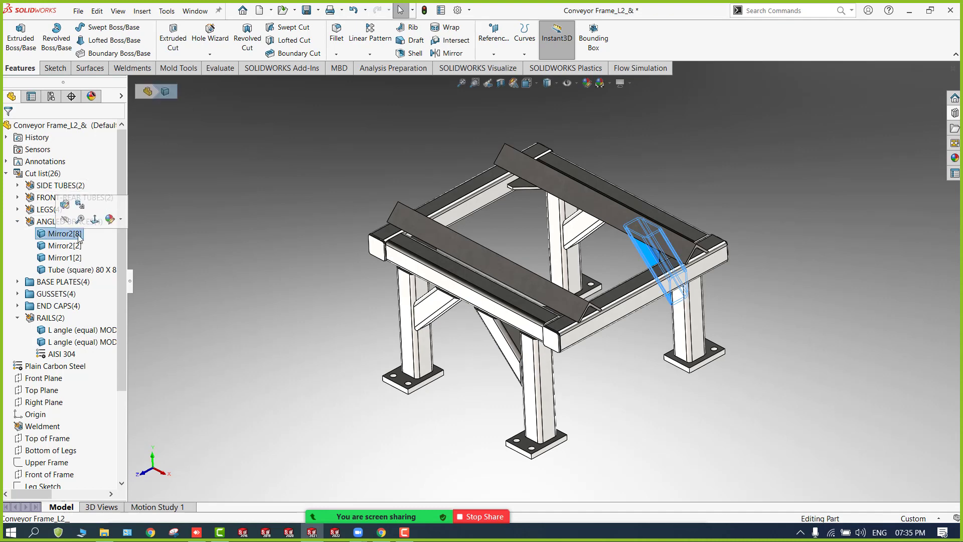
pyautogui.click(270, 215)
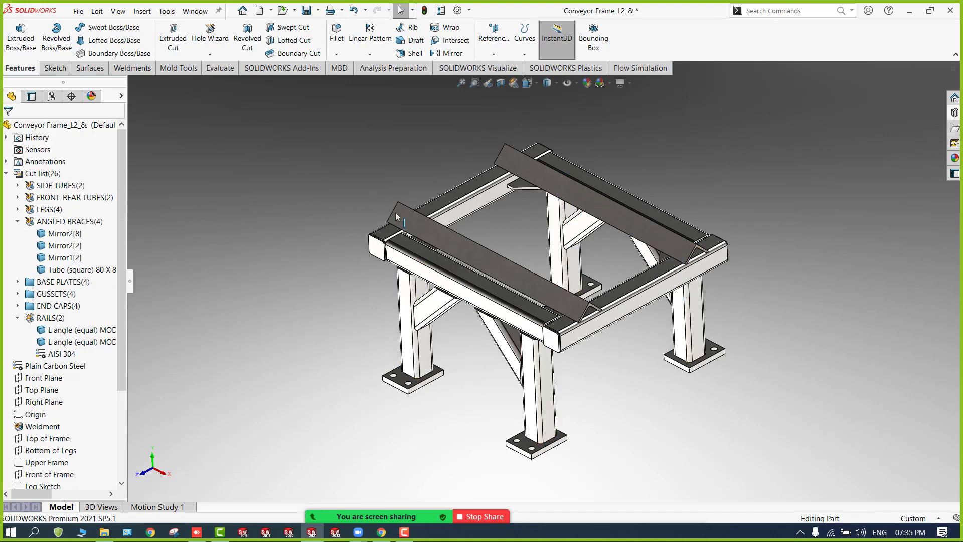
# Step: Examine the cut list summary, properties summary and cut list table from the SIDE TUBES properties, closing them without changes
pyautogui.rightClick(44, 185)
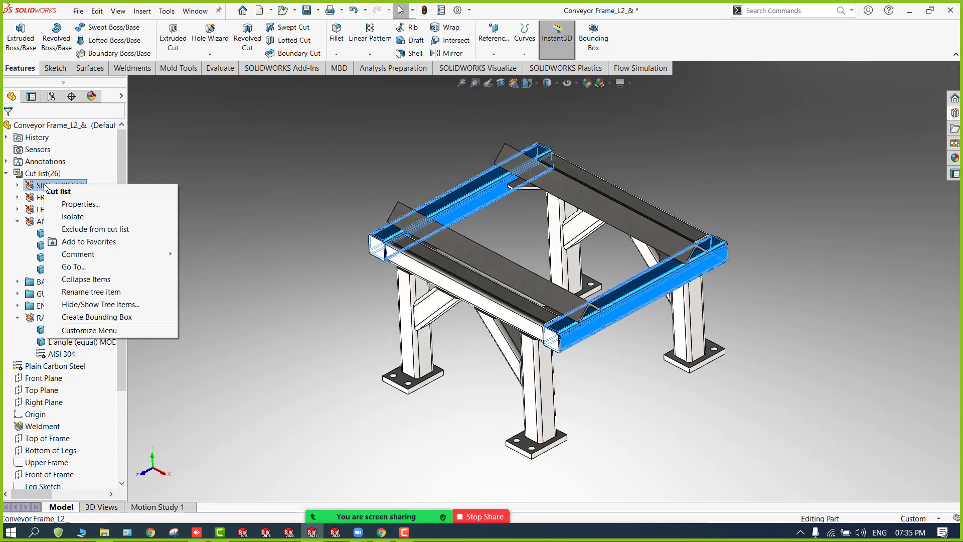
pyautogui.click(70, 204)
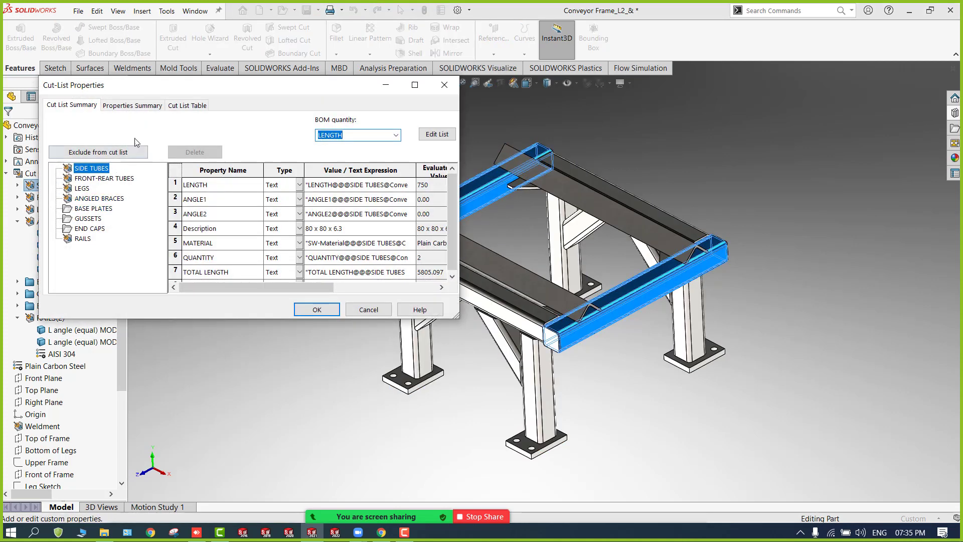
pyautogui.click(125, 106)
pyautogui.click(186, 106)
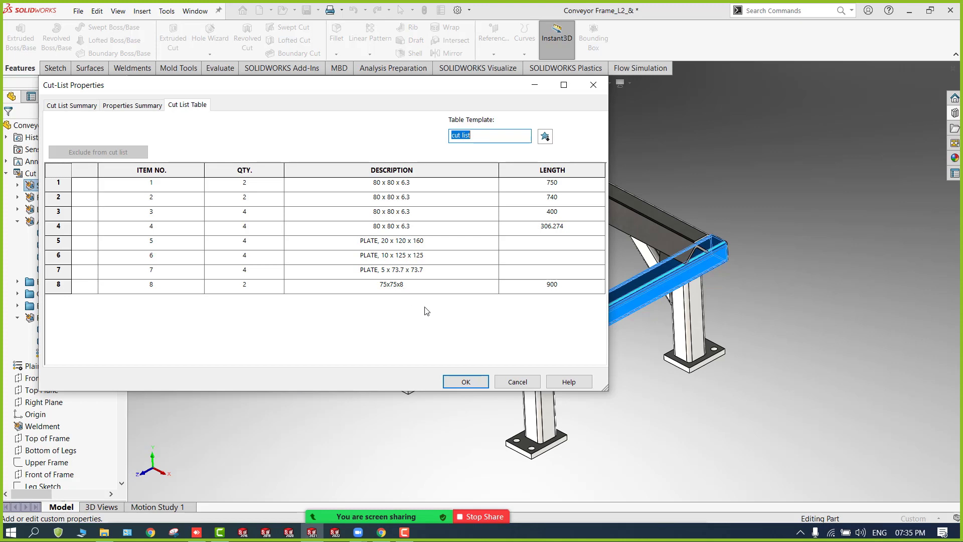
pyautogui.click(513, 383)
pyautogui.click(328, 344)
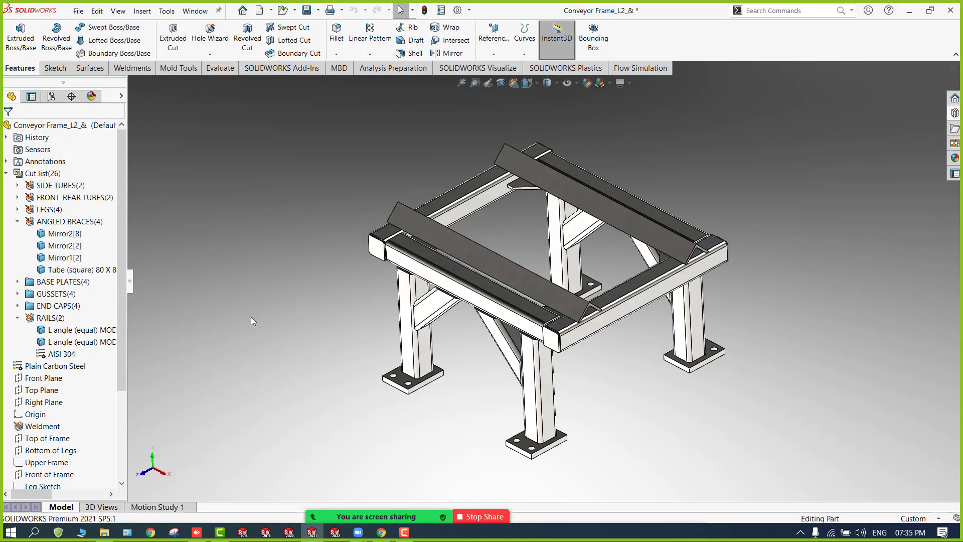
# Step: Delete the bounding box of the BASE PLATES cut list group
pyautogui.click(395, 381)
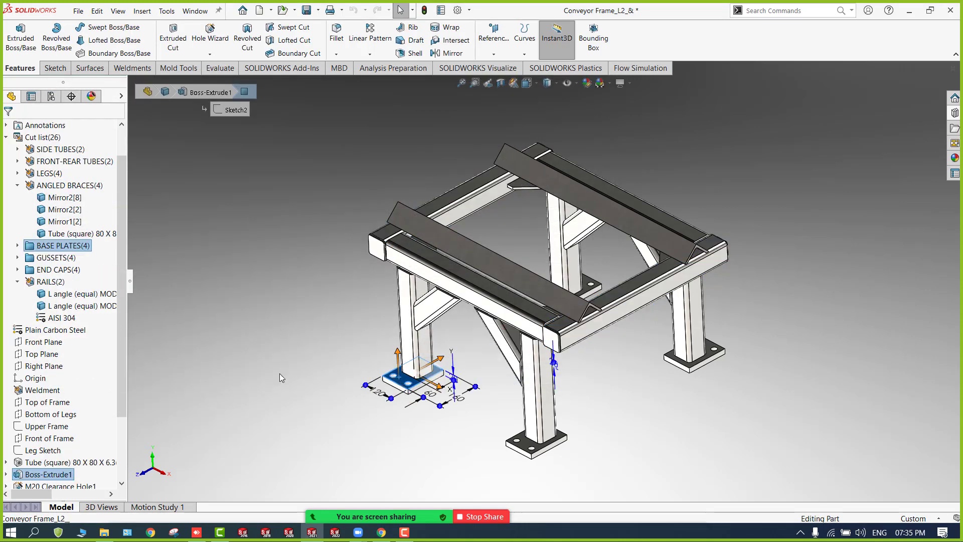
pyautogui.click(231, 378)
pyautogui.click(399, 380)
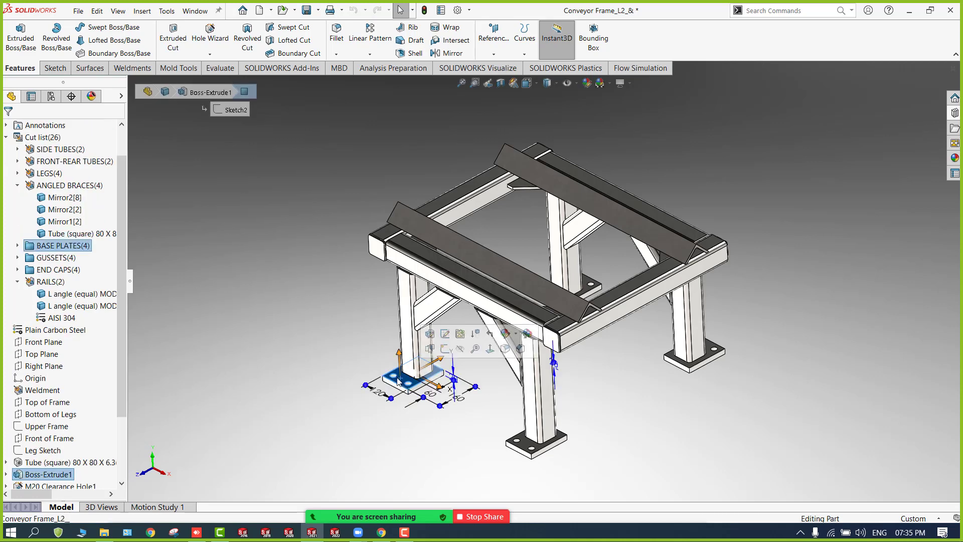
pyautogui.click(57, 247)
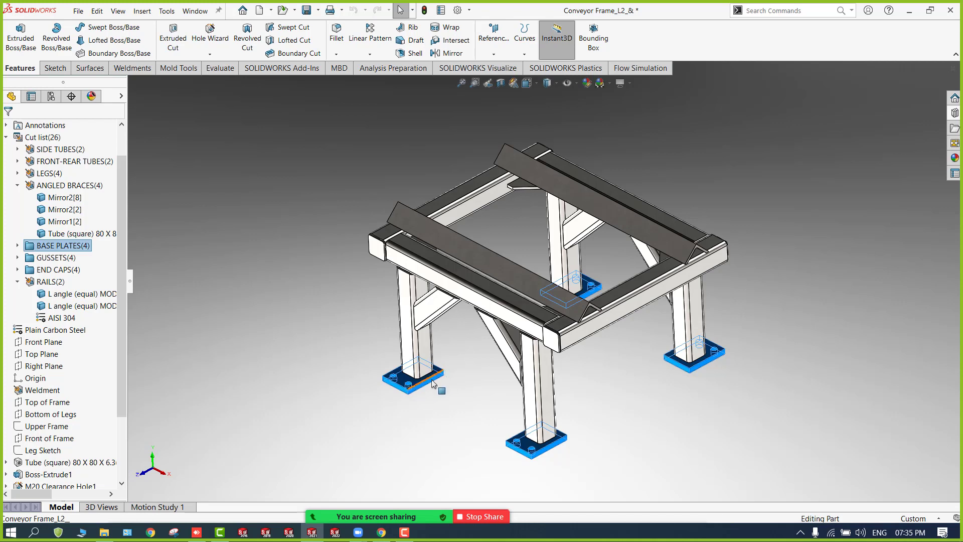
pyautogui.rightClick(46, 250)
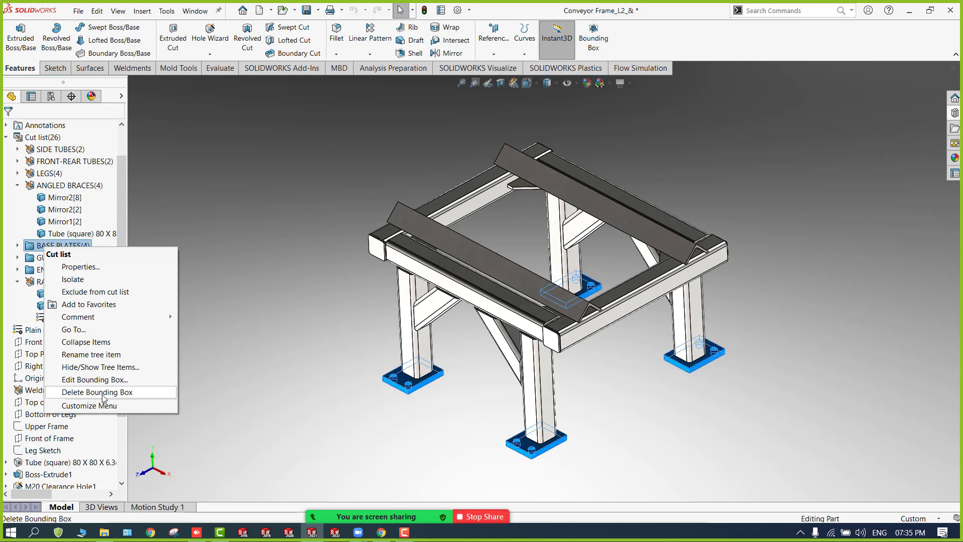
pyautogui.click(323, 378)
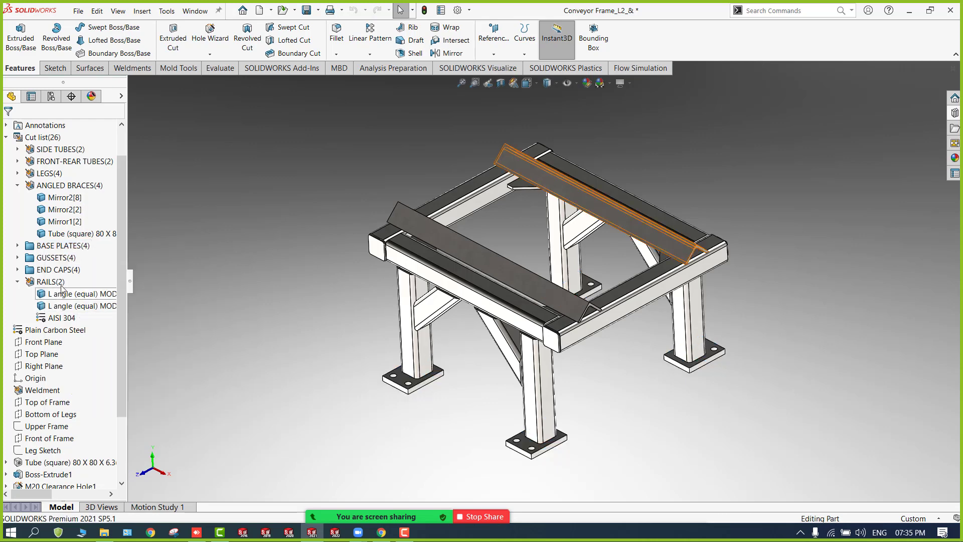
pyautogui.click(59, 248)
pyautogui.rightClick(60, 248)
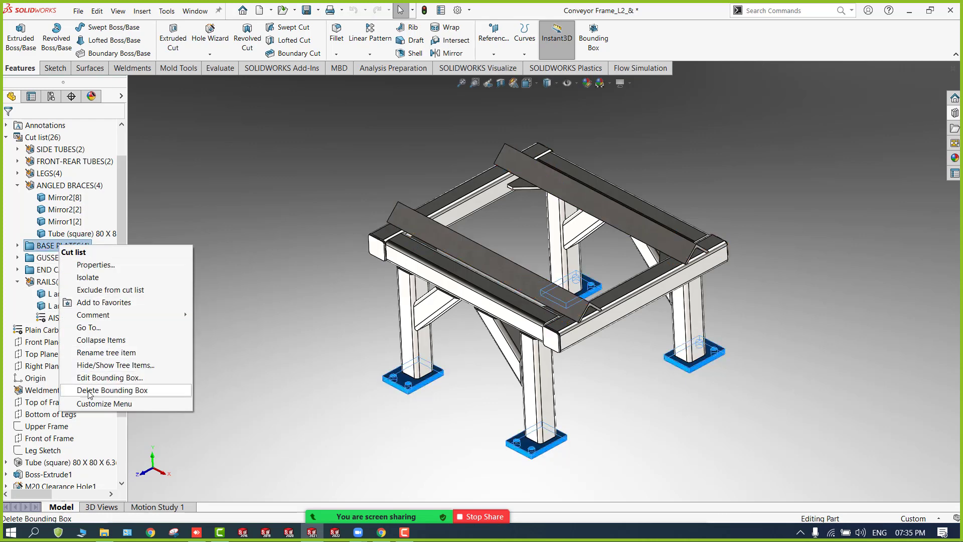
pyautogui.click(89, 391)
pyautogui.click(557, 201)
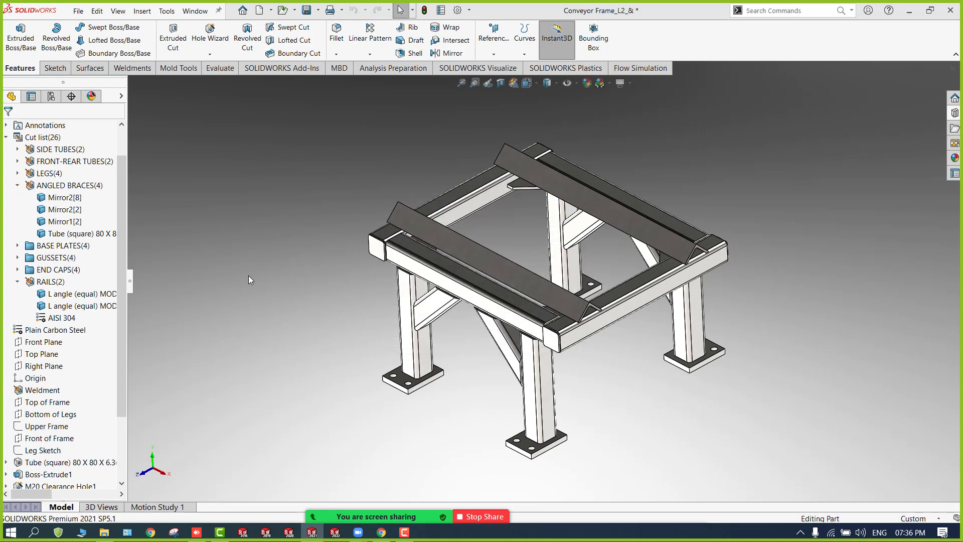
# Step: Check the base plates' description in the cut list table from the SIDE TUBES properties, leaving without changes
pyautogui.rightClick(53, 149)
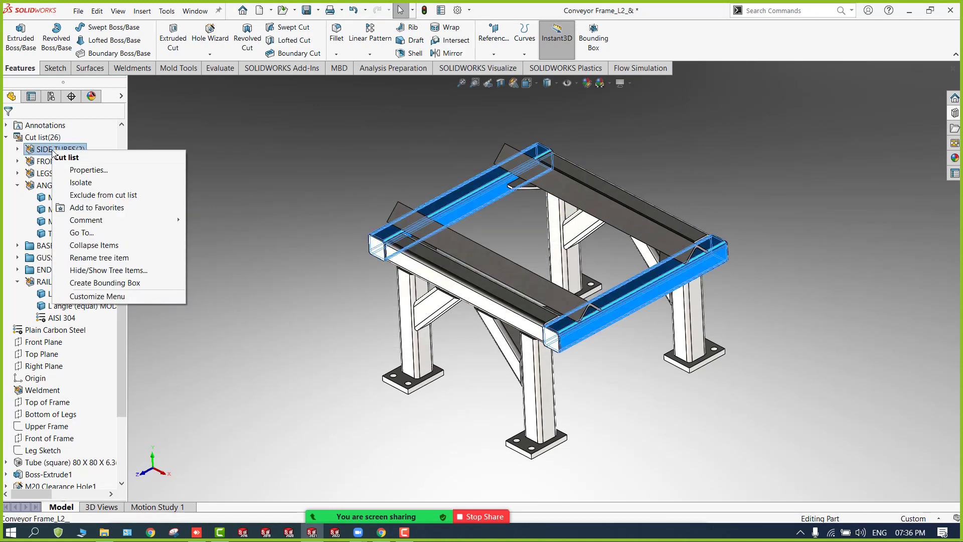
pyautogui.click(89, 170)
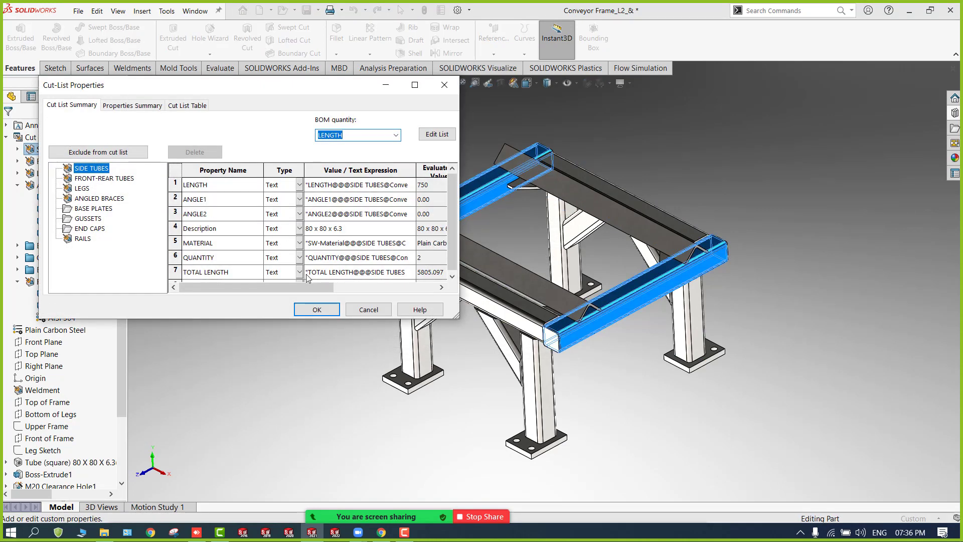
pyautogui.click(193, 106)
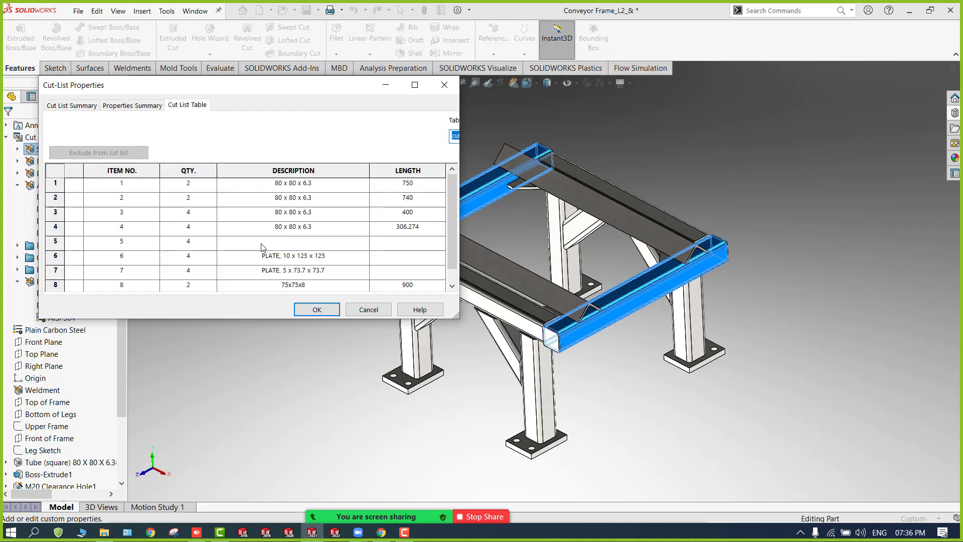
pyautogui.click(271, 246)
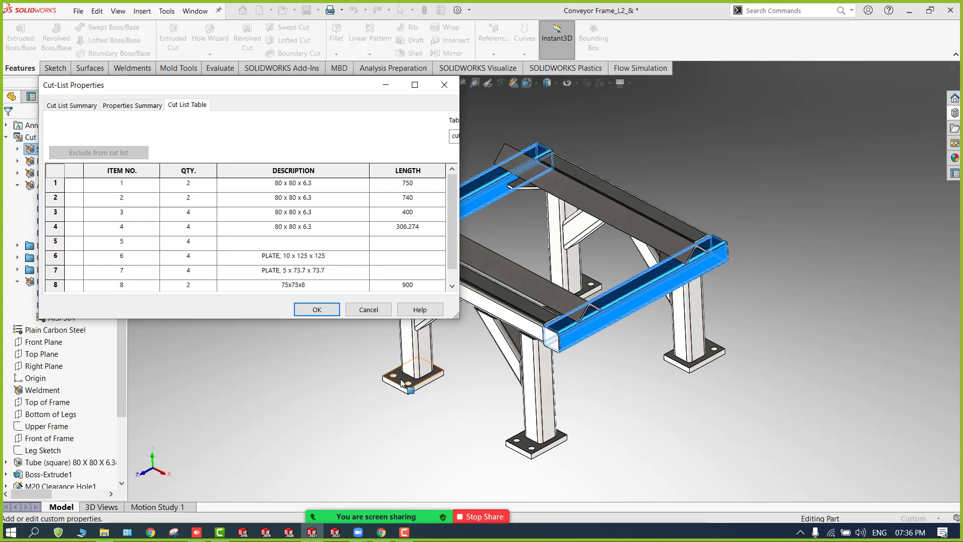
pyautogui.click(372, 311)
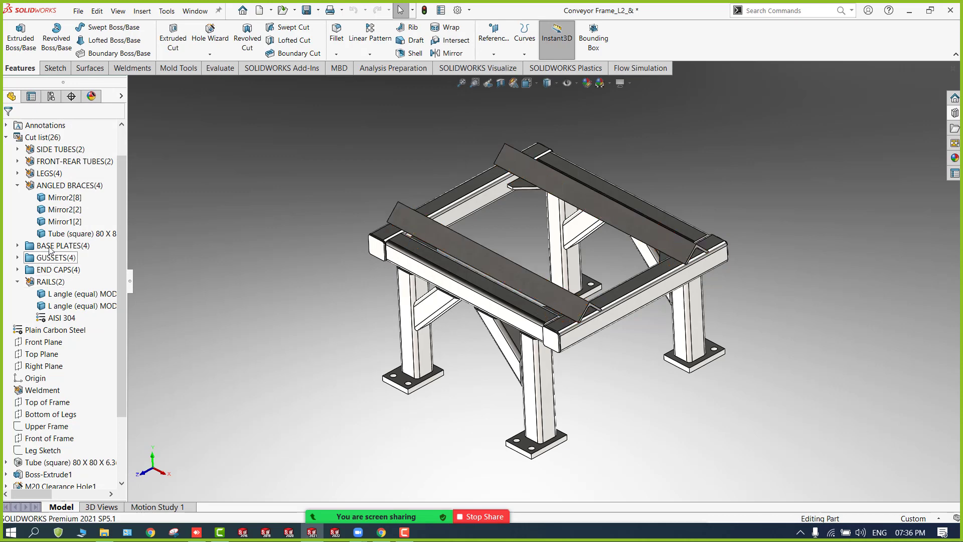
# Step: Create a bounding box for the BASE PLATES cut list group
pyautogui.click(399, 384)
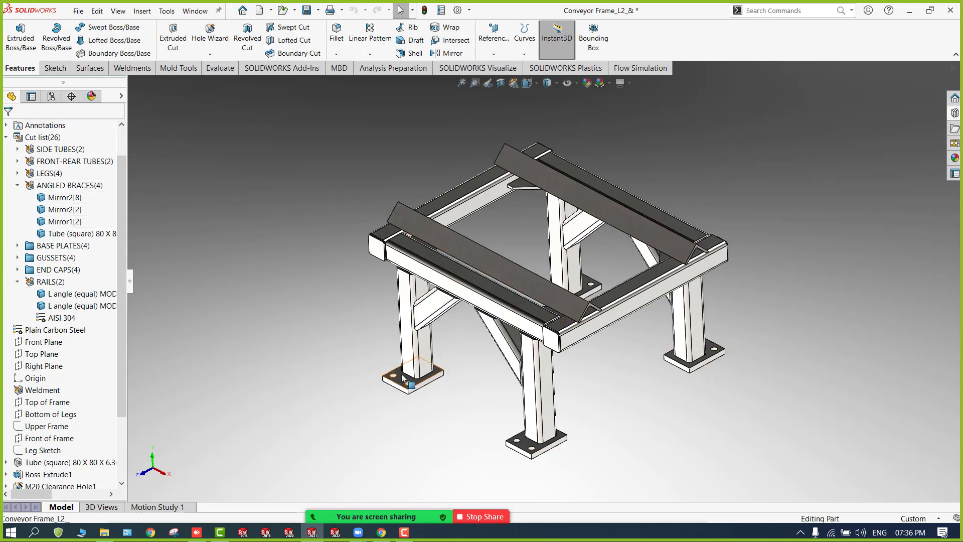
pyautogui.click(58, 247)
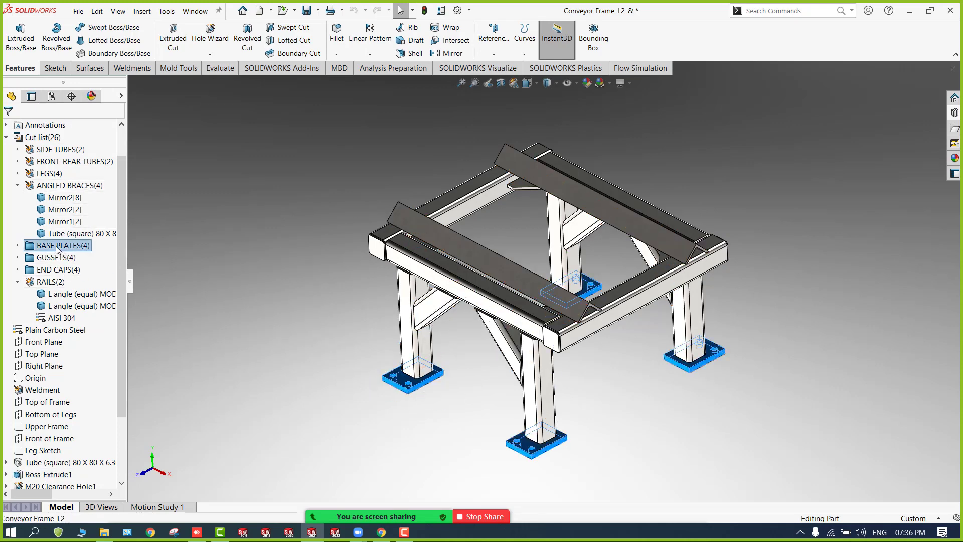
pyautogui.rightClick(56, 249)
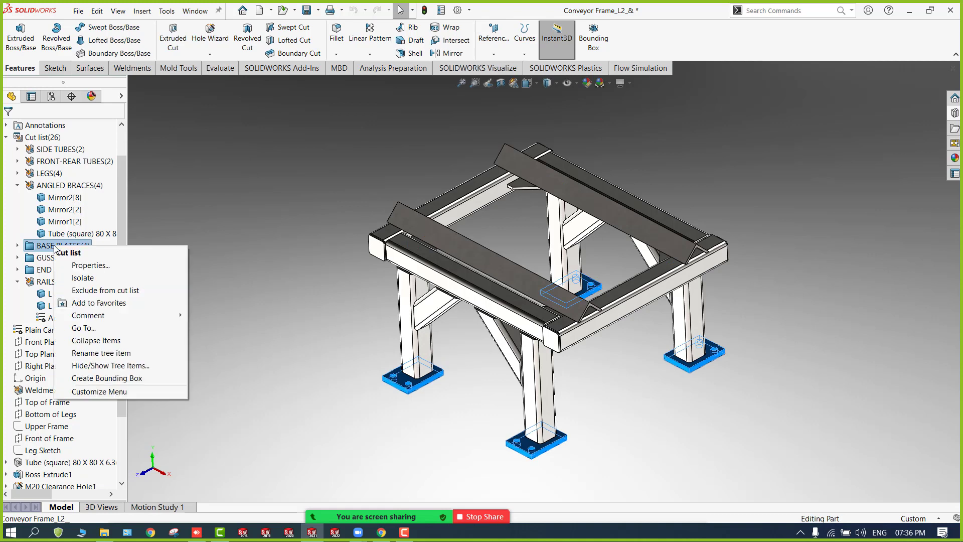
pyautogui.click(97, 379)
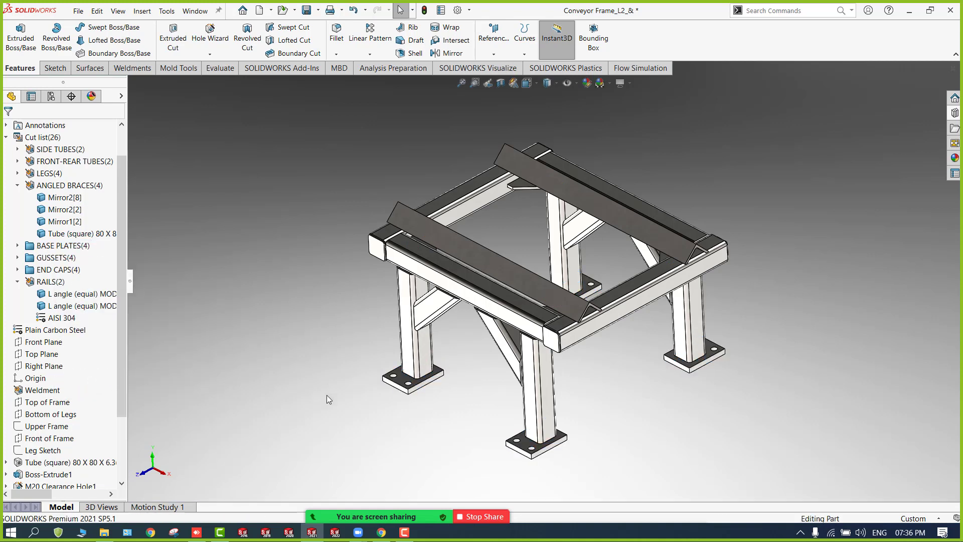
pyautogui.scroll(-5, 411, 380)
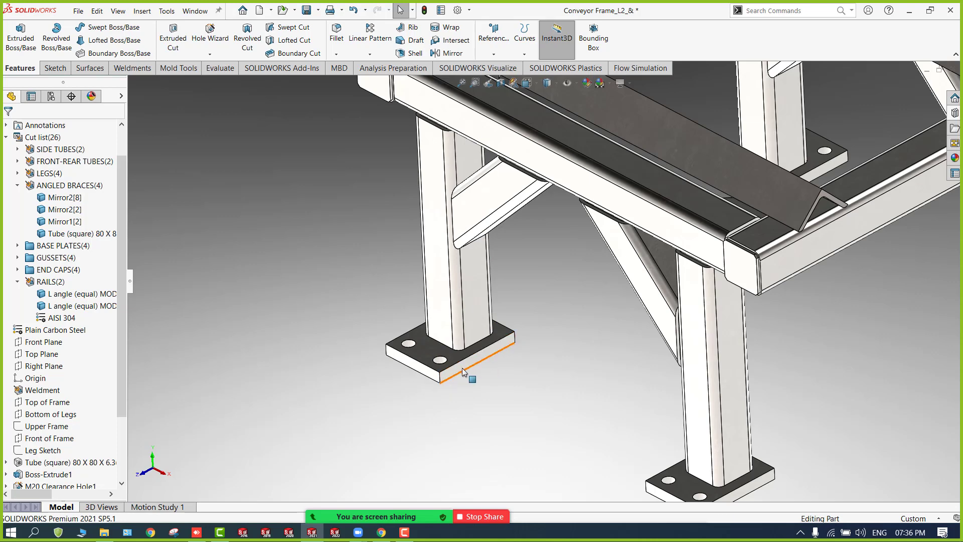
pyautogui.press('f')
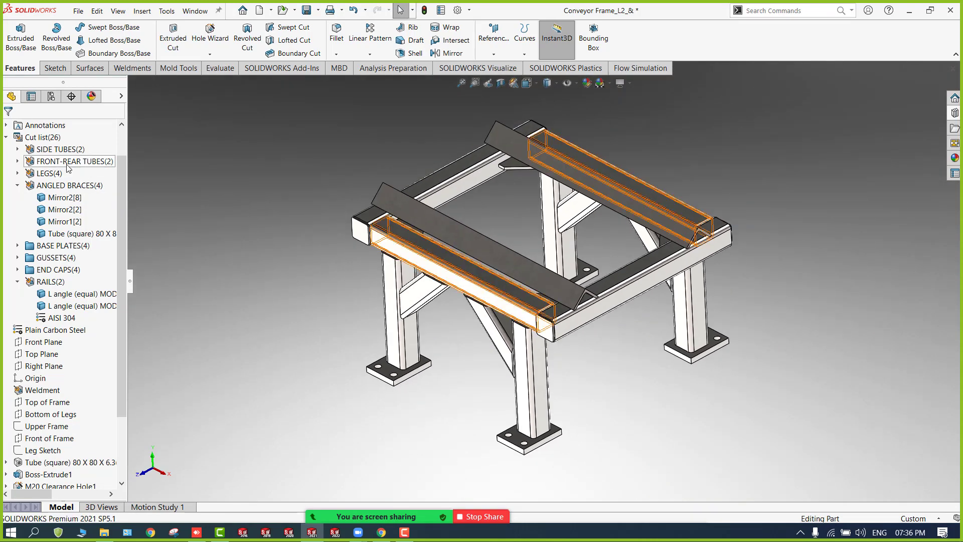
# Step: Examine the base plates row of the cut list table, opened from the SIDE TUBES properties, and close the dialog
pyautogui.click(60, 150)
pyautogui.rightClick(59, 150)
pyautogui.click(96, 164)
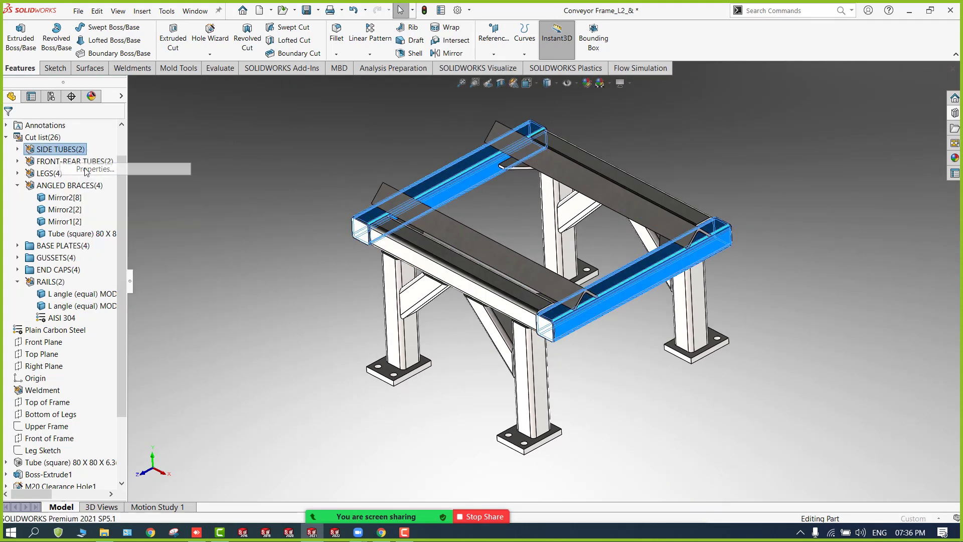
pyautogui.click(188, 105)
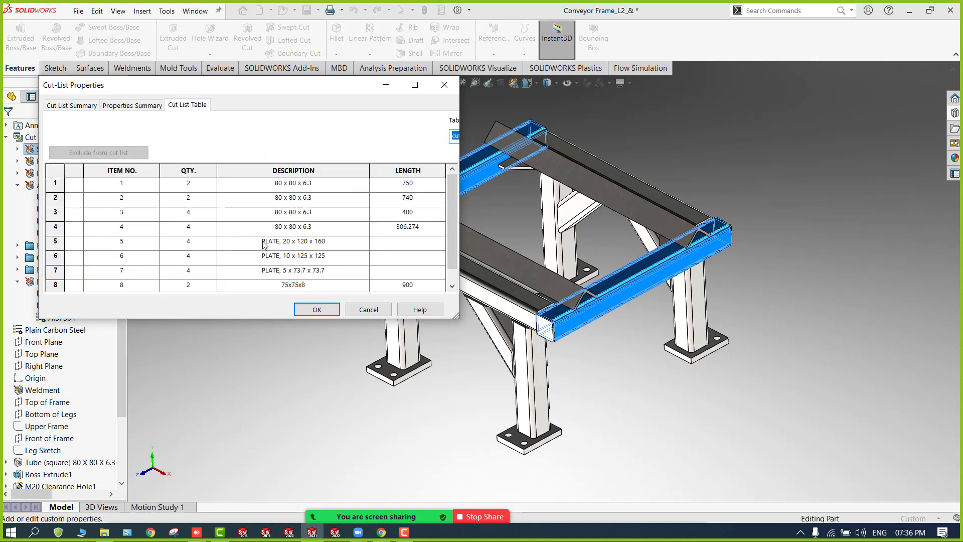
pyautogui.click(282, 250)
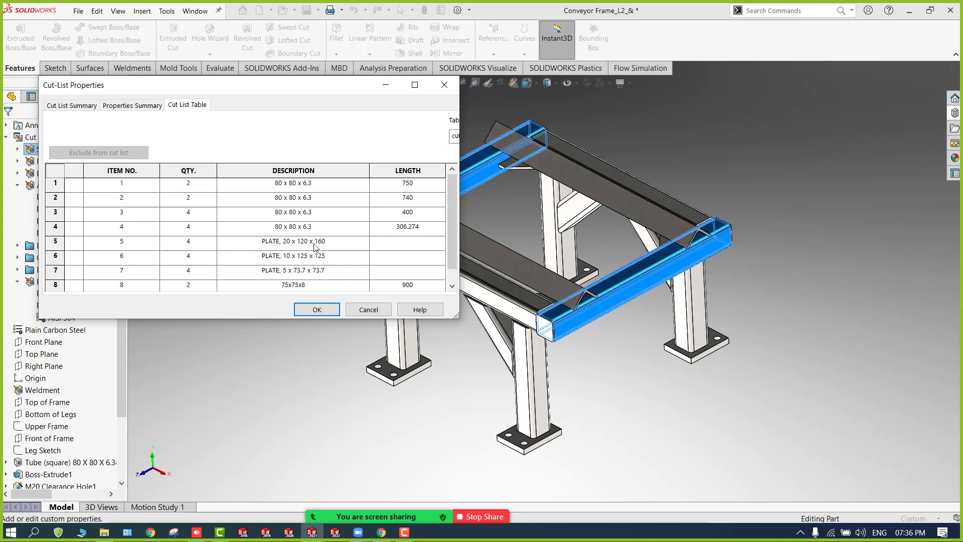
pyautogui.click(317, 310)
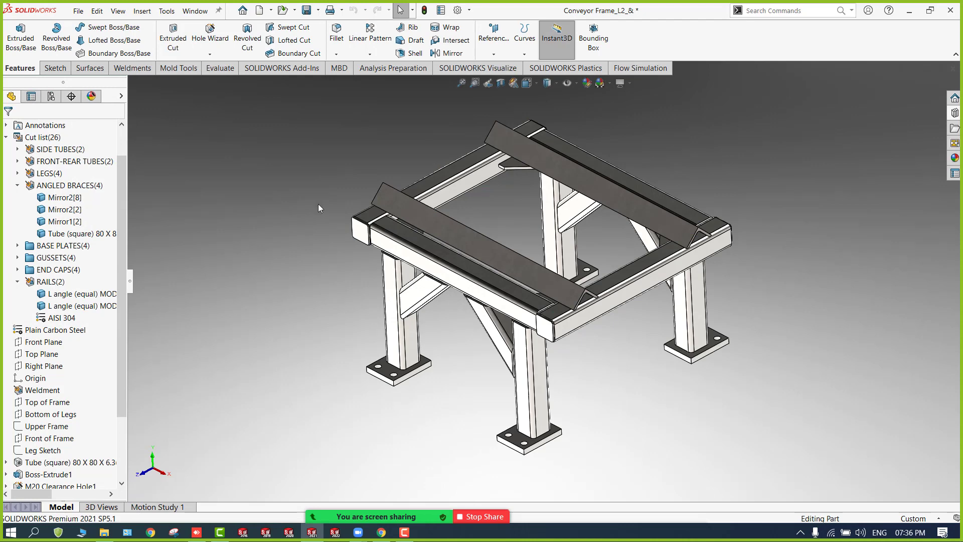
pyautogui.moveTo(303, 180); pyautogui.dragTo(302, 183, button='middle')
pyautogui.scroll(1, 300, 182)
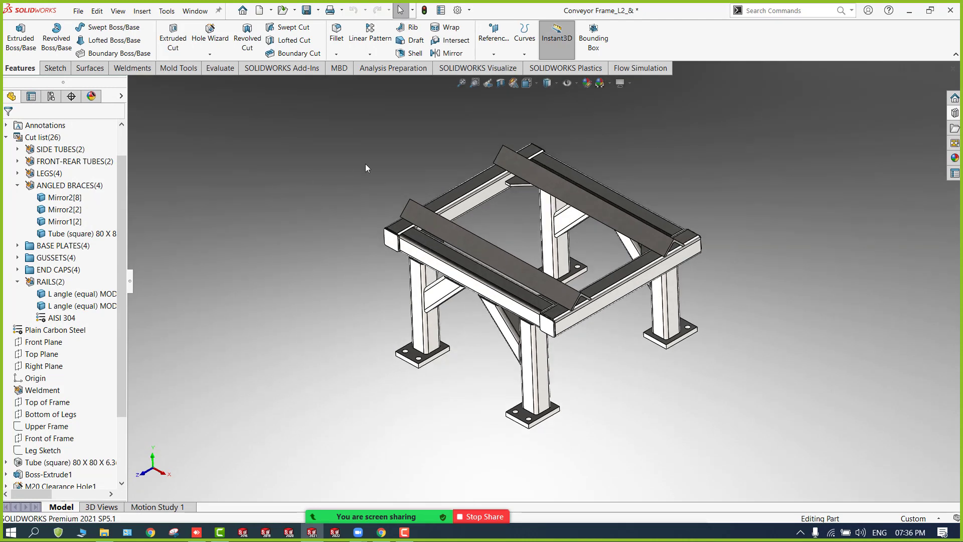
# Step: Collapse the ANGLED BRACES group and create a new A3 drawing from the conveyor frame part
pyautogui.click(17, 185)
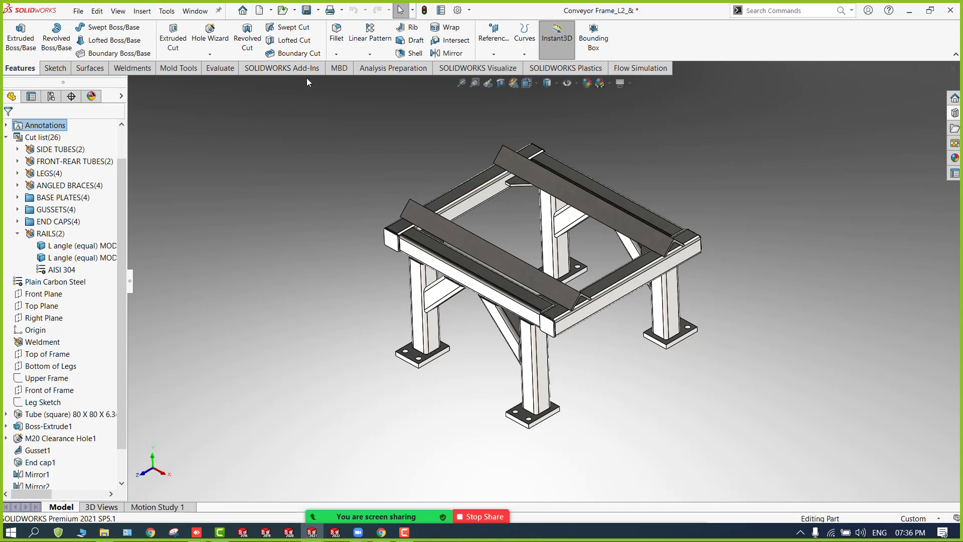
pyautogui.click(271, 11)
pyautogui.click(278, 40)
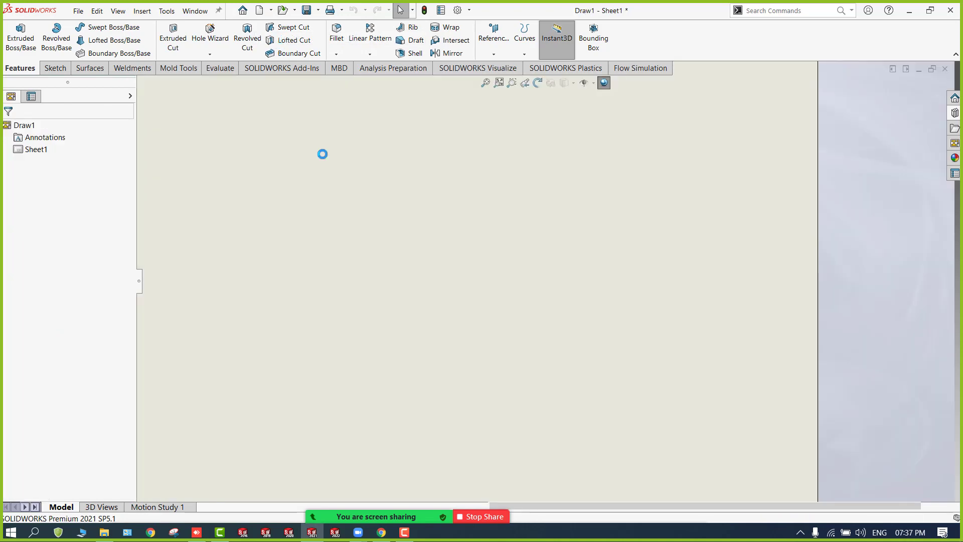
pyautogui.click(364, 235)
pyautogui.click(366, 243)
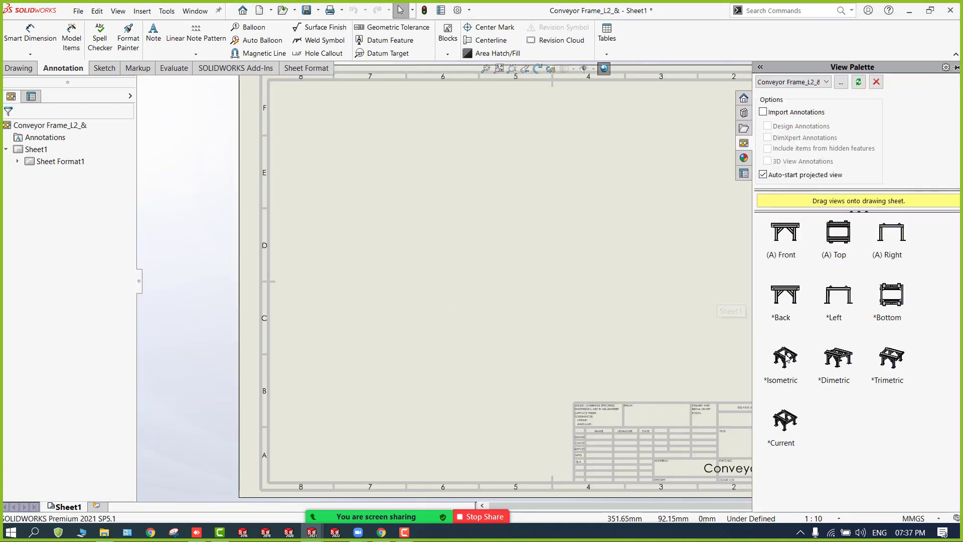
# Step: Place an isometric view of the frame in the sheet's upper-left area and set its display style to shaded with edges
pyautogui.moveTo(785, 357)
pyautogui.mouseDown()
pyautogui.moveTo(768, 427)
pyautogui.moveTo(473, 219)
pyautogui.moveTo(401, 193)
pyautogui.moveTo(408, 205)
pyautogui.mouseUp()
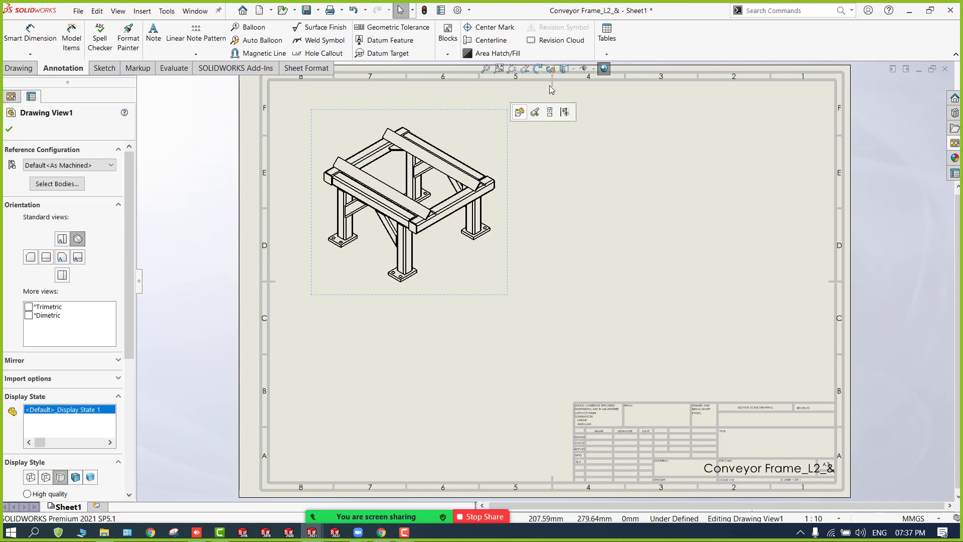
pyautogui.click(572, 68)
pyautogui.click(566, 83)
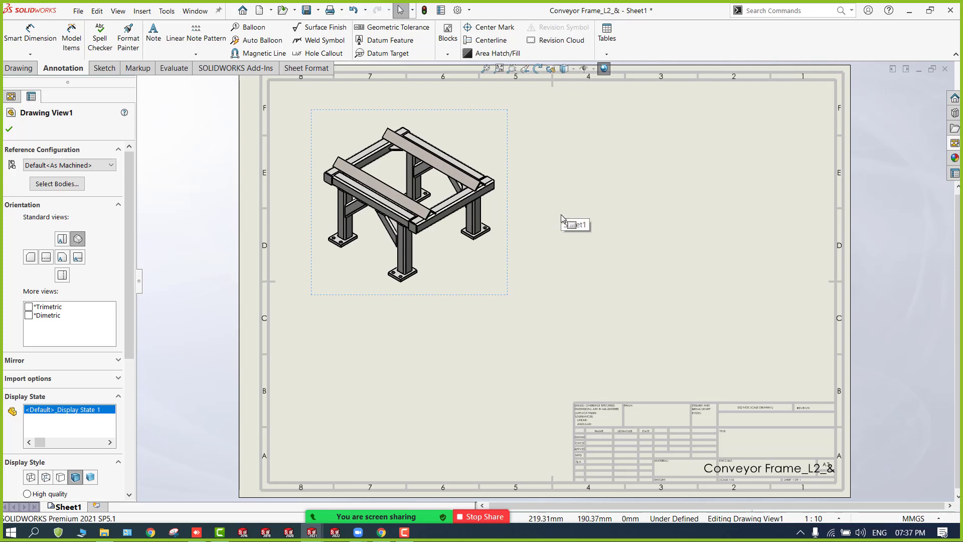
pyautogui.click(577, 155)
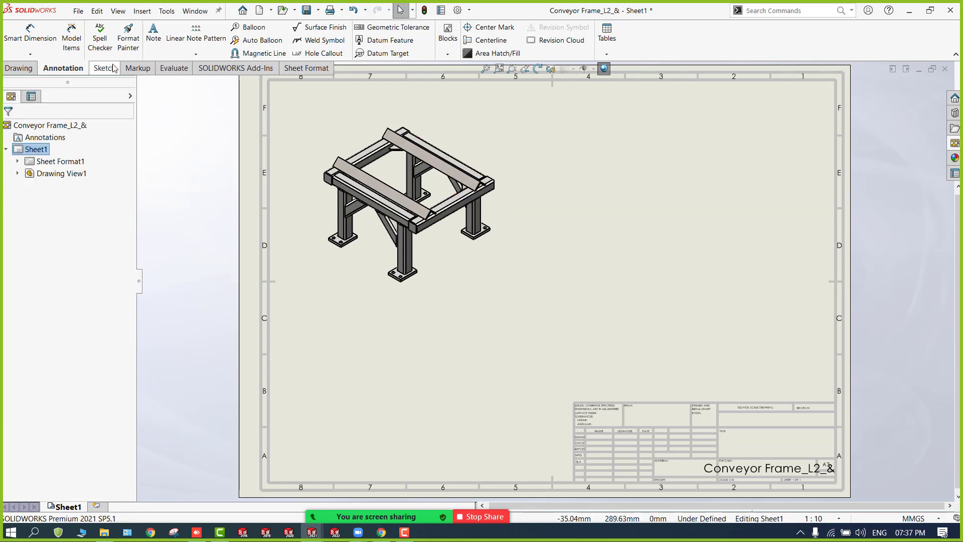
# Step: Insert a weldment cut list table with the cut list template and Default<As Welded> configuration beside the isometric view
pyautogui.click(607, 55)
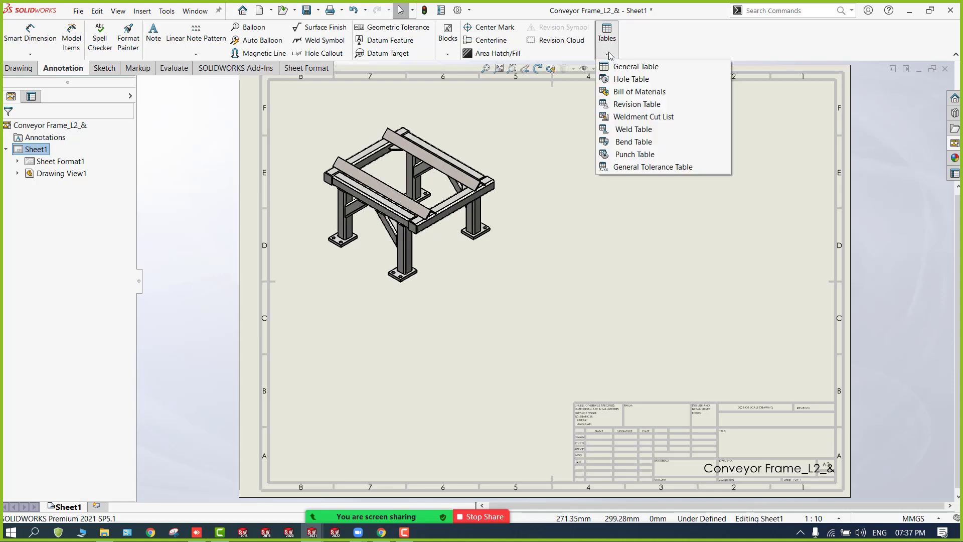
pyautogui.click(635, 118)
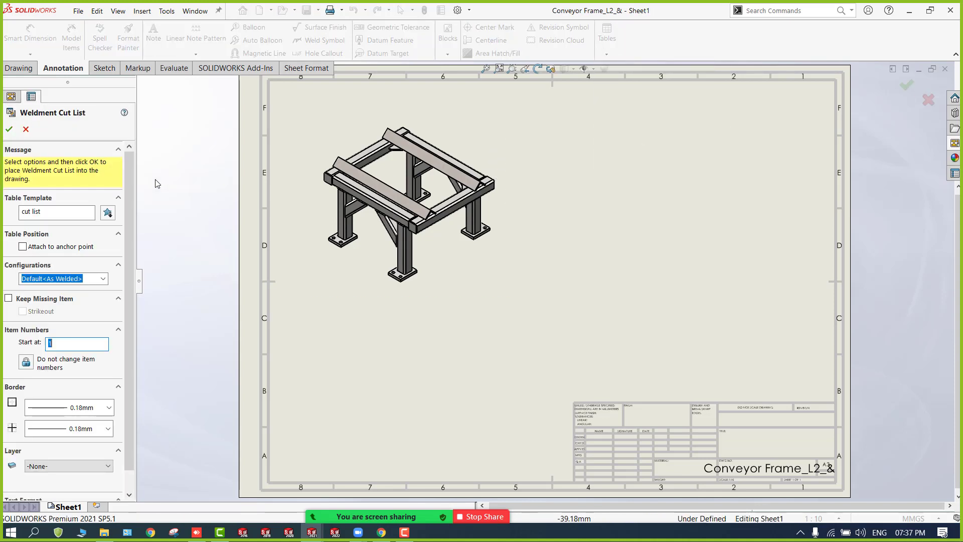
pyautogui.click(8, 129)
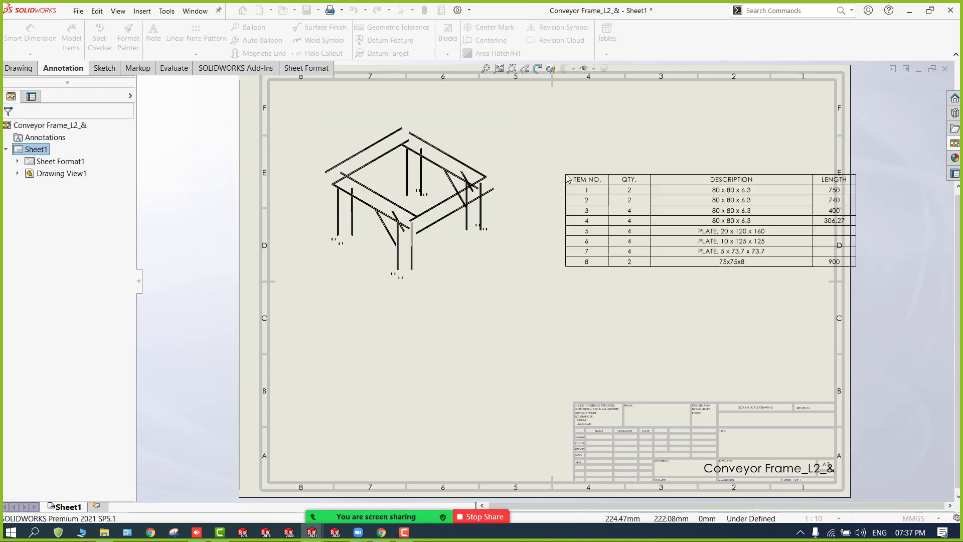
pyautogui.click(531, 115)
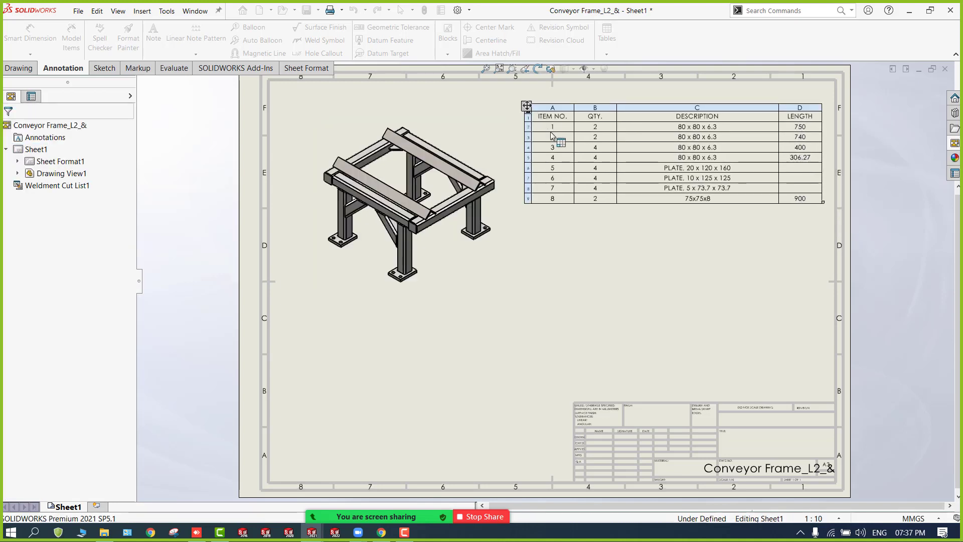
pyautogui.click(662, 198)
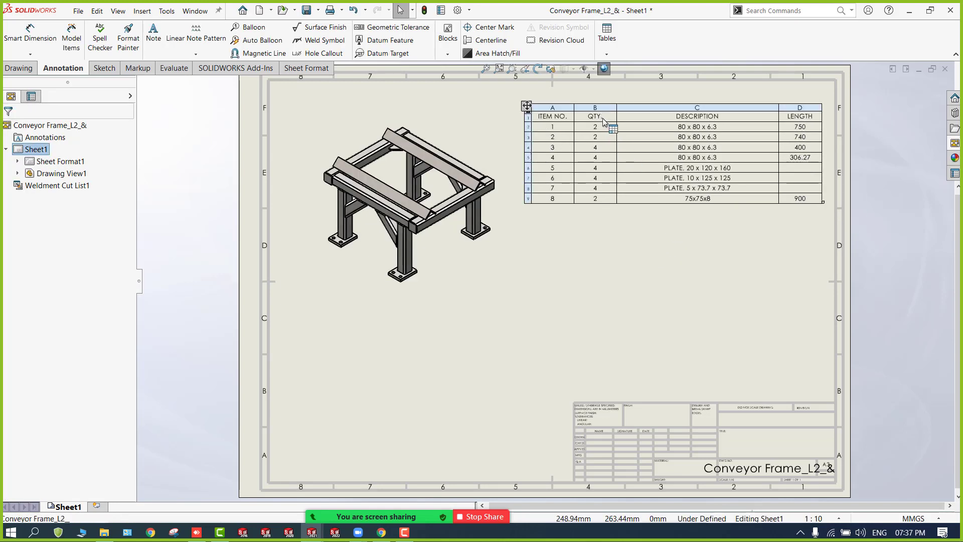
# Step: Insert a column to the right of LENGTH in the cut list table, showing the cut list item name
pyautogui.click(800, 106)
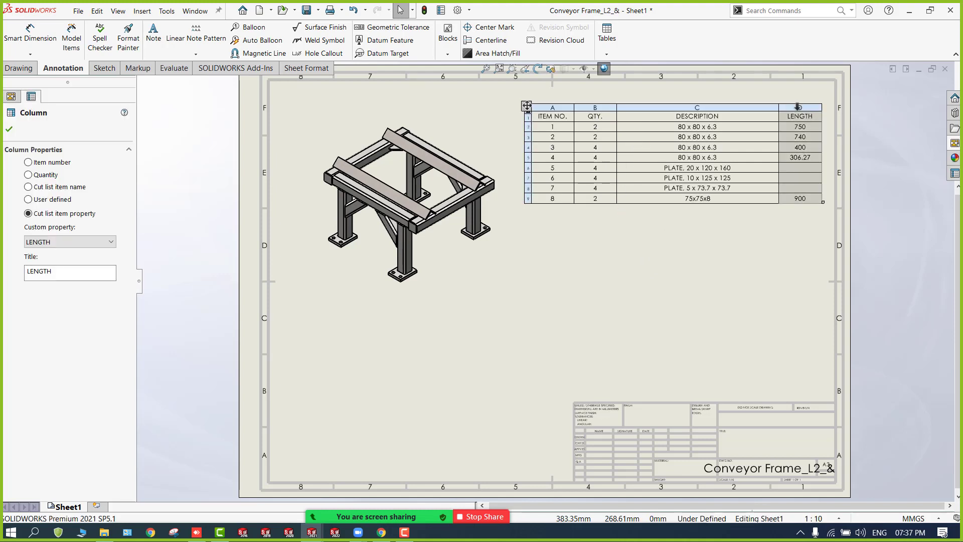
pyautogui.rightClick(801, 108)
pyautogui.moveTo(830, 168)
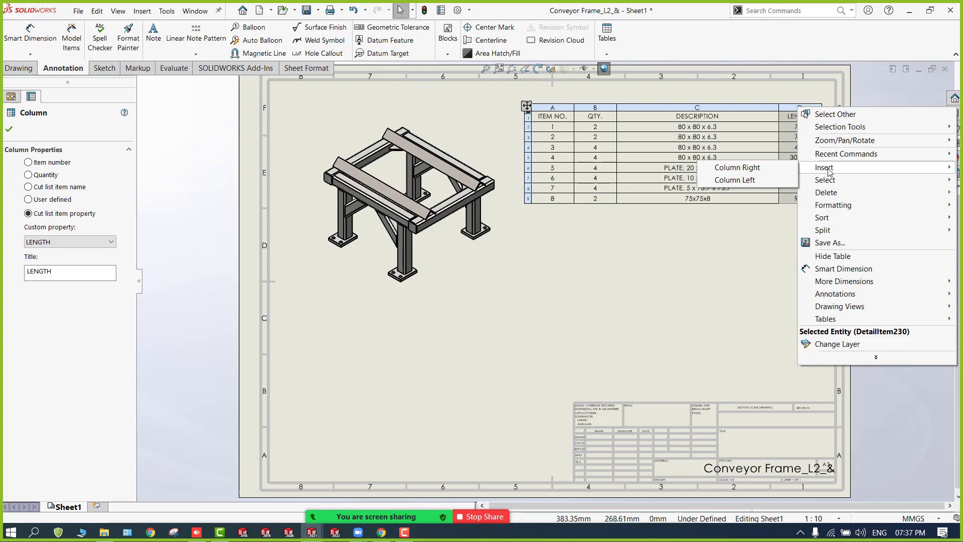
pyautogui.click(766, 170)
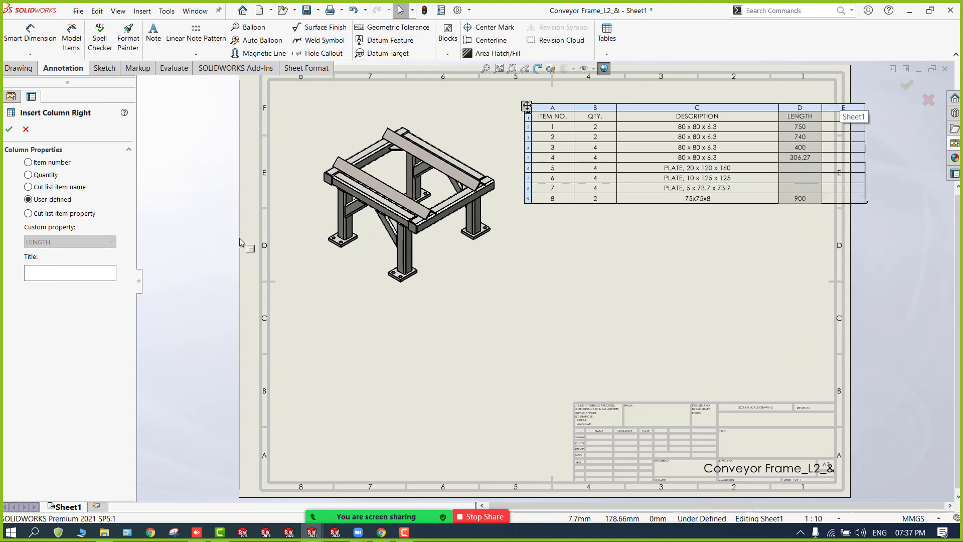
pyautogui.click(55, 214)
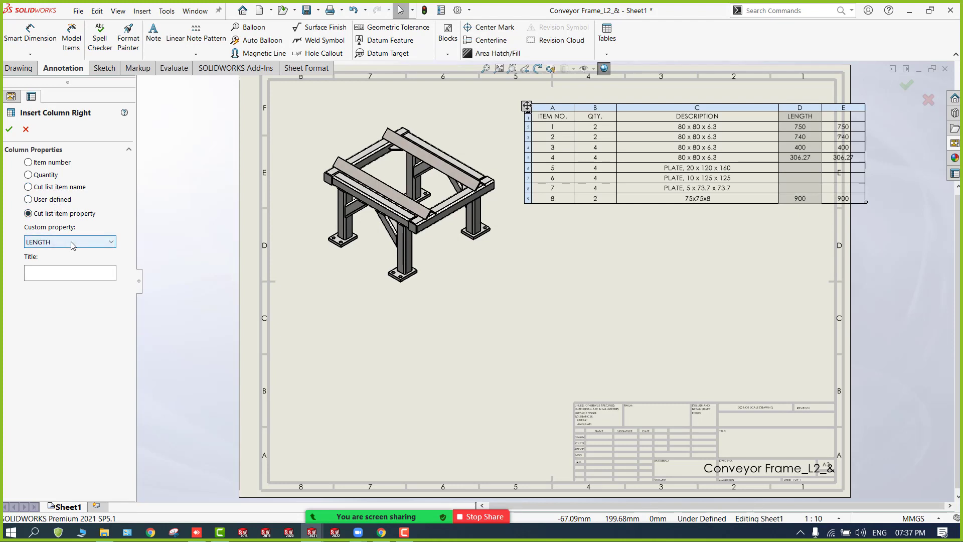
pyautogui.click(73, 245)
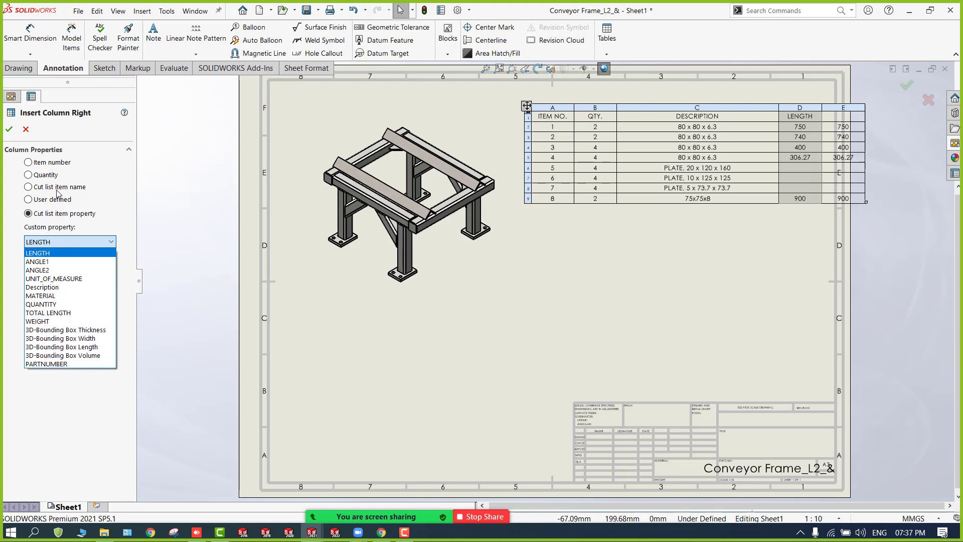
pyautogui.press('Return')
pyautogui.click(28, 186)
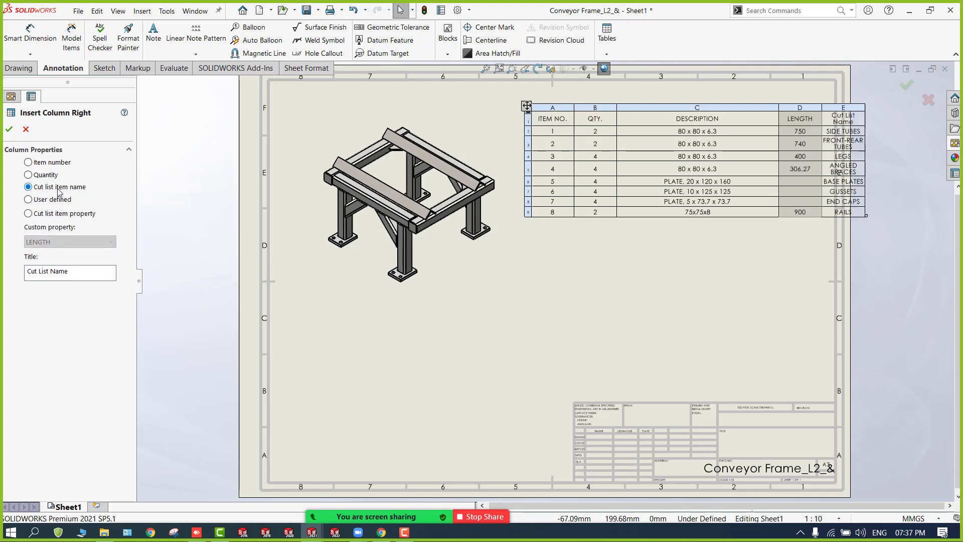
pyautogui.click(10, 130)
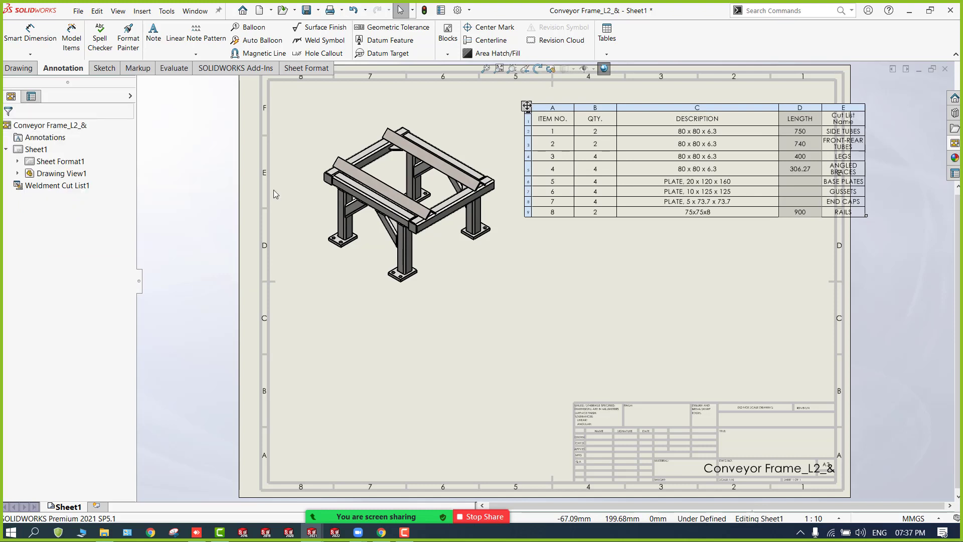
# Step: Move the Cut List Name column directly after ITEM NO. and the QTY. column between DESCRIPTION and LENGTH
pyautogui.moveTo(830, 137); pyautogui.dragTo(846, 110)
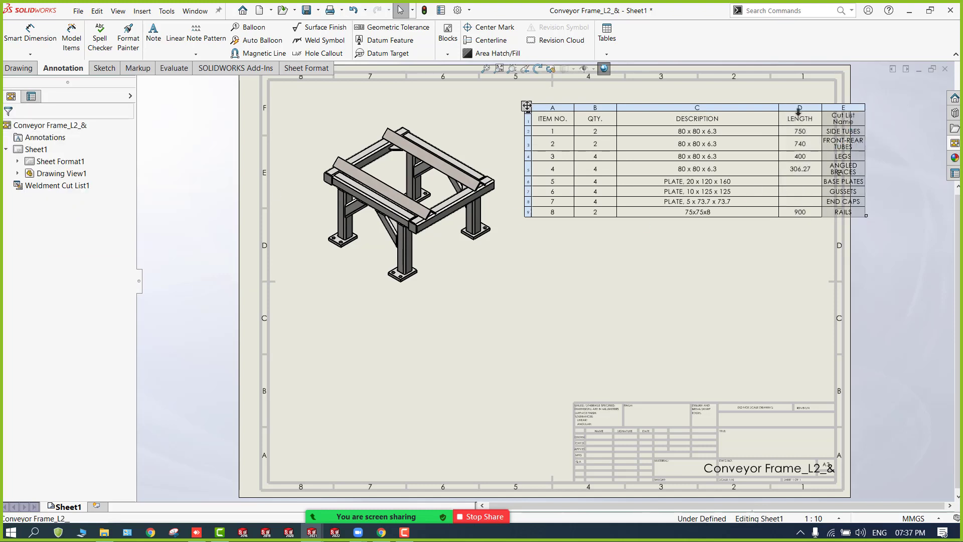
pyautogui.moveTo(684, 109); pyautogui.dragTo(574, 116)
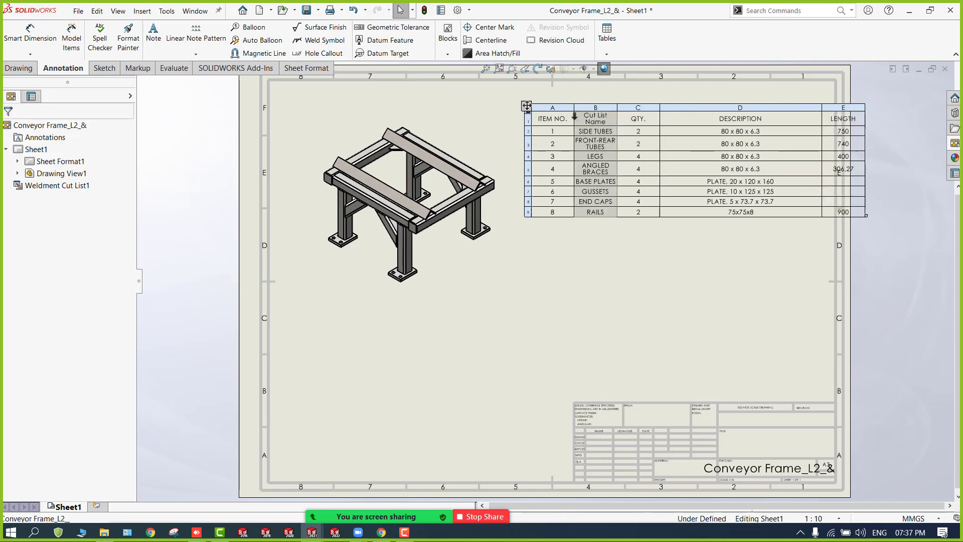
pyautogui.click(647, 107)
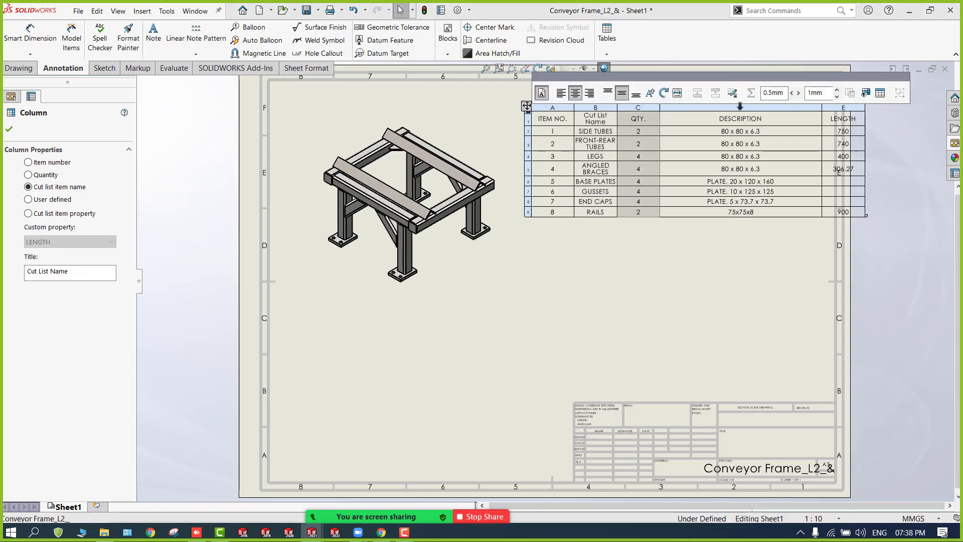
pyautogui.moveTo(802, 105); pyautogui.dragTo(802, 105)
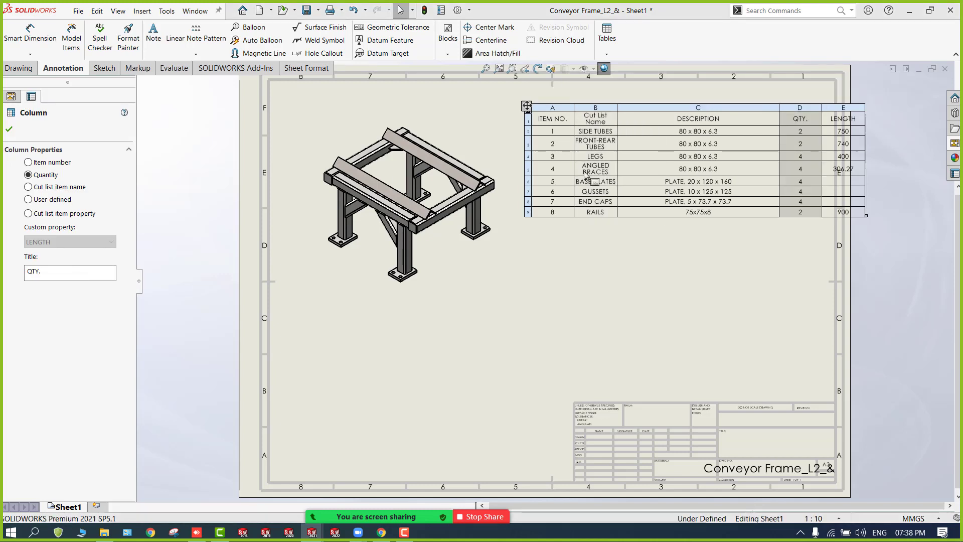
pyautogui.press('Escape')
# Step: Move the cut list table to just above the title block, within the sheet border
pyautogui.moveTo(527, 107); pyautogui.dragTo(474, 264)
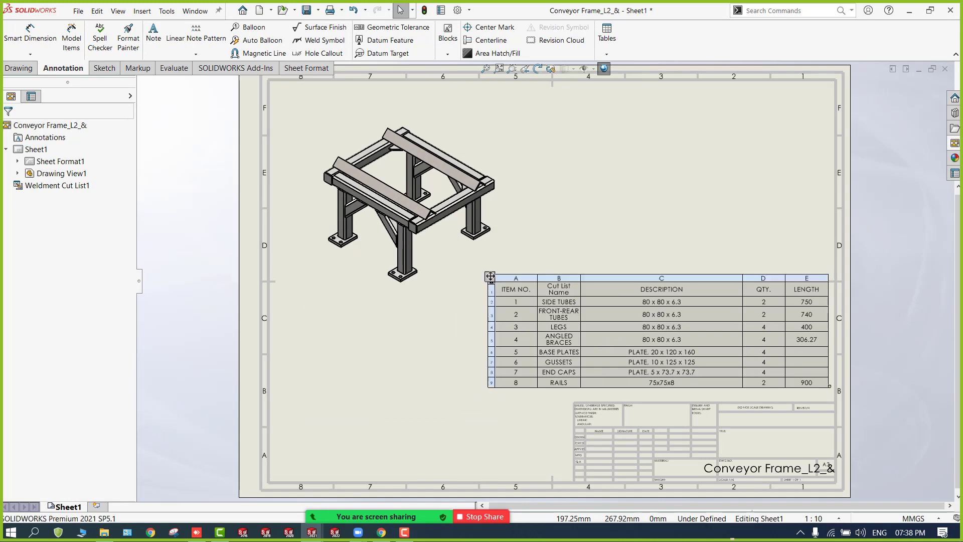
pyautogui.scroll(-2, 651, 327)
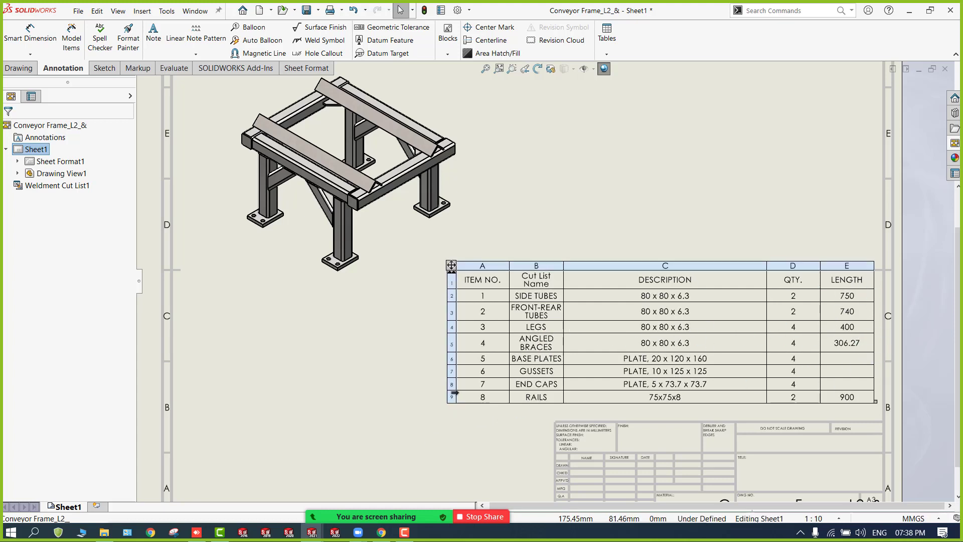
pyautogui.press('f')
pyautogui.scroll(-1, 457, 210)
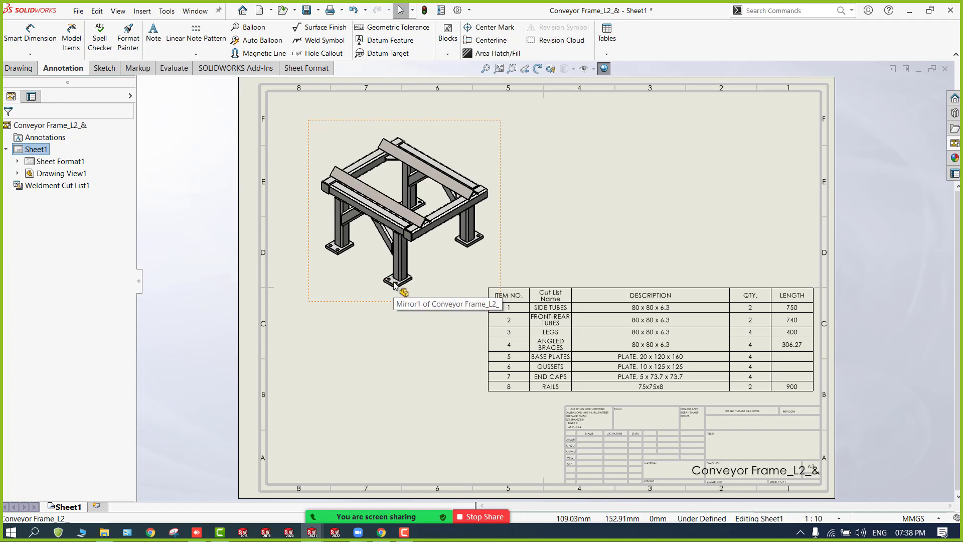
pyautogui.scroll(-1, 396, 285)
pyautogui.scroll(-1, 396, 285)
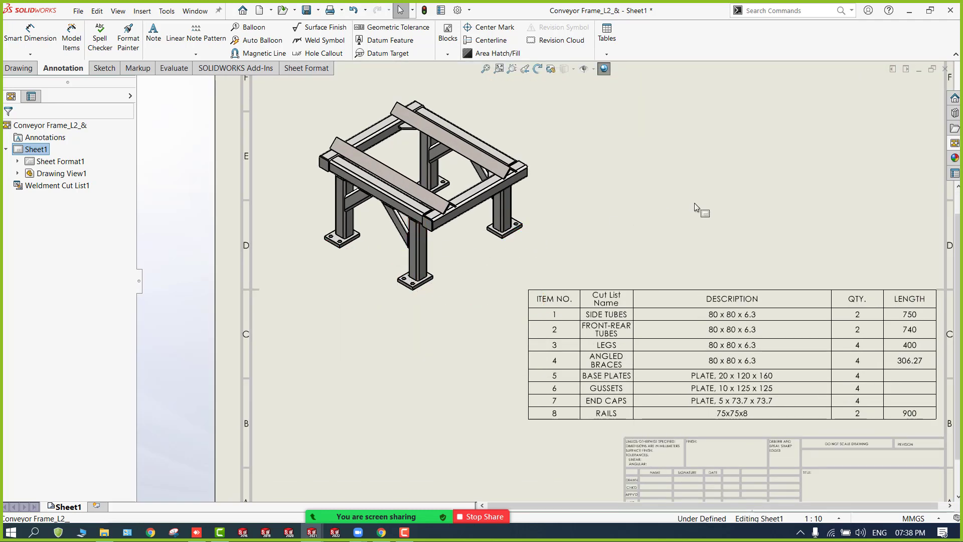
pyautogui.press('f')
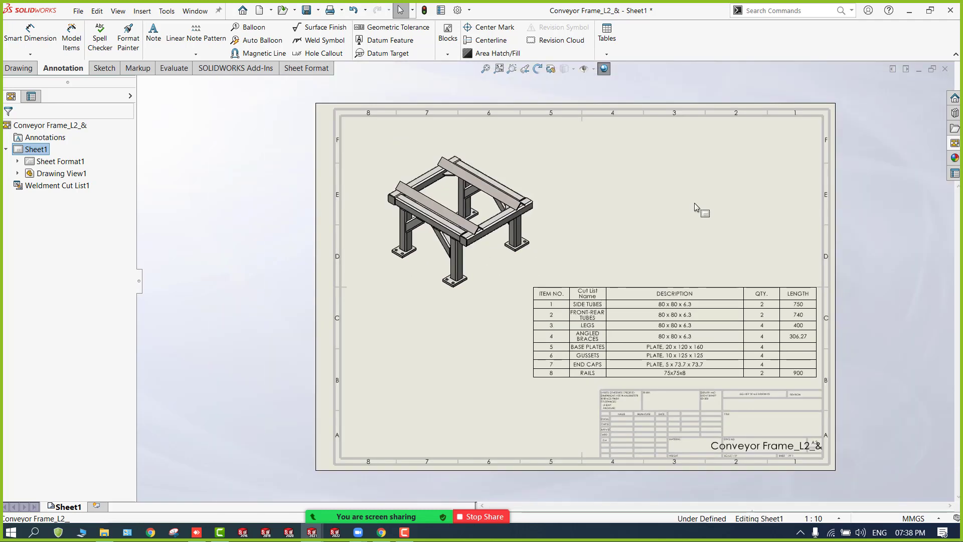
# Step: Insert a front model view limited to a single base plate body, placed on the sheet to the right of the frame's isometric view
pyautogui.click(23, 67)
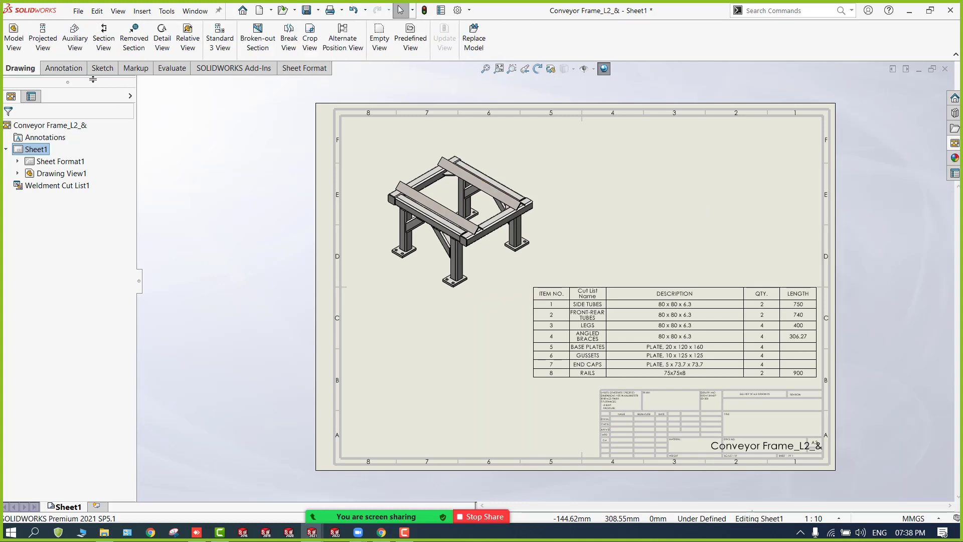
pyautogui.click(17, 51)
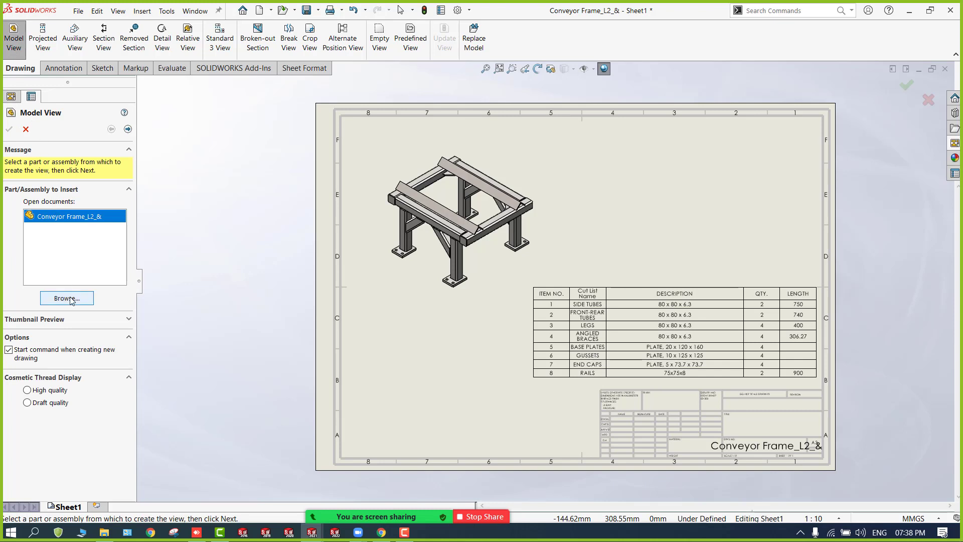
pyautogui.click(67, 298)
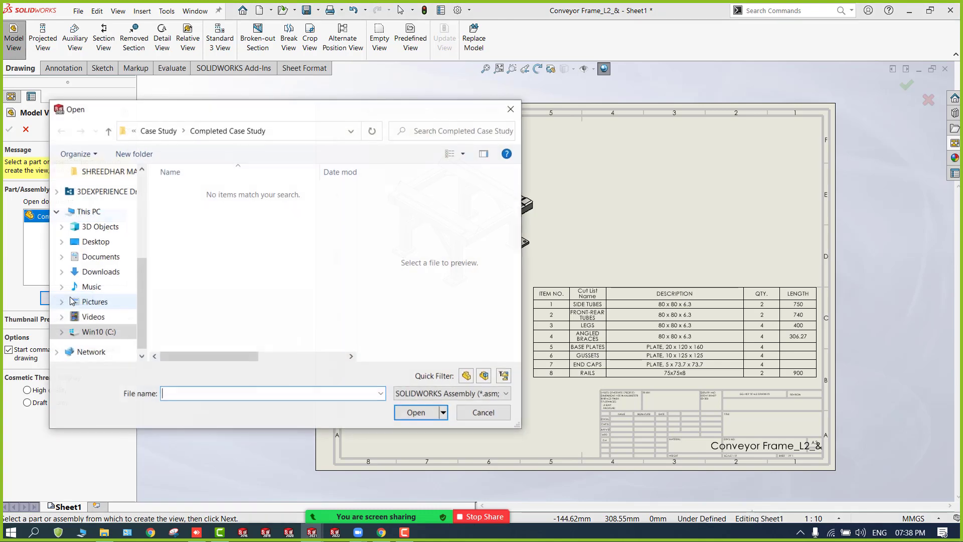
pyautogui.click(496, 414)
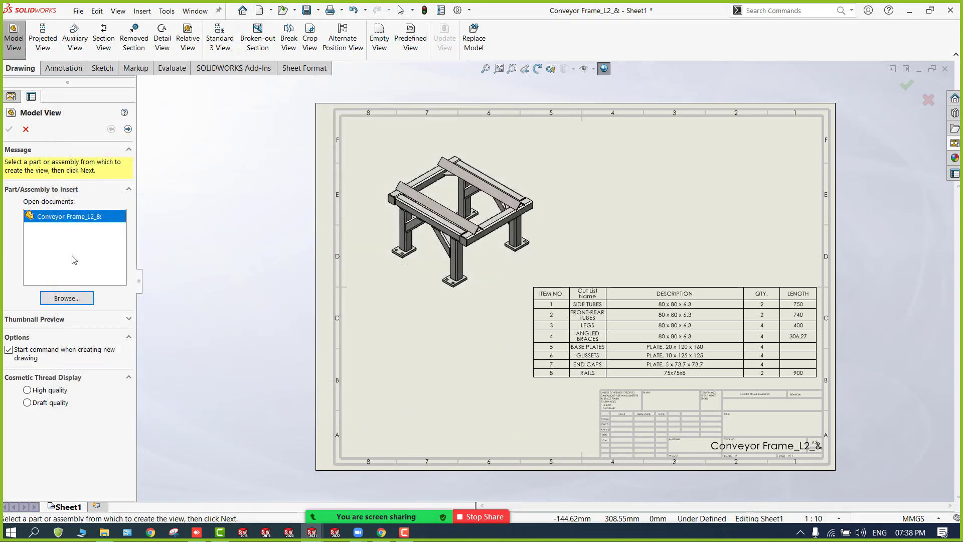
pyautogui.click(128, 130)
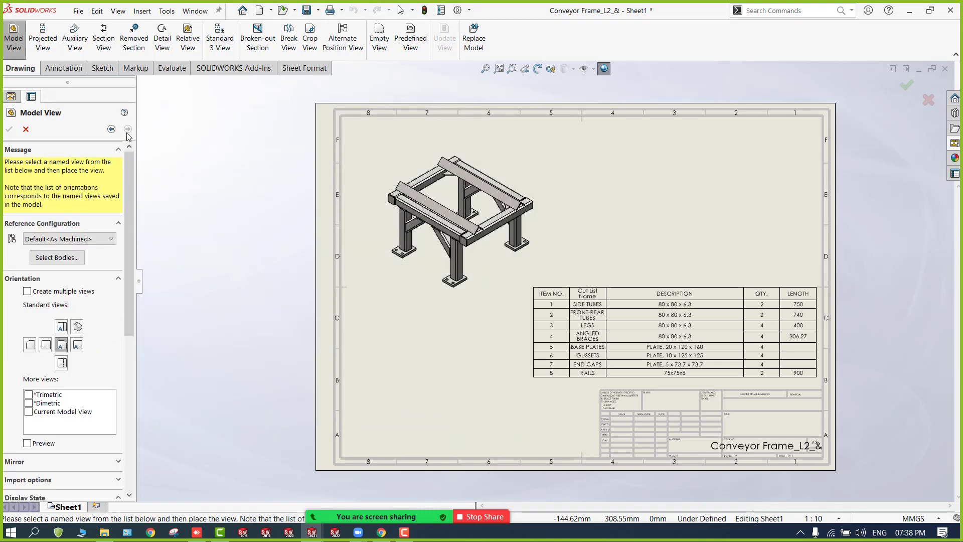
pyautogui.click(57, 257)
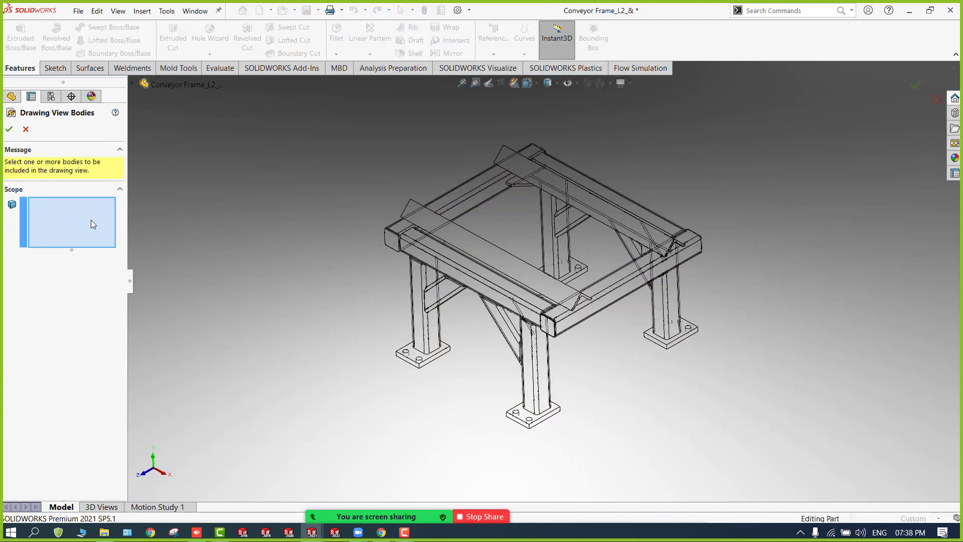
pyautogui.click(418, 363)
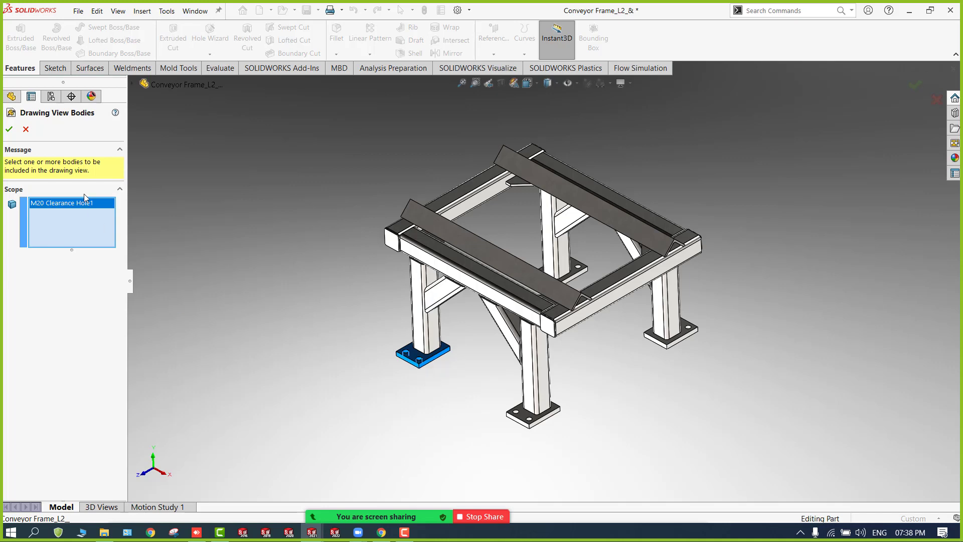
pyautogui.click(9, 129)
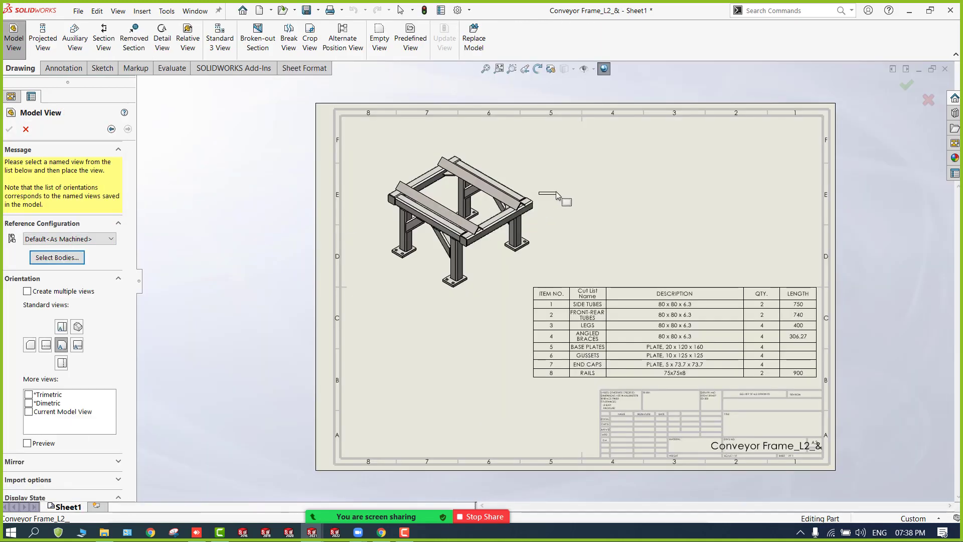
pyautogui.click(618, 181)
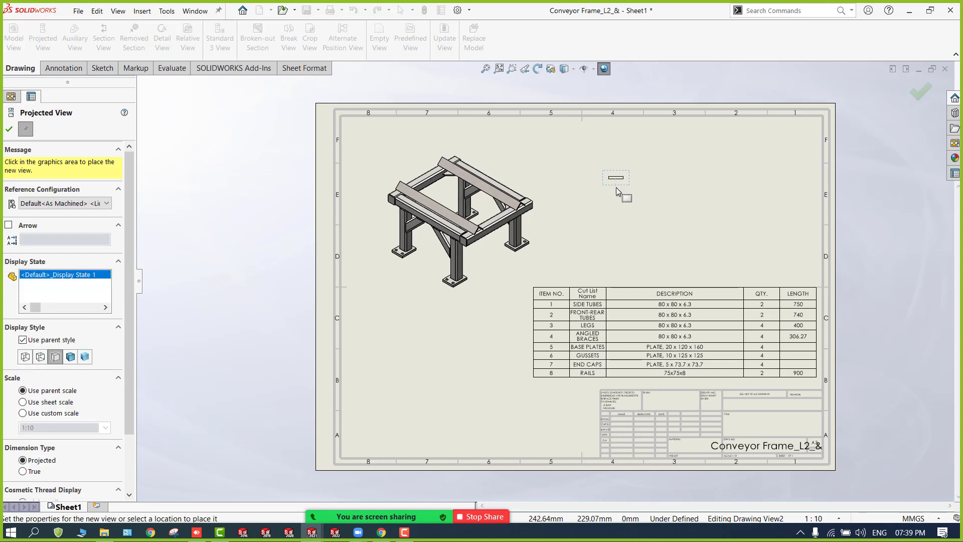
# Step: Project three views from the base plate's front view: one below it, one to its right and an isometric one diagonally above
pyautogui.click(621, 223)
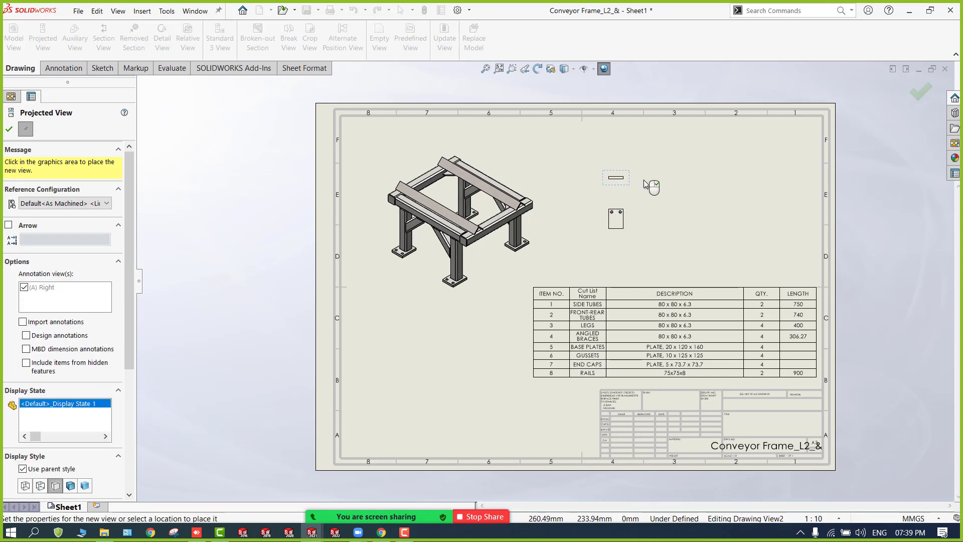
pyautogui.click(661, 179)
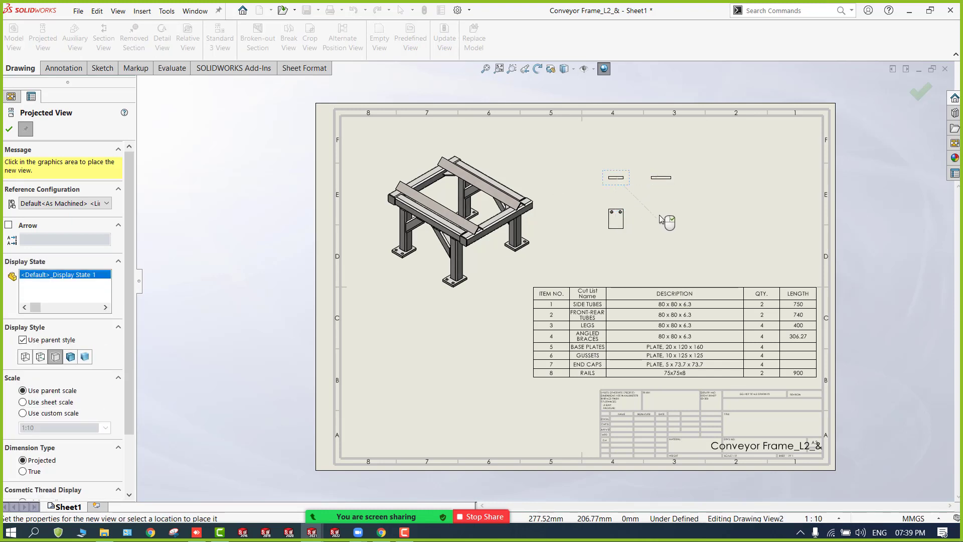
pyautogui.click(654, 140)
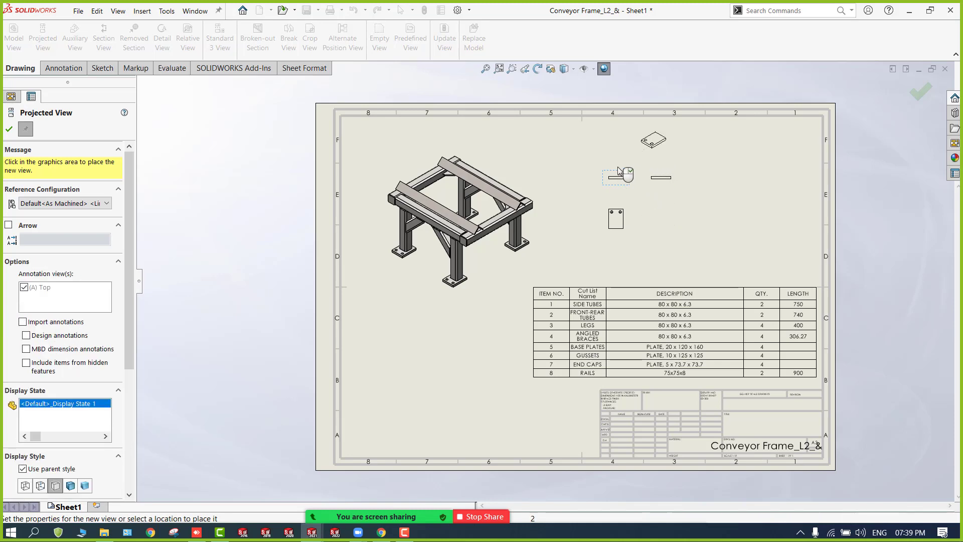
pyautogui.click(9, 130)
# Step: Move the base plate's isometric view below its side view, beside the plan view
pyautogui.scroll(-4, 630, 183)
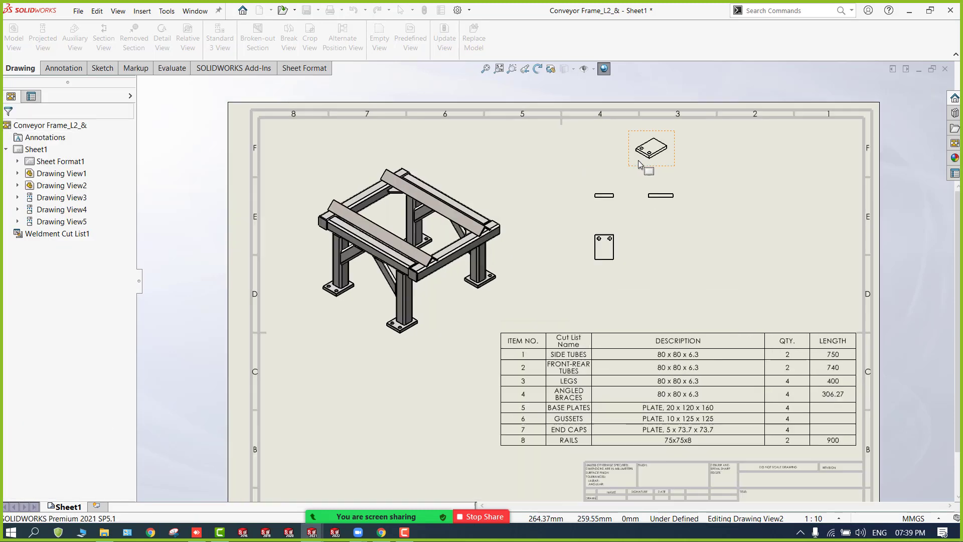
pyautogui.moveTo(645, 209)
pyautogui.mouseDown()
pyautogui.moveTo(668, 303)
pyautogui.moveTo(648, 331)
pyautogui.mouseUp()
pyautogui.click(756, 270)
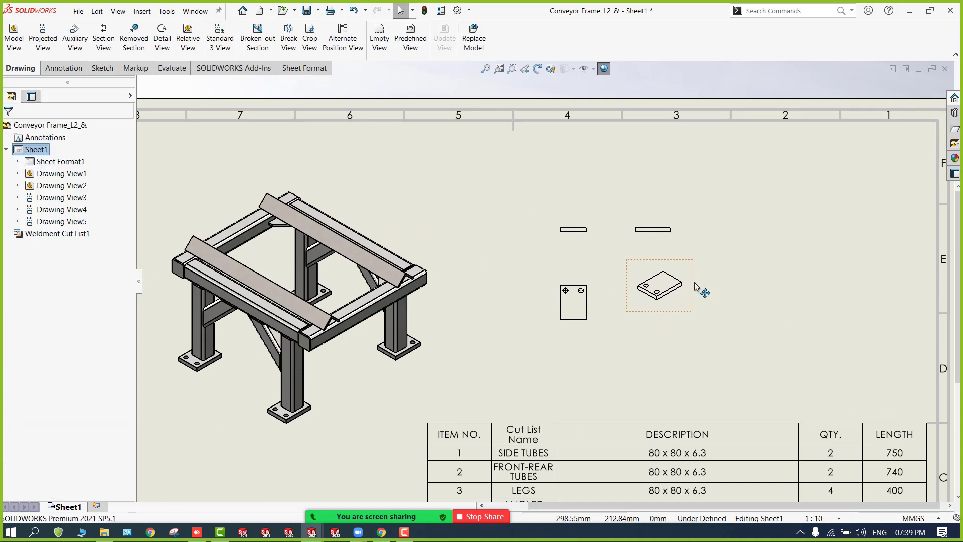
# Step: Change the base plate's parent view orientation to isometric, accepting the effect on its dependent views
pyautogui.click(643, 275)
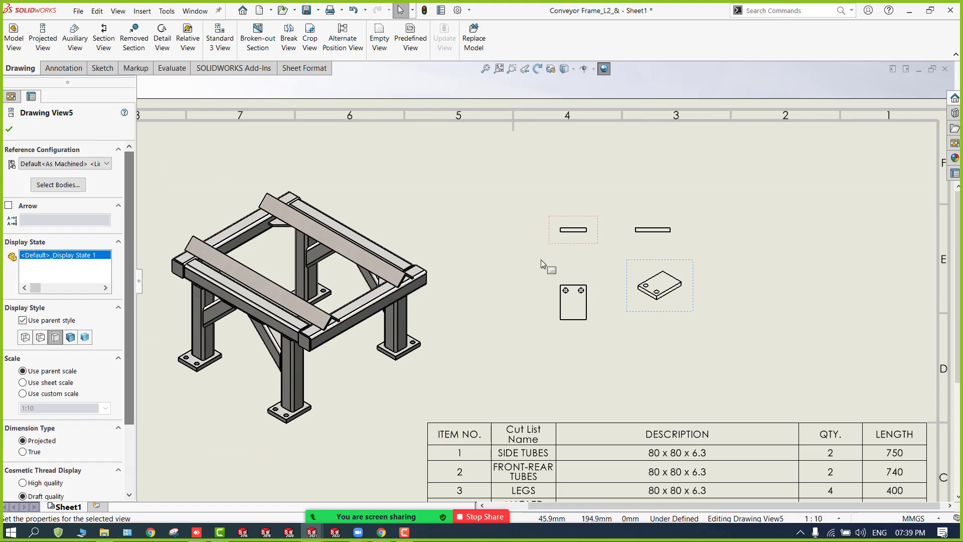
pyautogui.click(571, 238)
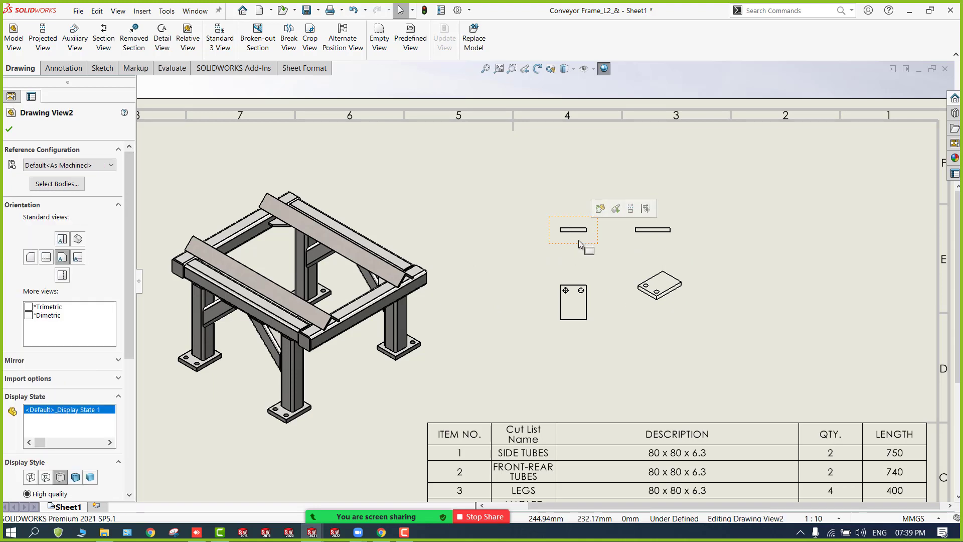
pyautogui.click(79, 239)
pyautogui.click(504, 288)
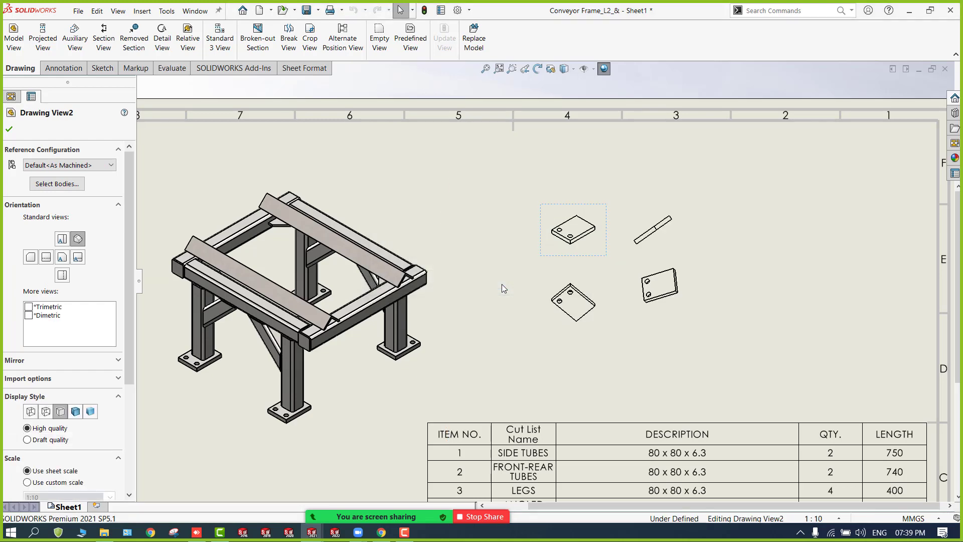
# Step: Set the base plate's parent view orientation back to front, including its dependent views
pyautogui.click(61, 259)
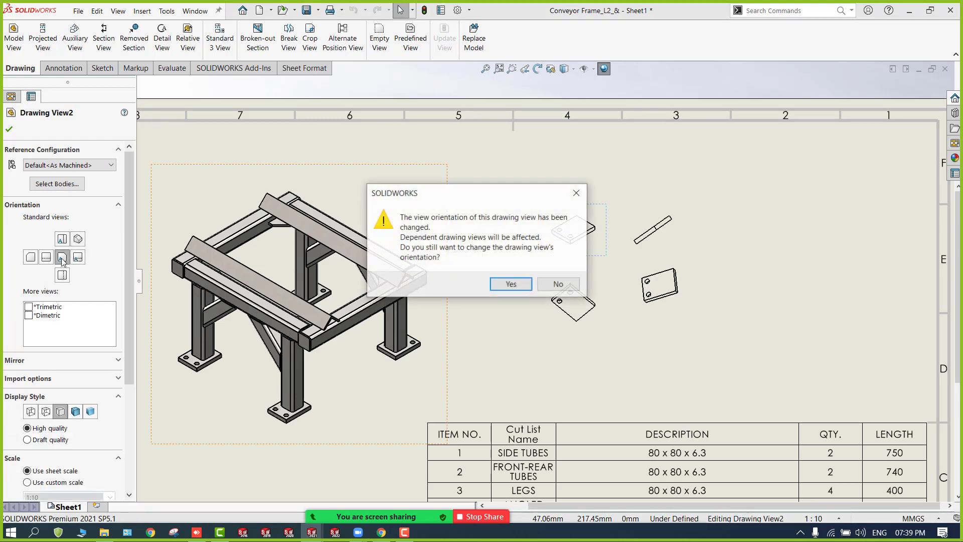
pyautogui.click(506, 286)
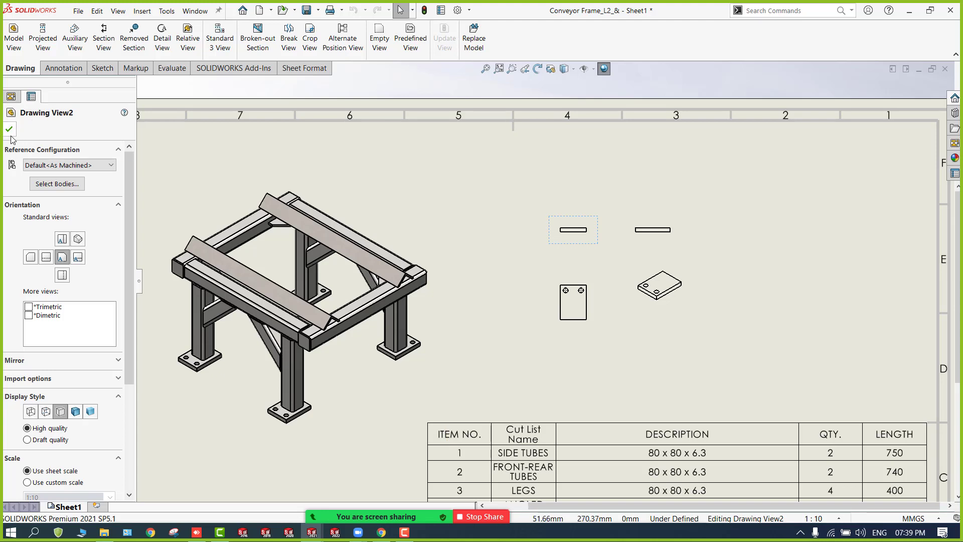
pyautogui.click(9, 130)
pyautogui.click(570, 239)
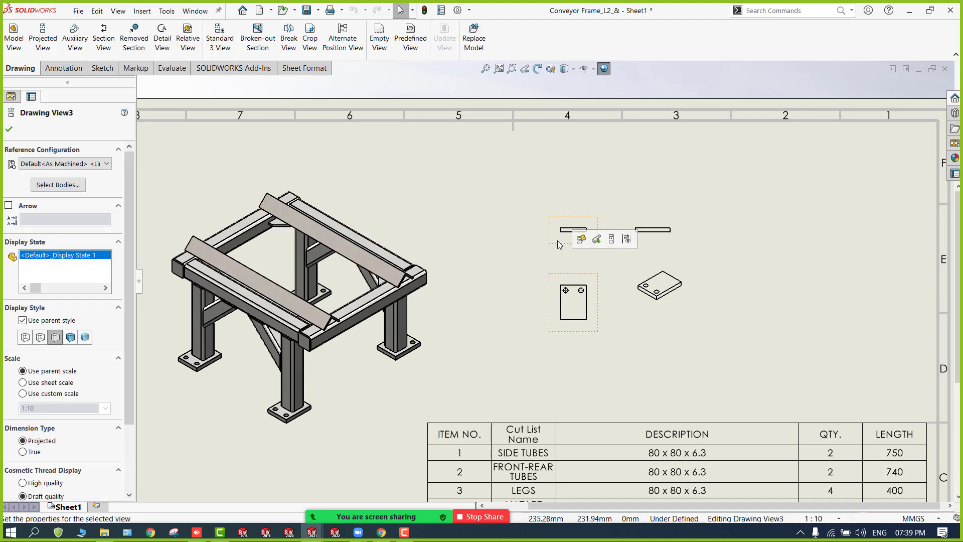
pyautogui.click(559, 240)
pyautogui.moveTo(127, 288)
pyautogui.mouseDown()
pyautogui.moveTo(138, 428)
pyautogui.moveTo(152, 308)
pyautogui.moveTo(127, 225)
pyautogui.mouseUp()
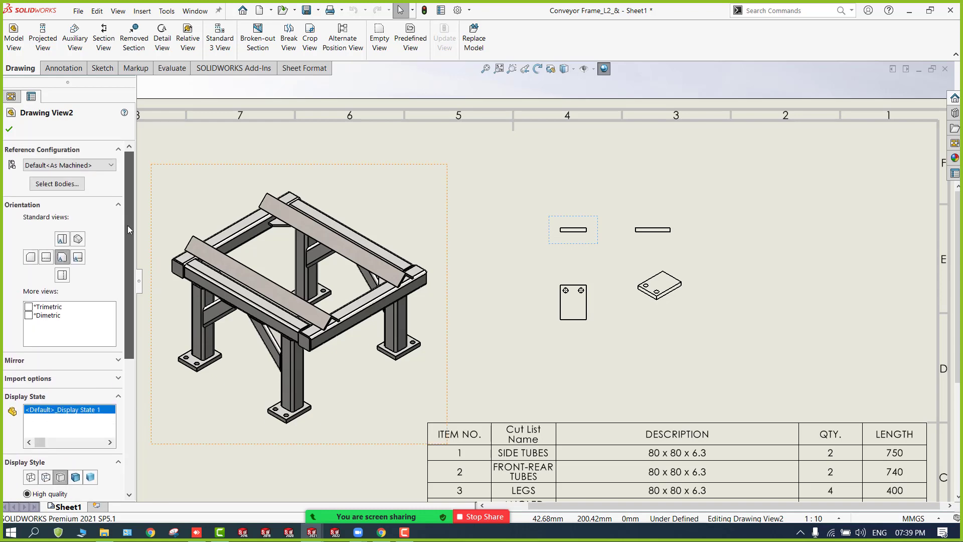
pyautogui.click(9, 130)
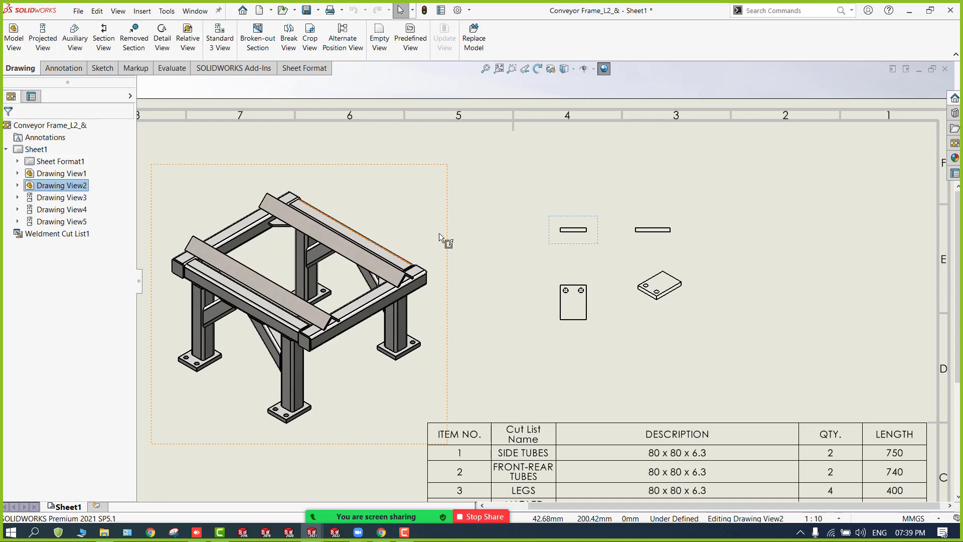
pyautogui.click(485, 191)
# Step: Try importing the entire model's dimensions as model items into the base plate's three orthographic views
pyautogui.click(64, 68)
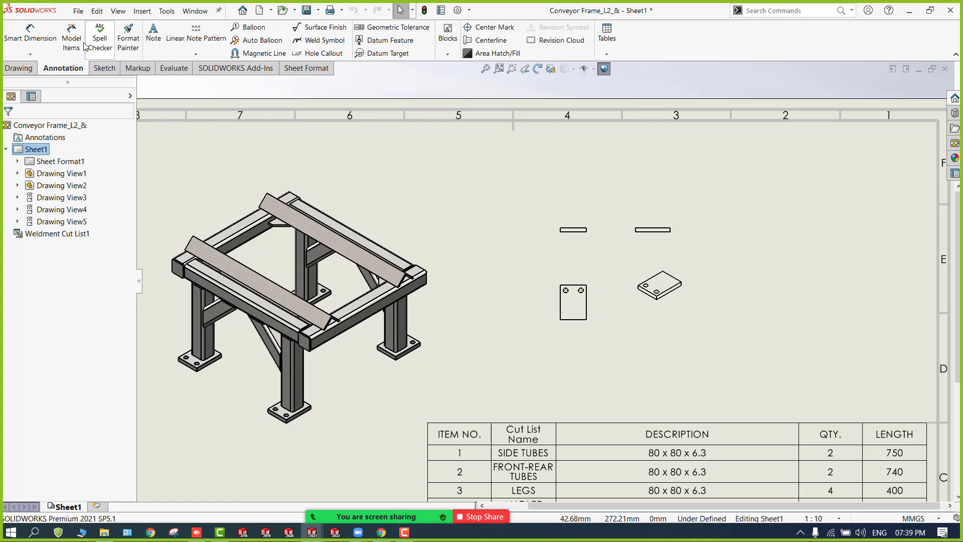
pyautogui.click(83, 46)
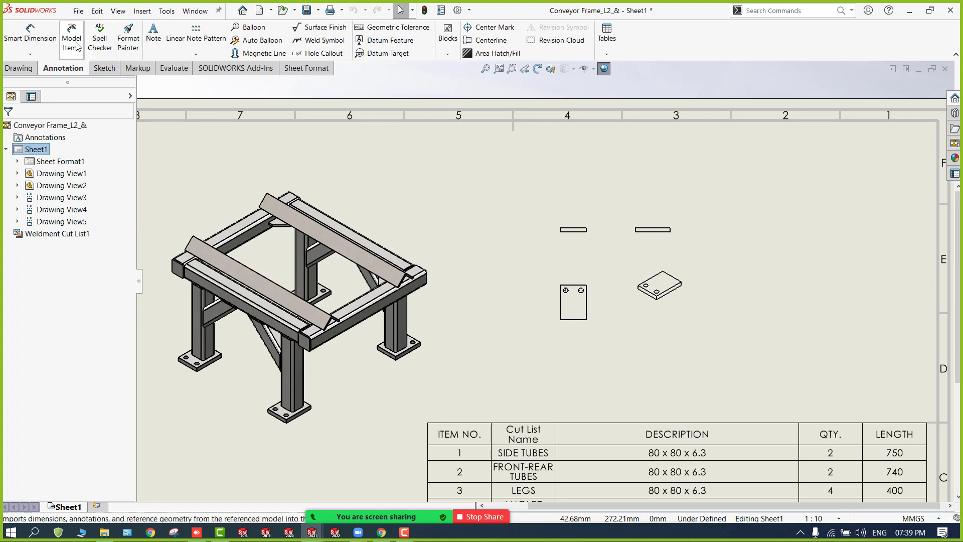
pyautogui.click(572, 245)
pyautogui.click(644, 239)
pyautogui.click(646, 264)
pyautogui.click(594, 298)
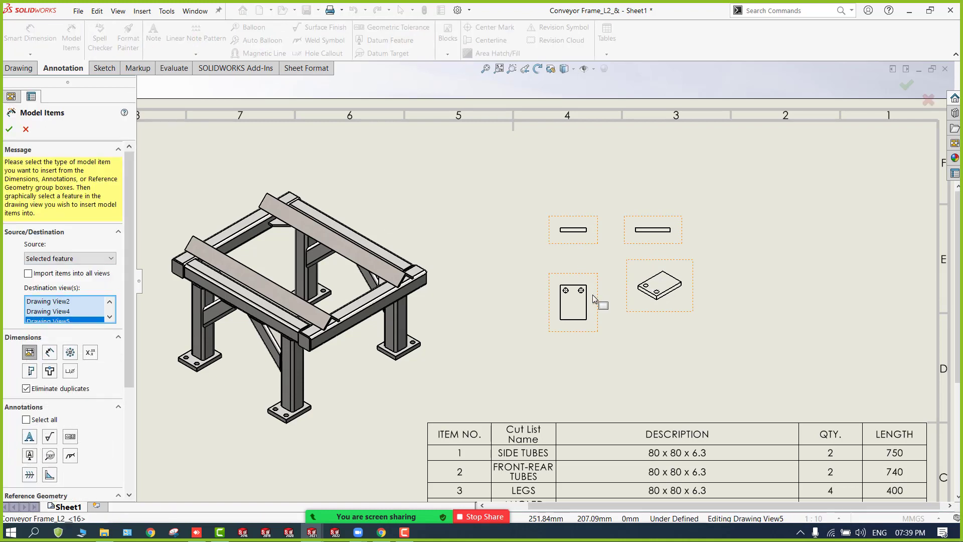
pyautogui.click(593, 297)
pyautogui.click(639, 277)
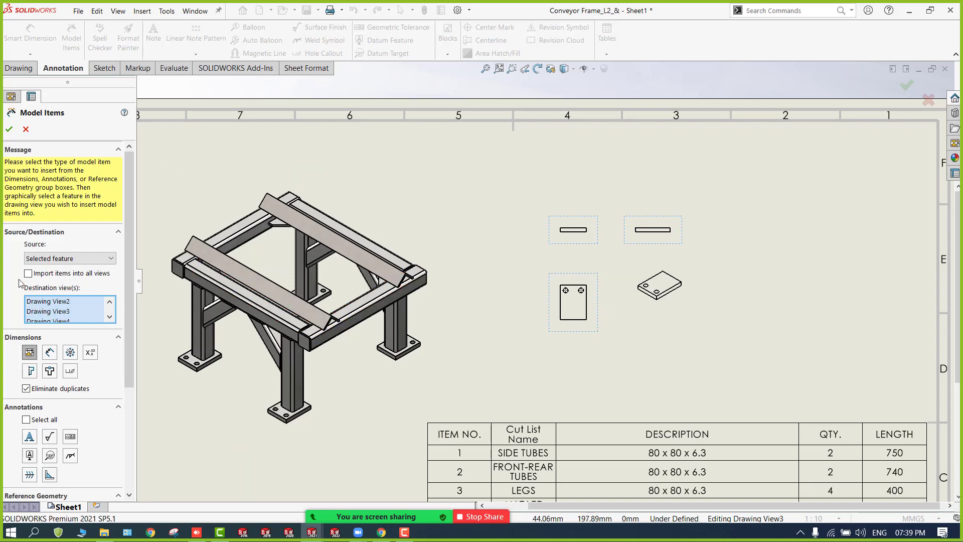
pyautogui.click(8, 129)
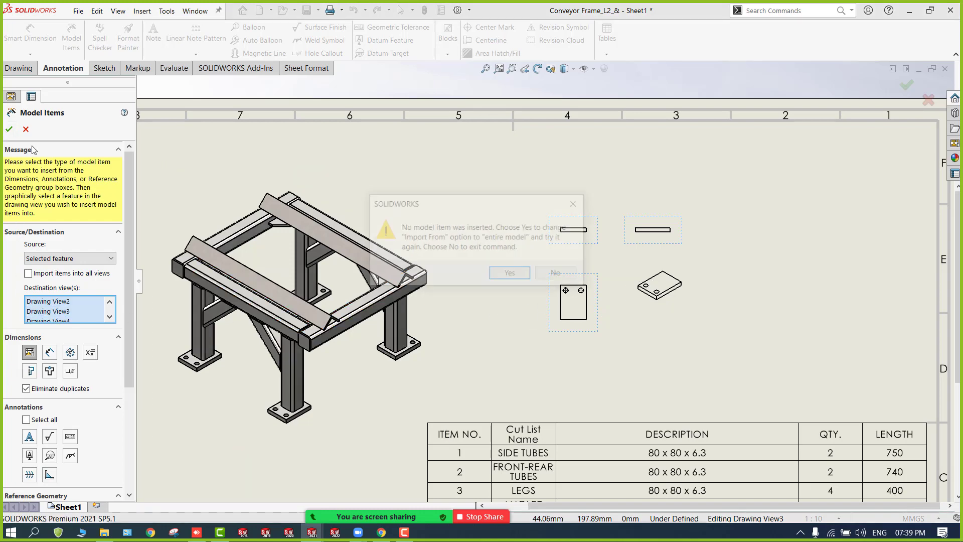
pyautogui.click(493, 277)
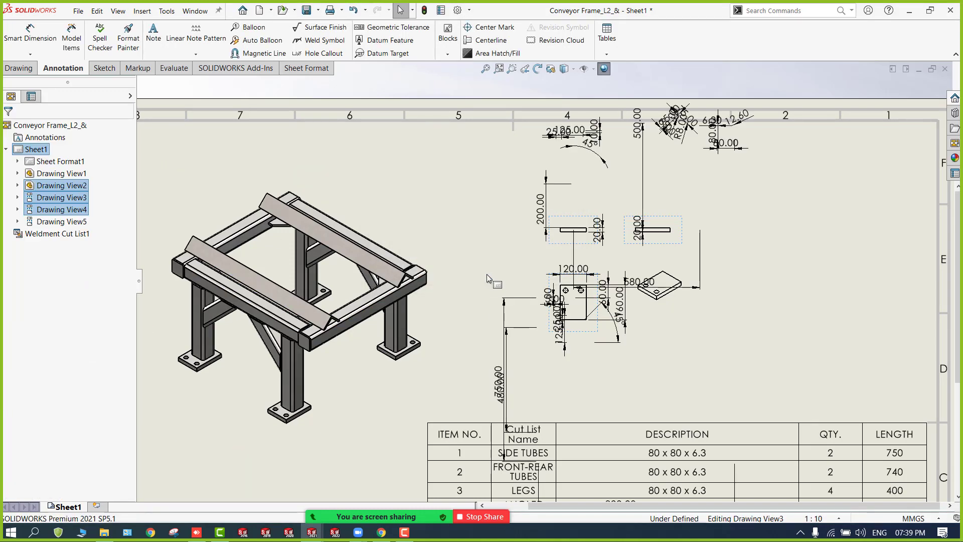
# Step: Delete the imported dimensions around the base plate views
pyautogui.scroll(2, 547, 266)
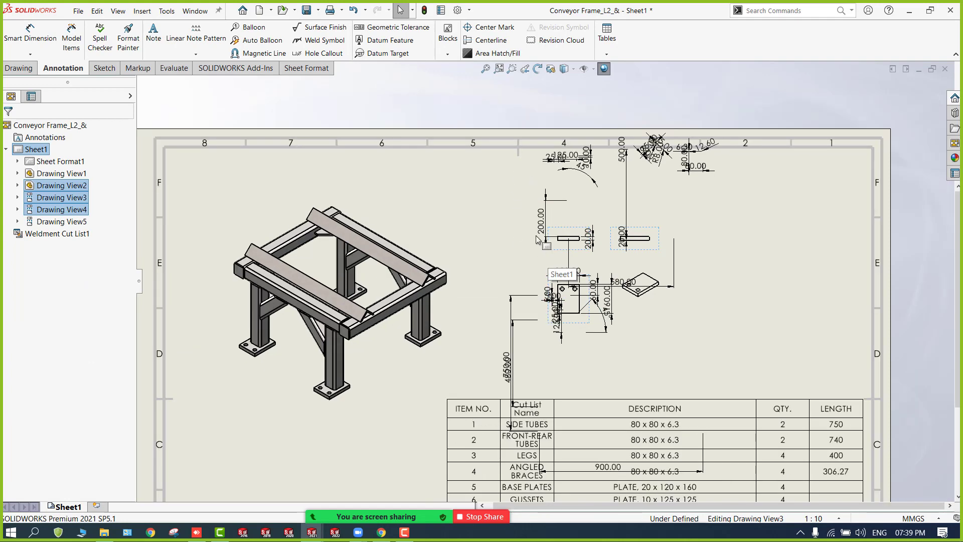
pyautogui.moveTo(781, 389)
pyautogui.mouseDown()
pyautogui.moveTo(504, 207)
pyautogui.moveTo(513, 139)
pyautogui.moveTo(483, 141)
pyautogui.mouseUp()
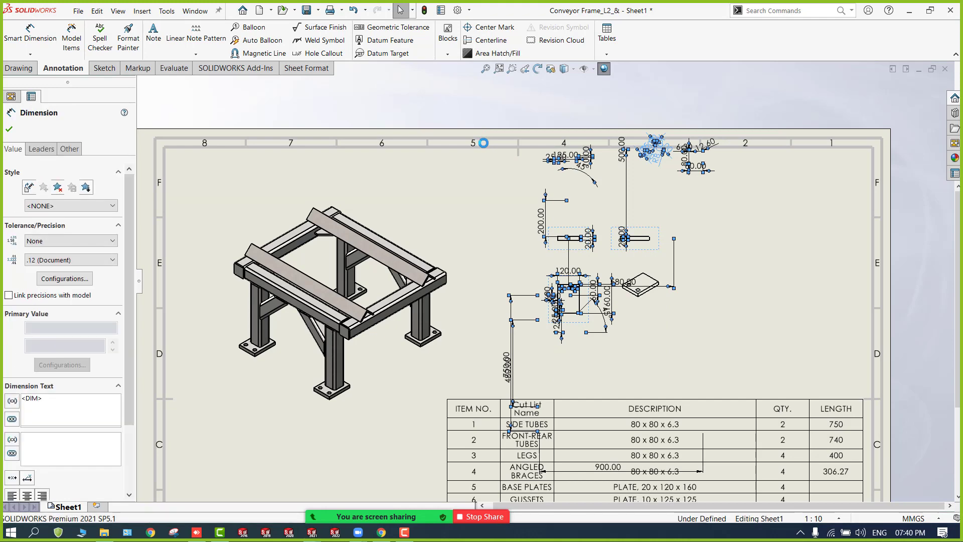
pyautogui.press('Delete')
pyautogui.scroll(-2, 608, 275)
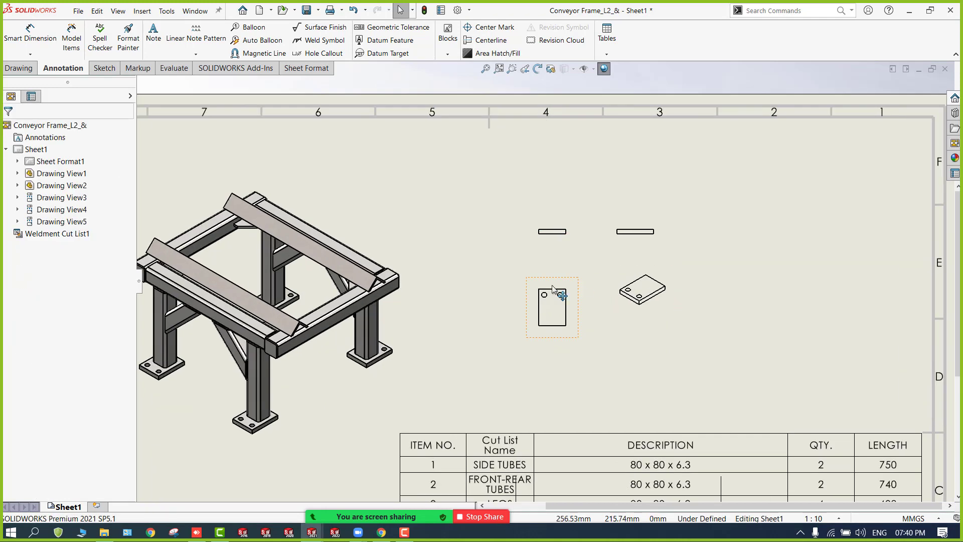
pyautogui.click(563, 275)
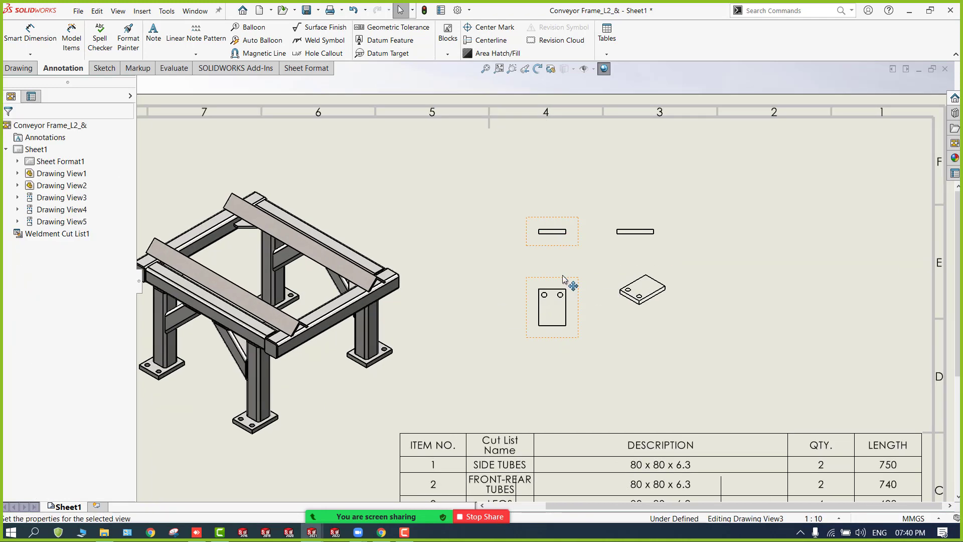
# Step: Delete the base plate's three projected views from the drawing sheet, including its isometric projection
pyautogui.press('Delete')
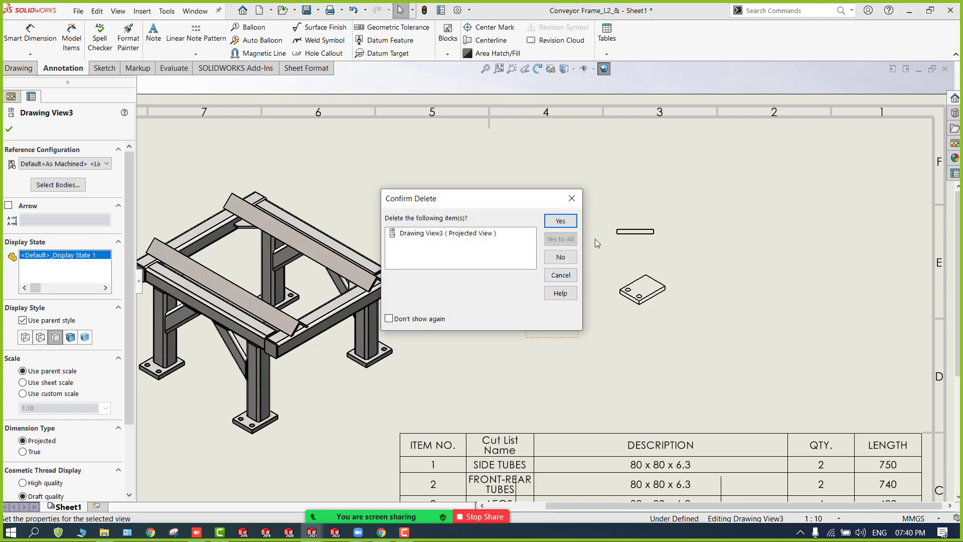
pyautogui.click(559, 219)
pyautogui.click(634, 273)
pyautogui.press('Delete')
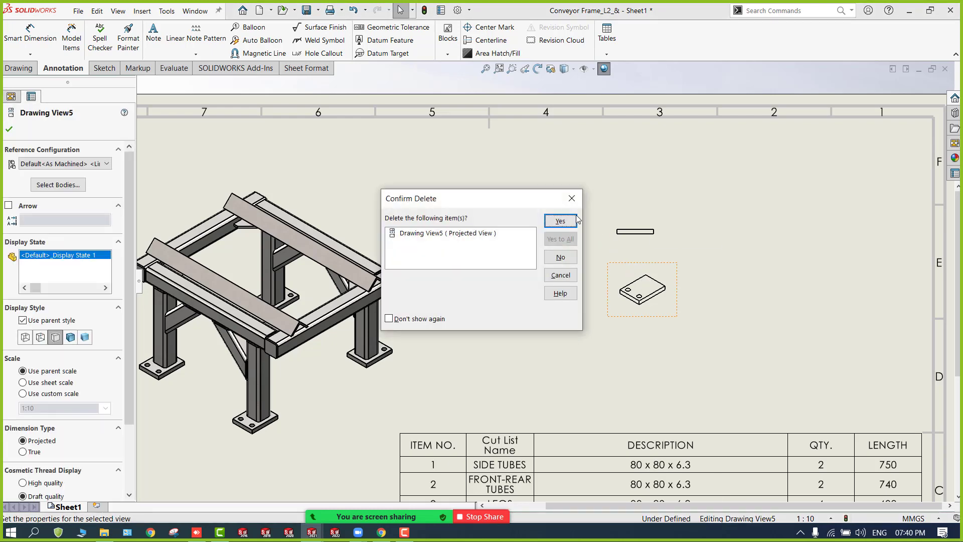
pyautogui.click(559, 219)
pyautogui.click(612, 238)
pyautogui.press('Delete')
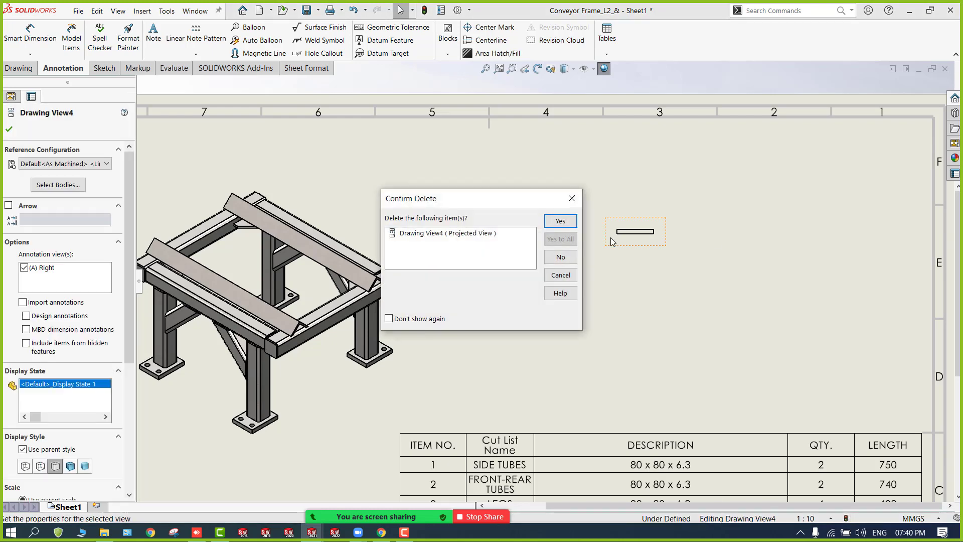
pyautogui.click(567, 224)
# Step: Inspect the joint between the front leg and its base plate in the drawing's isometric frame view
pyautogui.press('f')
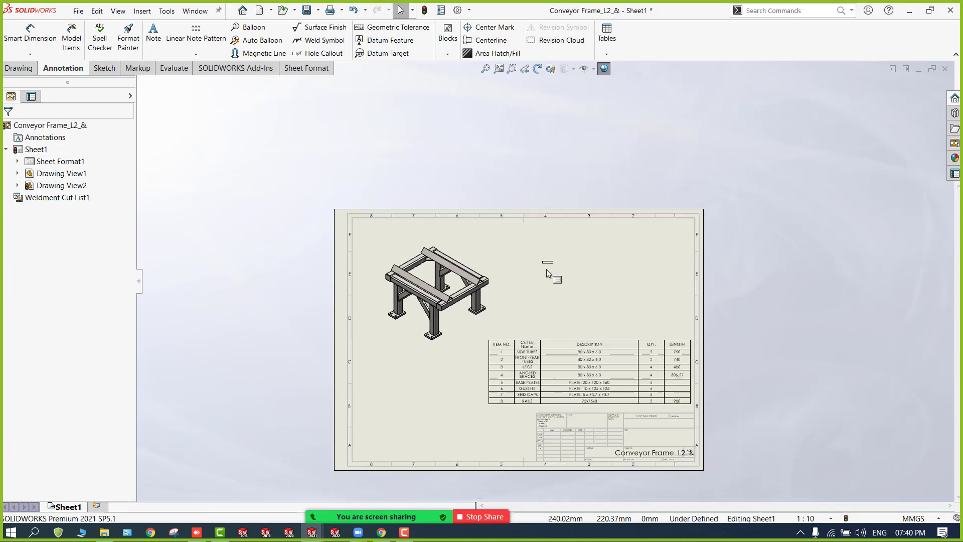
pyautogui.scroll(-2, 402, 351)
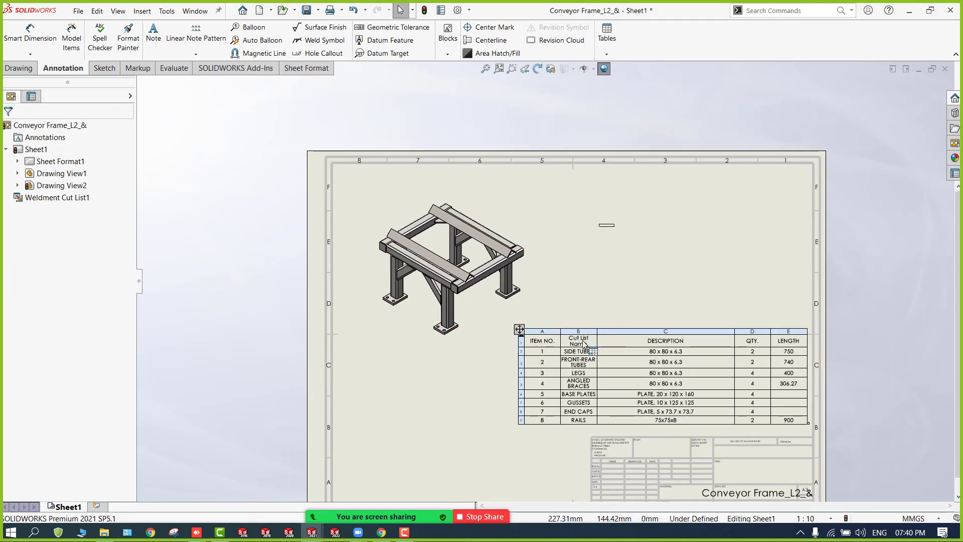
pyautogui.scroll(-5, 446, 329)
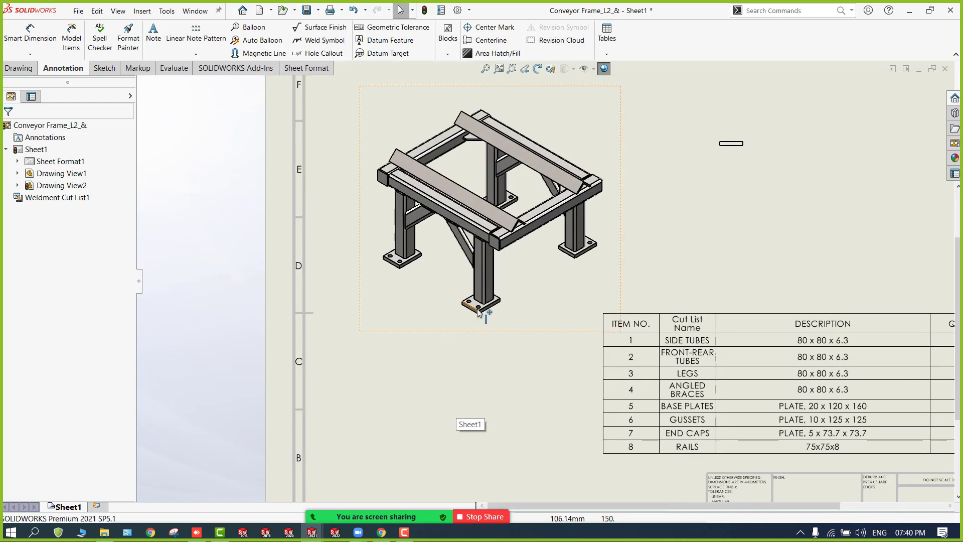
pyautogui.scroll(-4, 505, 297)
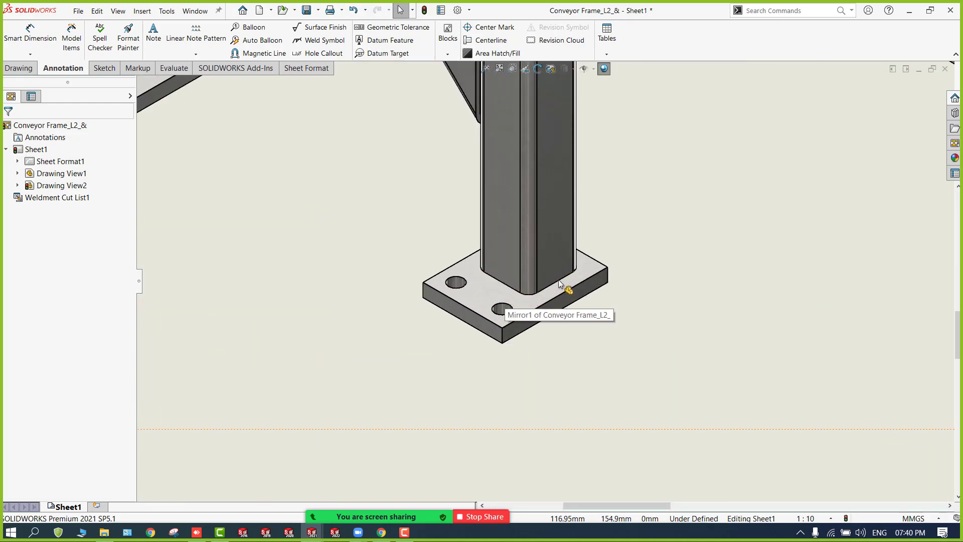
pyautogui.scroll(2, 535, 315)
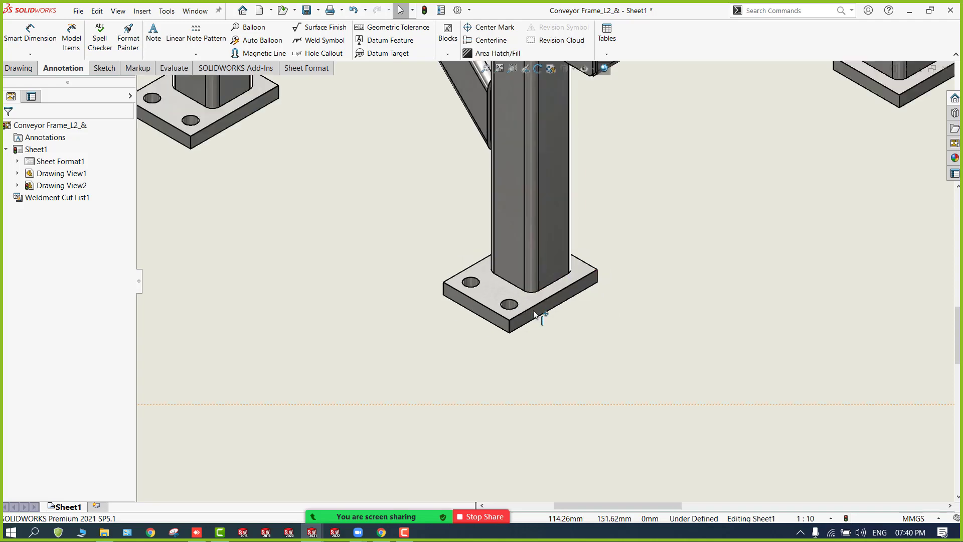
pyautogui.scroll(10, 536, 306)
pyautogui.click(762, 236)
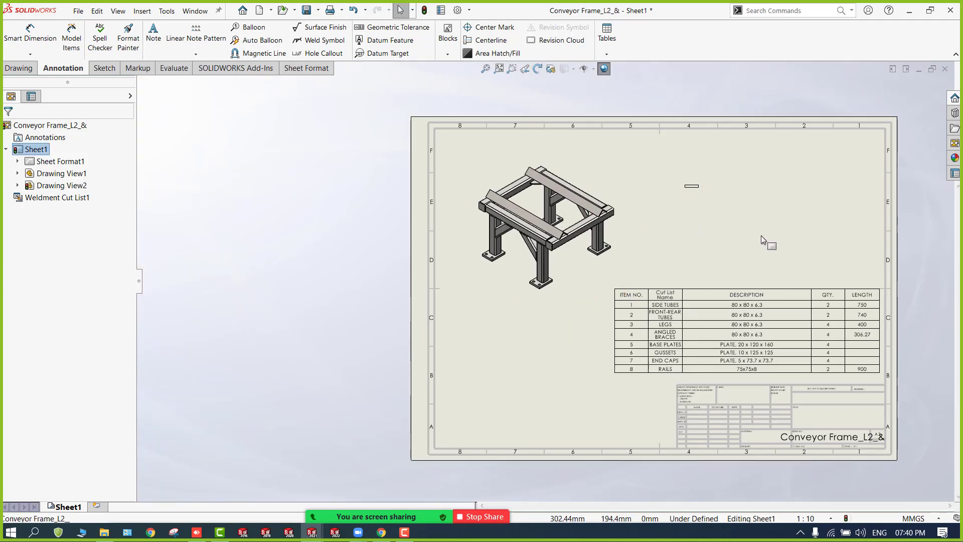
# Step: Switch to the conveyor frame part and apply the Plain White scene
pyautogui.hotkey('ctrl', 'Tab')
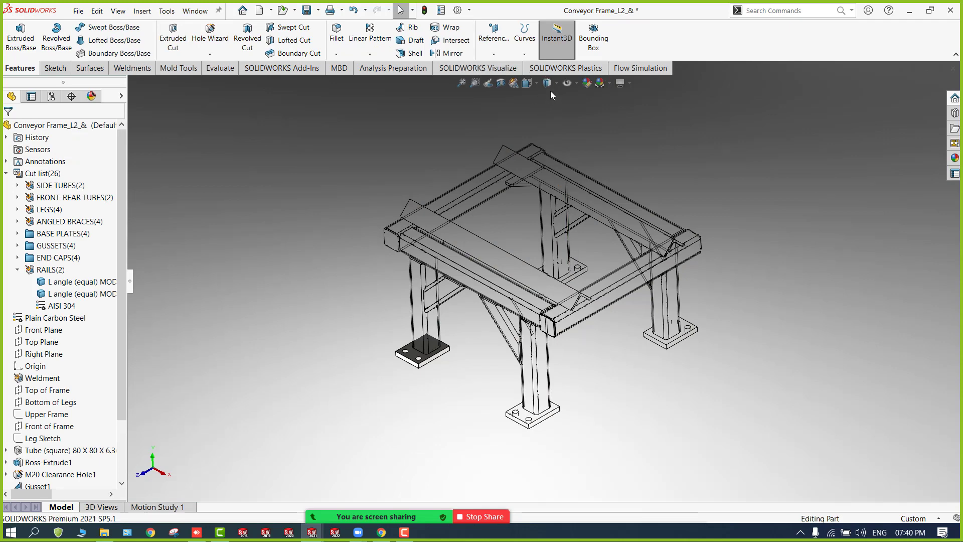
pyautogui.click(612, 82)
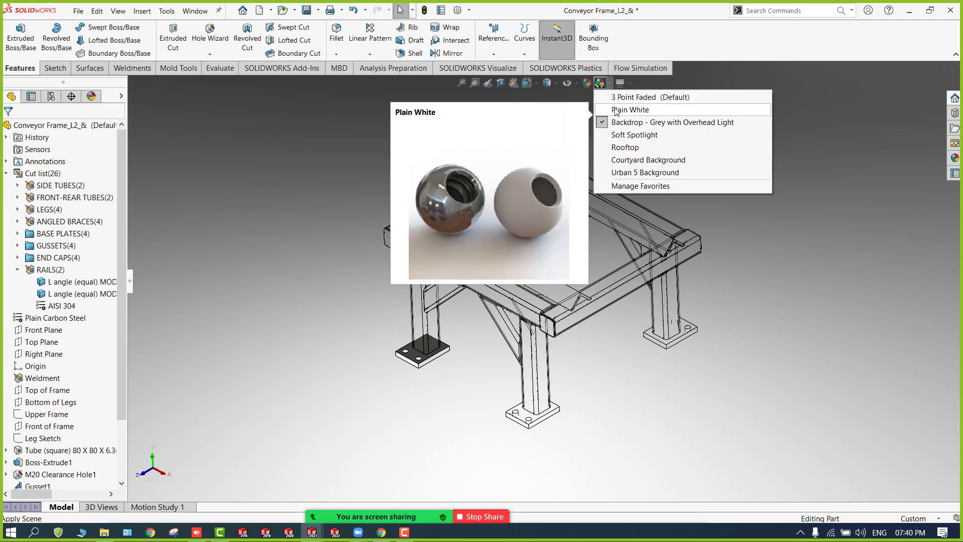
pyautogui.click(616, 110)
pyautogui.moveTo(382, 196); pyautogui.dragTo(385, 171, button='middle')
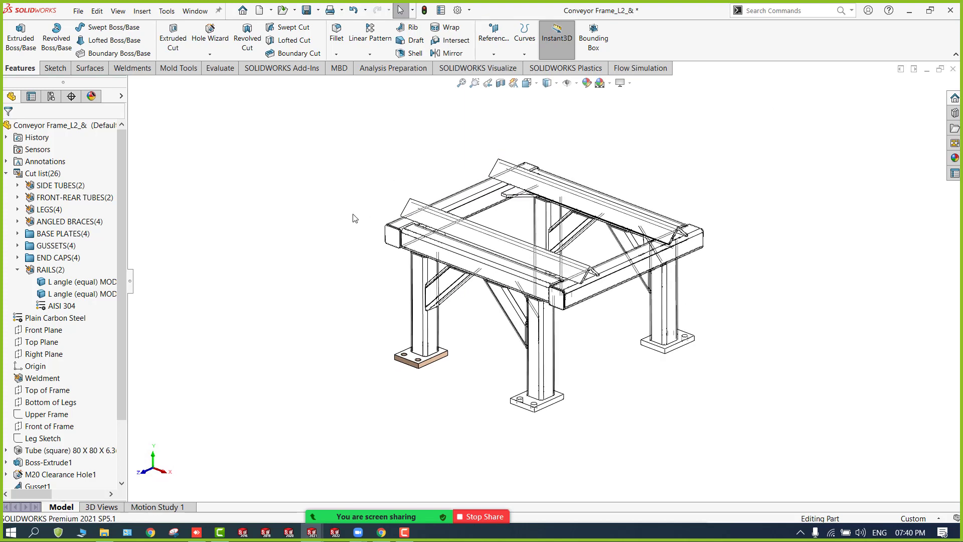
pyautogui.moveTo(335, 225); pyautogui.dragTo(361, 227, button='middle')
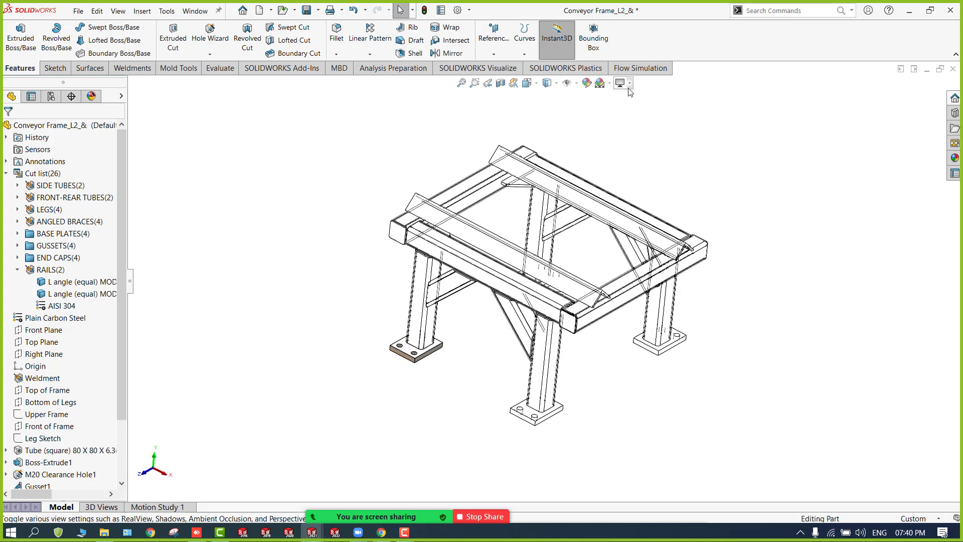
# Step: Try the 3 Point Faded scene on the frame model
pyautogui.click(601, 84)
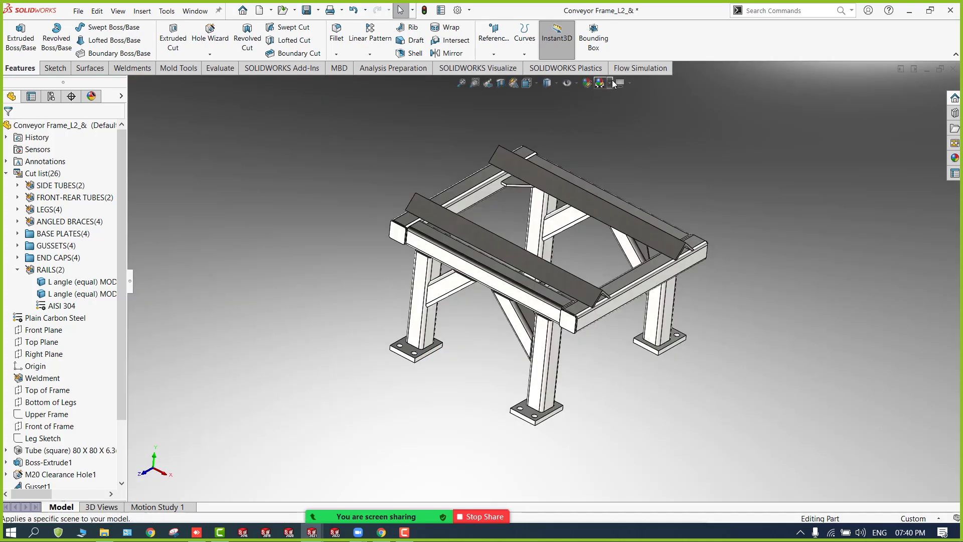
pyautogui.click(610, 84)
pyautogui.click(622, 97)
pyautogui.moveTo(337, 217)
pyautogui.mouseDown(button='middle')
pyautogui.moveTo(311, 226)
pyautogui.moveTo(317, 207)
pyautogui.mouseUp(button='middle')
# Step: Try the Shaded display style on the frame model and switch away from it again
pyautogui.click(550, 84)
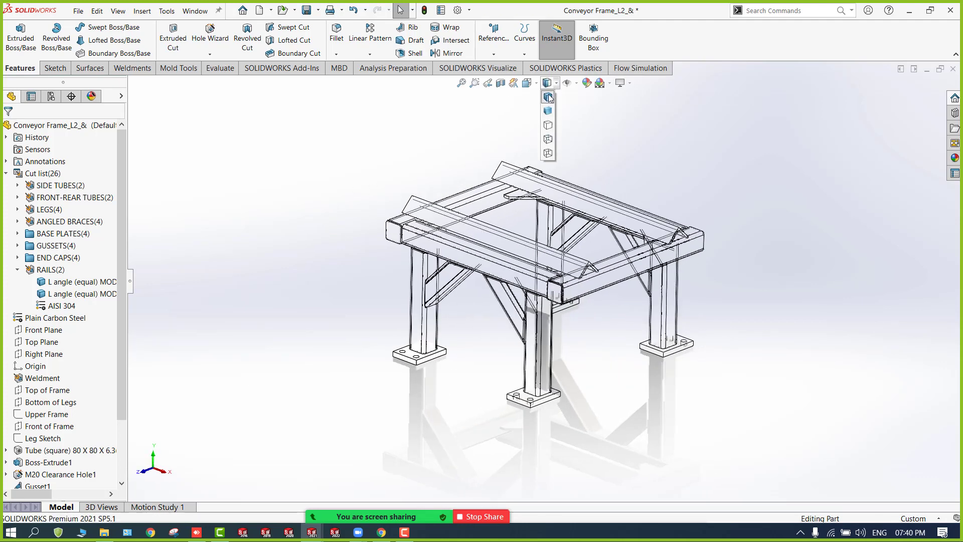
pyautogui.click(547, 111)
pyautogui.click(557, 84)
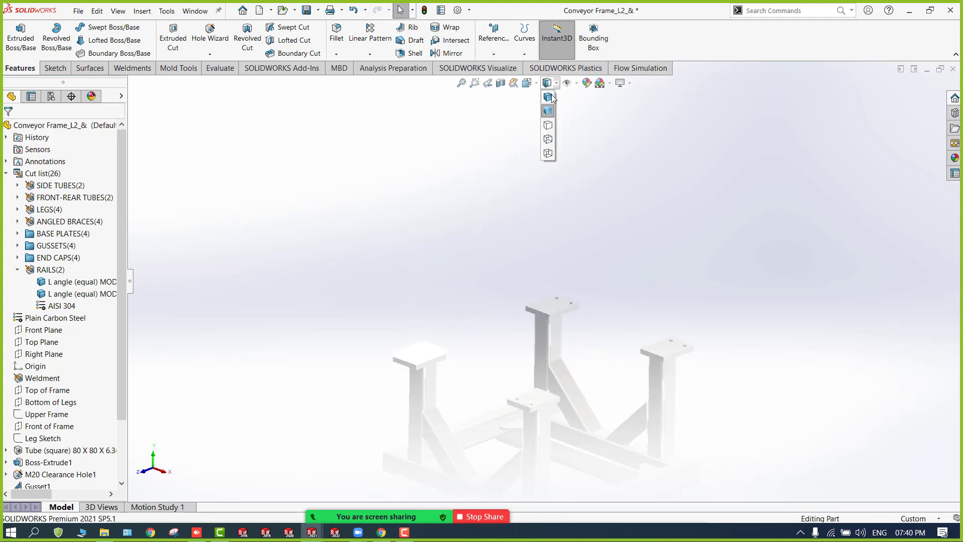
pyautogui.click(547, 139)
pyautogui.click(534, 85)
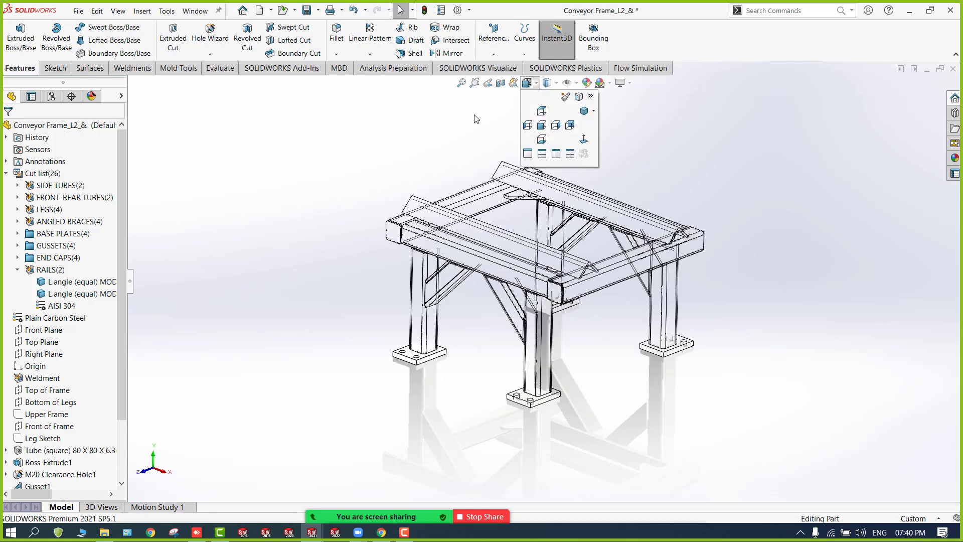
# Step: Try the Backdrop - Grey with Overhead Light scene on the frame model
pyautogui.click(609, 83)
pyautogui.click(614, 123)
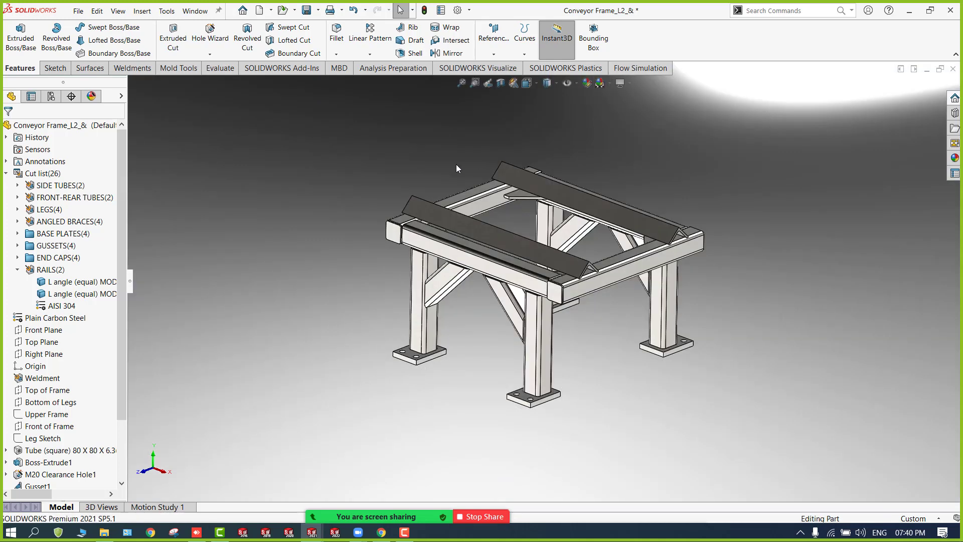
pyautogui.moveTo(409, 204)
pyautogui.mouseDown(button='middle')
pyautogui.moveTo(387, 242)
pyautogui.moveTo(499, 238)
pyautogui.moveTo(496, 187)
pyautogui.moveTo(509, 207)
pyautogui.moveTo(398, 172)
pyautogui.mouseUp(button='middle')
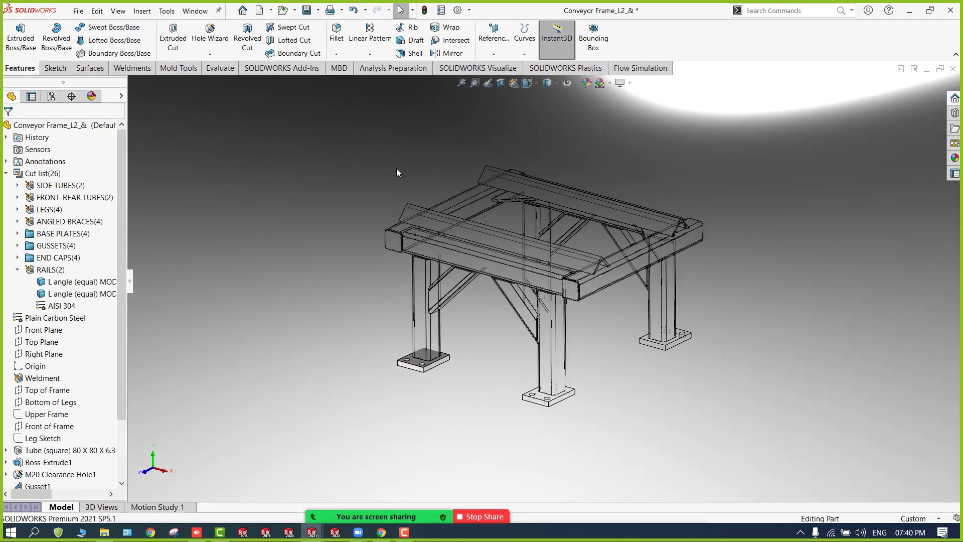
# Step: Adjust the view settings so the frame renders solid, and set the scene back to Plain White
pyautogui.click(630, 86)
pyautogui.click(616, 112)
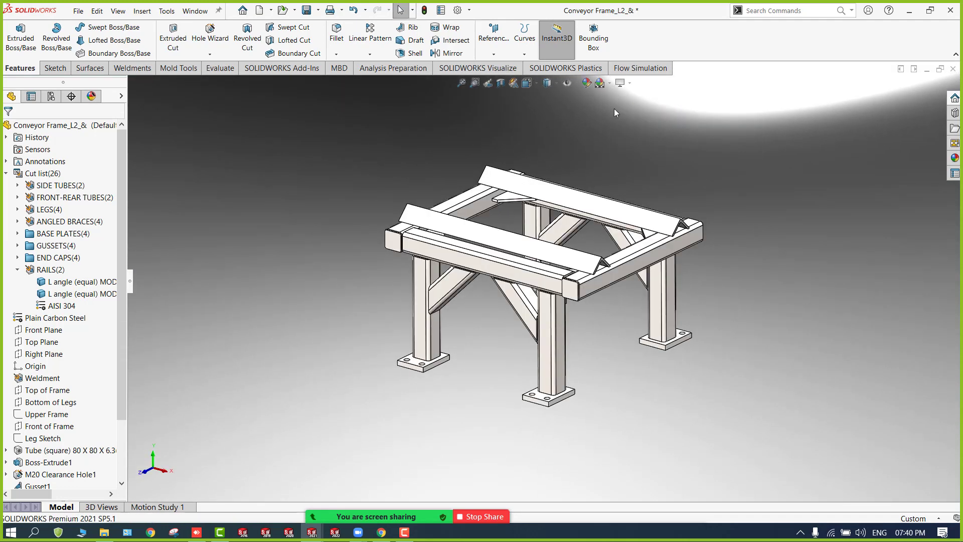
pyautogui.click(604, 86)
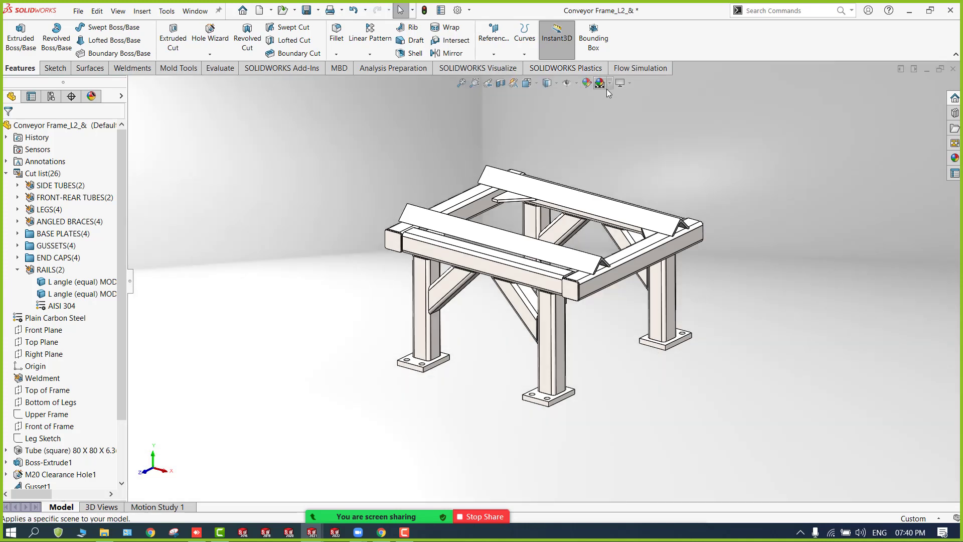
pyautogui.click(611, 86)
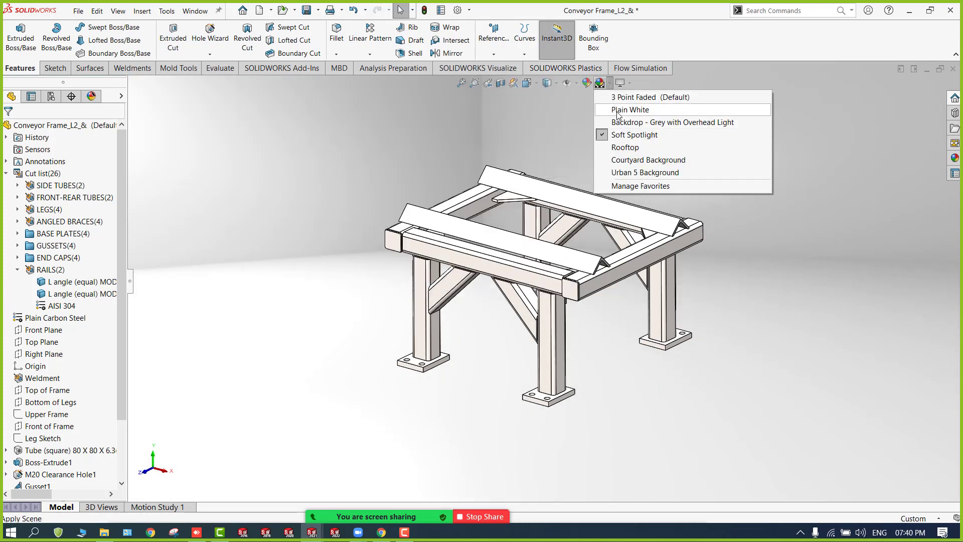
pyautogui.click(625, 111)
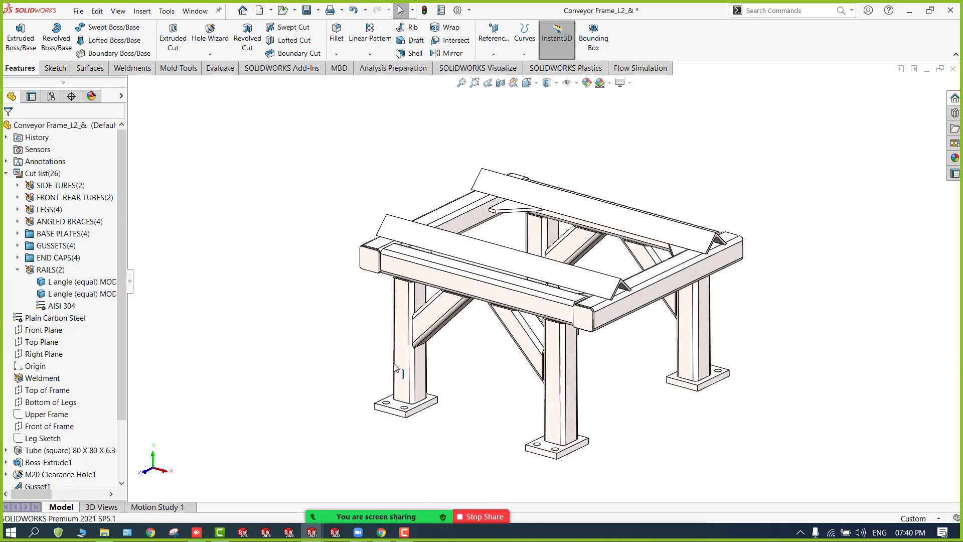
# Step: Begin a weld bead in Weld Path mode with the leftmost leg's front bottom edge on its base plate
pyautogui.scroll(-5, 424, 365)
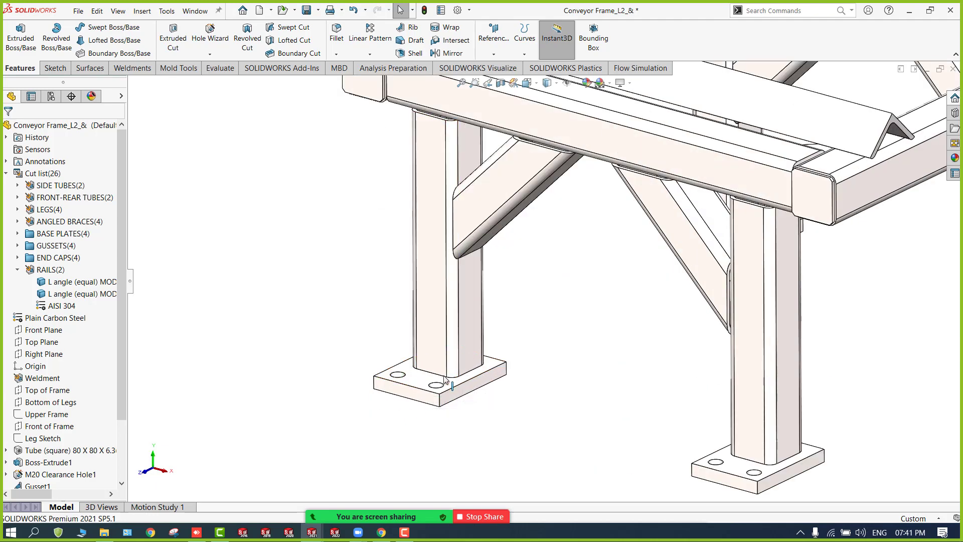
pyautogui.scroll(2, 345, 319)
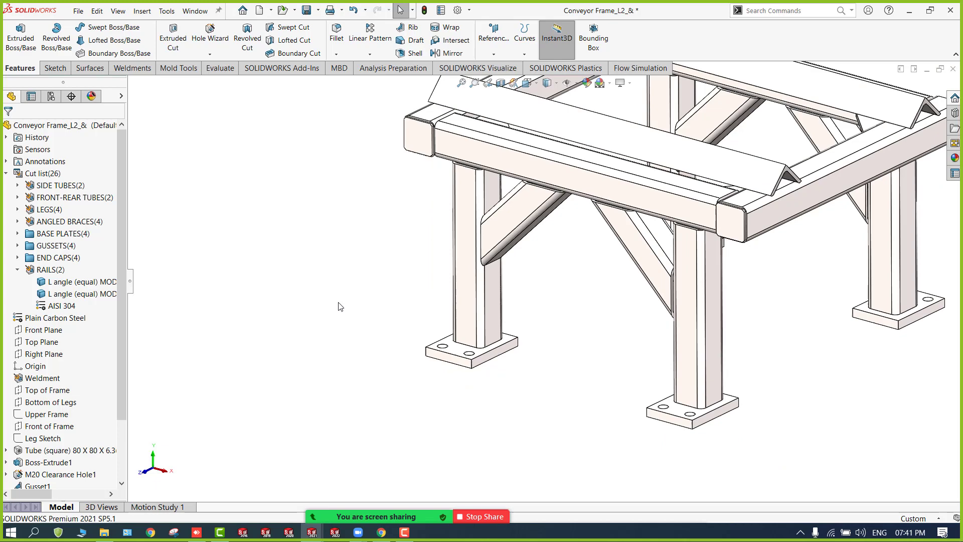
pyautogui.click(184, 71)
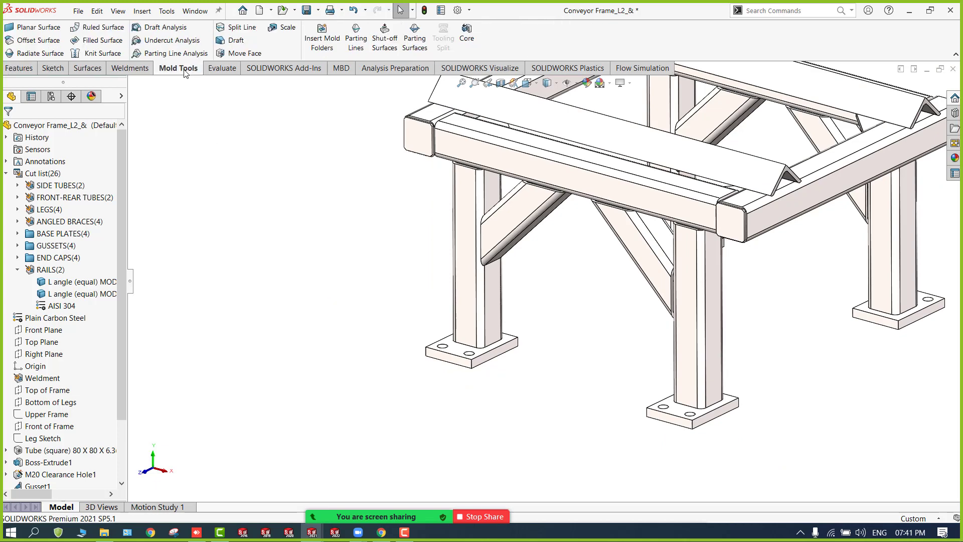
pyautogui.click(147, 69)
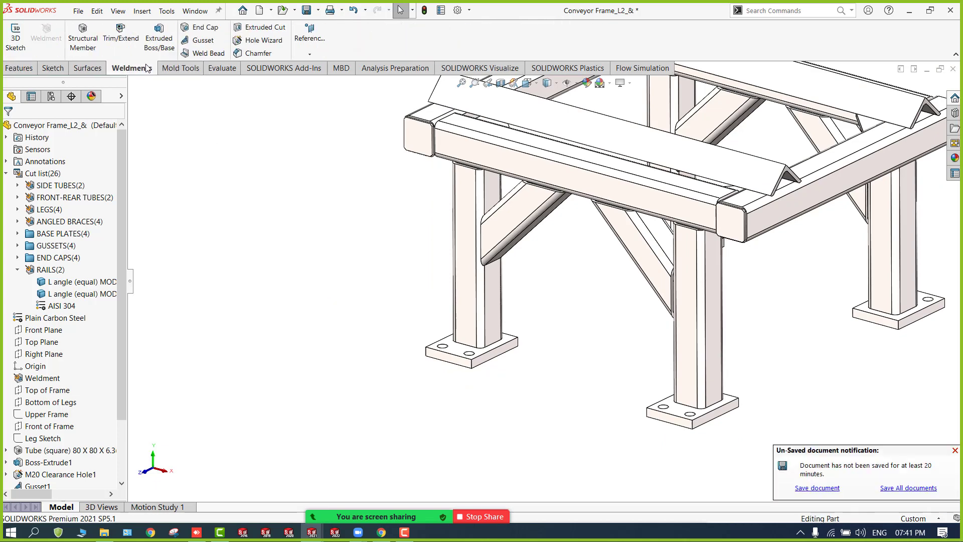
pyautogui.click(201, 56)
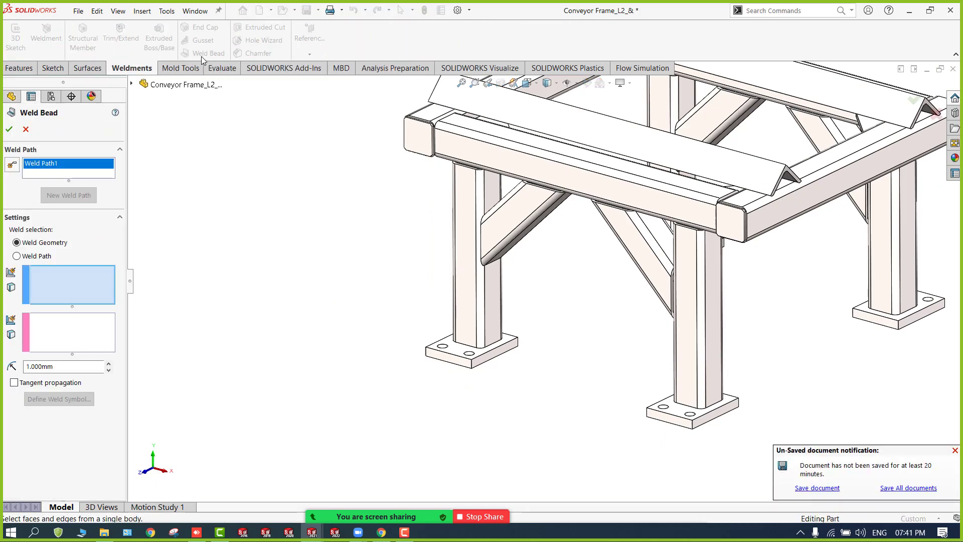
pyautogui.click(34, 257)
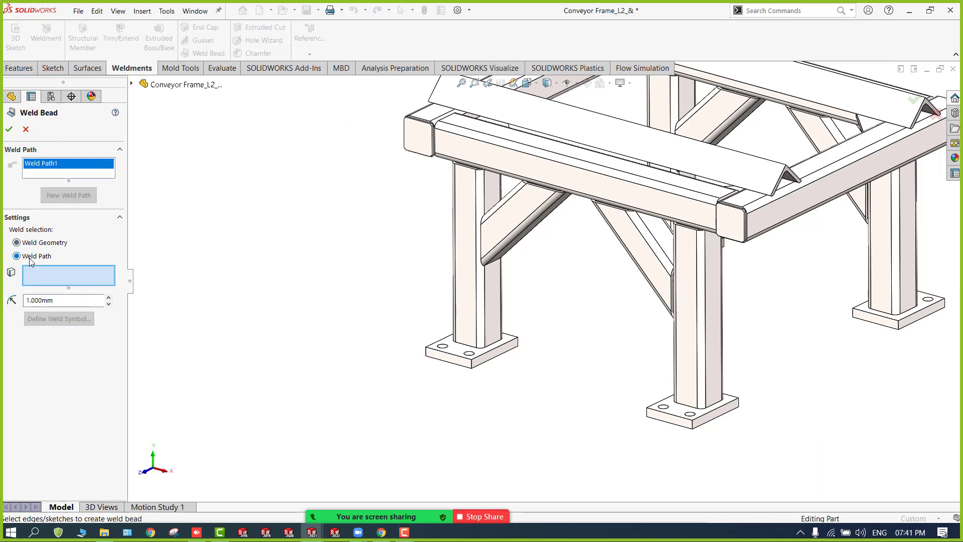
pyautogui.scroll(-3, 454, 354)
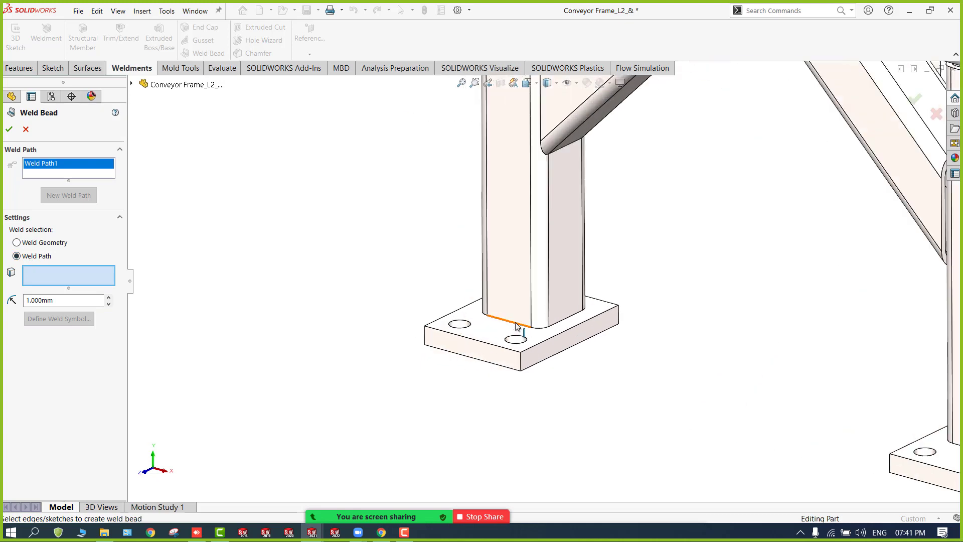
pyautogui.click(510, 322)
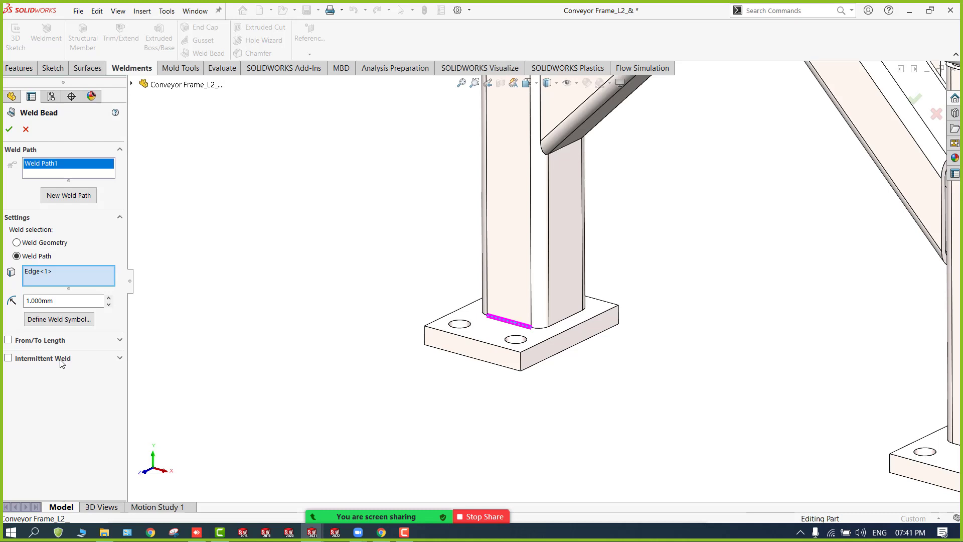
# Step: Extend the weld path along five more edges around the leg's foot, covering its front, sides and adjoining rounded corners
pyautogui.click(546, 327)
pyautogui.click(559, 327)
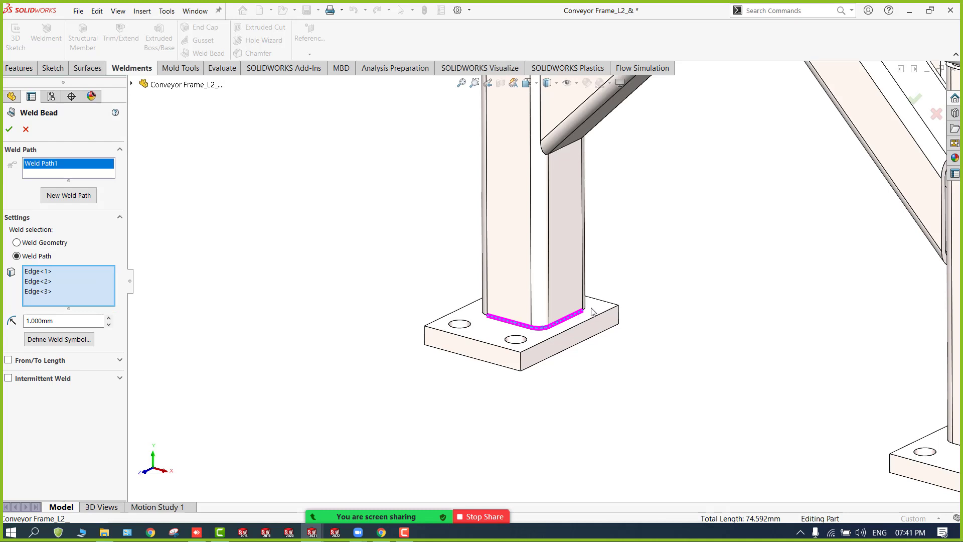
pyautogui.click(485, 314)
pyautogui.moveTo(458, 301); pyautogui.dragTo(496, 327, button='middle')
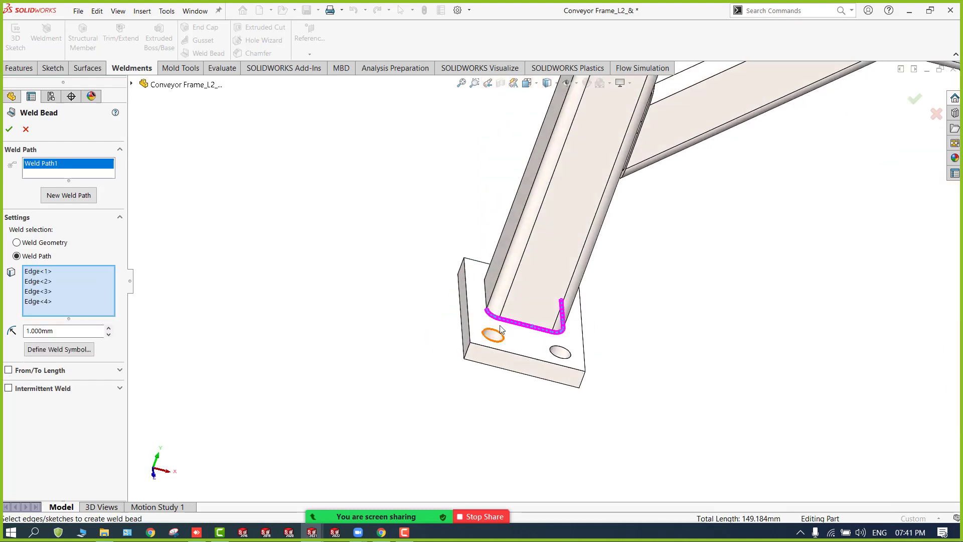
pyautogui.scroll(-5, 496, 317)
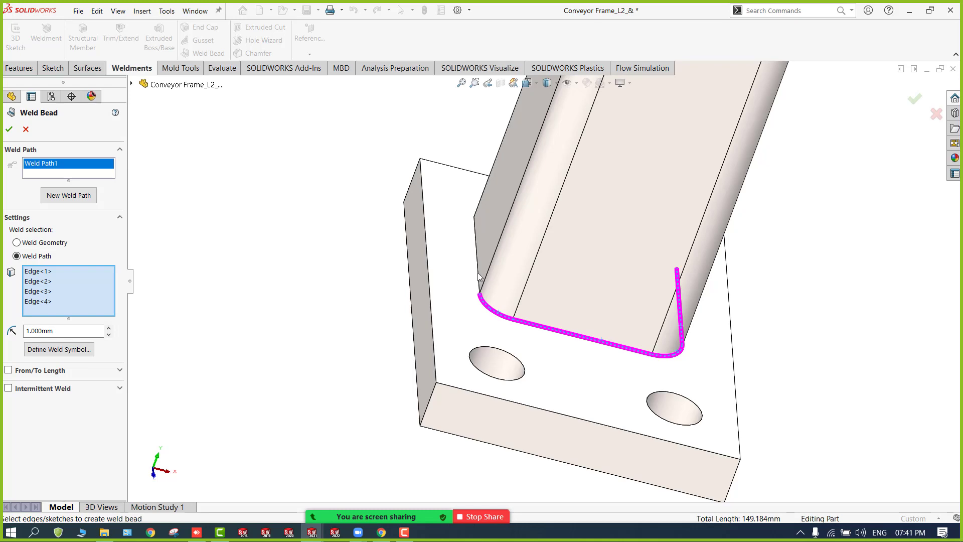
pyautogui.moveTo(480, 277); pyautogui.dragTo(625, 385, button='middle')
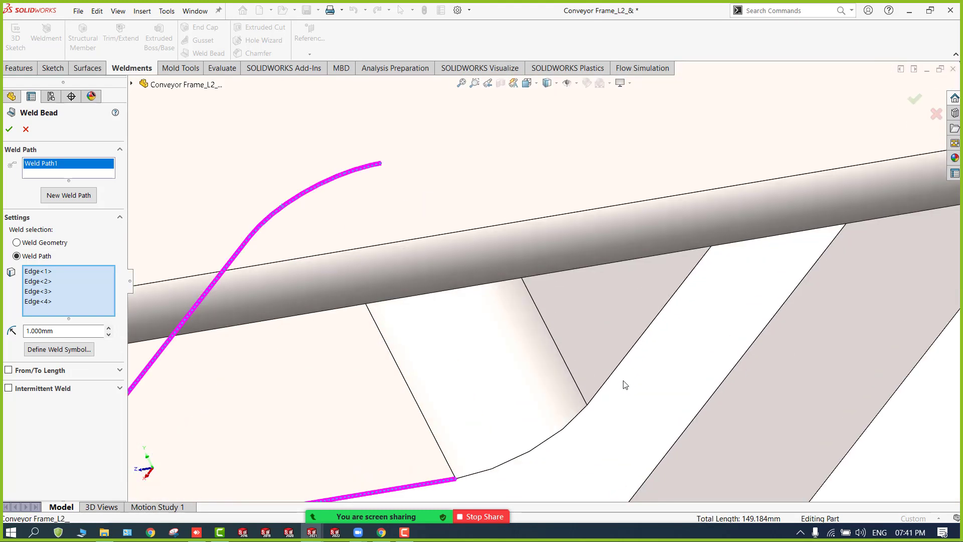
pyautogui.click(569, 431)
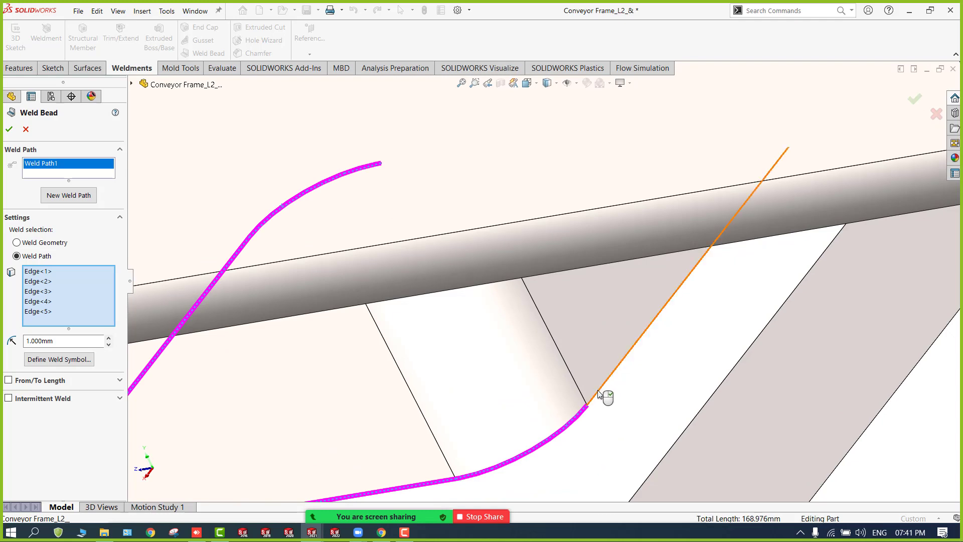
pyautogui.click(600, 395)
pyautogui.scroll(6, 598, 387)
pyautogui.moveTo(476, 352); pyautogui.dragTo(619, 346, button='middle')
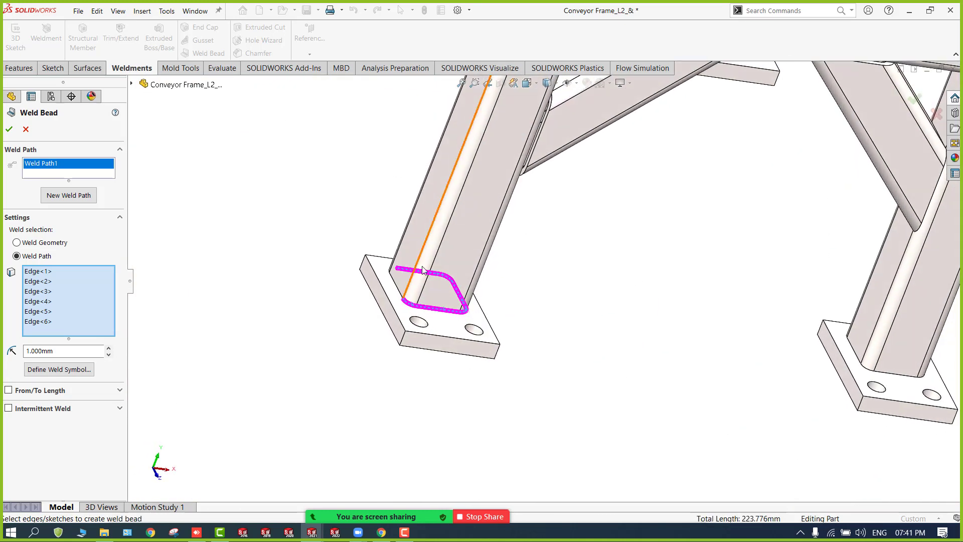
# Step: Close the weld path around the leg by adding the last side edge and the remaining rounded corner edge
pyautogui.scroll(-4, 409, 265)
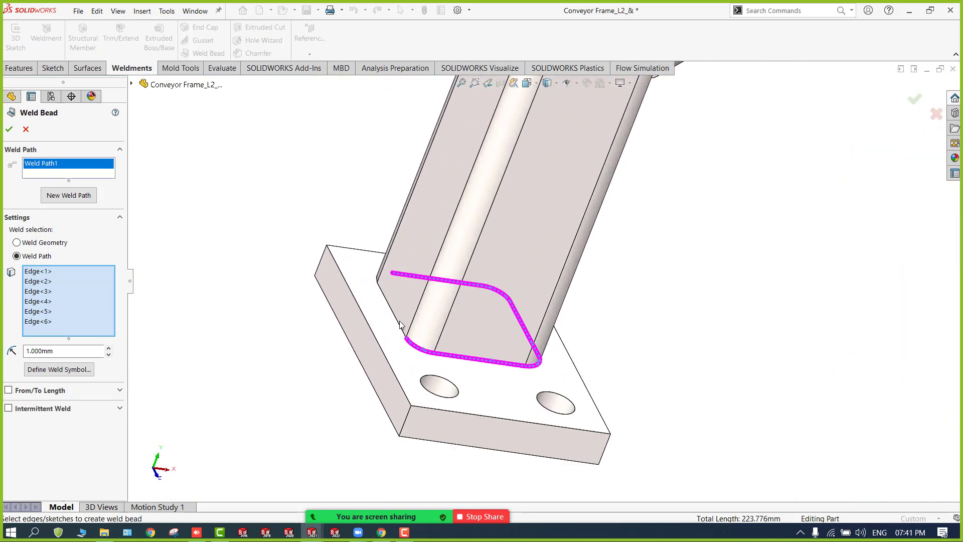
pyautogui.click(379, 277)
pyautogui.scroll(-5, 380, 277)
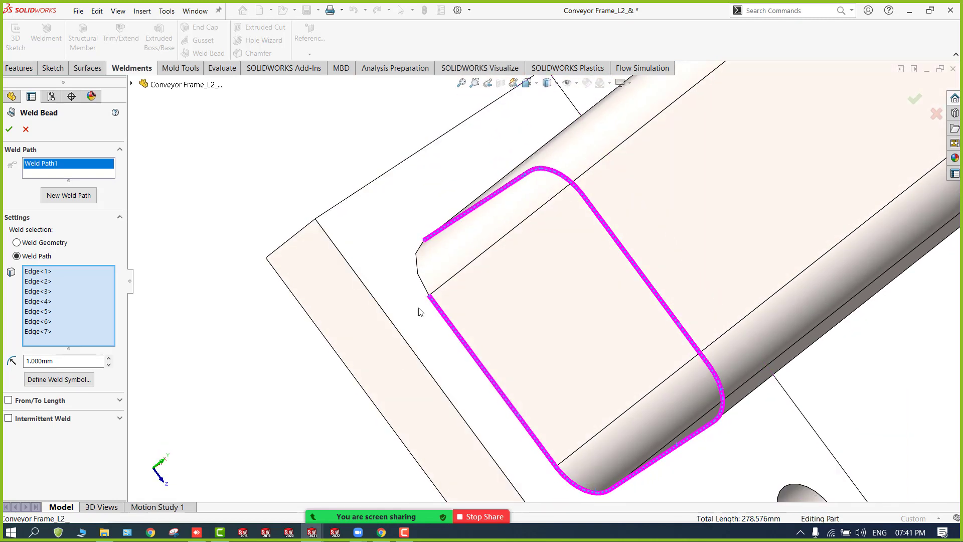
pyautogui.click(422, 282)
pyautogui.scroll(5, 423, 307)
pyautogui.moveTo(423, 307); pyautogui.dragTo(361, 260, button='middle')
pyautogui.scroll(9, 361, 261)
pyautogui.scroll(-5, 514, 180)
pyautogui.moveTo(404, 348); pyautogui.dragTo(402, 321, button='middle')
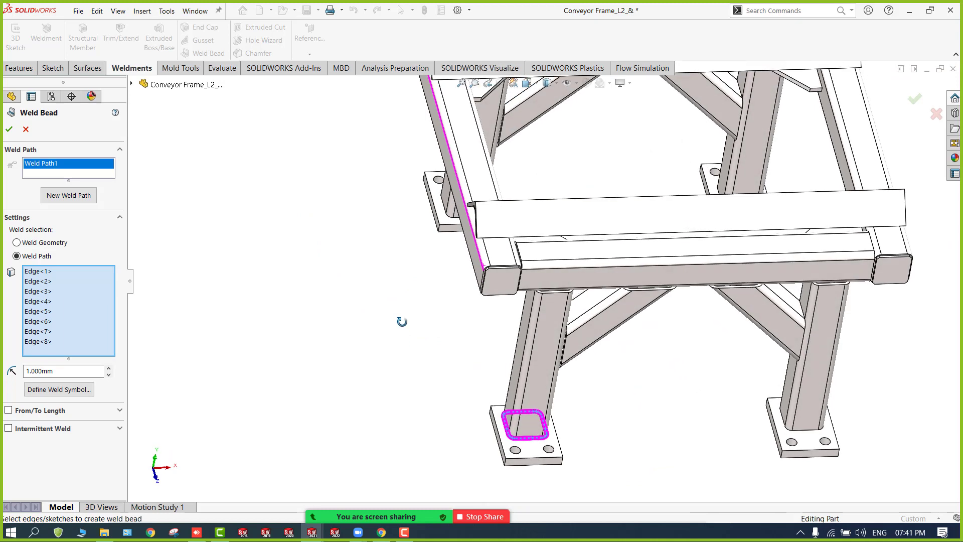
pyautogui.scroll(5, 401, 322)
pyautogui.scroll(-8, 555, 329)
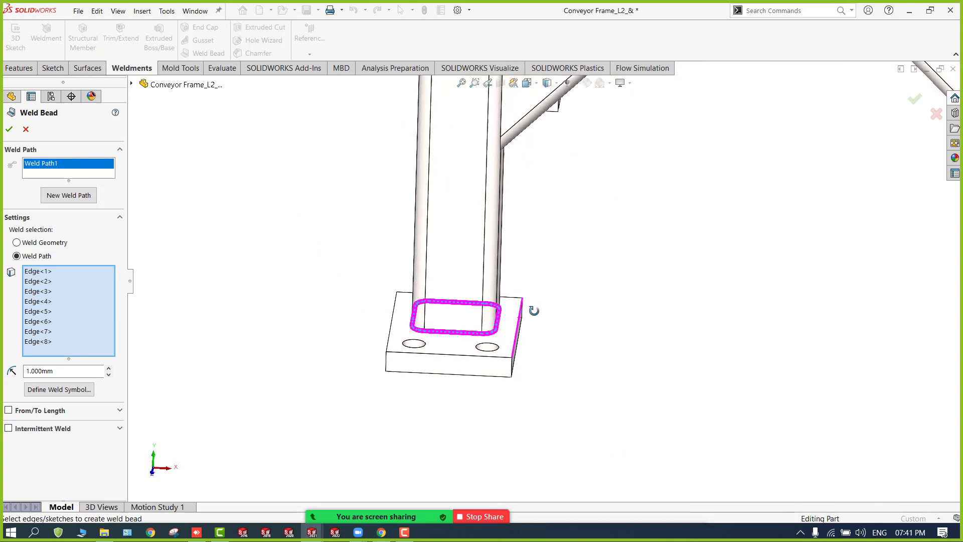
# Step: Set the weld bead size to 2 mm and add a groove symbol above the reference line of its ANSI weld symbol
pyautogui.moveTo(100, 371); pyautogui.dragTo(1, 380)
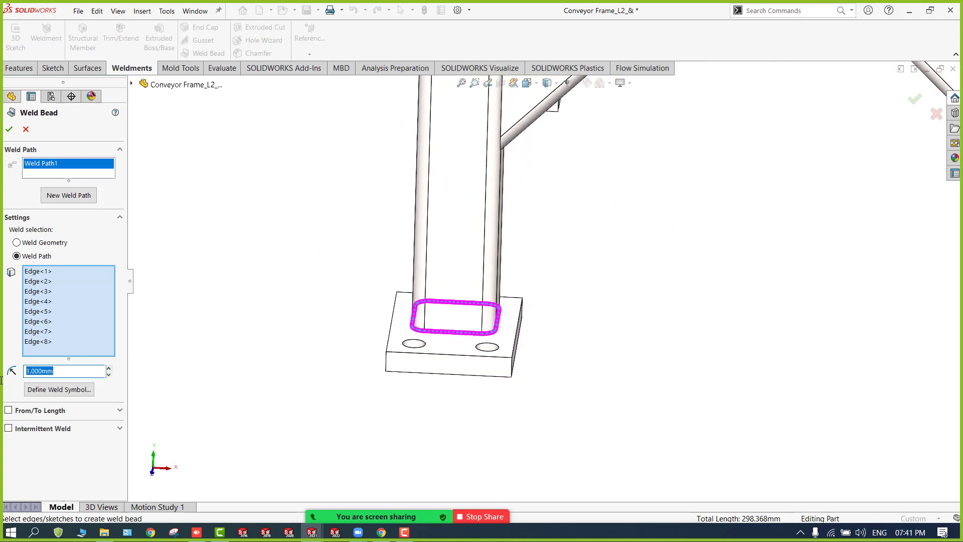
pyautogui.write('2')
pyautogui.click(58, 390)
pyautogui.click(479, 200)
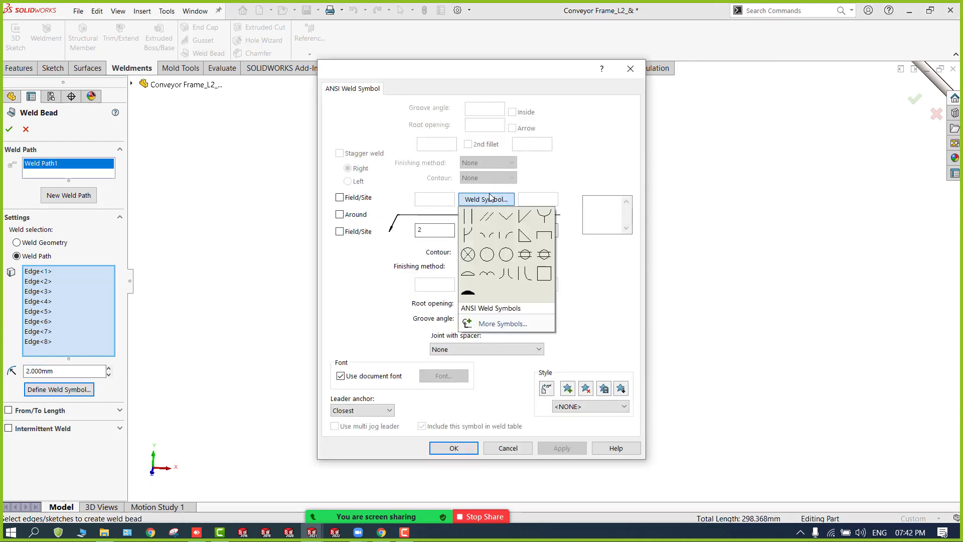
pyautogui.click(469, 220)
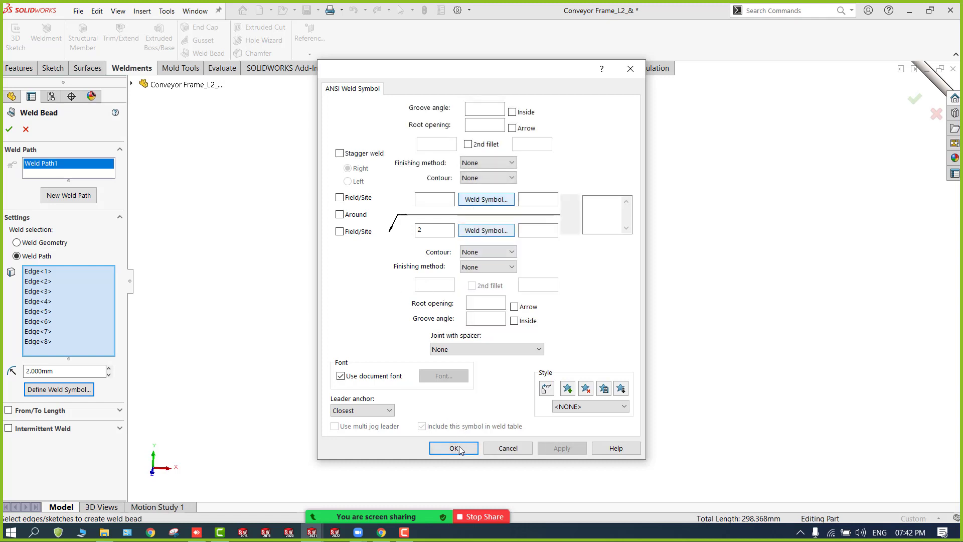
pyautogui.click(454, 448)
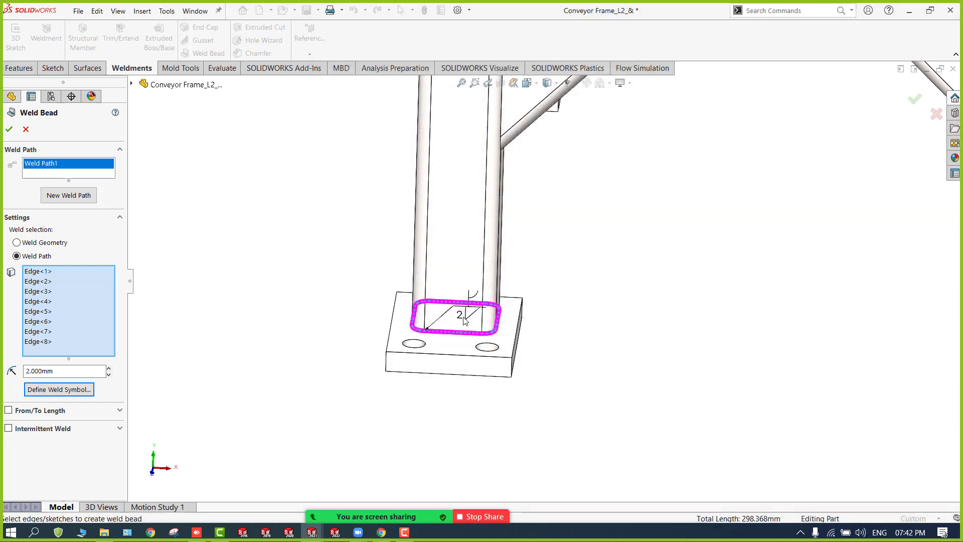
# Step: Make the weld intermittent by gap and weld length, with 15 mm for both, and create the bead
pyautogui.click(44, 414)
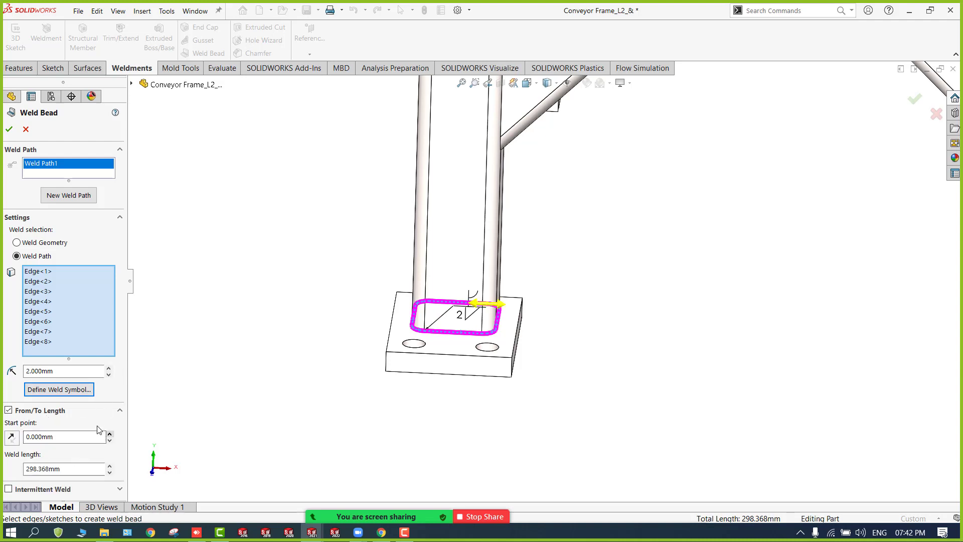
pyautogui.click(8, 411)
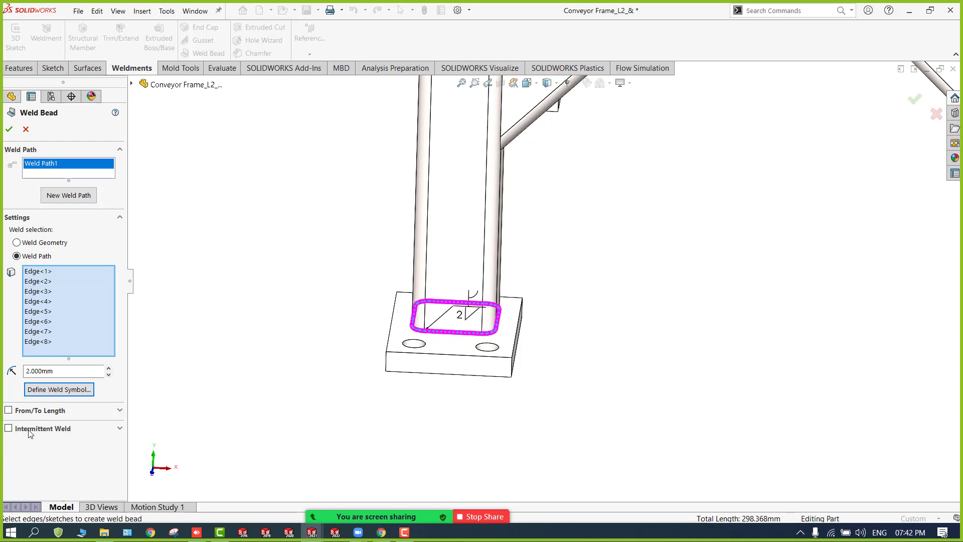
pyautogui.click(38, 429)
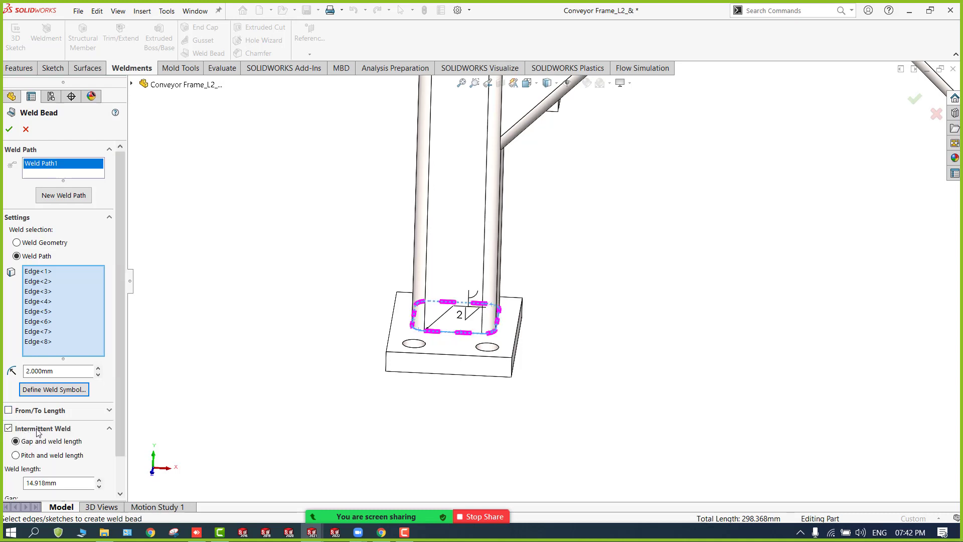
pyautogui.scroll(-1, 116, 426)
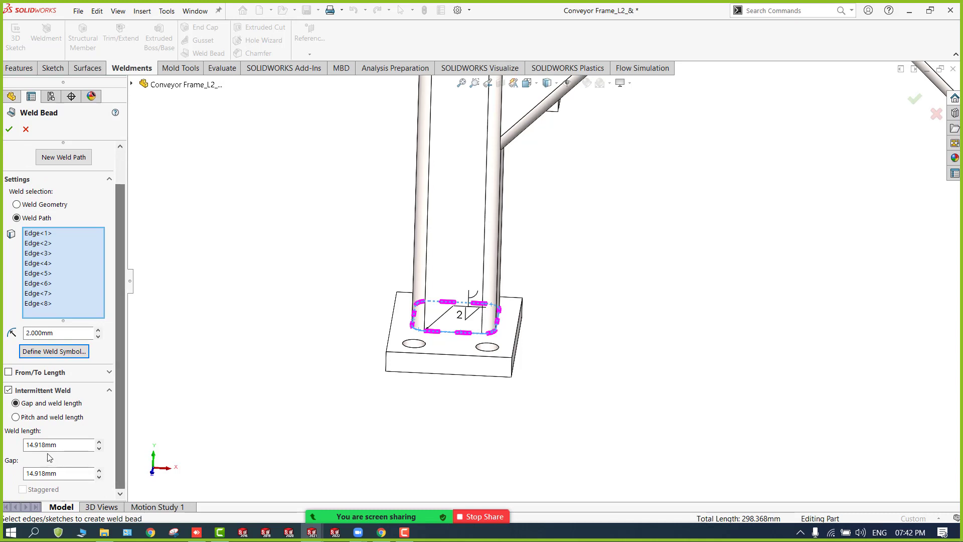
pyautogui.press('Tab')
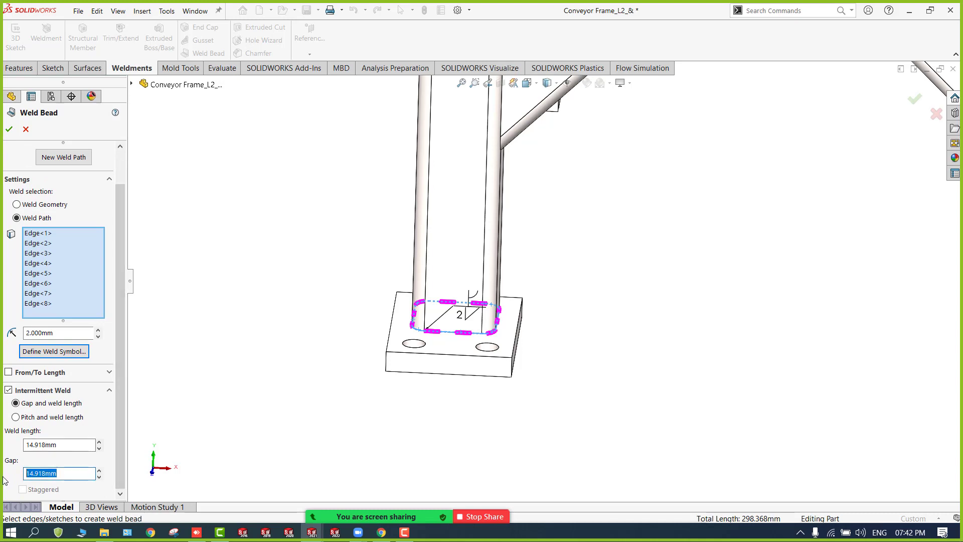
pyautogui.write('15')
pyautogui.click(73, 445)
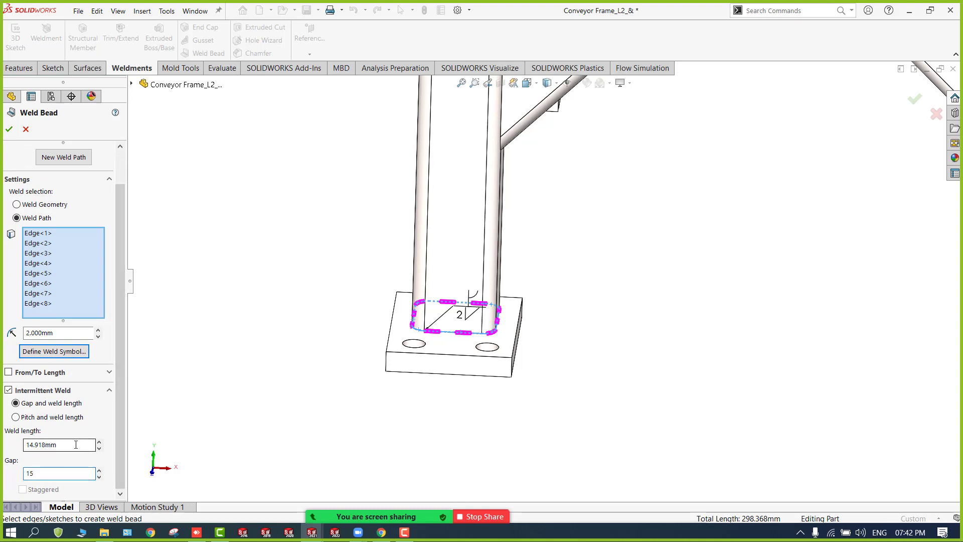
pyautogui.doubleClick(73, 445)
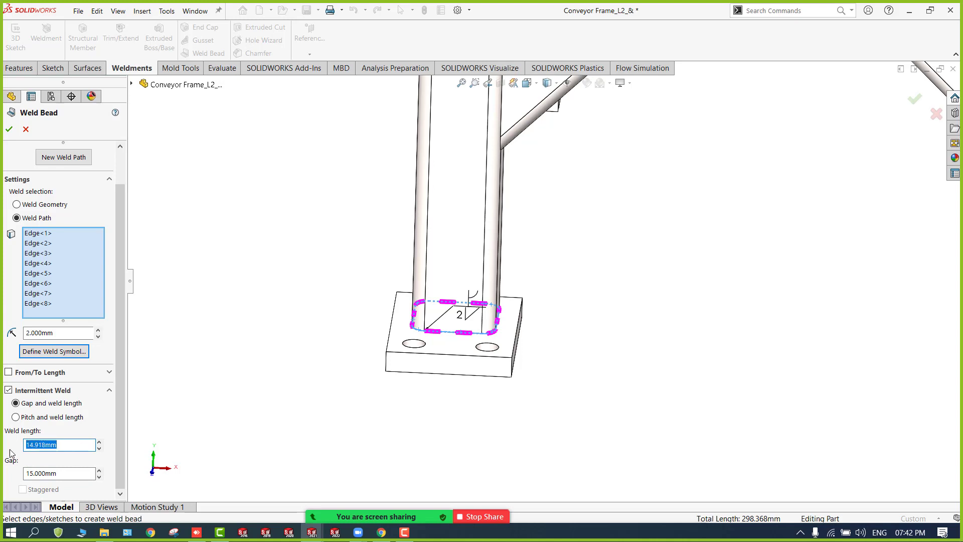
pyautogui.write('15')
pyautogui.scroll(-3, 484, 323)
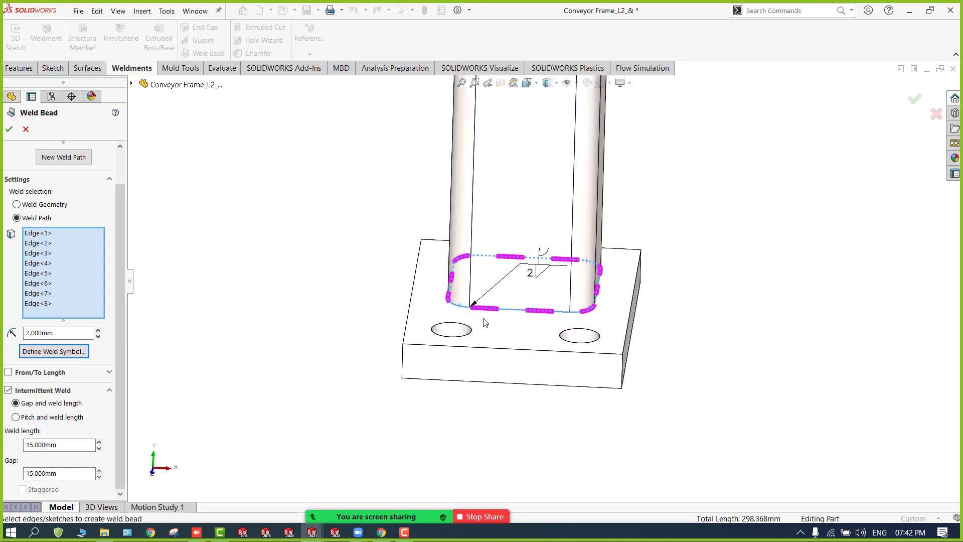
pyautogui.scroll(-3, 485, 322)
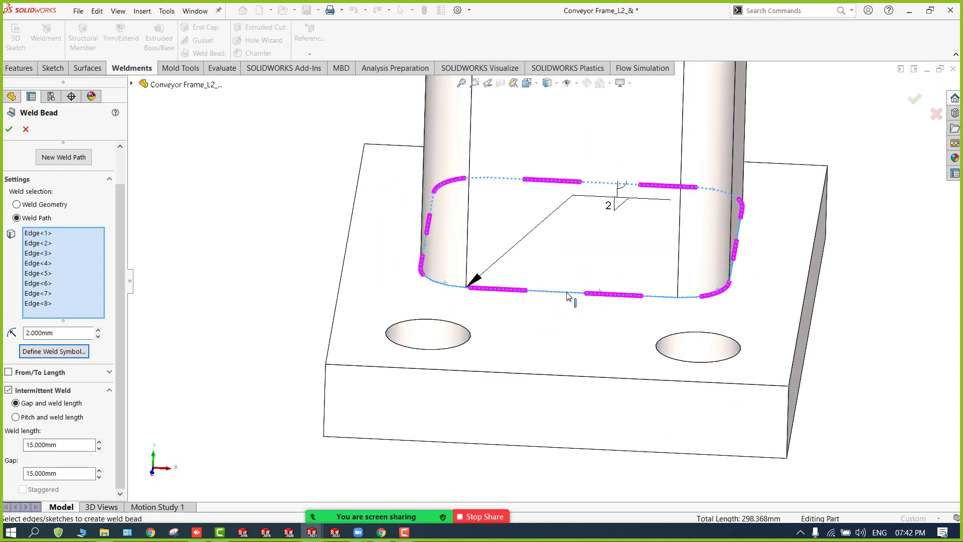
pyautogui.click(9, 127)
# Step: Examine the weld bead at the leg's base plate up close and within the whole frame in isometric view
pyautogui.scroll(1, 512, 294)
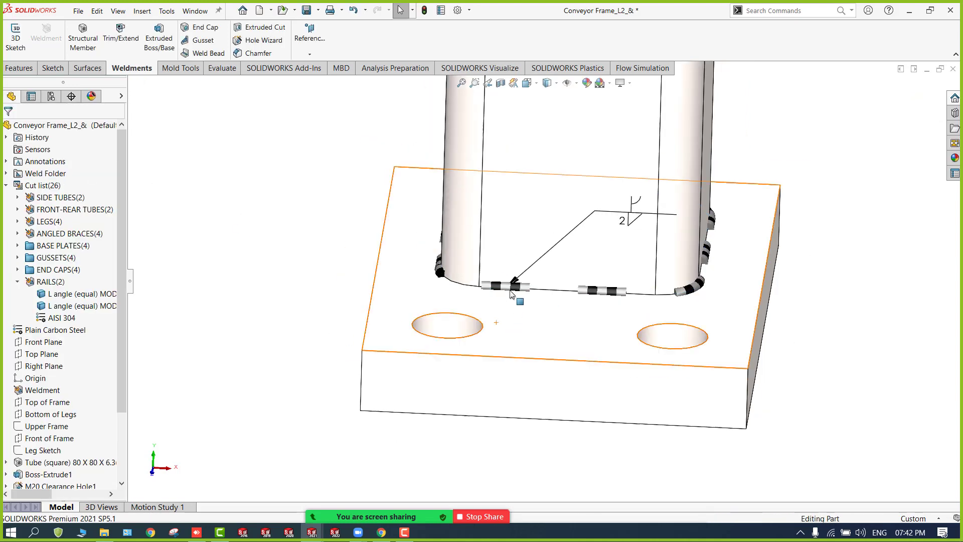
pyautogui.scroll(3, 511, 295)
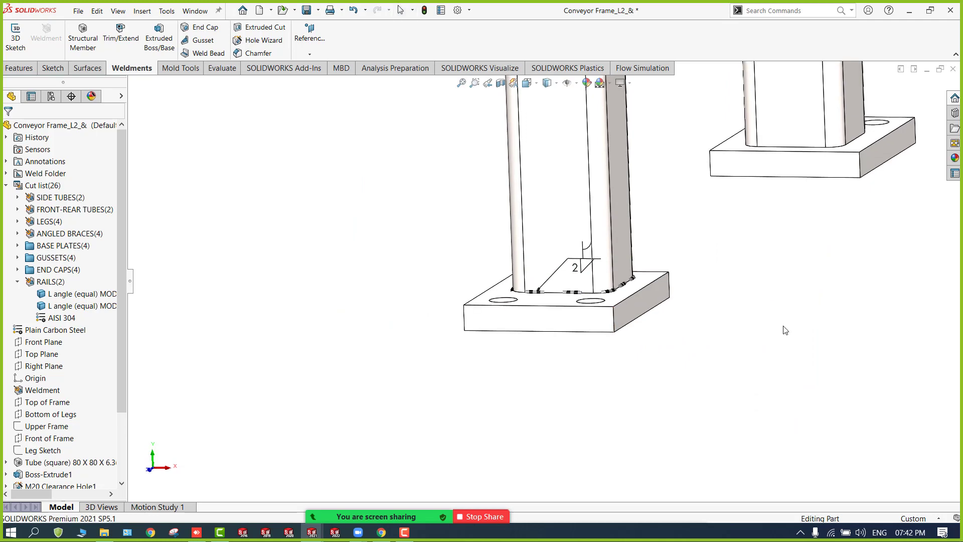
pyautogui.hotkey('ctrl', '7')
pyautogui.scroll(-5, 435, 380)
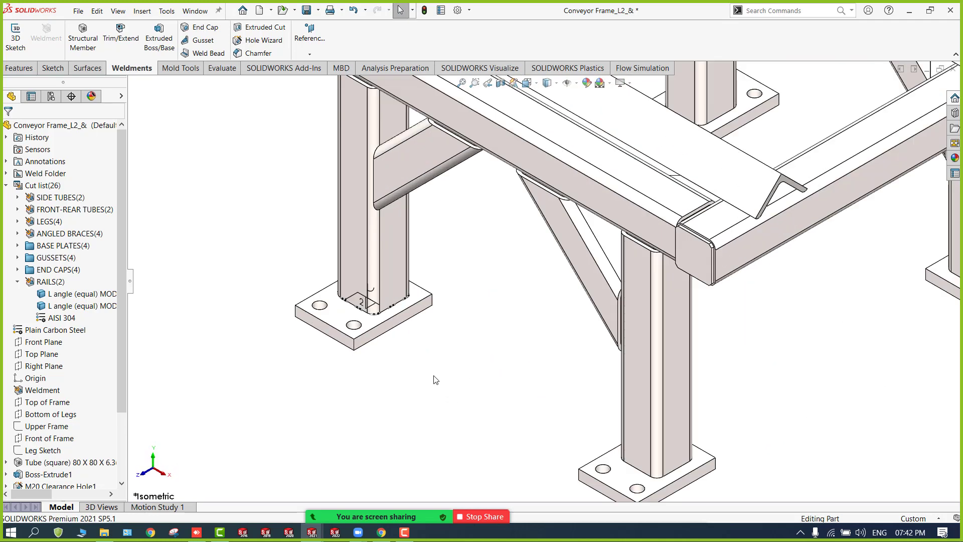
pyautogui.scroll(-3, 401, 345)
pyautogui.scroll(3, 605, 273)
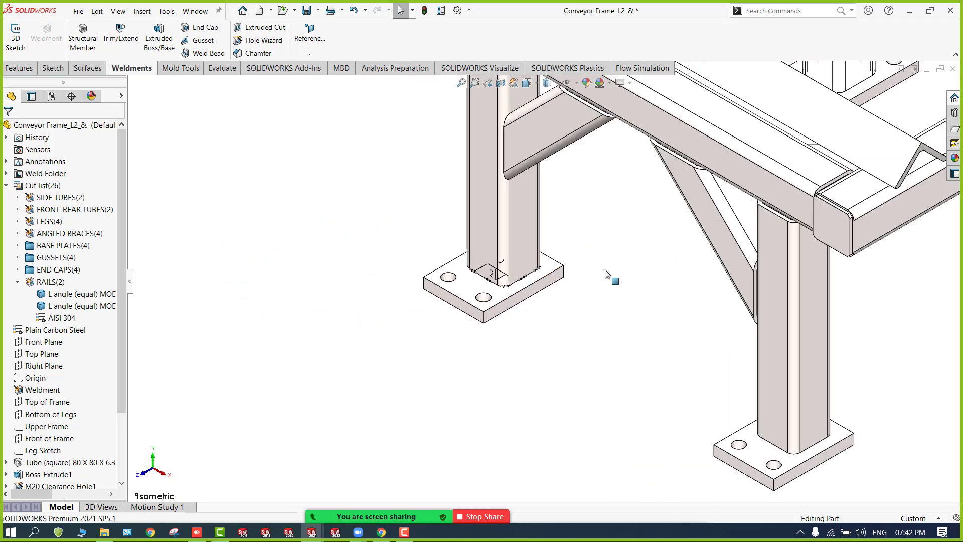
pyautogui.scroll(8, 606, 271)
pyautogui.scroll(-3, 767, 171)
pyautogui.scroll(-1, 316, 398)
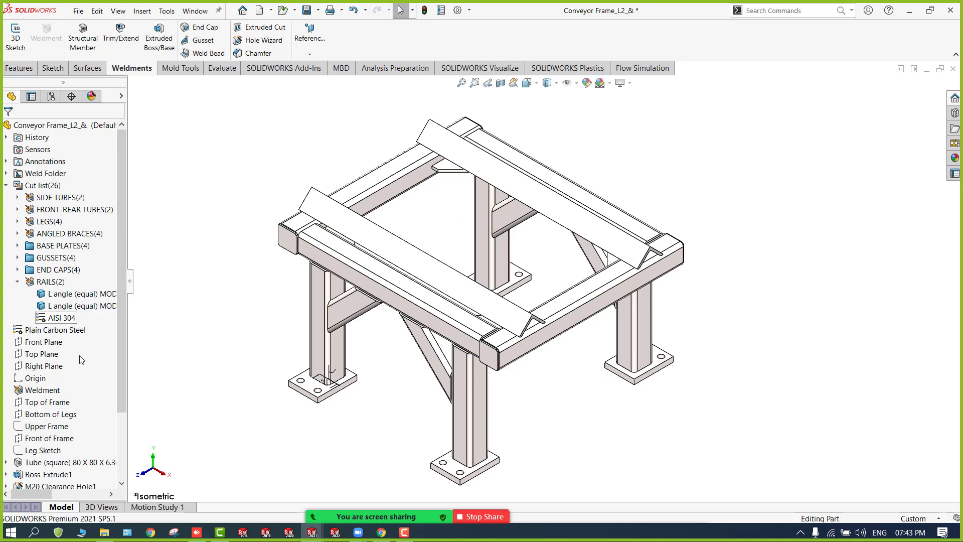
# Step: Open the completed case study part Fence Panel_& from the Lesson17 Weldments folder
pyautogui.click(312, 533)
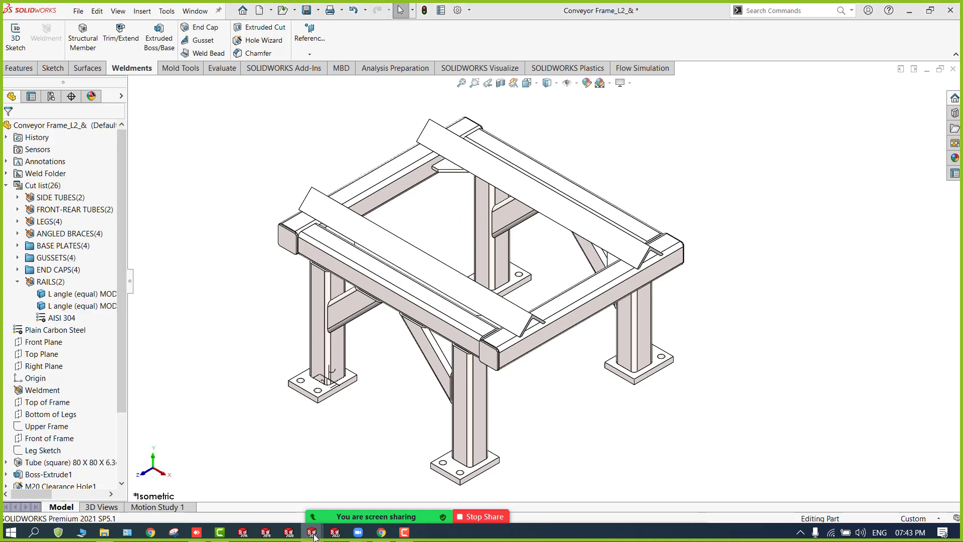
pyautogui.click(954, 130)
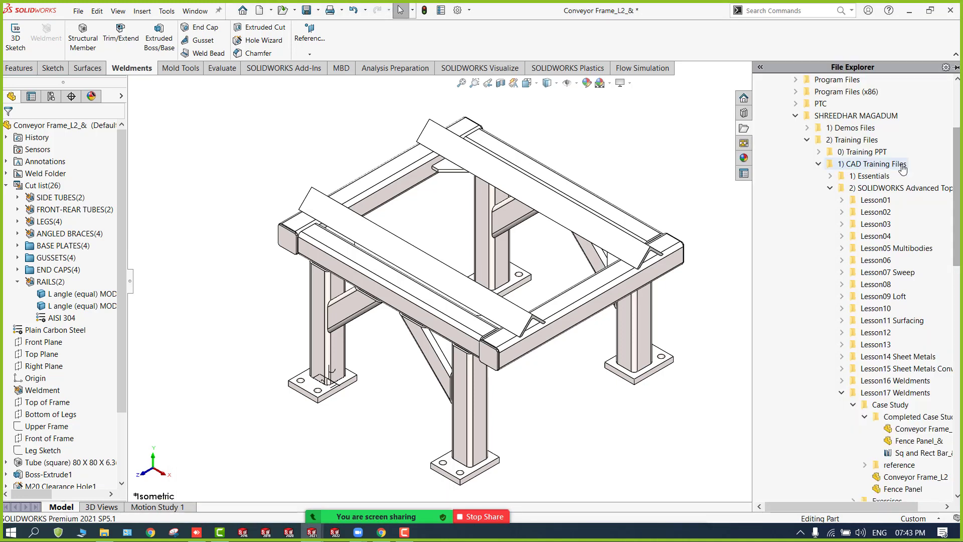
pyautogui.scroll(-1, 884, 442)
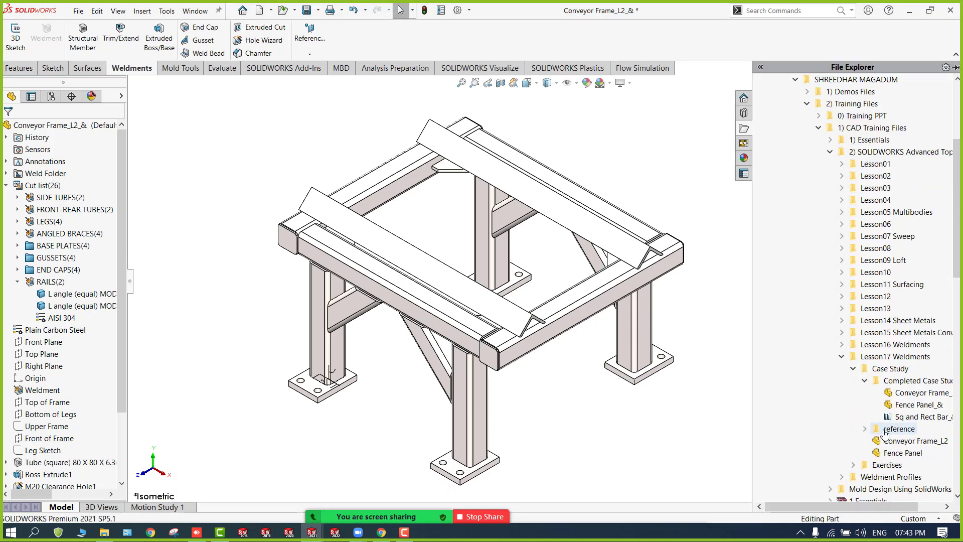
pyautogui.click(898, 409)
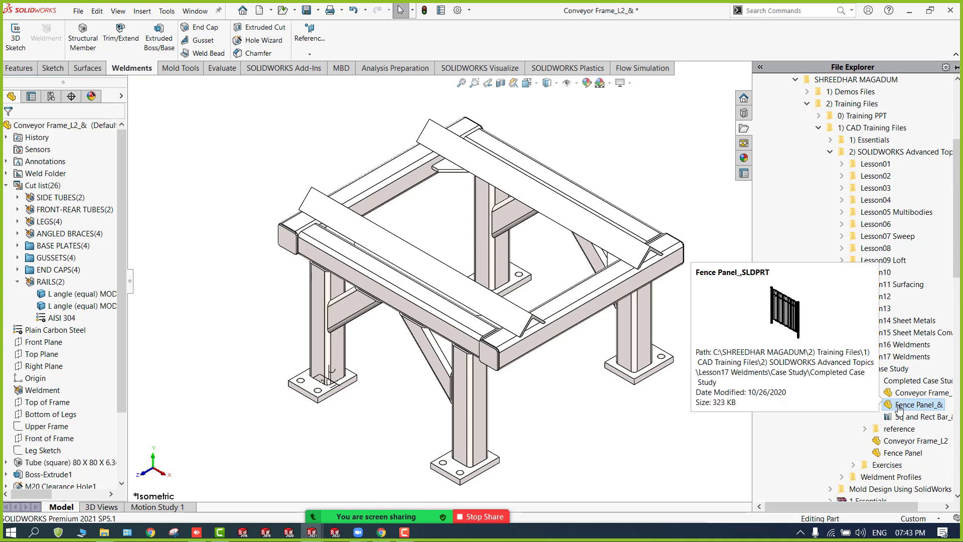
pyautogui.doubleClick(897, 409)
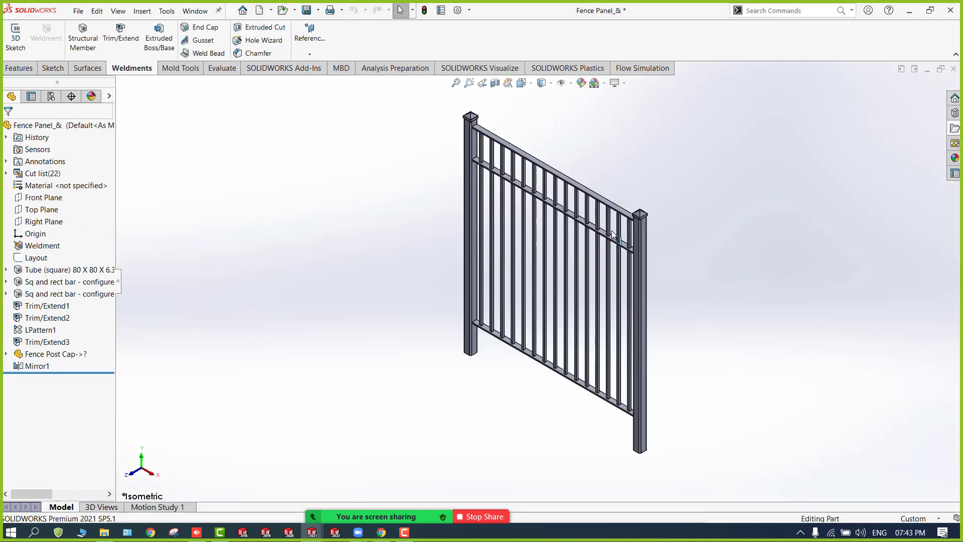
# Step: Examine the fence panel model and the dimensions of its Layout sketch
pyautogui.scroll(-5, 574, 293)
pyautogui.press('f')
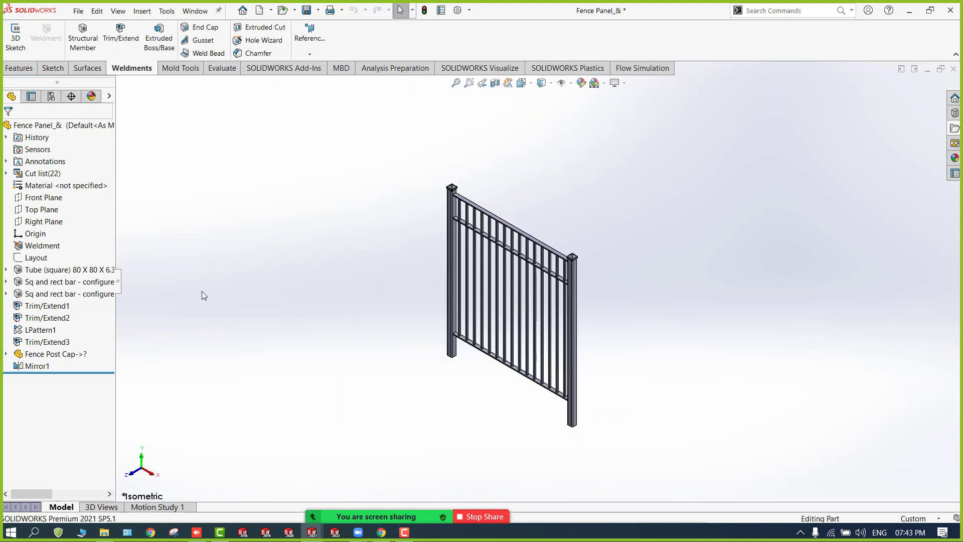
pyautogui.click(25, 258)
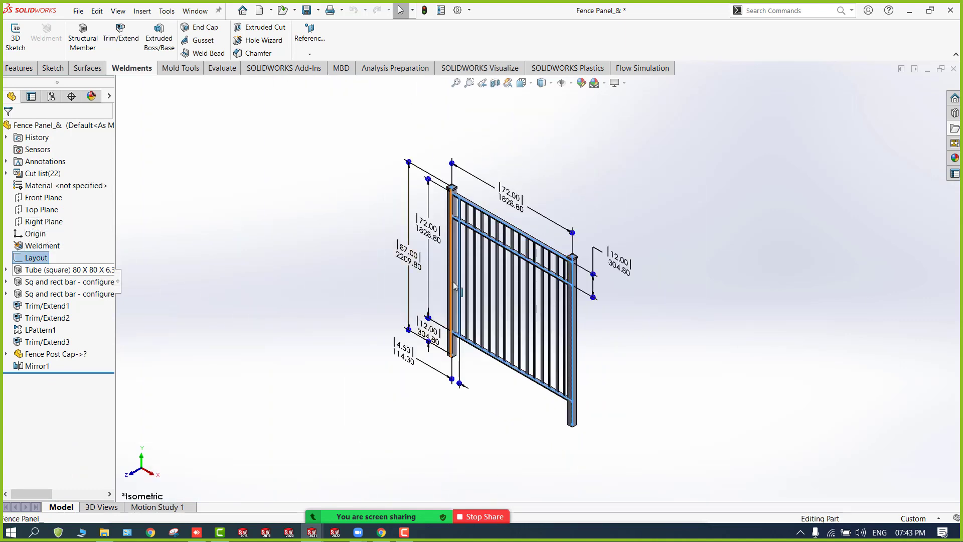
pyautogui.click(497, 434)
pyautogui.scroll(-2, 495, 402)
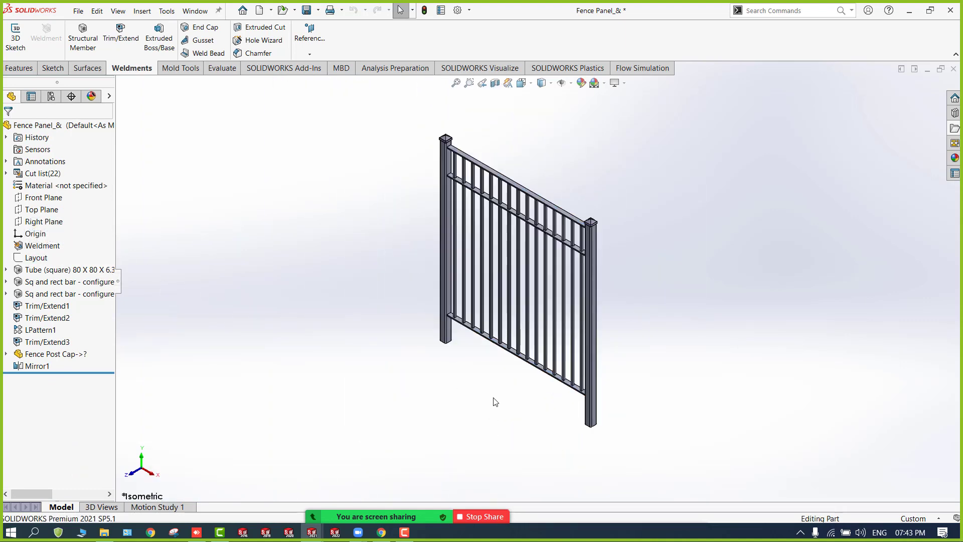
pyautogui.scroll(-3, 410, 450)
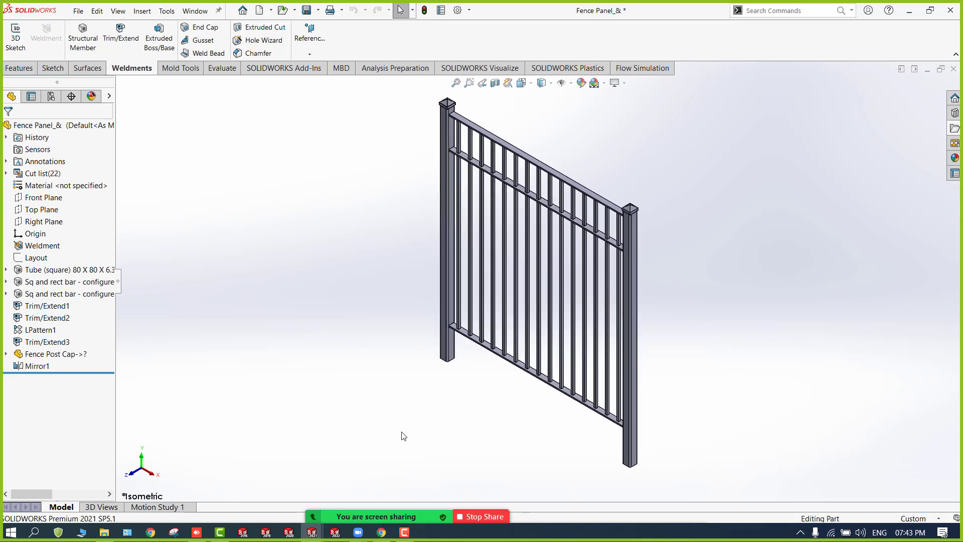
pyautogui.moveTo(404, 436); pyautogui.dragTo(398, 431, button='middle')
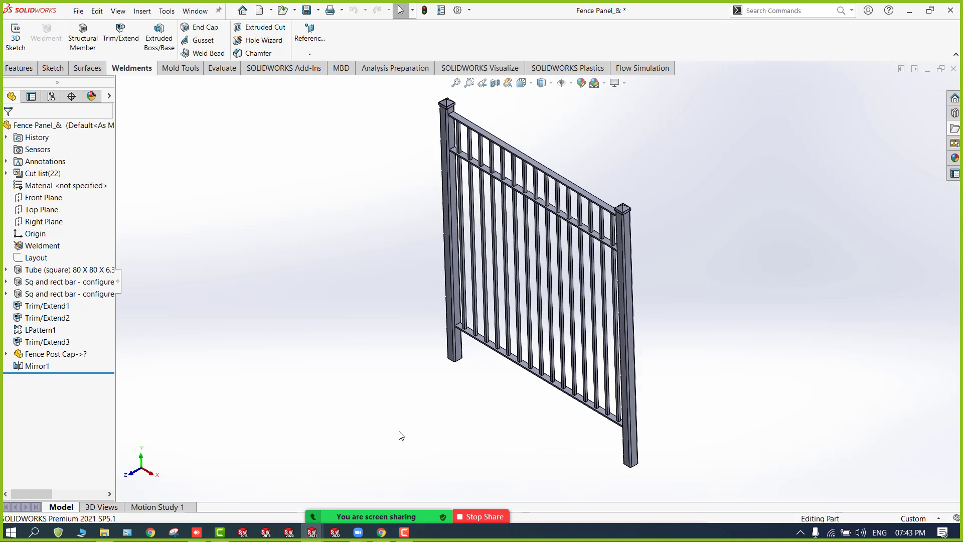